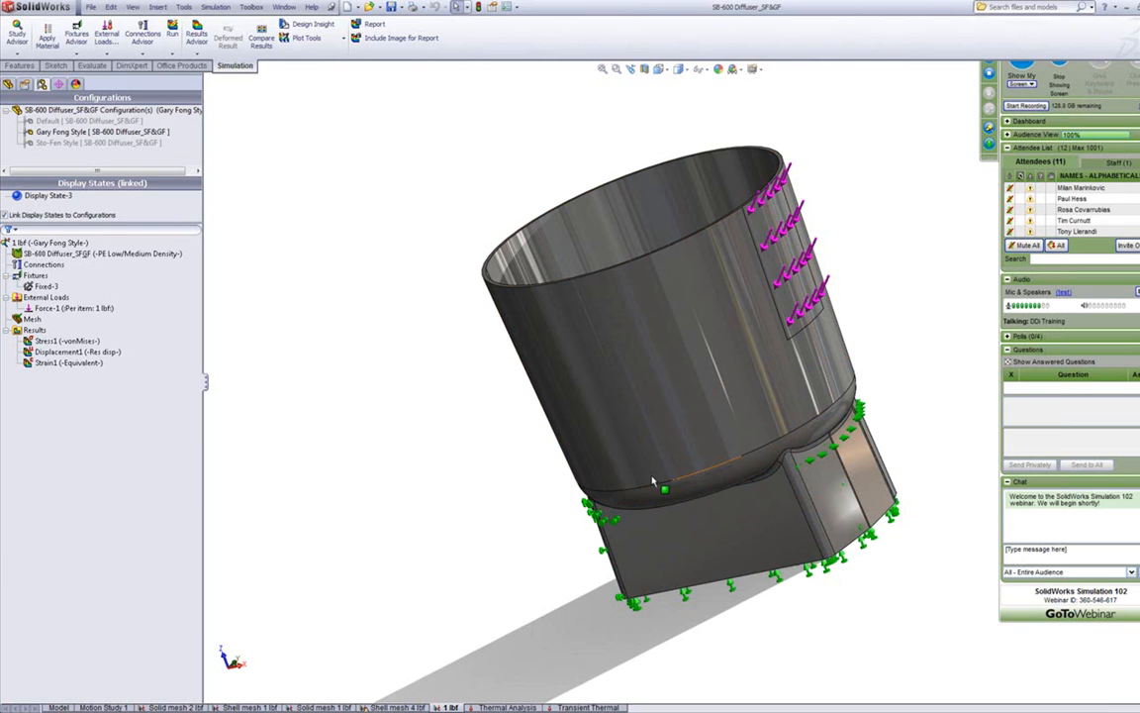
Inspect where the fixed support and the applied force act on the diffuser.
{"action": "left_click", "coordinate": [45, 287]}
{"action": "left_click", "coordinate": [47, 308]}
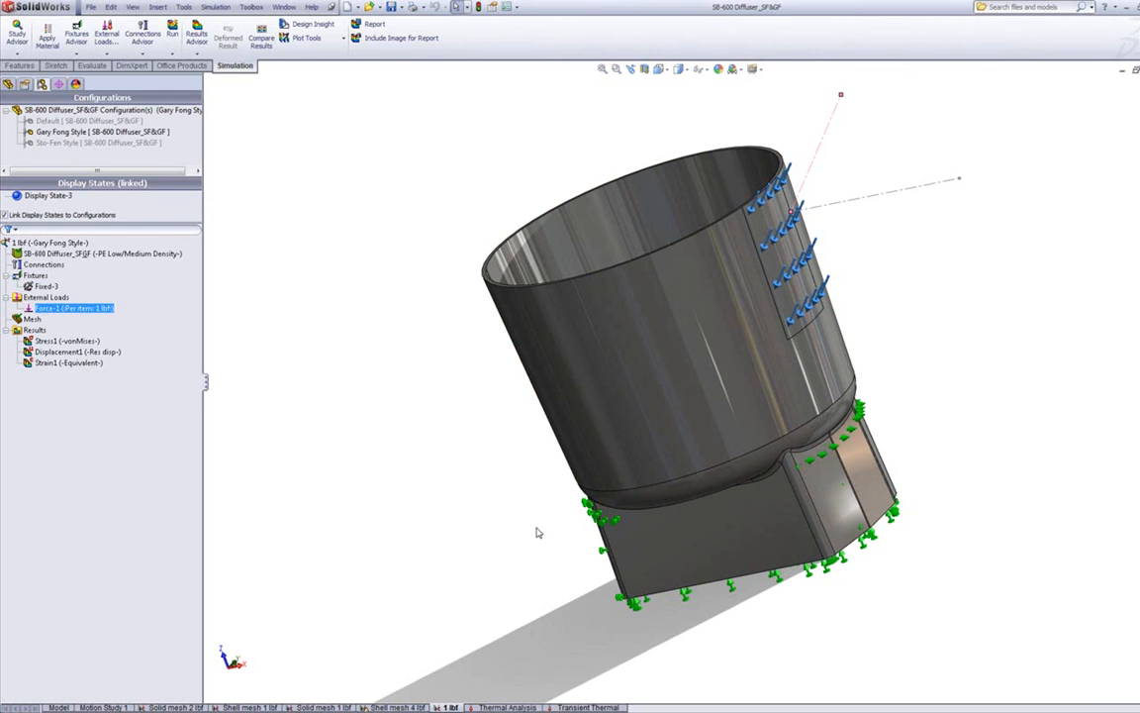
{"action": "middle_click_drag", "start_coordinate": [524, 524], "coordinate": [485, 510]}
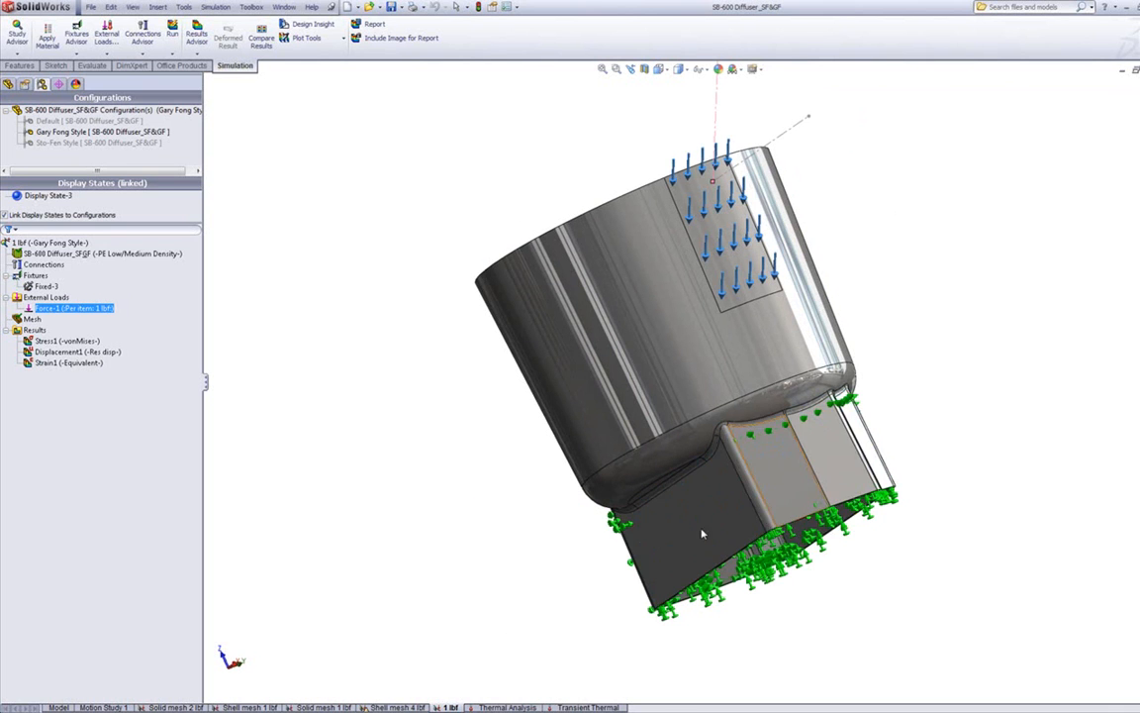
{"action": "middle_click_drag", "start_coordinate": [424, 476], "coordinate": [460, 512]}
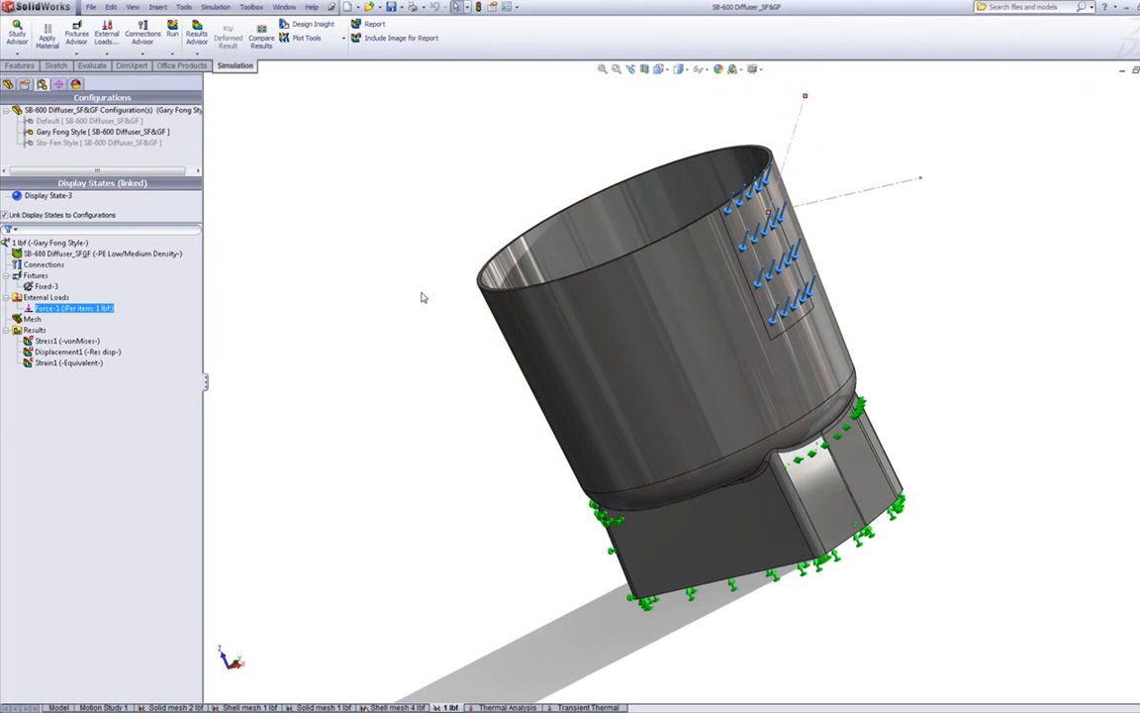
{"action": "left_click", "coordinate": [389, 307]}
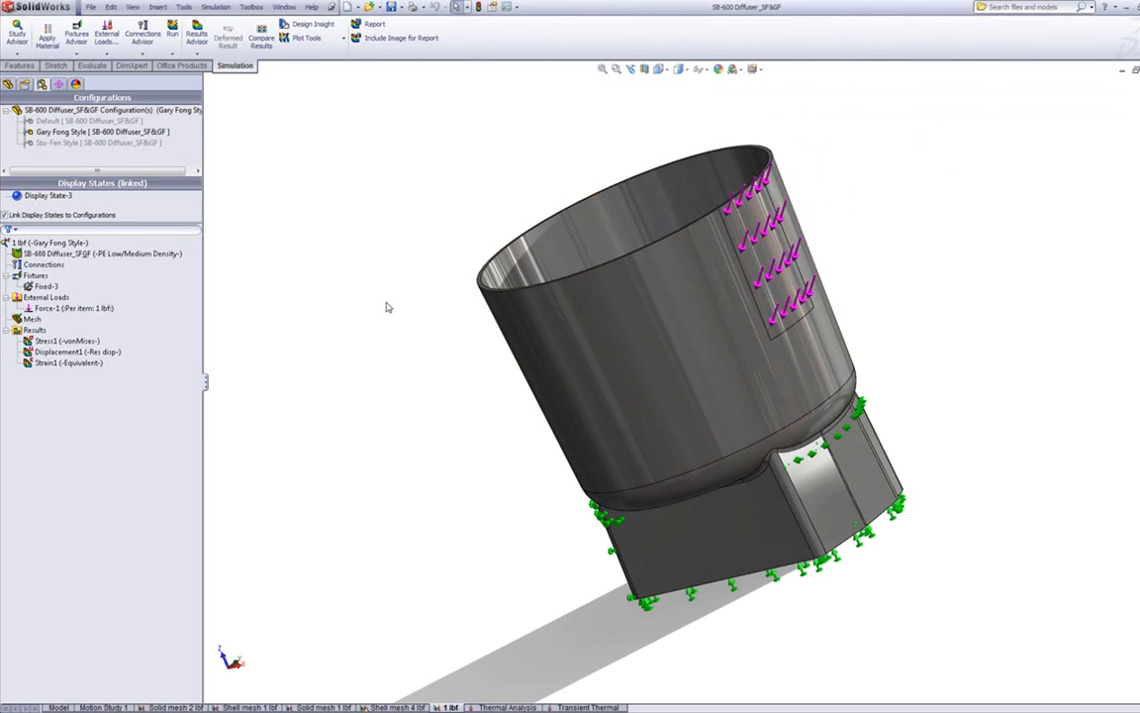
Review the three default result plots for static studies in the Simulation default options without changing them.
{"action": "left_click", "coordinate": [52, 342]}
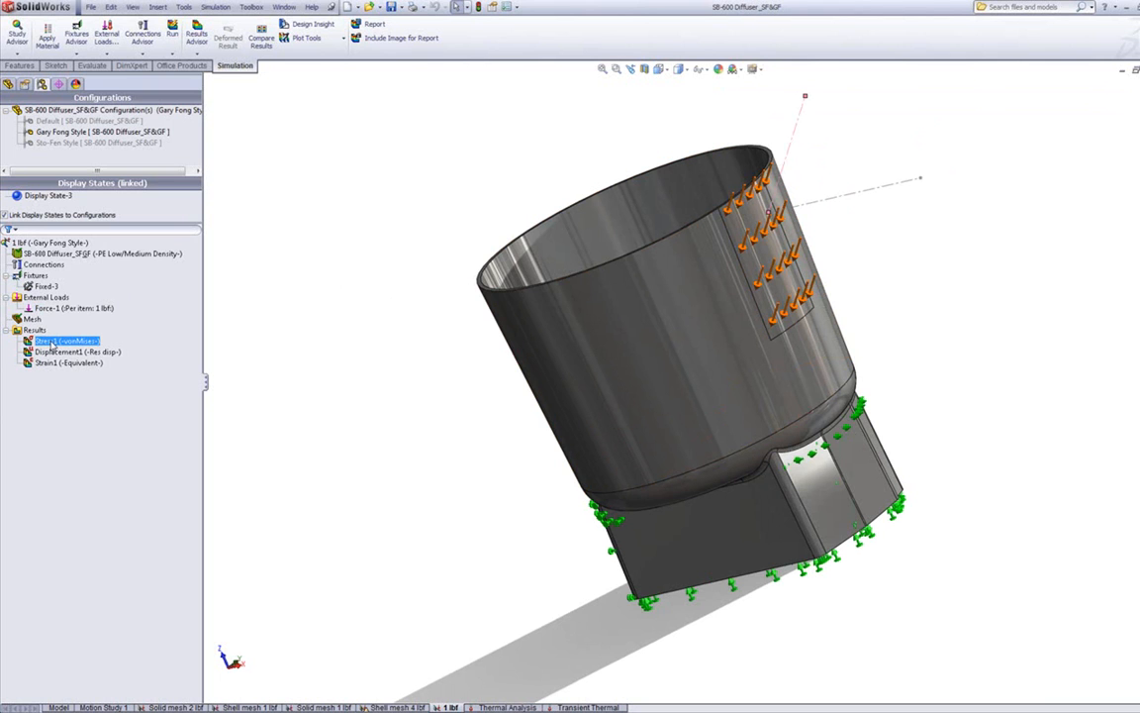
{"action": "left_click", "coordinate": [295, 273]}
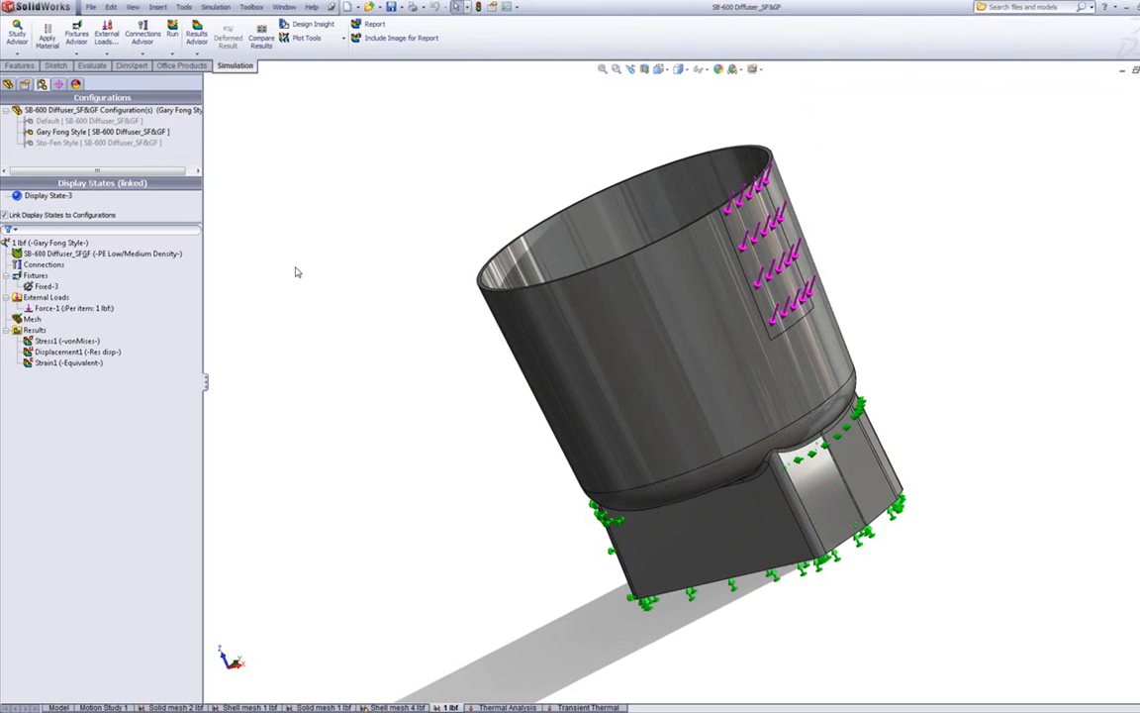
{"action": "left_click", "coordinate": [215, 8]}
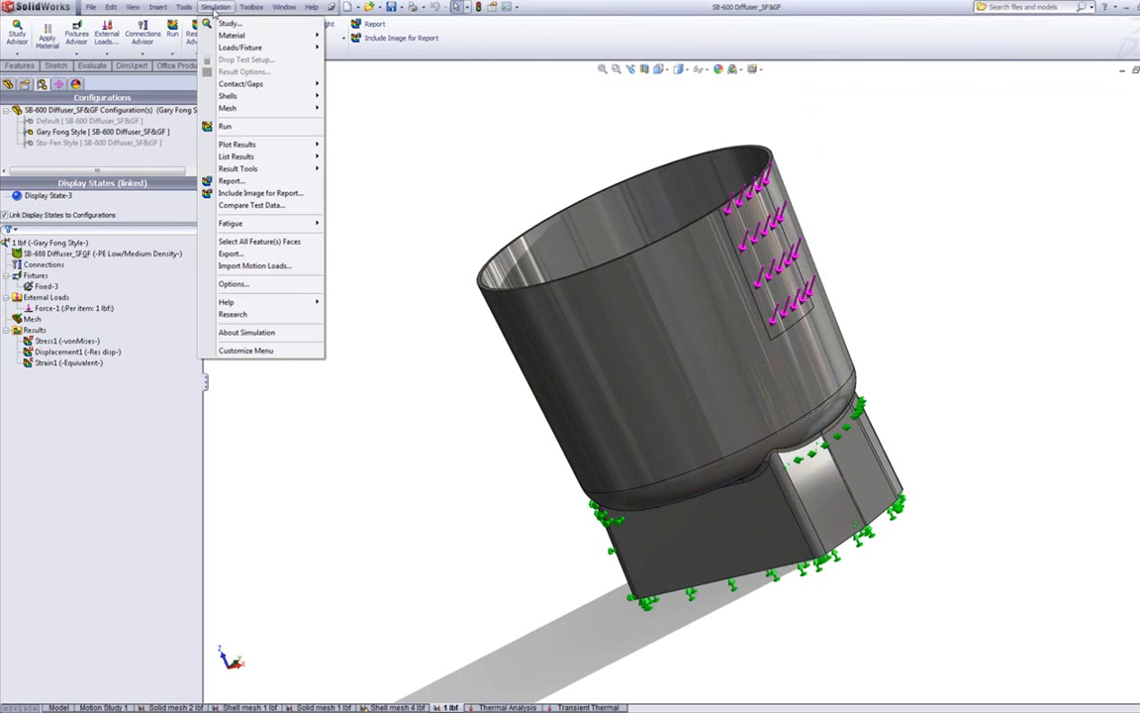
{"action": "left_click", "coordinate": [233, 284]}
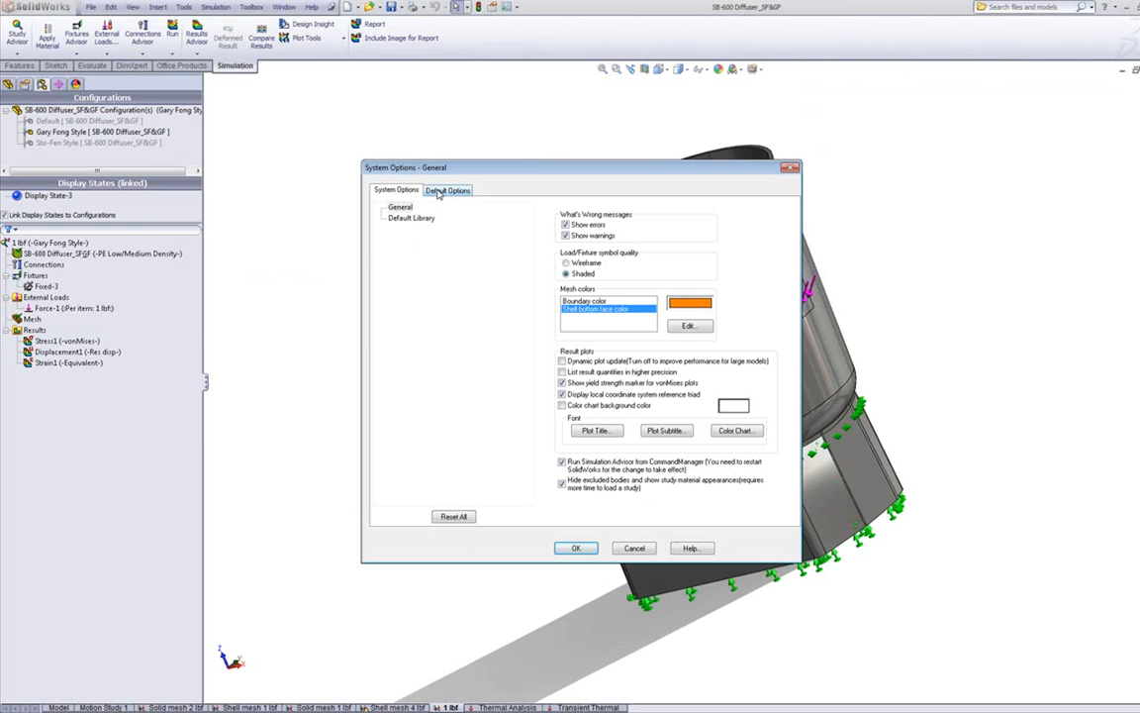
{"action": "left_click", "coordinate": [444, 191]}
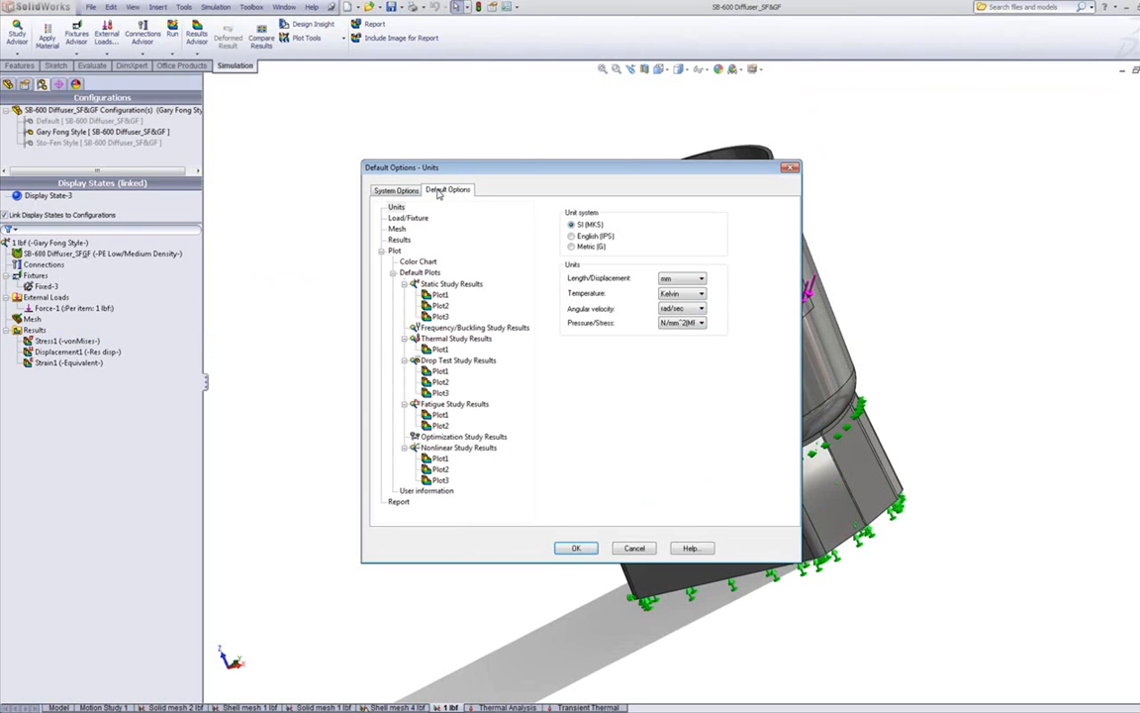
{"action": "left_click", "coordinate": [447, 296]}
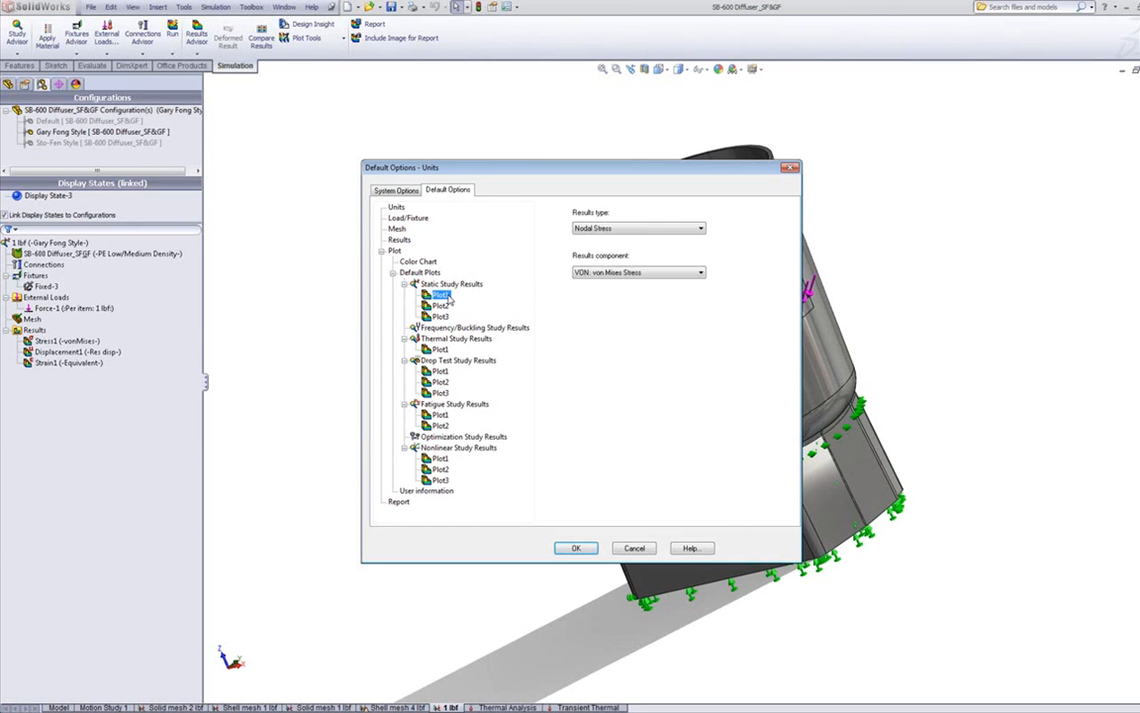
{"action": "left_click", "coordinate": [441, 306]}
{"action": "left_click", "coordinate": [443, 316]}
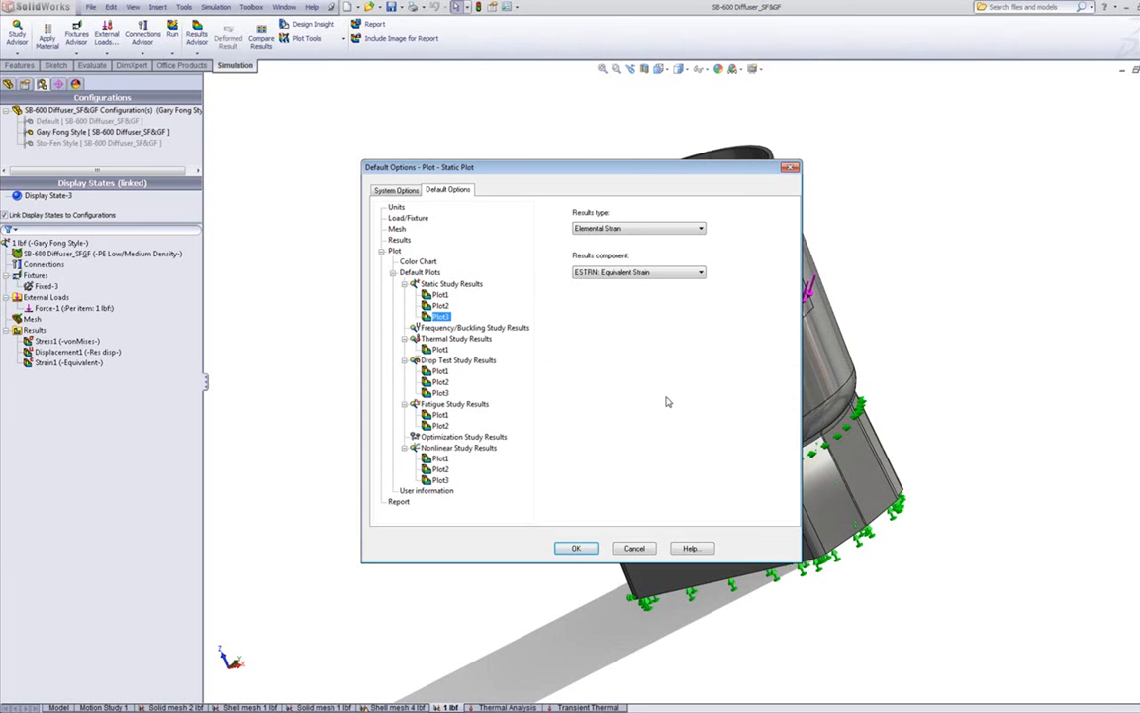
{"action": "left_click", "coordinate": [641, 548]}
Display the von Mises stress result plot on the diffuser.
{"action": "left_click", "coordinate": [80, 351]}
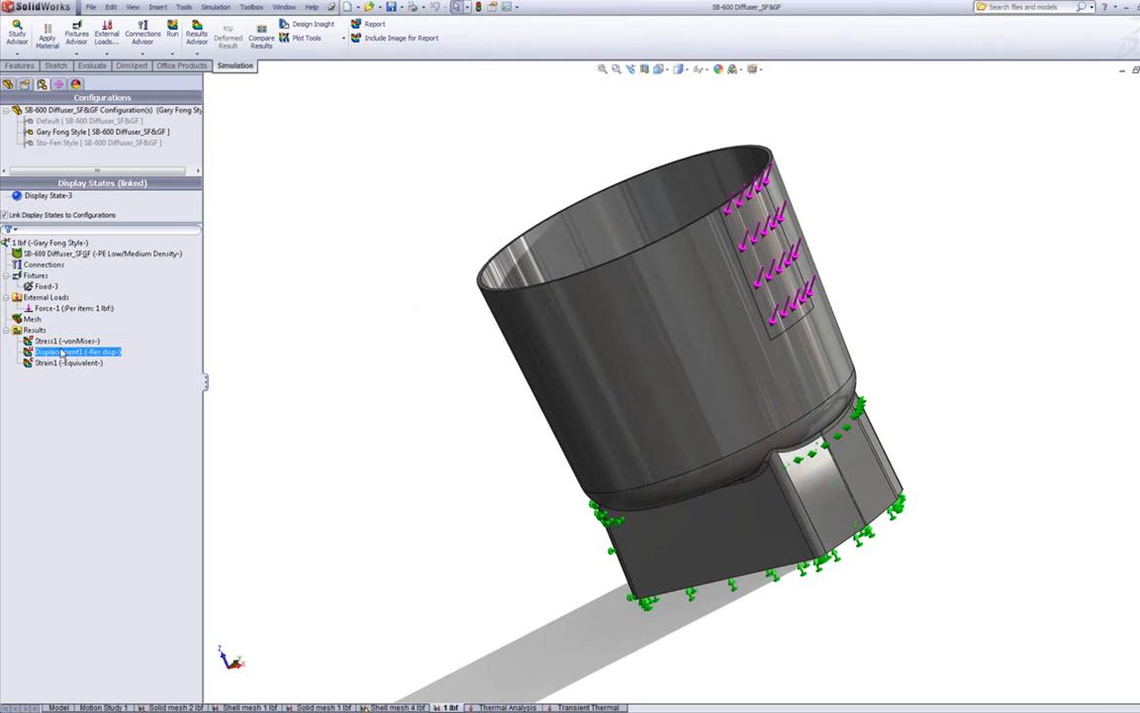
{"action": "left_click", "coordinate": [55, 342]}
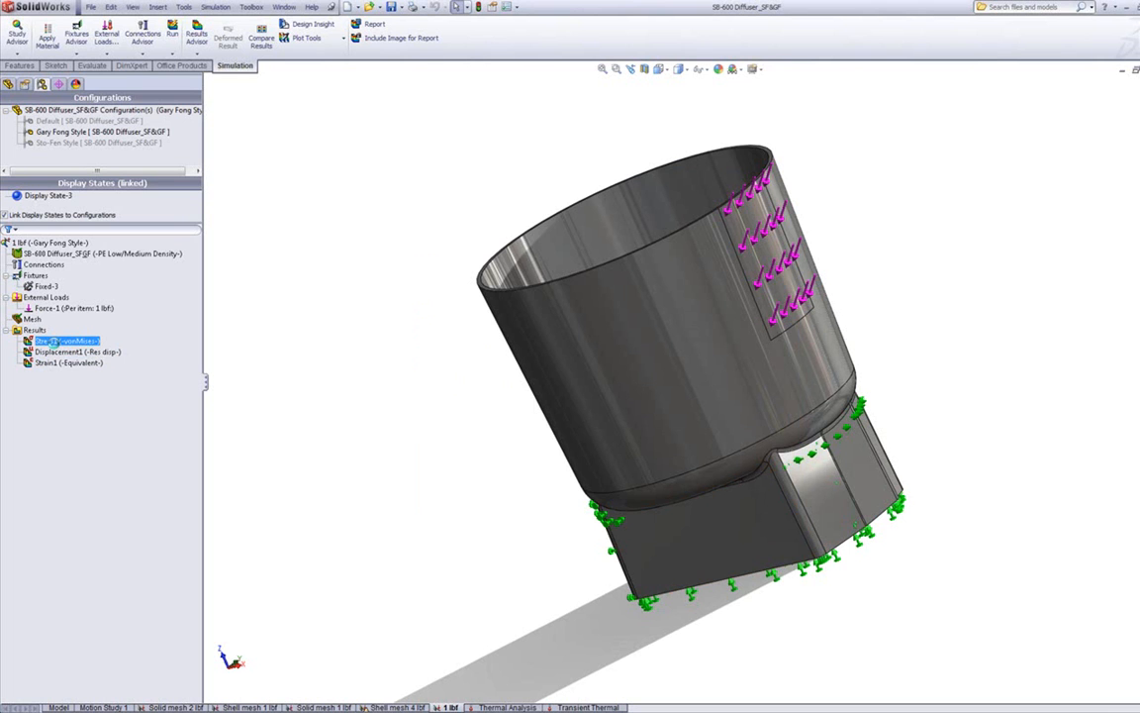
{"action": "double_click", "coordinate": [52, 340]}
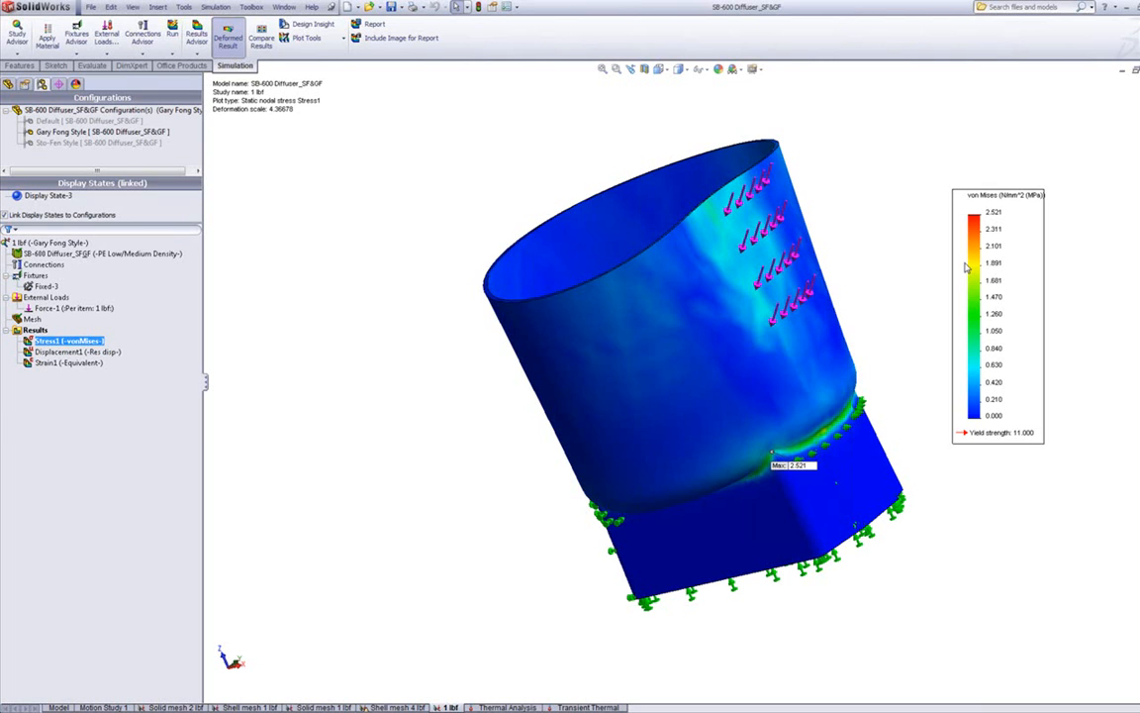
{"action": "left_click", "coordinate": [69, 362], "text": "ctrl"}
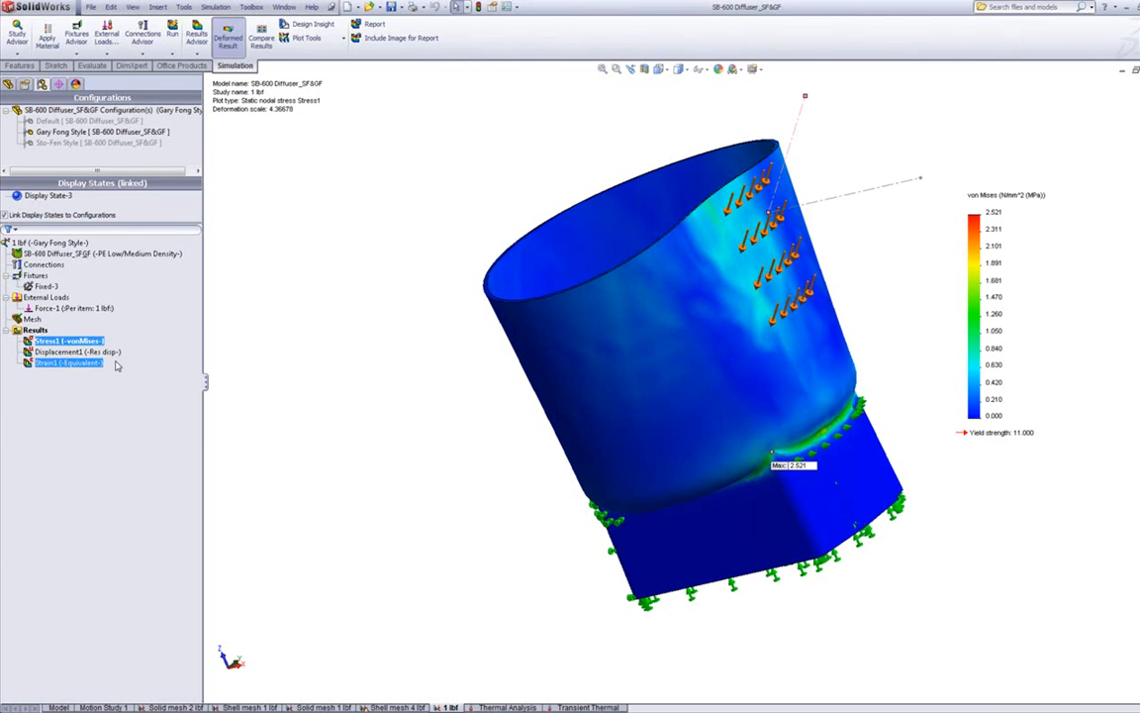
{"action": "left_click", "coordinate": [262, 289]}
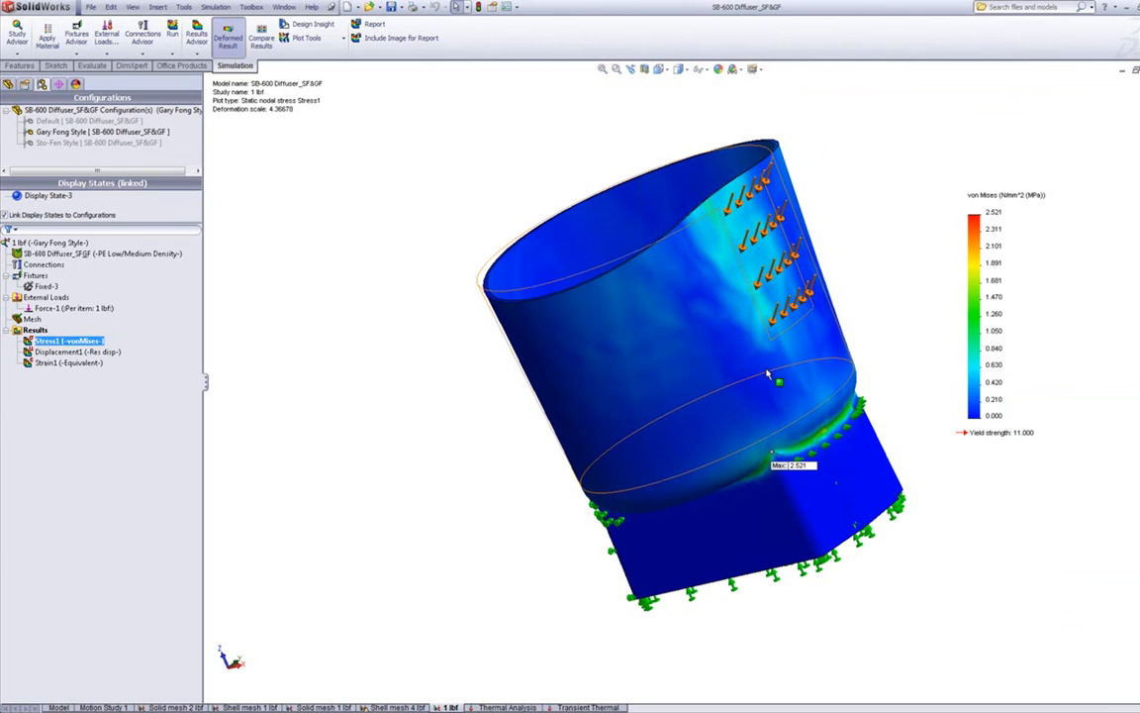
Set the von Mises stress chart to a defined value range and try the flipped color scale.
{"action": "double_click", "coordinate": [990, 260]}
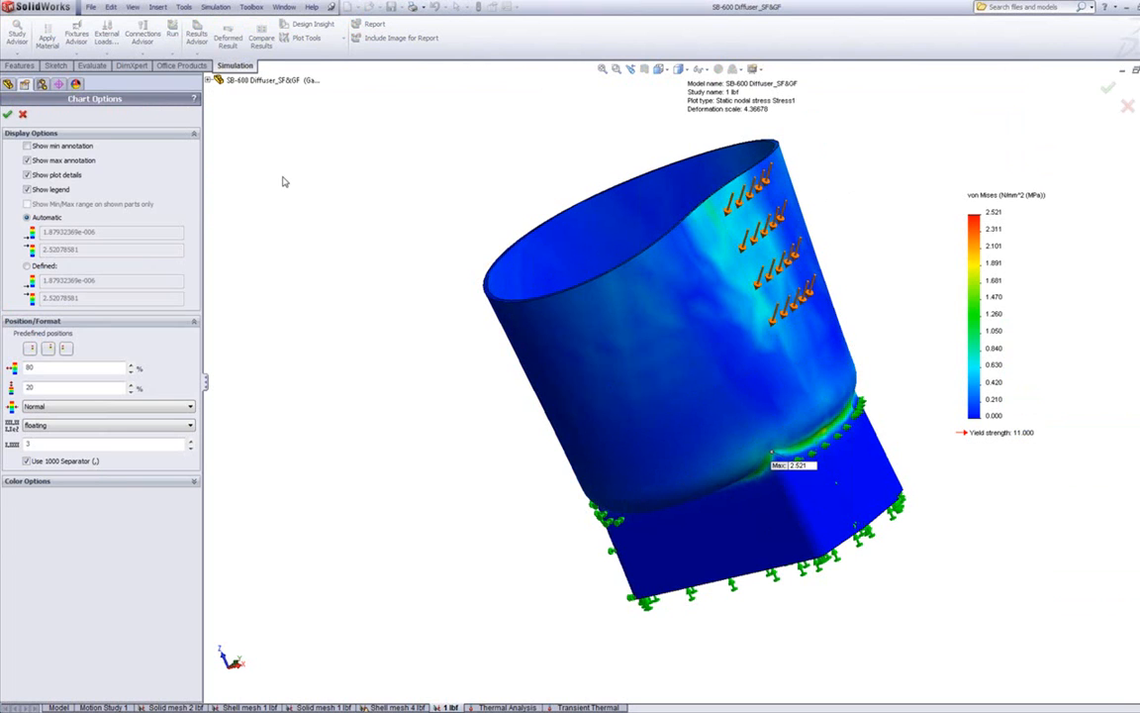
{"action": "left_click", "coordinate": [27, 266]}
{"action": "left_click", "coordinate": [115, 284]}
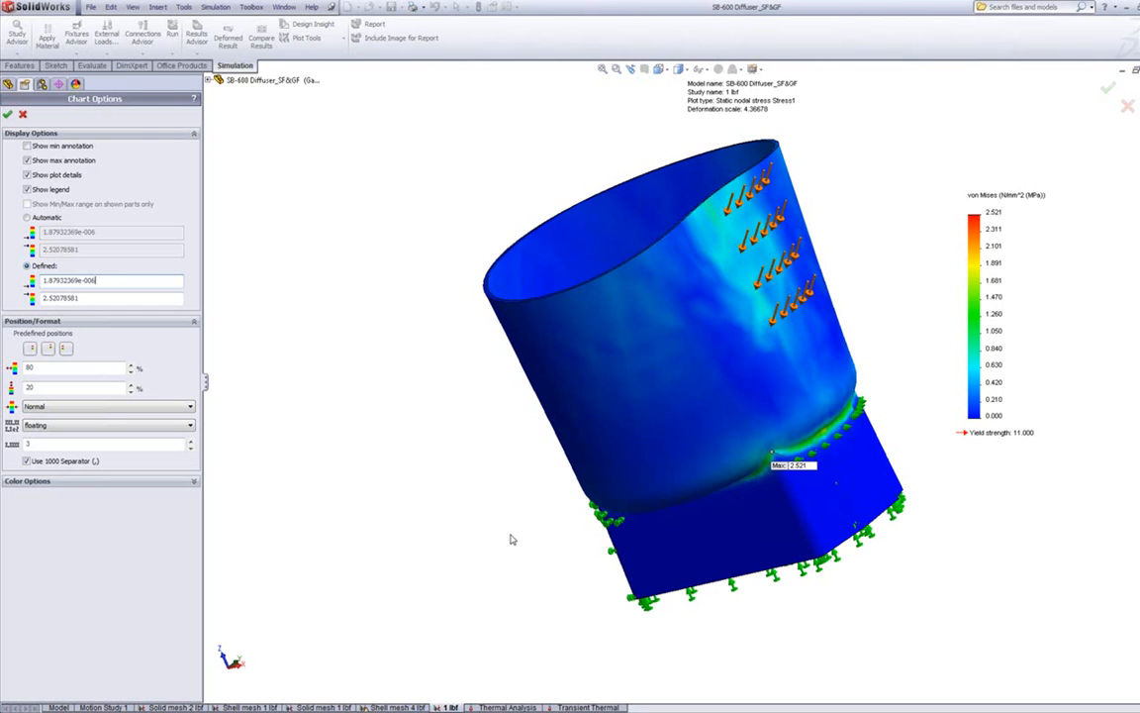
{"action": "left_click", "coordinate": [190, 482]}
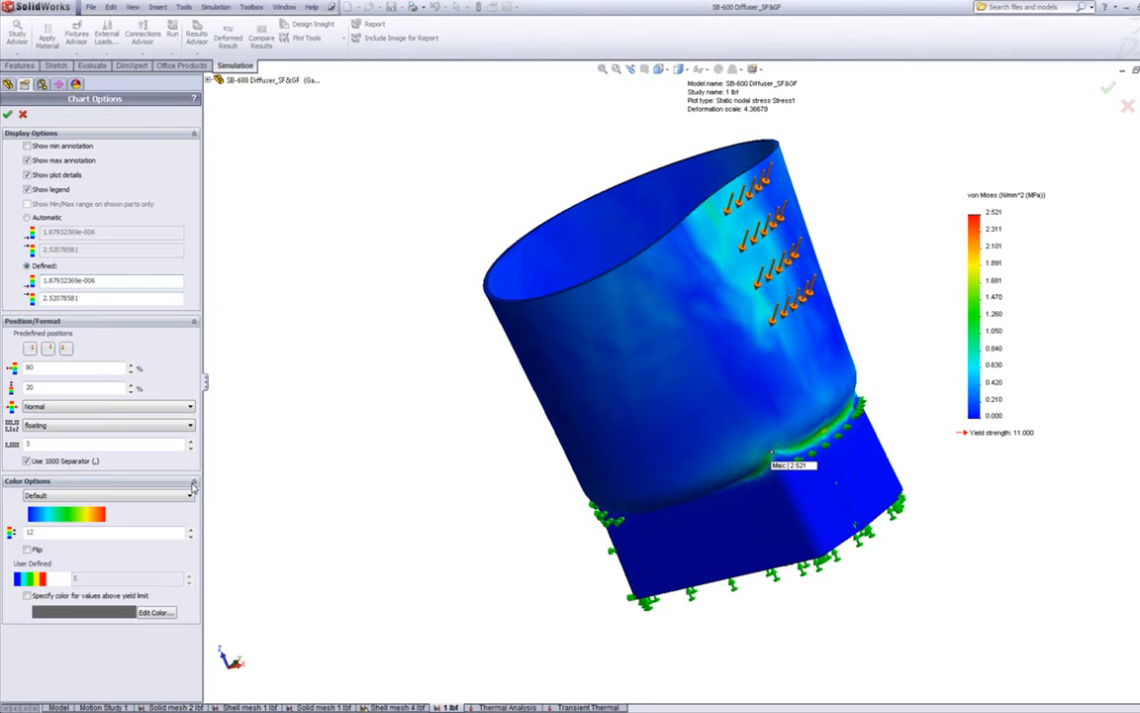
{"action": "left_click", "coordinate": [27, 549]}
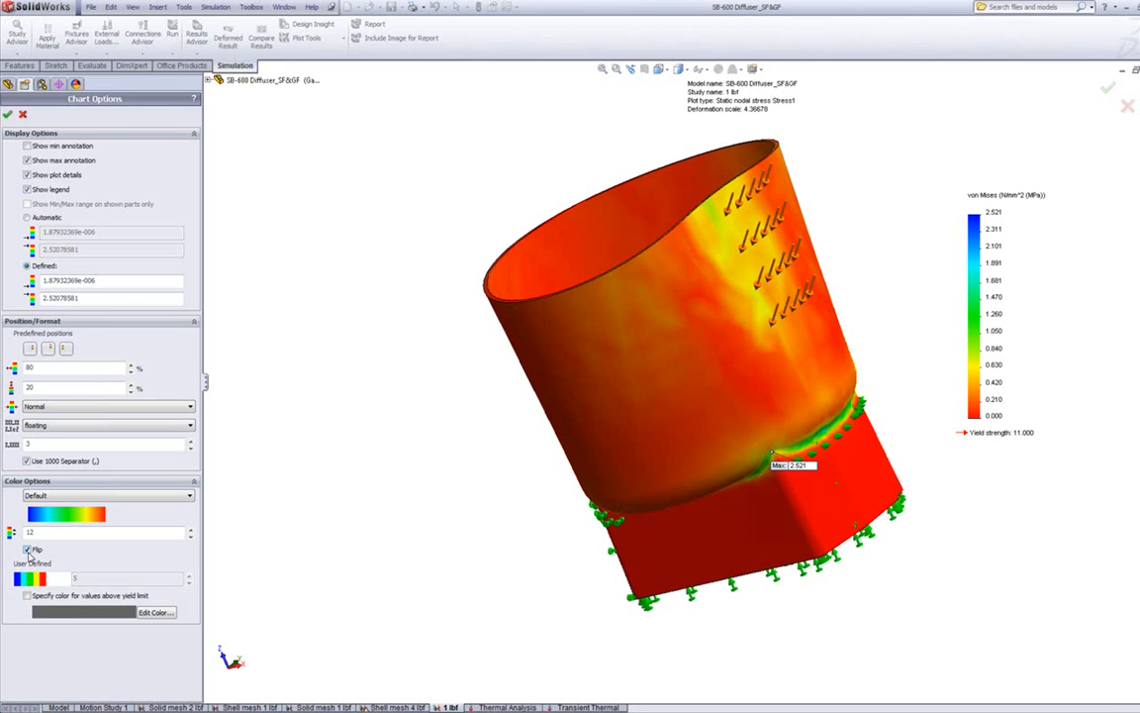
{"action": "left_click", "coordinate": [26, 549]}
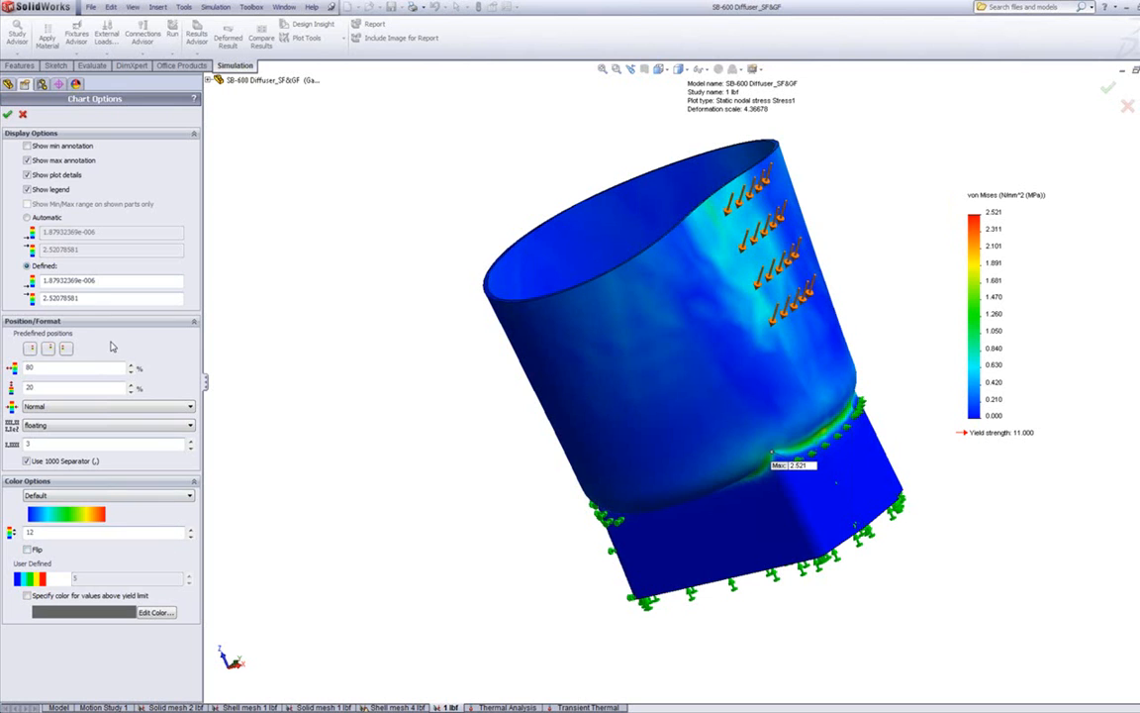
{"action": "left_click", "coordinate": [7, 116]}
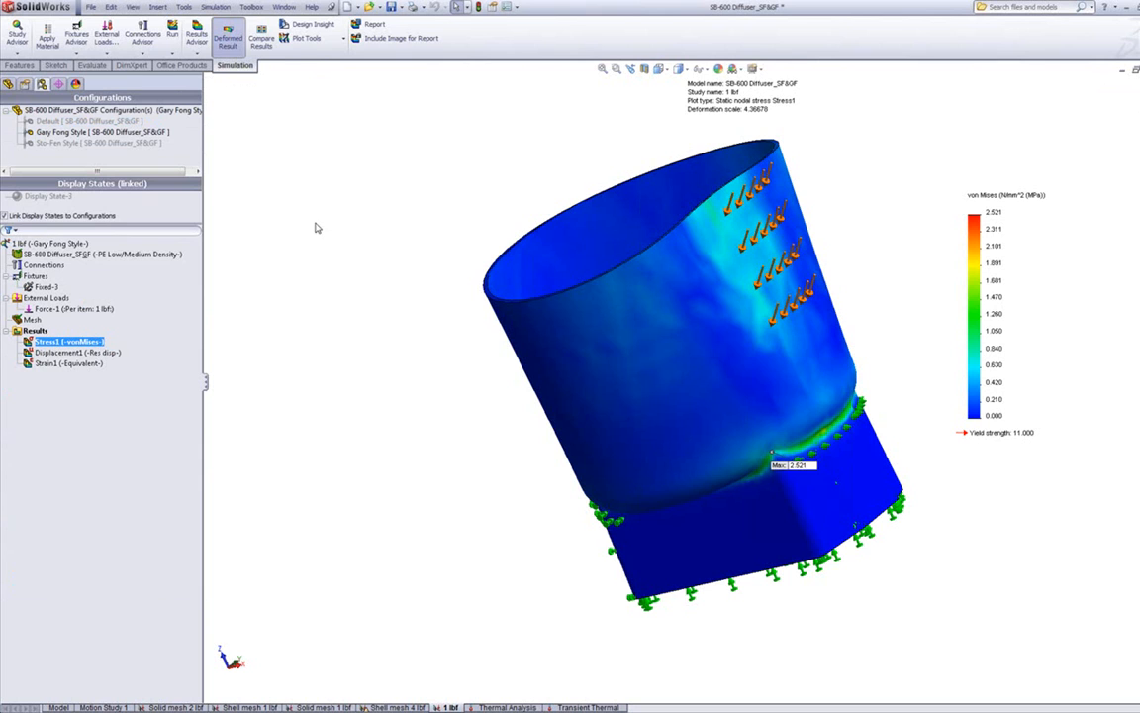
Change the stress plot's component to P1: 1st Principal Stress.
{"action": "double_click", "coordinate": [52, 343]}
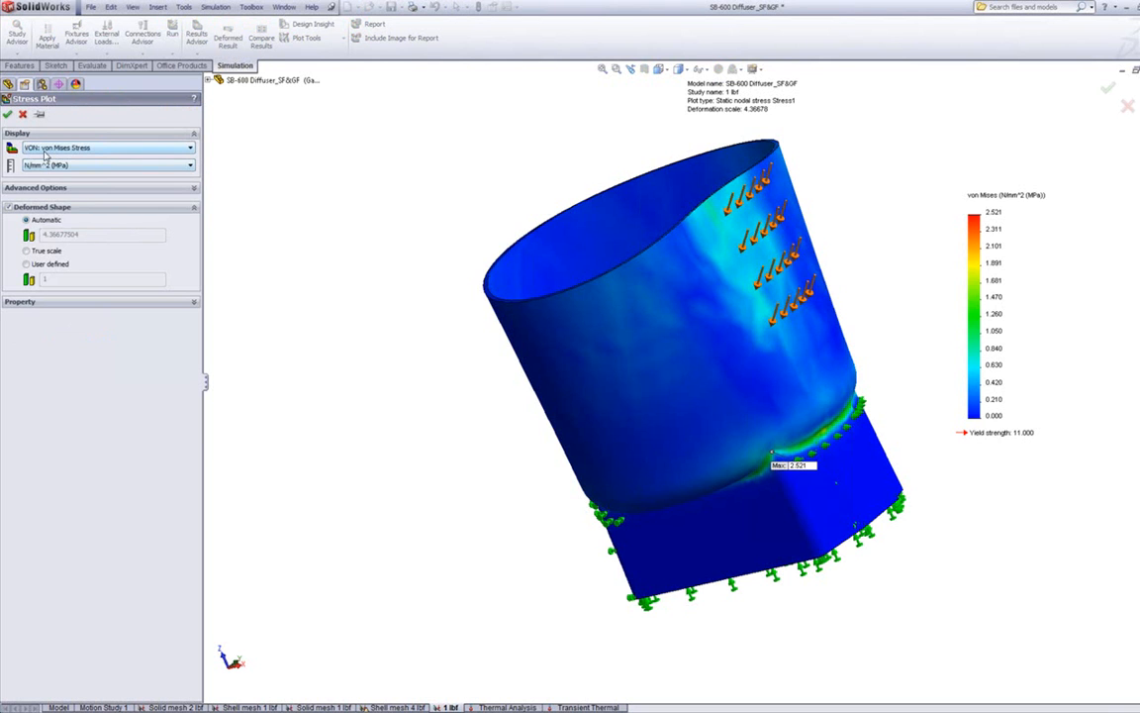
{"action": "left_click", "coordinate": [185, 149]}
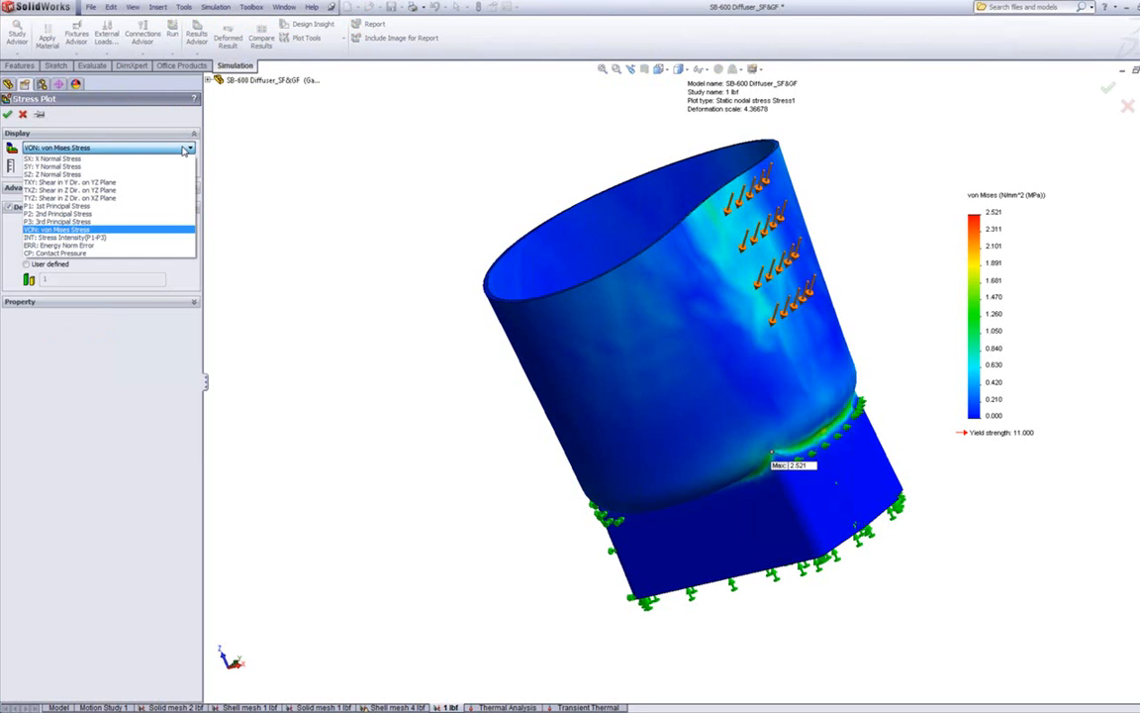
{"action": "left_click", "coordinate": [115, 206]}
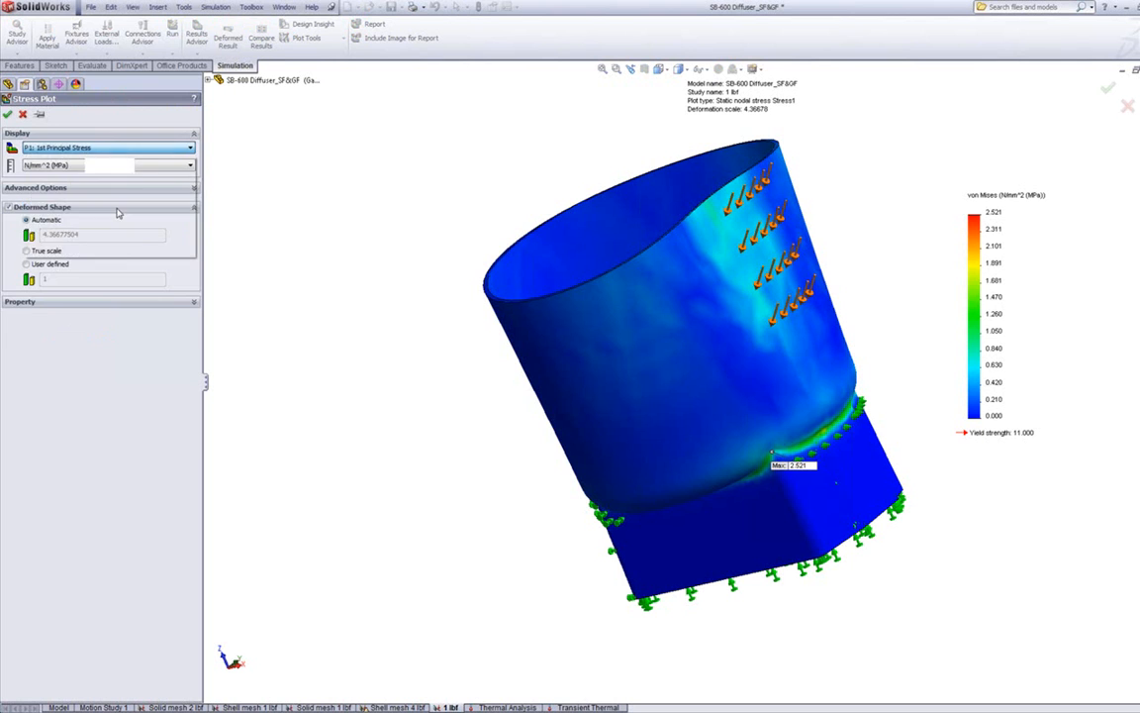
{"action": "left_click", "coordinate": [8, 114]}
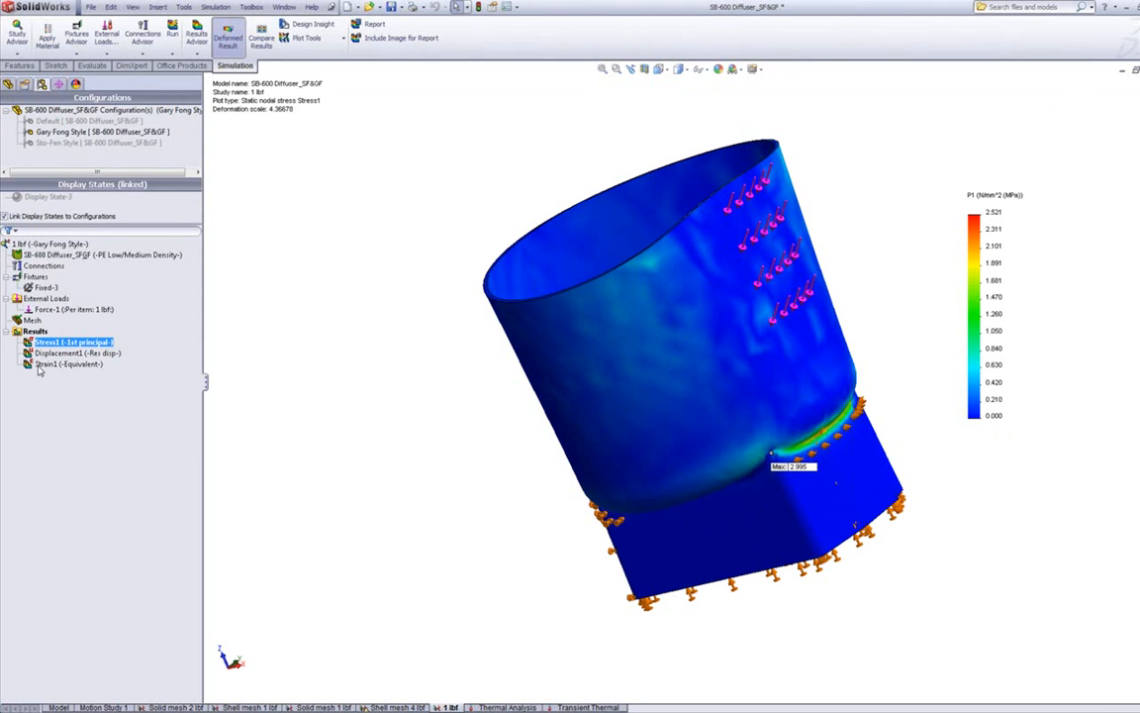
Set the stress plot to von Mises stress in psi with element values and inspect the result near the base.
{"action": "left_click", "coordinate": [59, 353]}
{"action": "left_click", "coordinate": [60, 342]}
{"action": "right_click", "coordinate": [61, 343]}
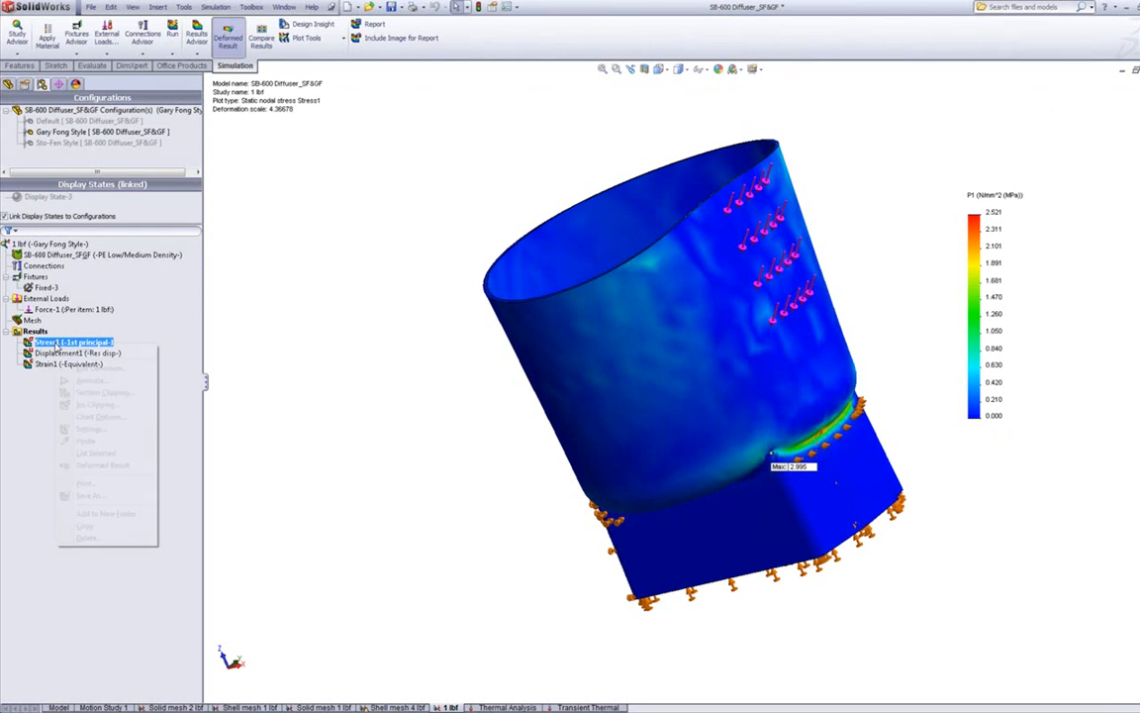
{"action": "left_click", "coordinate": [79, 368]}
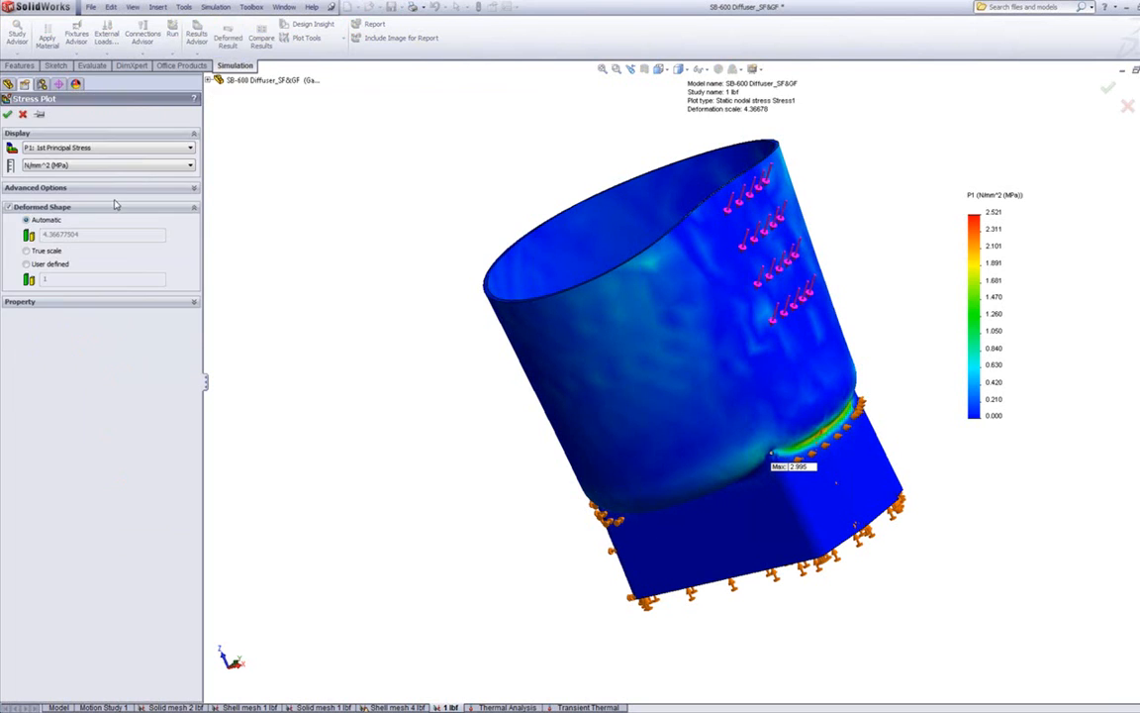
{"action": "left_click", "coordinate": [80, 147]}
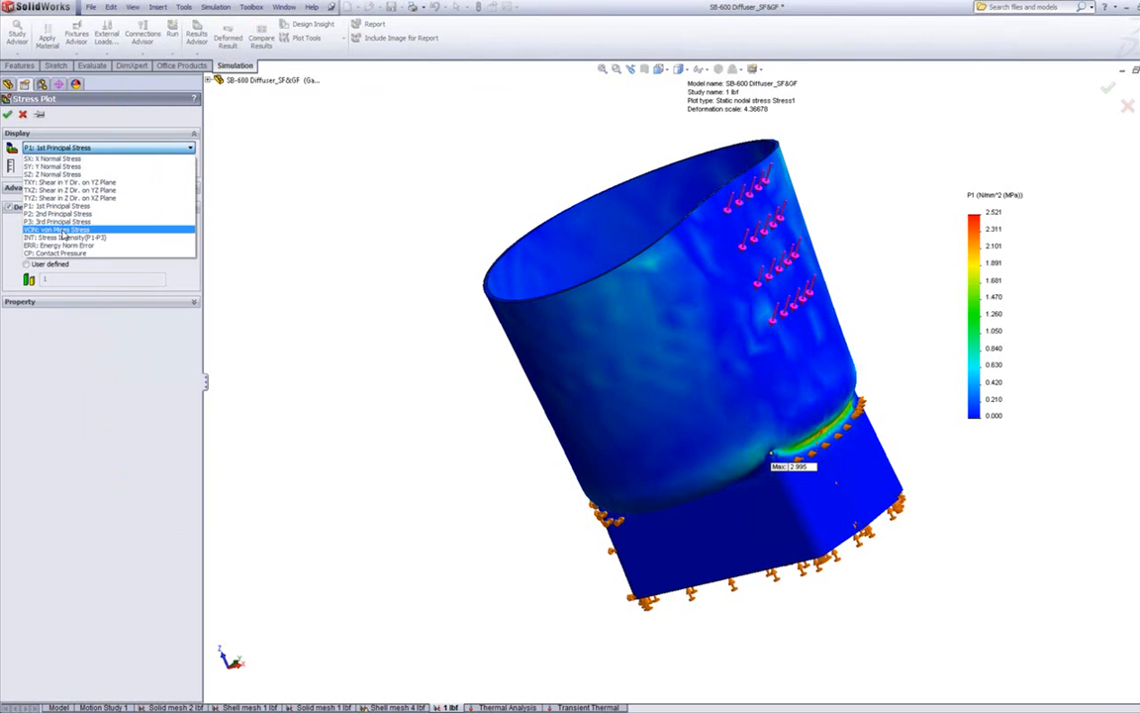
{"action": "left_click", "coordinate": [129, 230]}
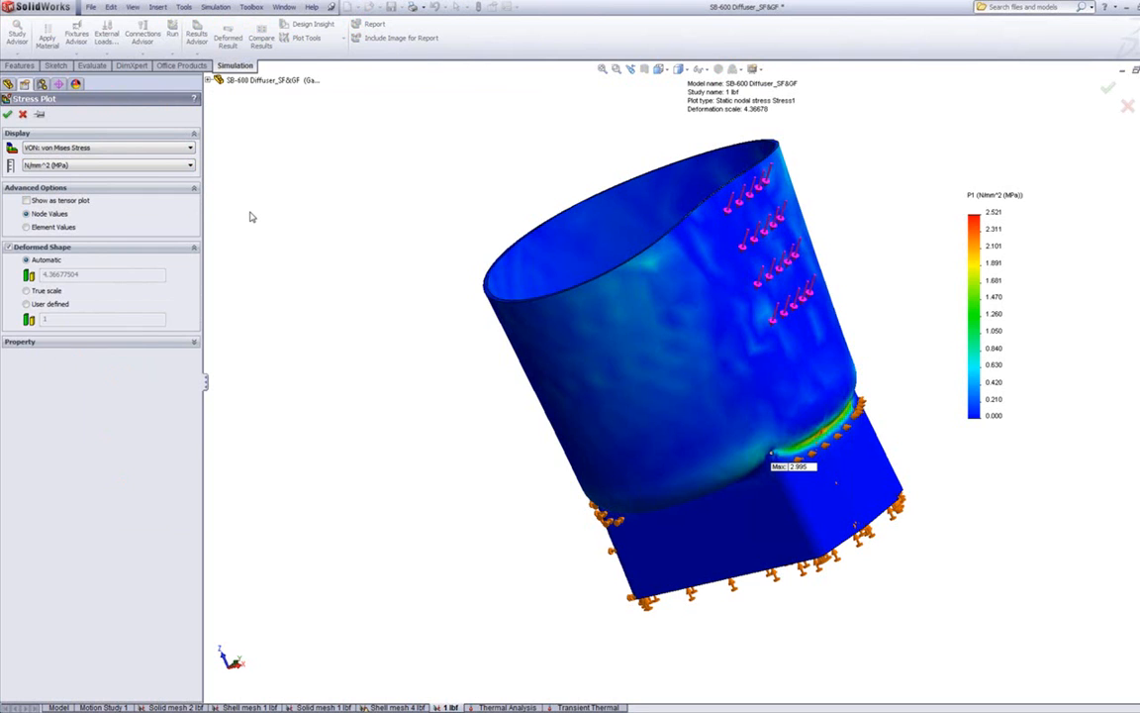
{"action": "left_click", "coordinate": [143, 166]}
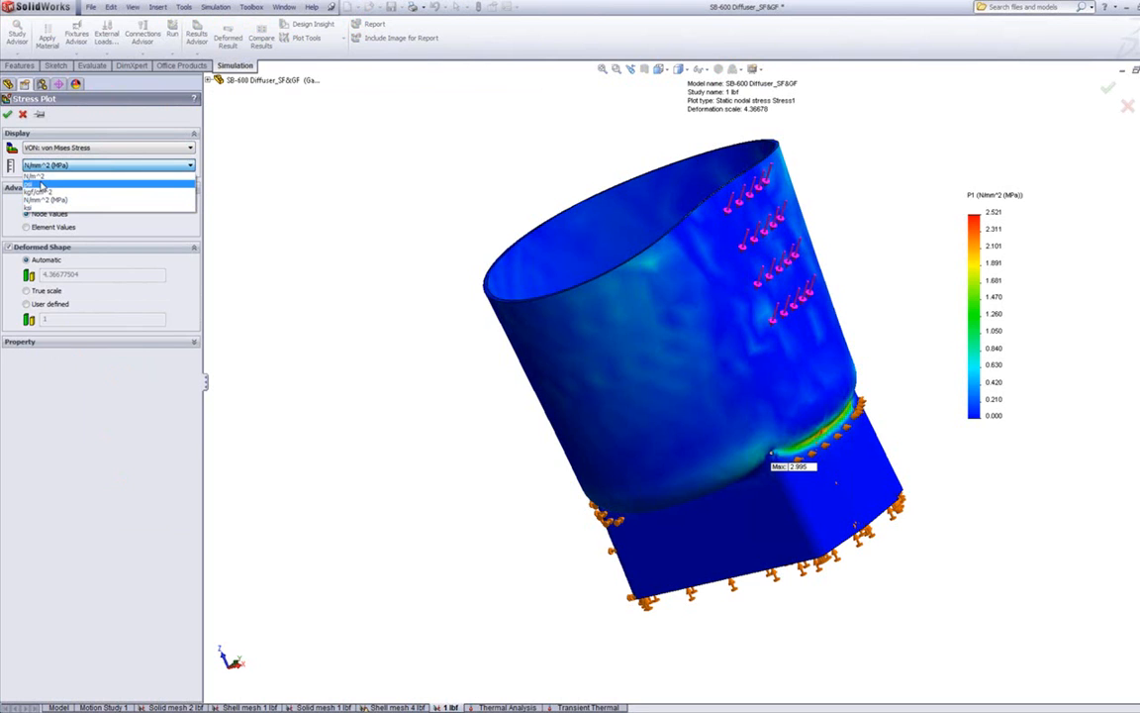
{"action": "left_click", "coordinate": [40, 184]}
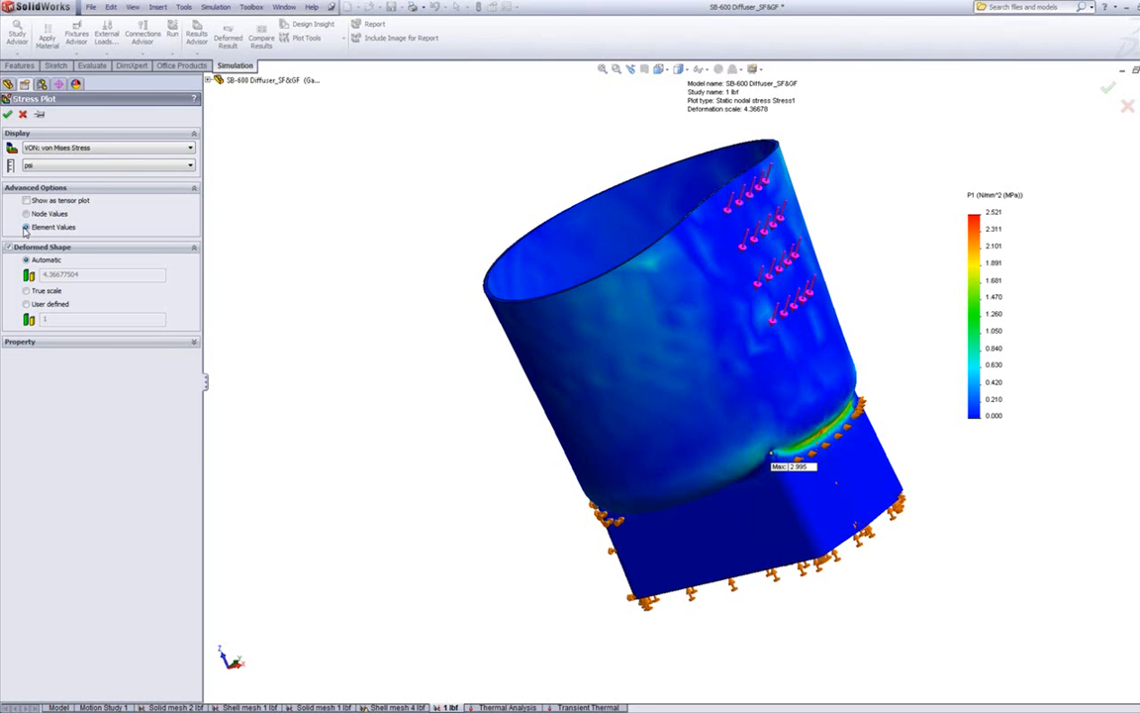
{"action": "left_click", "coordinate": [9, 116]}
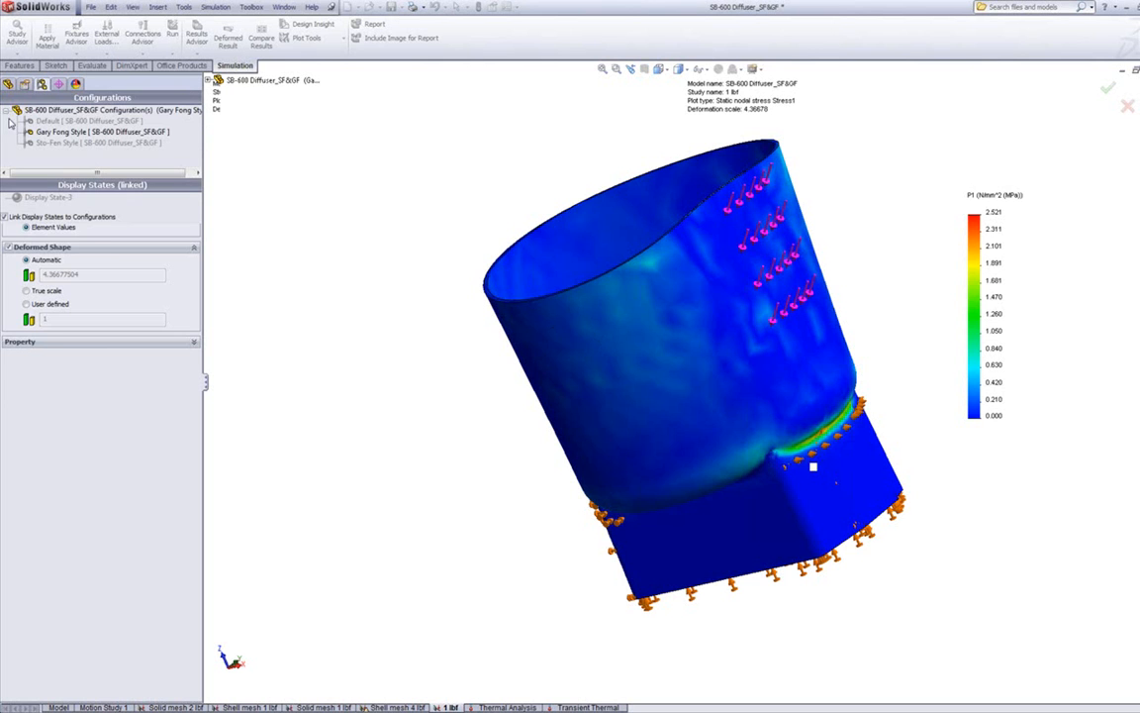
{"action": "scroll", "coordinate": [719, 511], "scroll_direction": "down", "scroll_amount": 1}
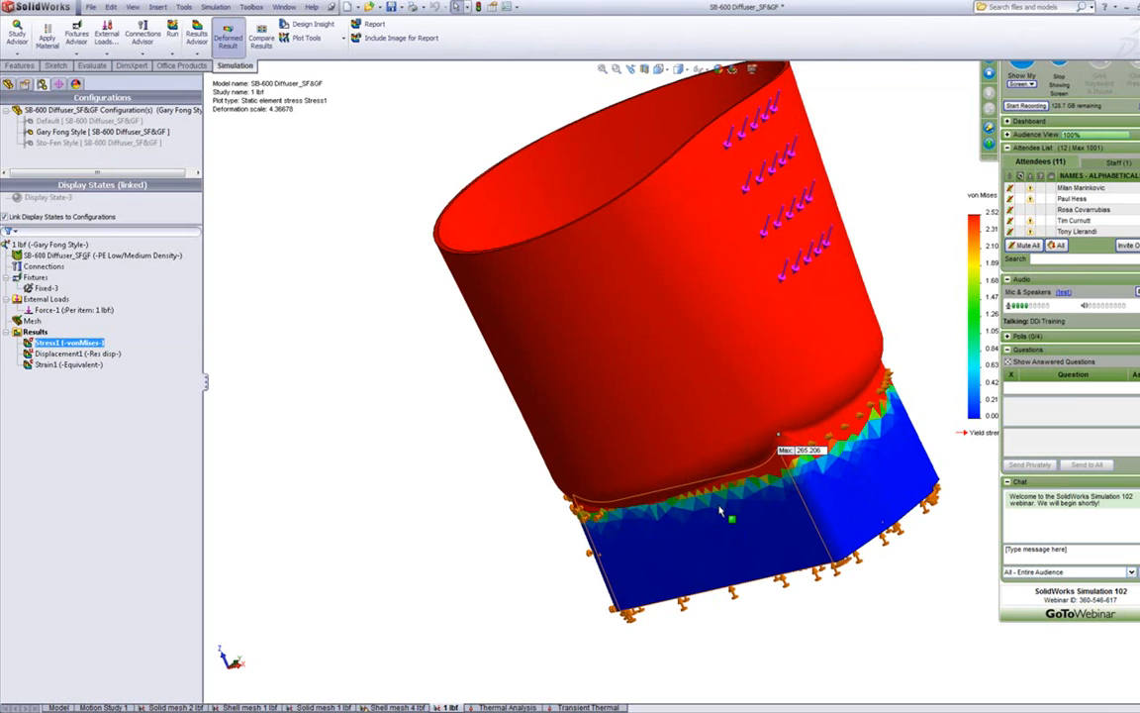
{"action": "scroll", "coordinate": [720, 506], "scroll_direction": "down", "scroll_amount": 5}
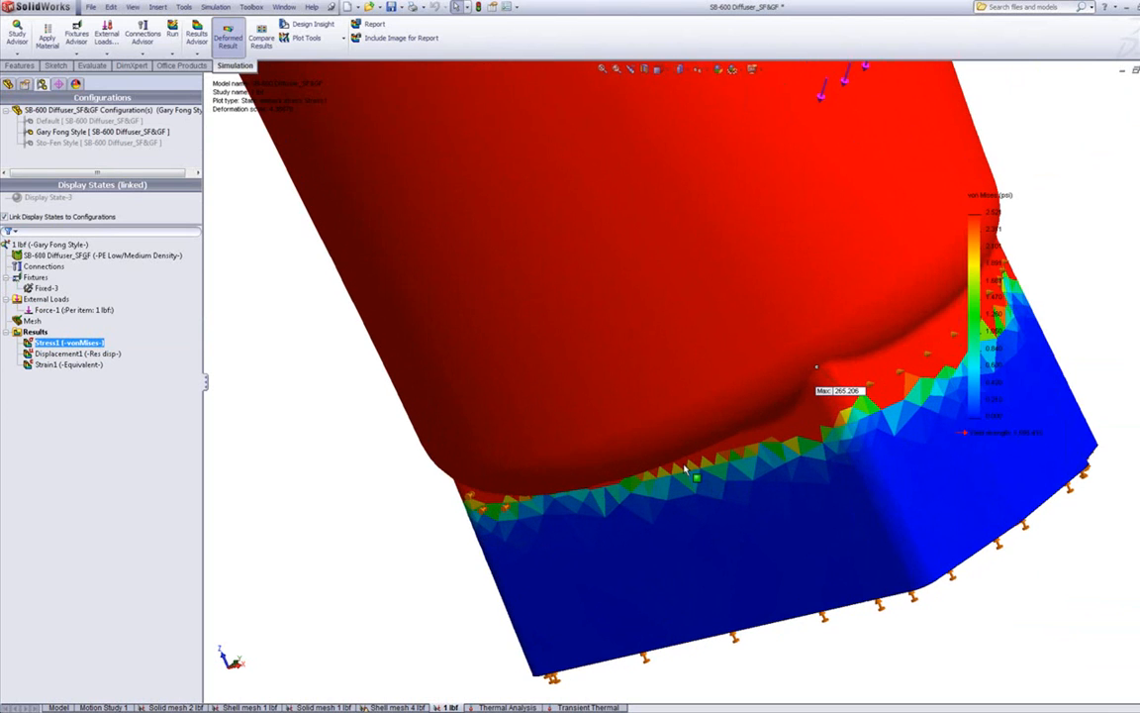
Switch the von Mises stress plot on the diffuser from element values to node values.
{"action": "scroll", "coordinate": [685, 469], "scroll_direction": "down", "scroll_amount": 2}
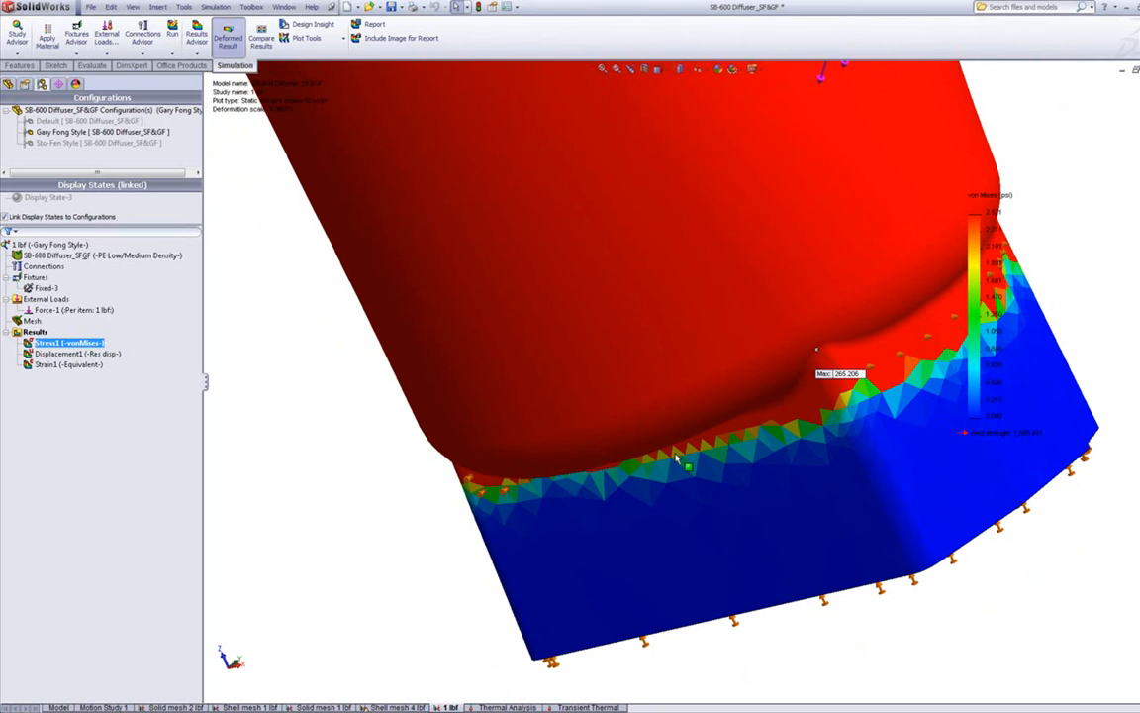
{"action": "right_click", "coordinate": [51, 343]}
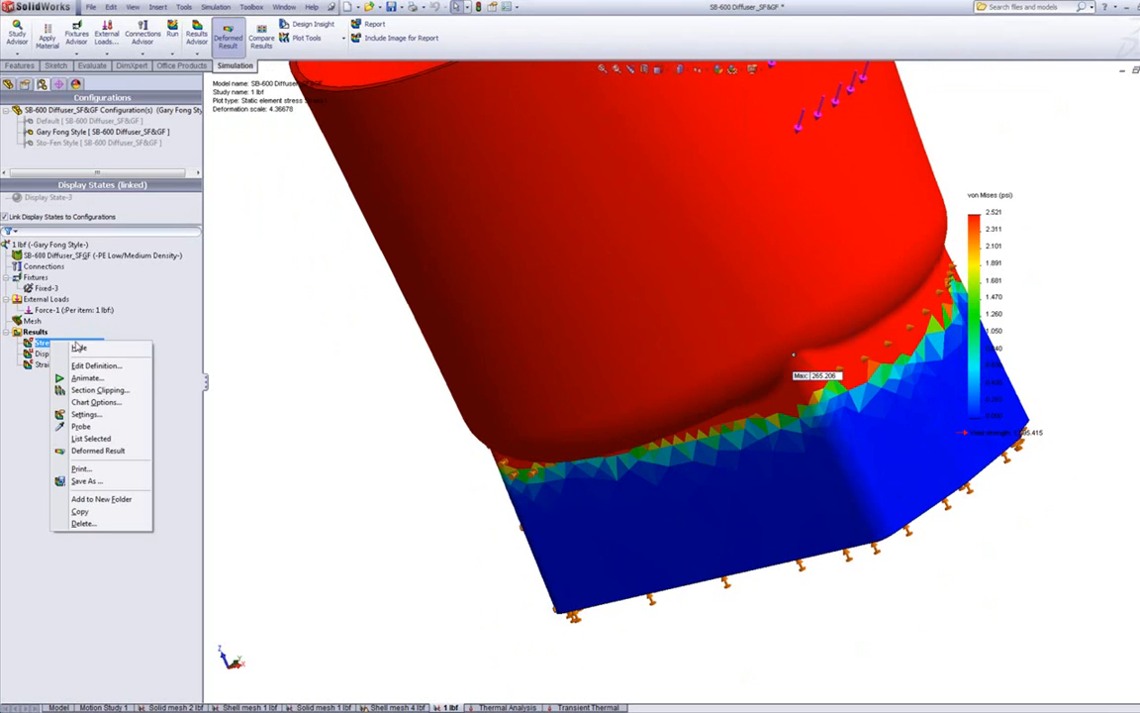
{"action": "left_click", "coordinate": [83, 367]}
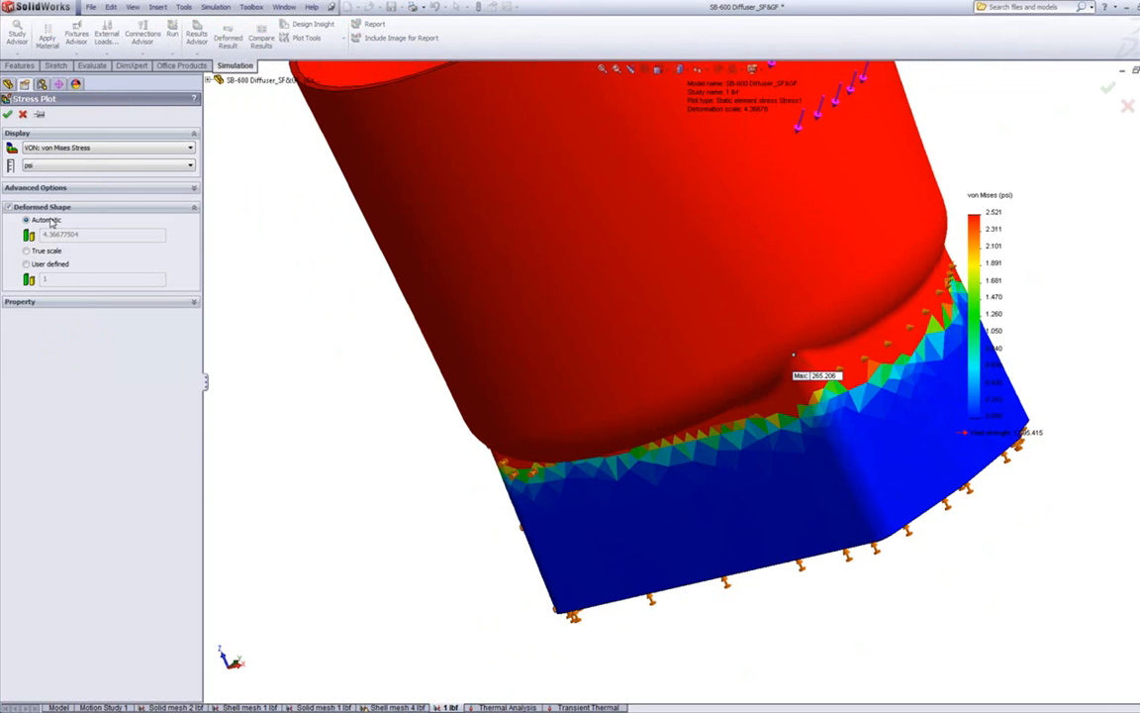
{"action": "left_click", "coordinate": [45, 187]}
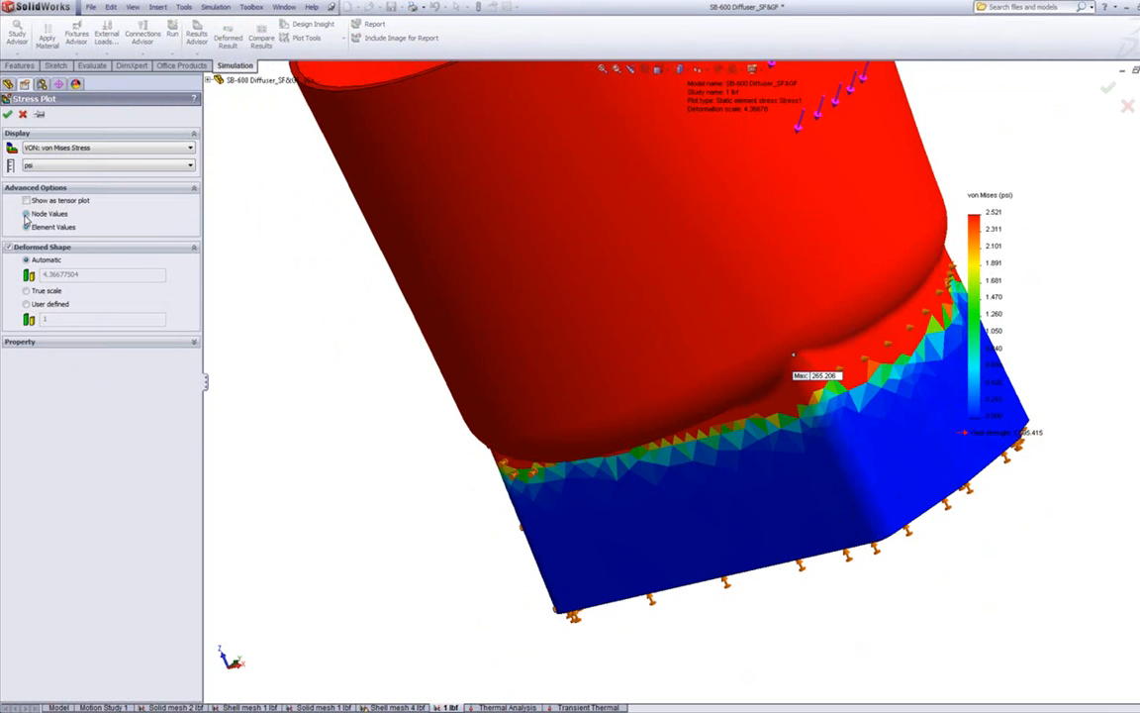
{"action": "left_click", "coordinate": [26, 213]}
{"action": "left_click", "coordinate": [8, 114]}
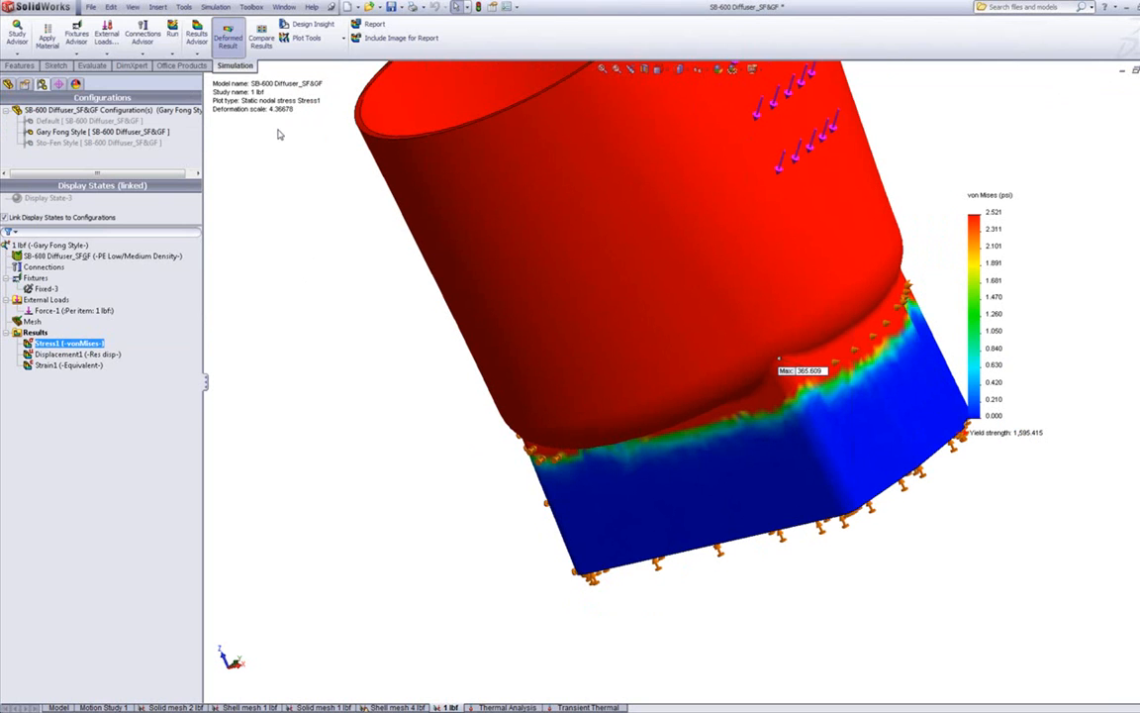
Show the stress plot's deformed shape at true scale and view the diffuser from the front.
{"action": "middle_click_drag", "start_coordinate": [283, 134], "coordinate": [397, 229]}
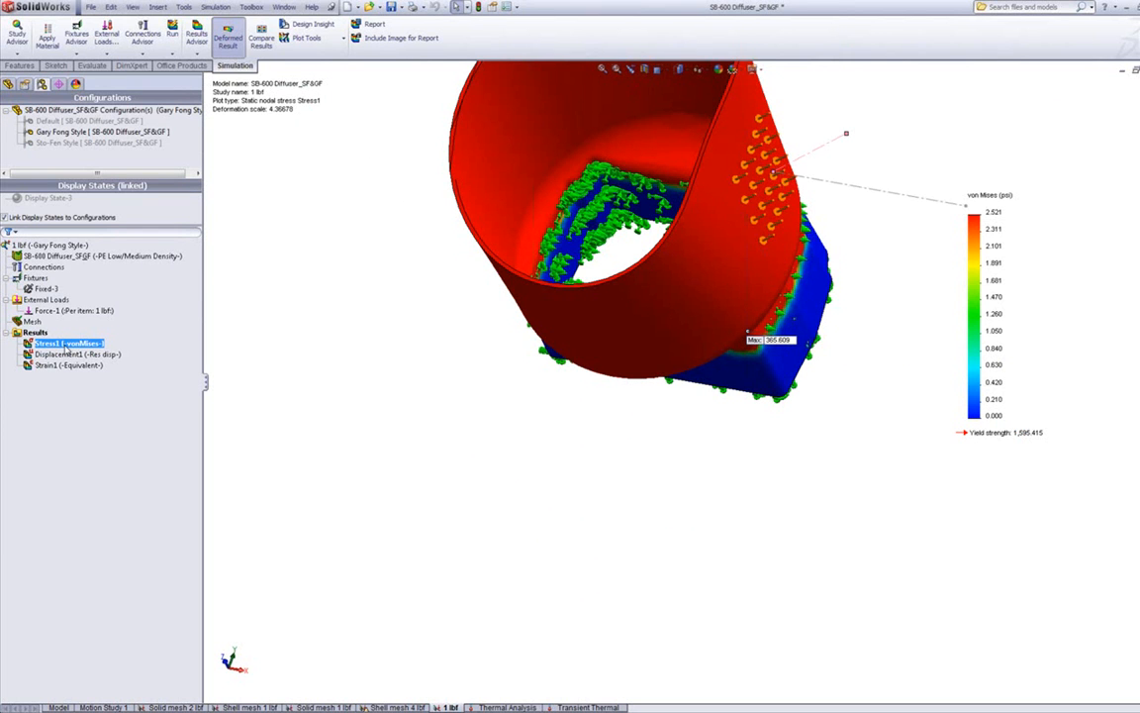
{"action": "double_click", "coordinate": [65, 343]}
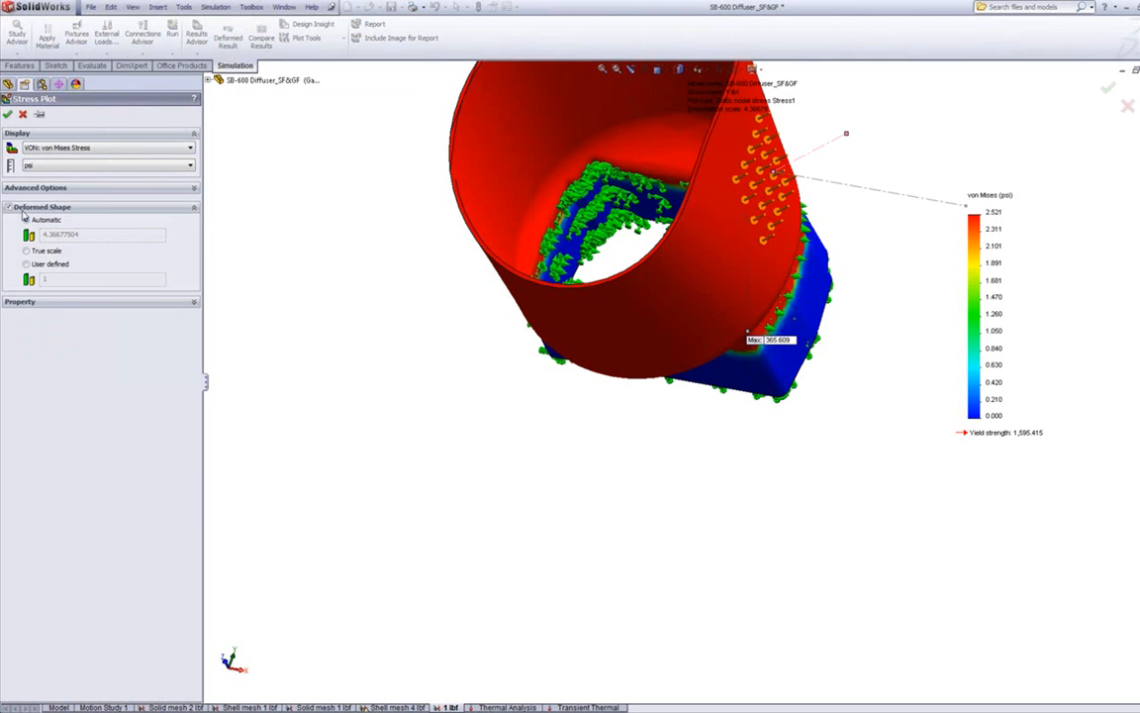
{"action": "left_click", "coordinate": [26, 251]}
{"action": "left_click", "coordinate": [9, 114]}
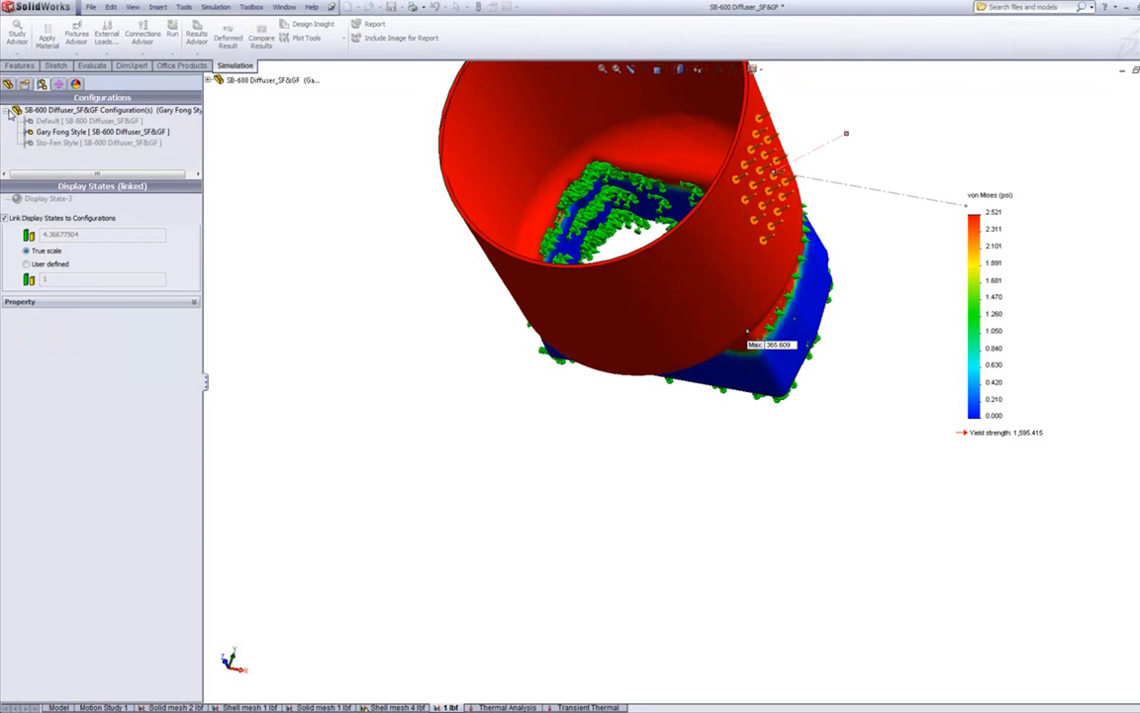
{"action": "key", "text": "ctrl+1"}
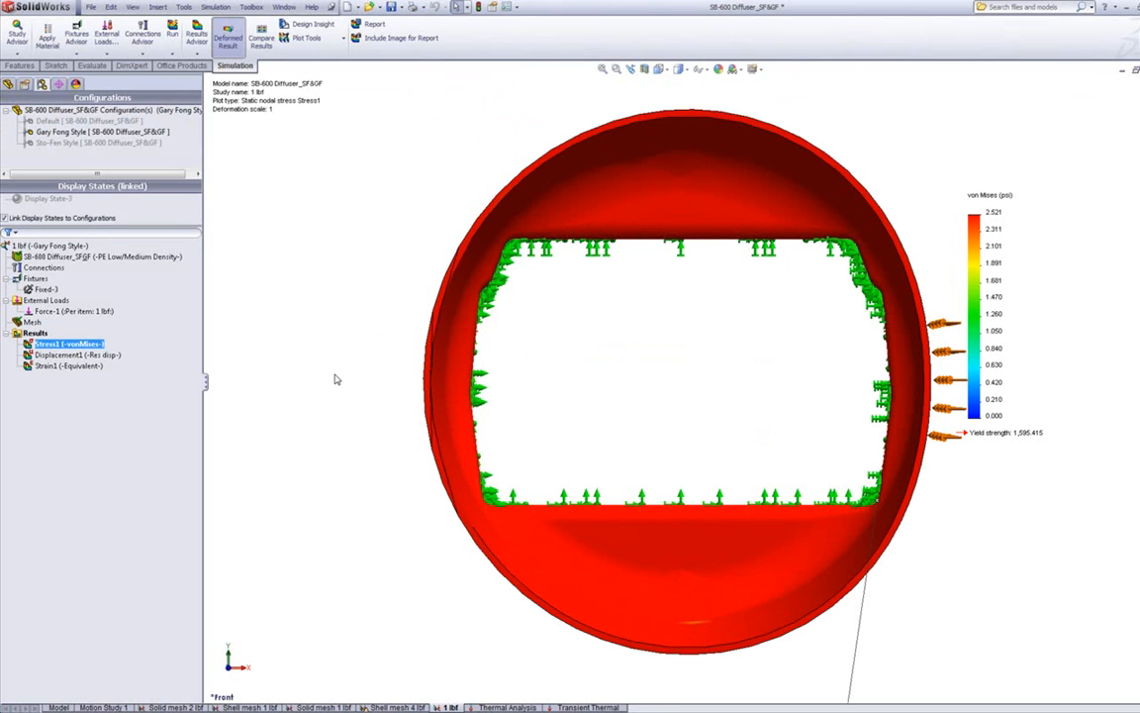
Return the stress plot's deformed shape to the automatic scale and inspect the diffuser at an angle.
{"action": "double_click", "coordinate": [82, 344]}
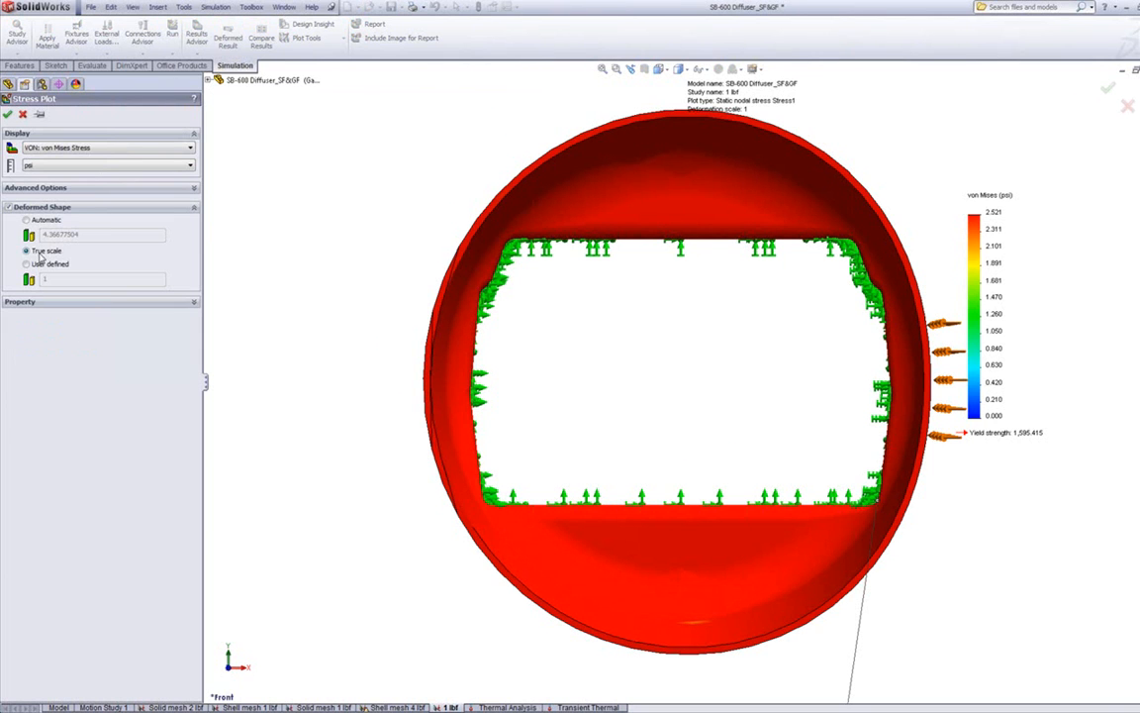
{"action": "left_click", "coordinate": [27, 220]}
{"action": "left_click", "coordinate": [8, 115]}
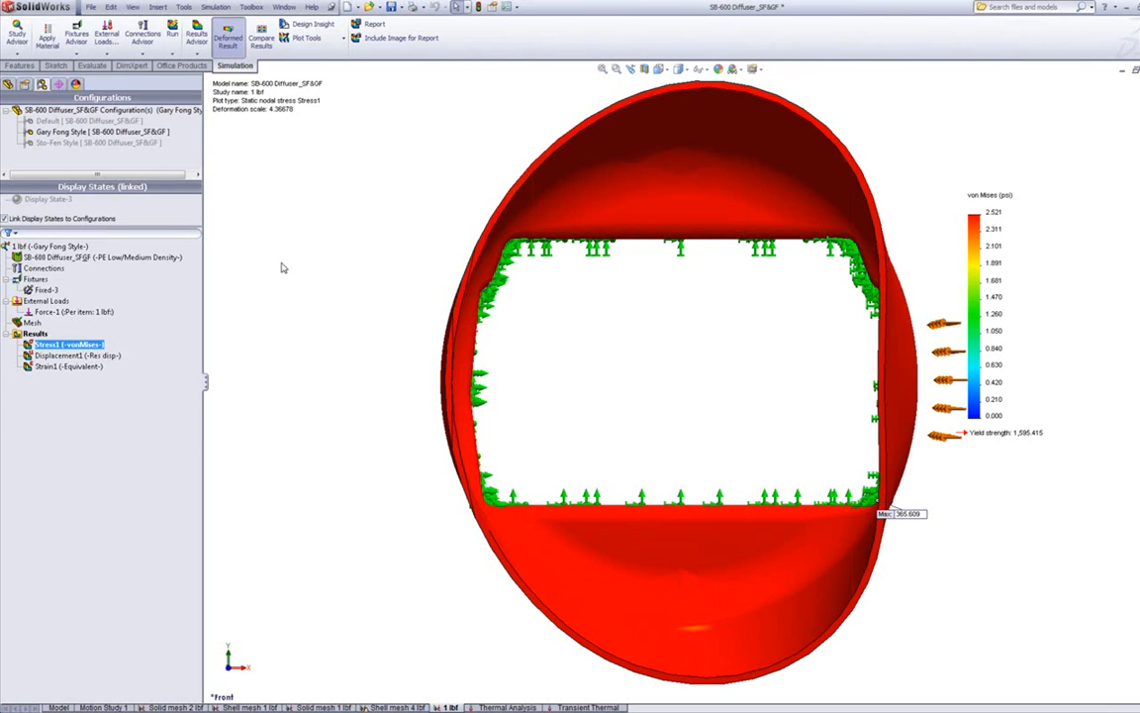
{"action": "middle_click_drag", "start_coordinate": [348, 405], "coordinate": [326, 303]}
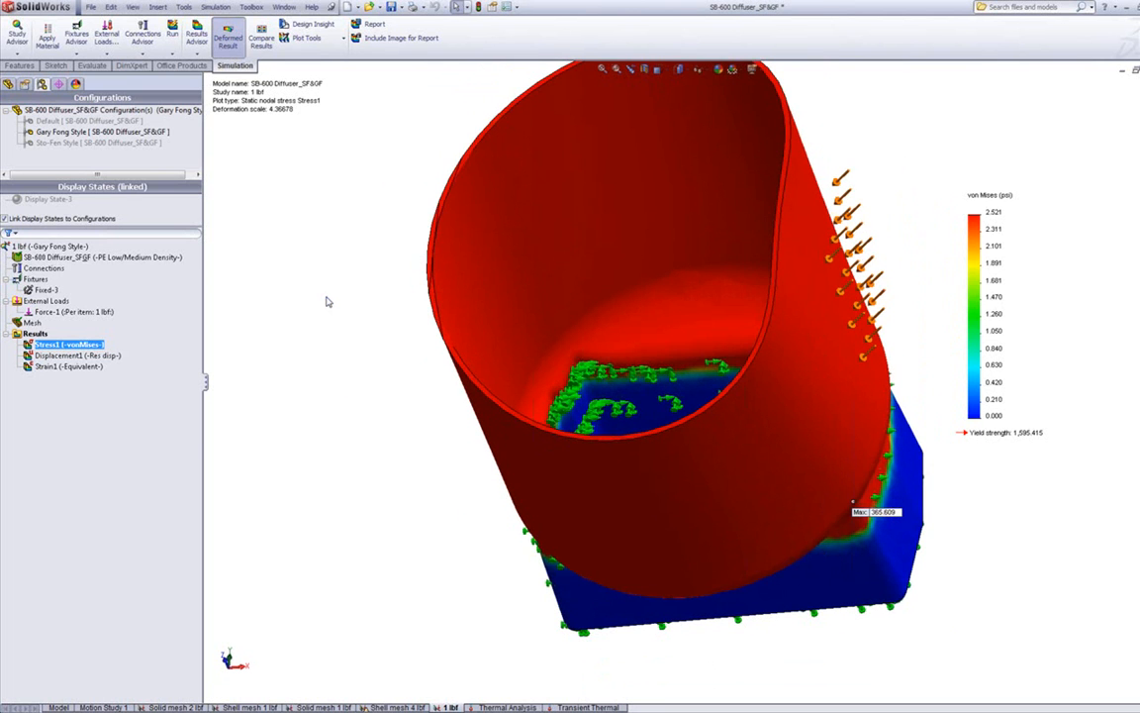
Add a second von Mises stress plot to the results in N/mm^2 (MPa) with the automatic deformation scale.
{"action": "right_click", "coordinate": [38, 334]}
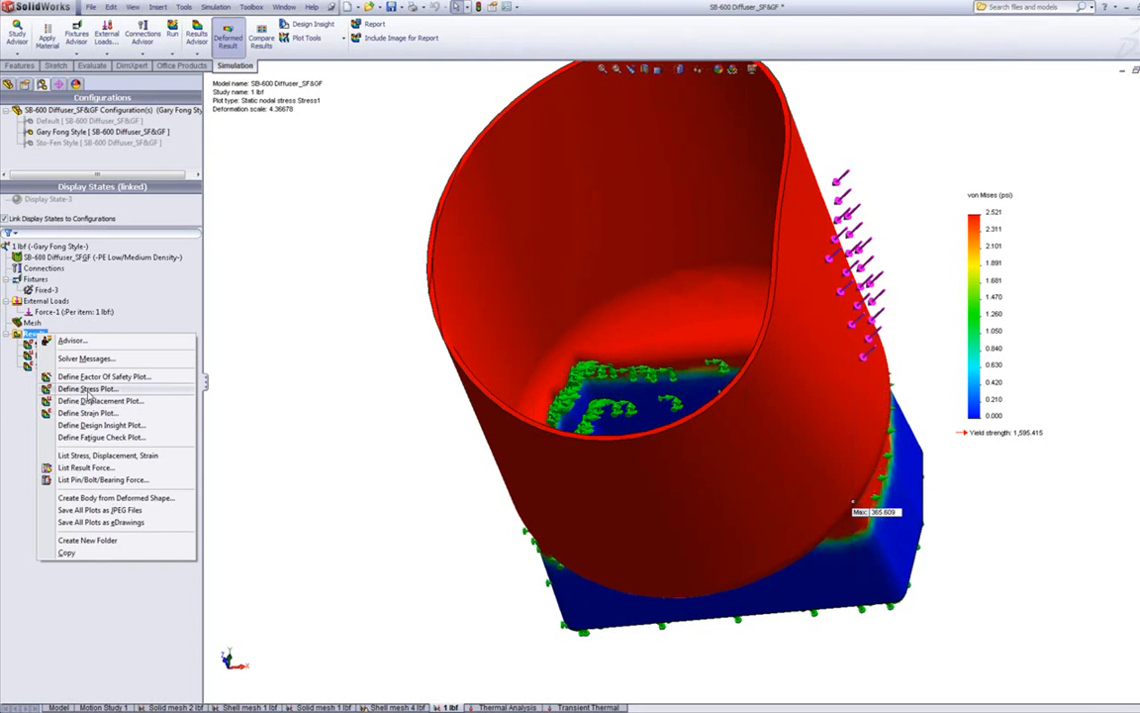
{"action": "left_click", "coordinate": [89, 390]}
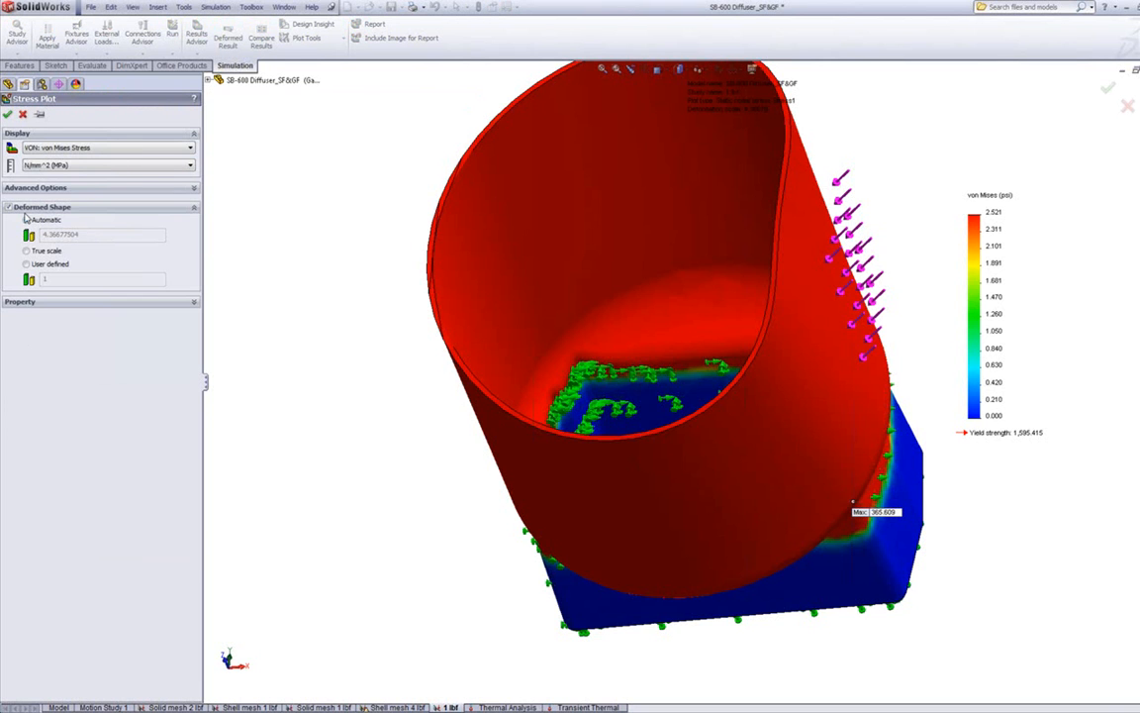
{"action": "left_click", "coordinate": [8, 115]}
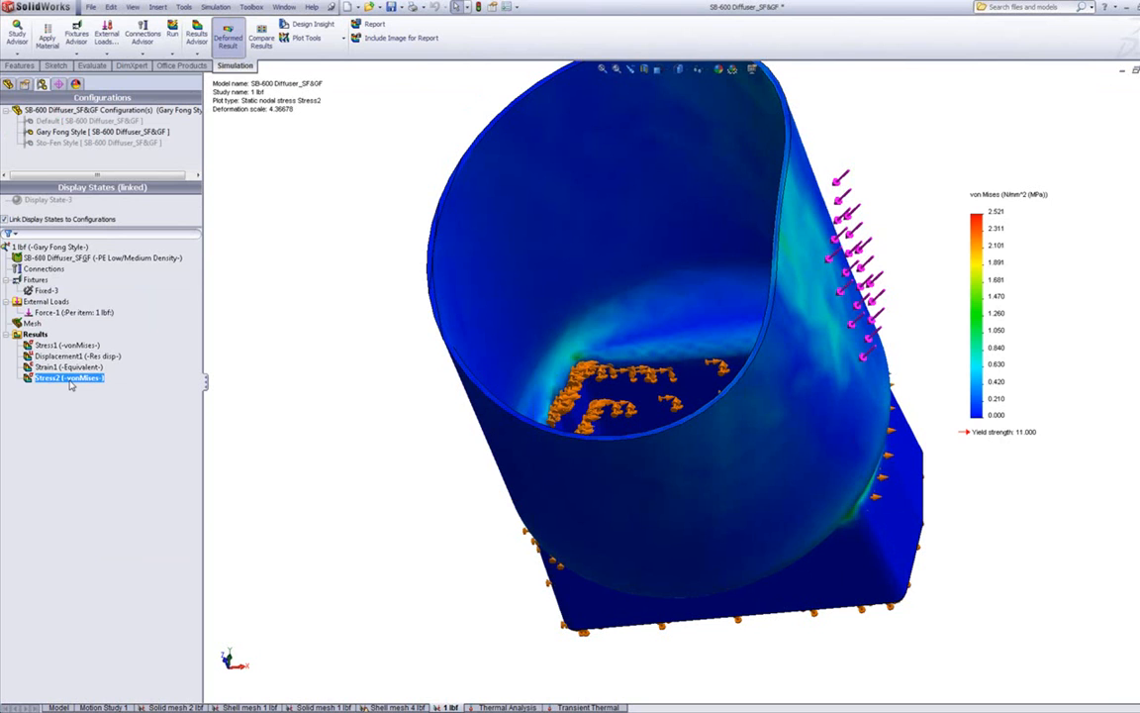
{"action": "right_click", "coordinate": [35, 337]}
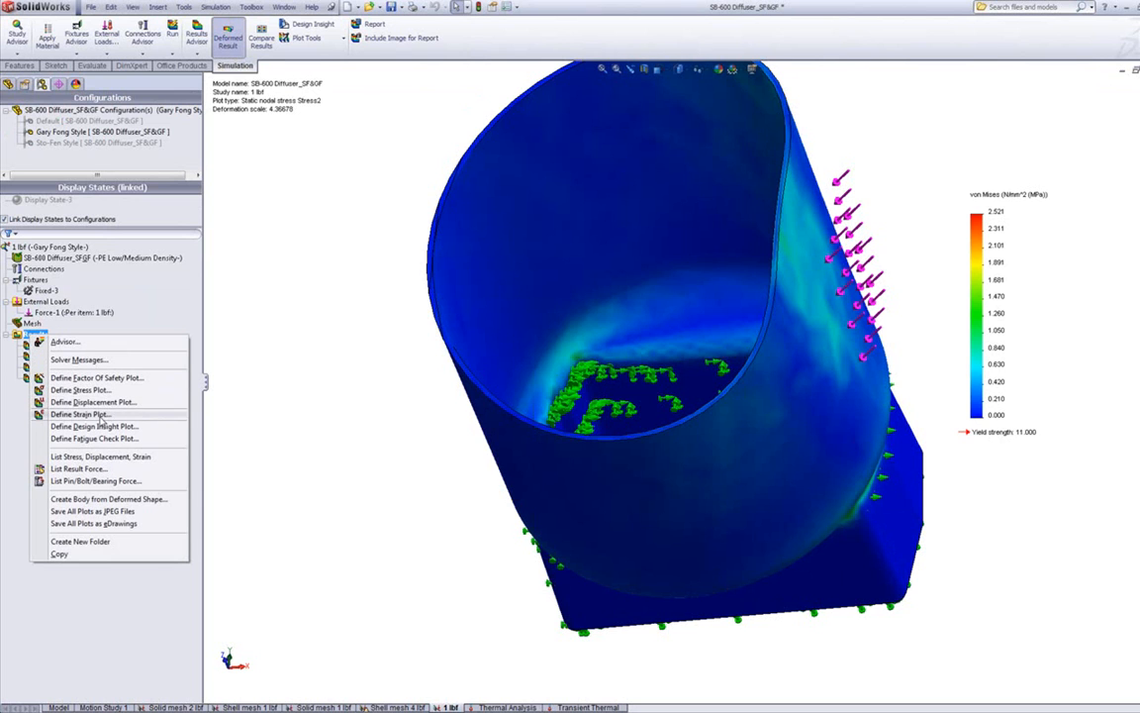
{"action": "left_click", "coordinate": [264, 419]}
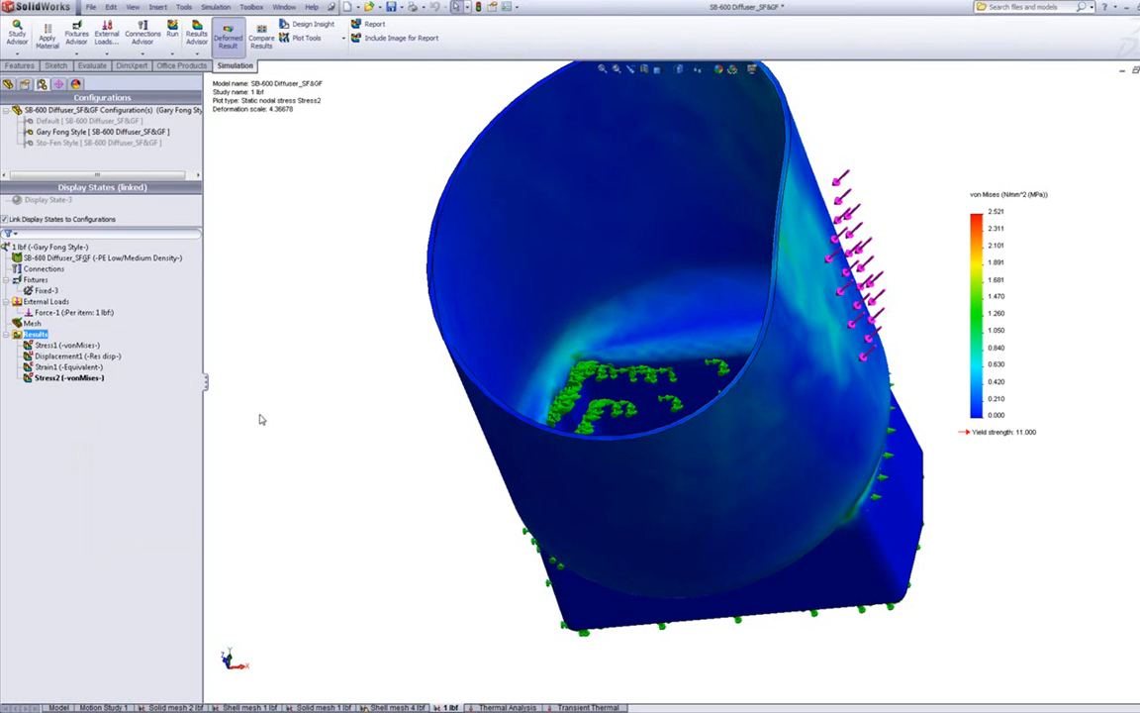
Display the resultant displacement plot and review its definition and the available units without changing them.
{"action": "left_click", "coordinate": [59, 357]}
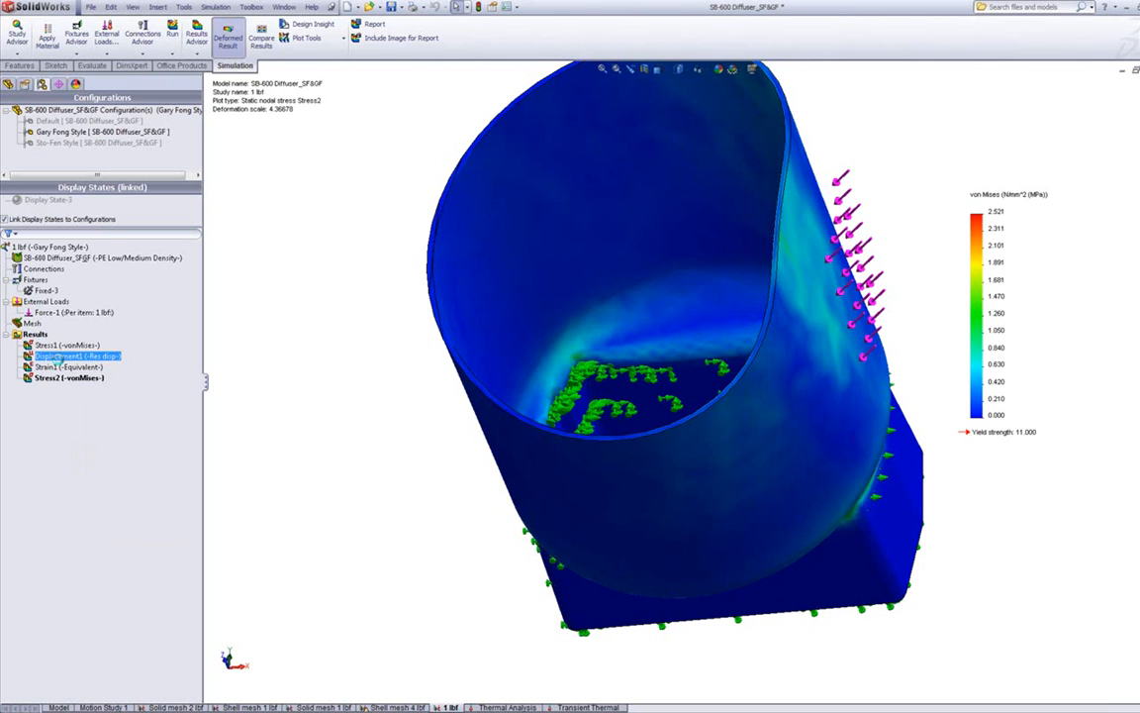
{"action": "double_click", "coordinate": [57, 356]}
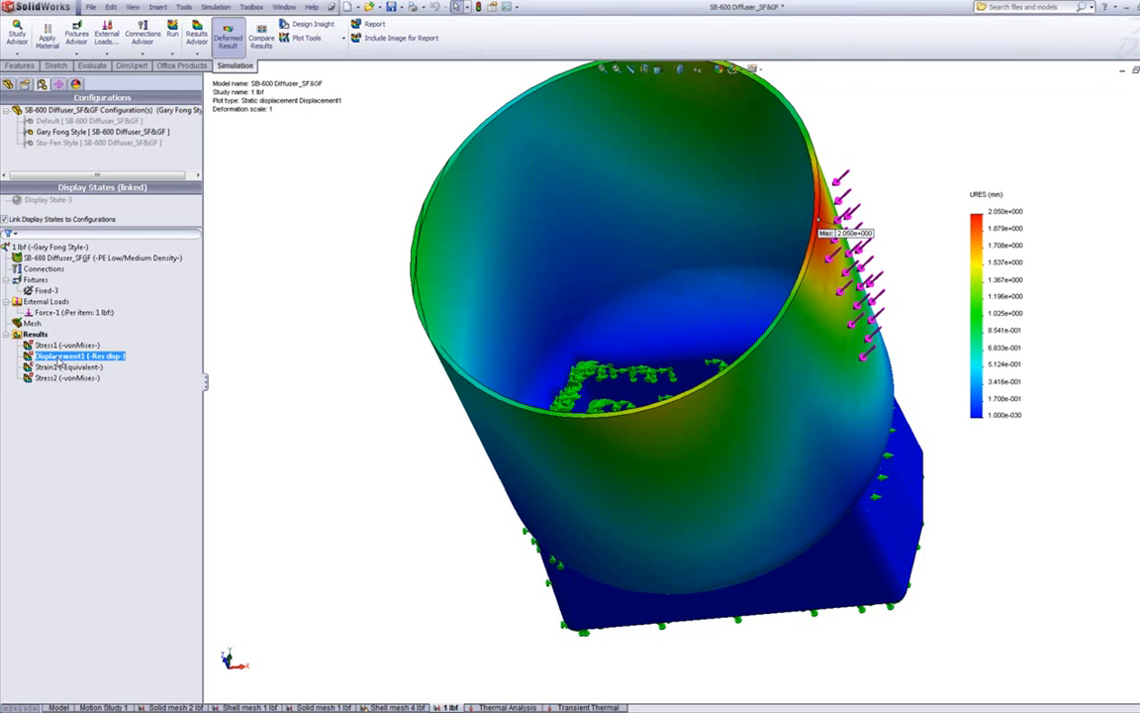
{"action": "double_click", "coordinate": [57, 357]}
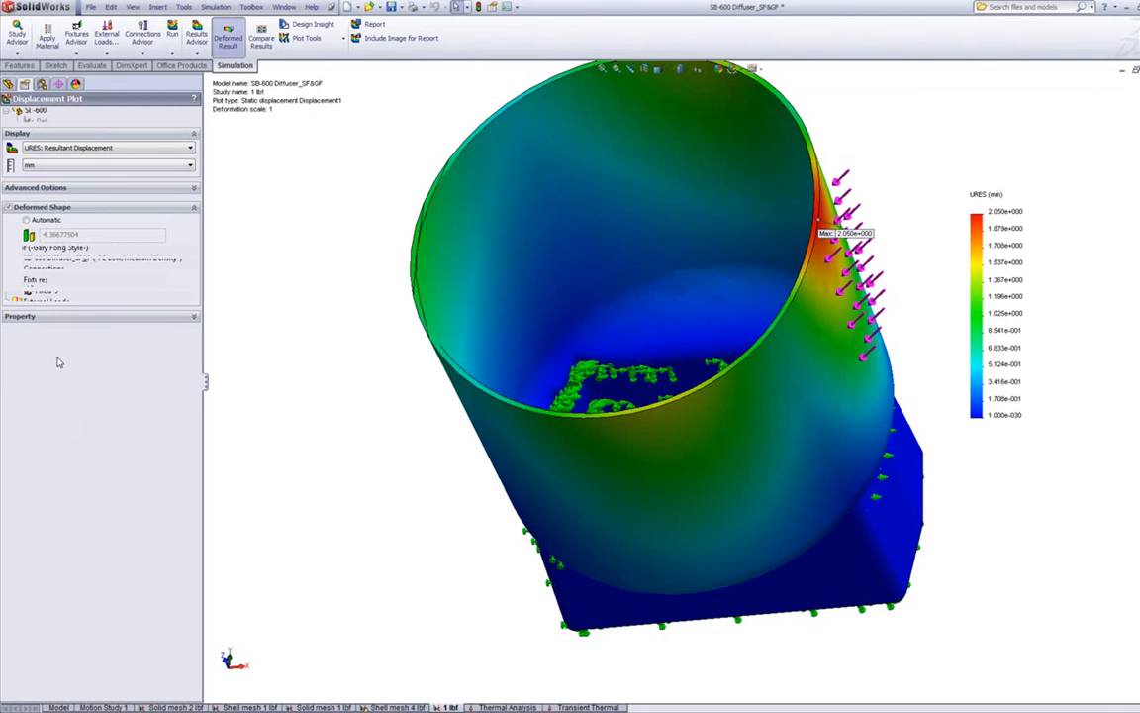
{"action": "left_click", "coordinate": [32, 167]}
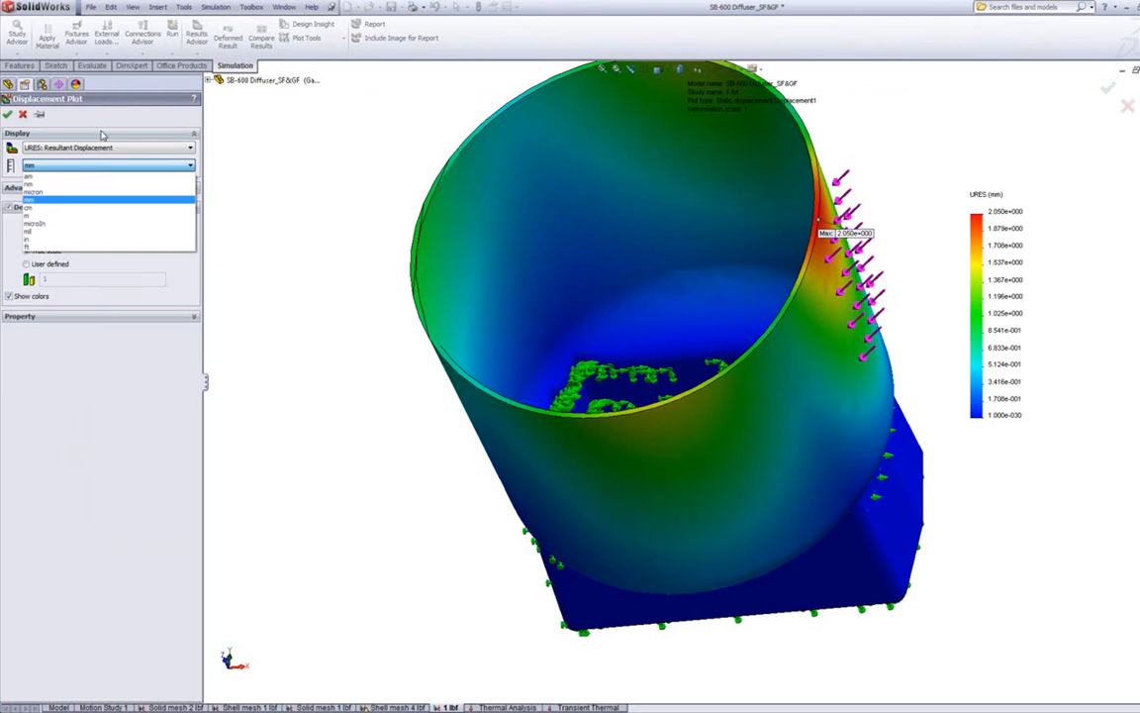
{"action": "left_click", "coordinate": [83, 105]}
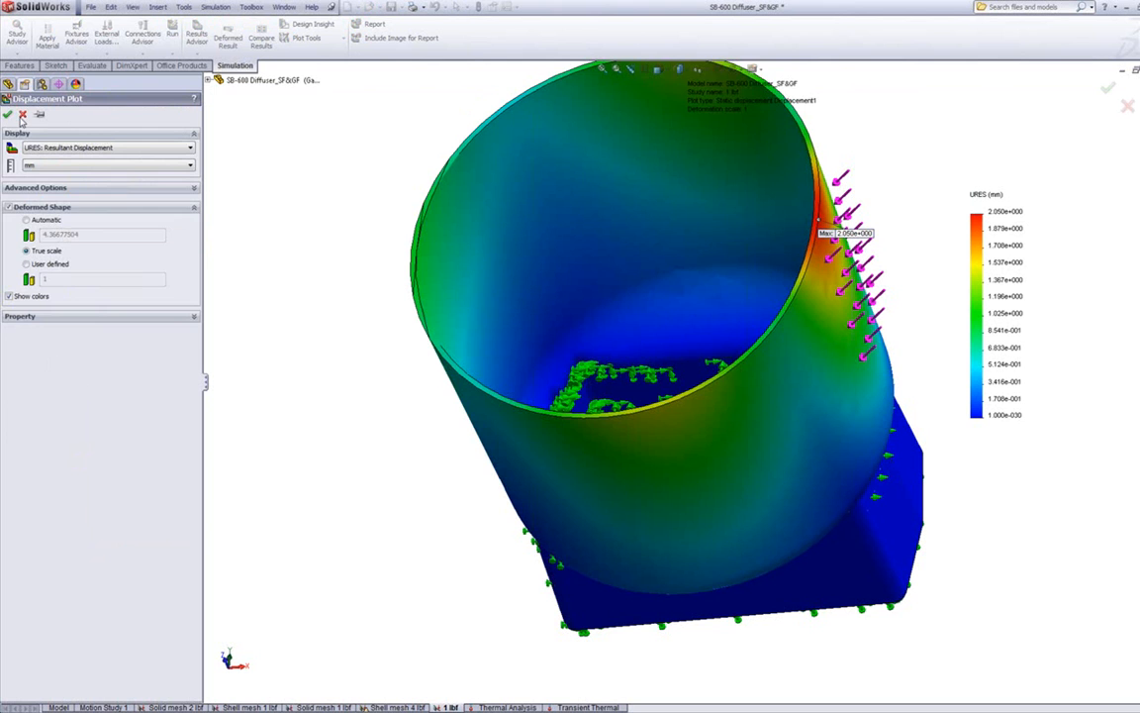
{"action": "left_click", "coordinate": [8, 114]}
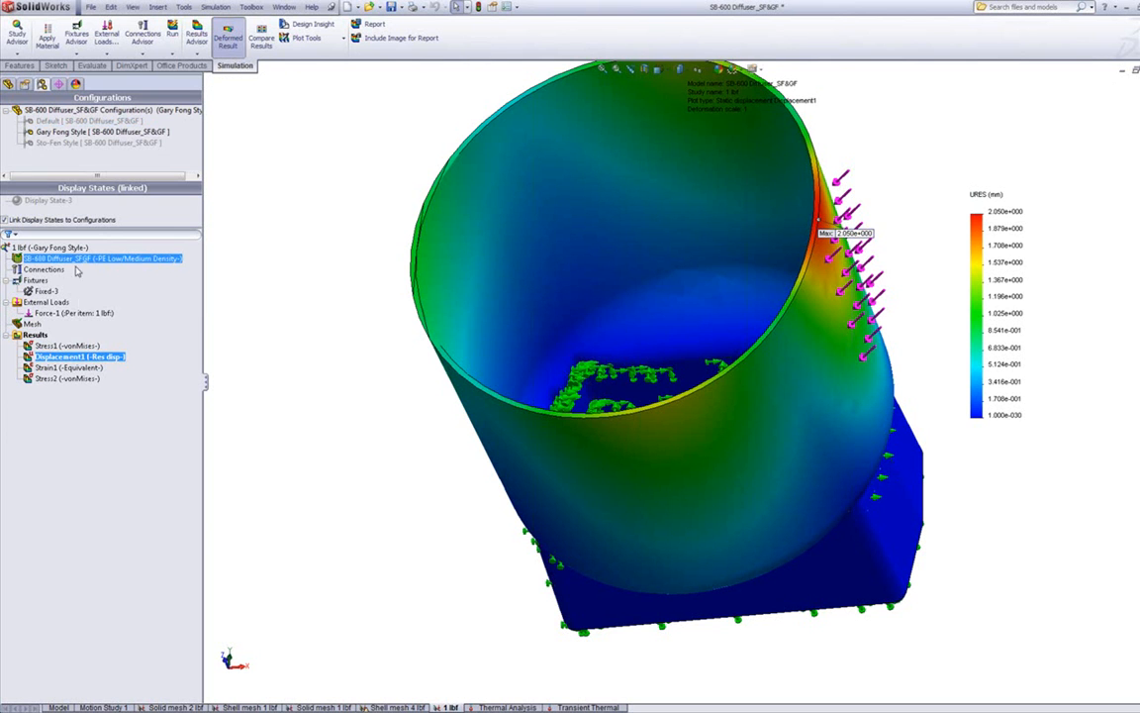
Compare the equivalent strain, first von Mises stress and resultant displacement plots by displaying each in turn.
{"action": "left_click", "coordinate": [60, 368]}
{"action": "double_click", "coordinate": [59, 368]}
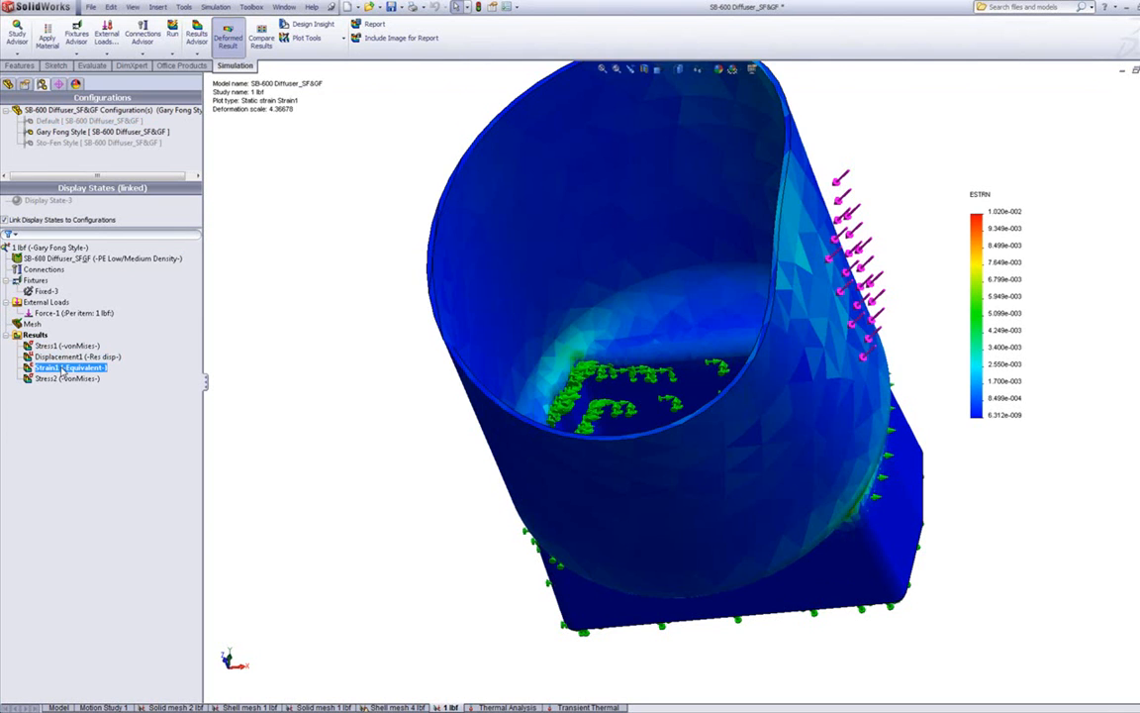
{"action": "left_click", "coordinate": [38, 346], "text": "ctrl"}
{"action": "double_click", "coordinate": [38, 347]}
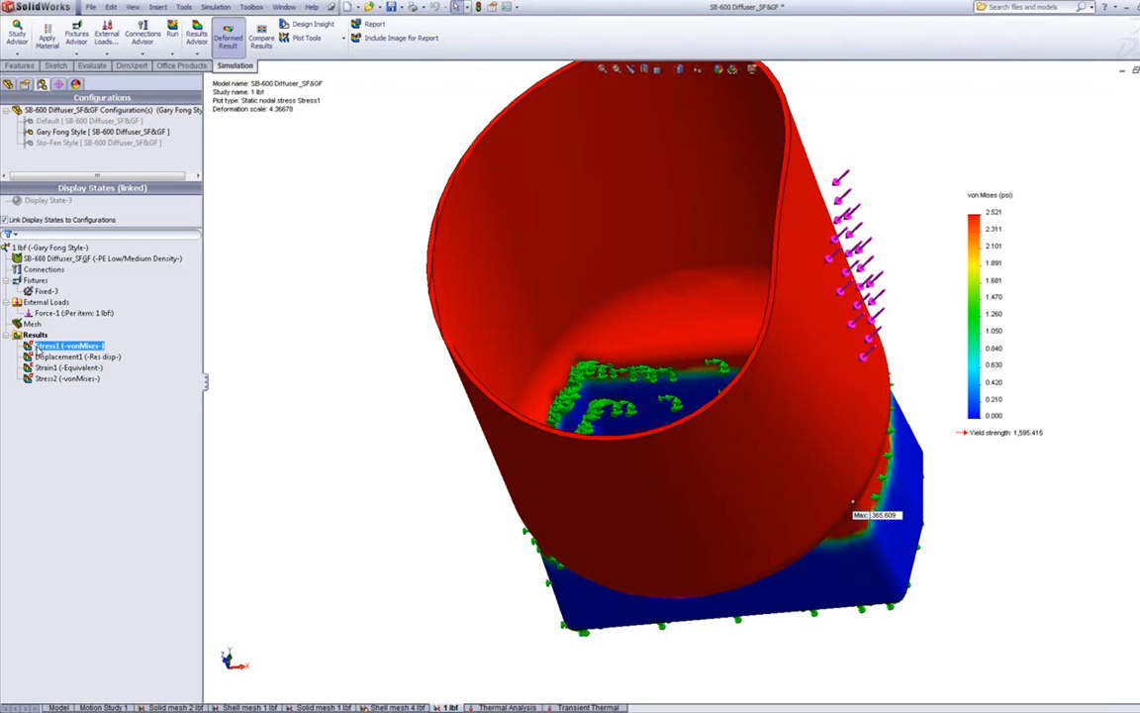
{"action": "double_click", "coordinate": [47, 358]}
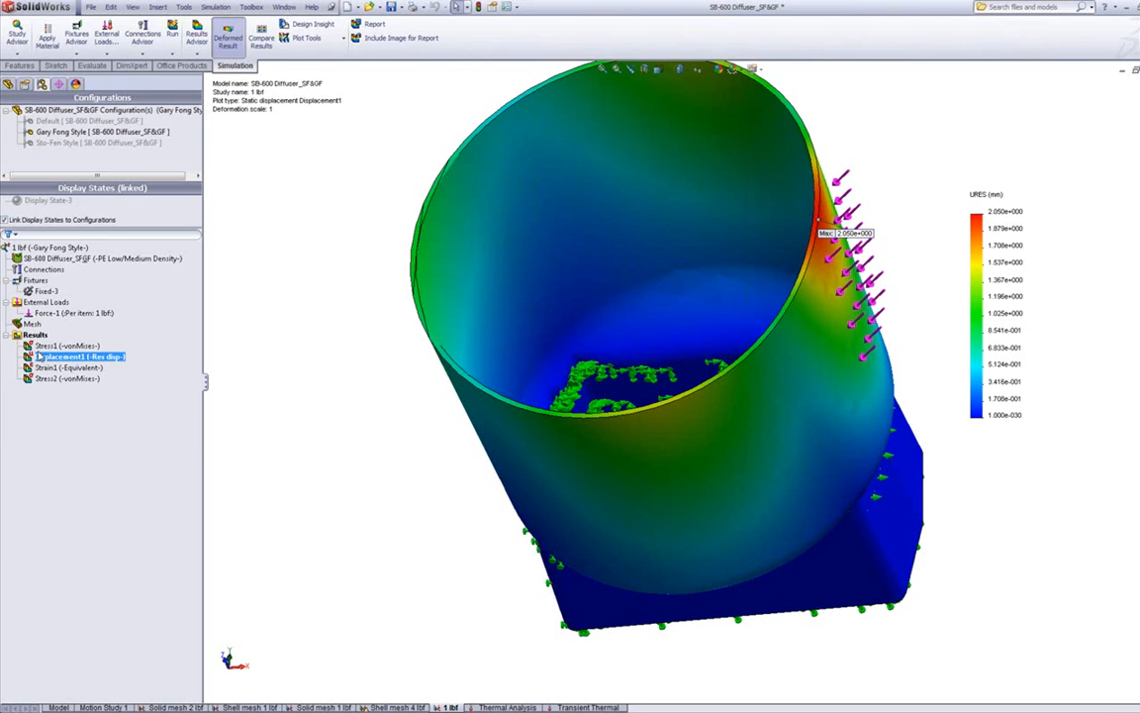
Create a Design Insight plot of the diffuser with the load level raised to about 40.5 % element volume.
{"action": "right_click", "coordinate": [35, 336]}
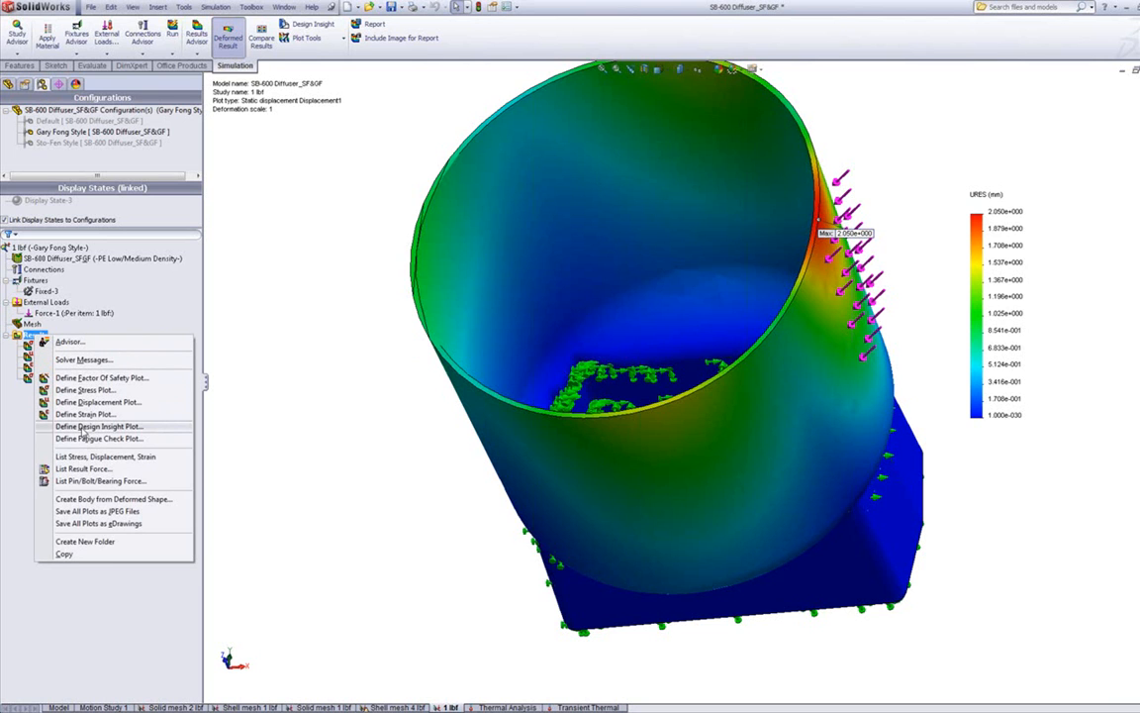
{"action": "left_click", "coordinate": [81, 427]}
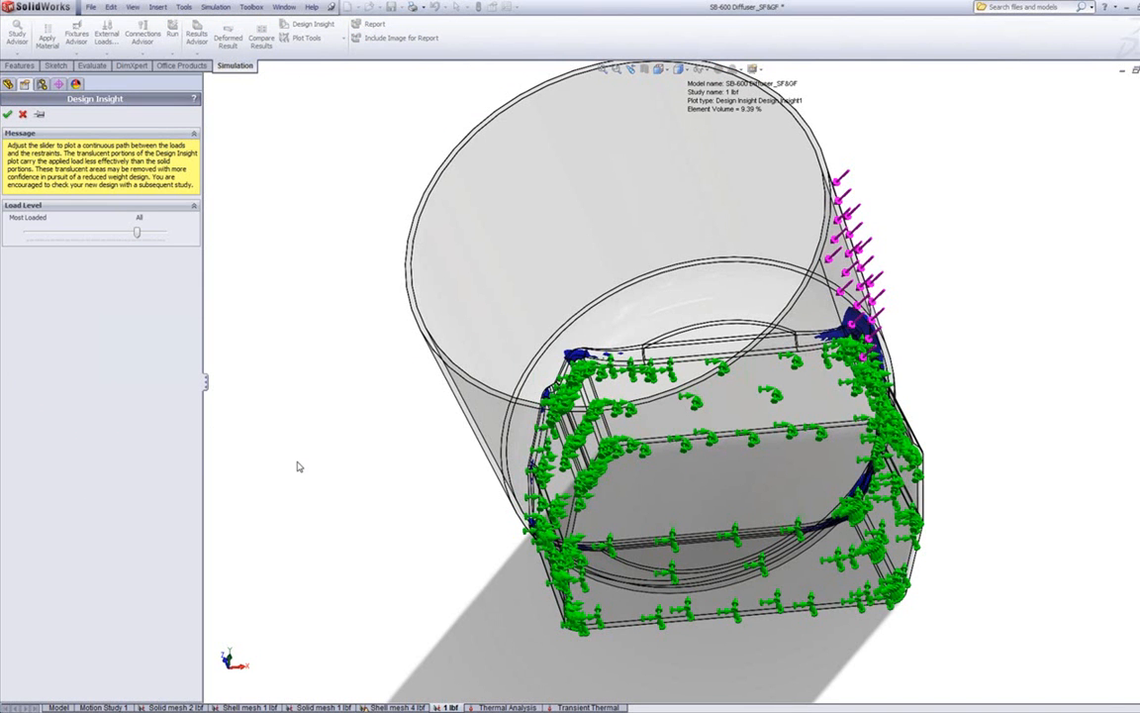
{"action": "middle_click_drag", "start_coordinate": [299, 467], "coordinate": [334, 331]}
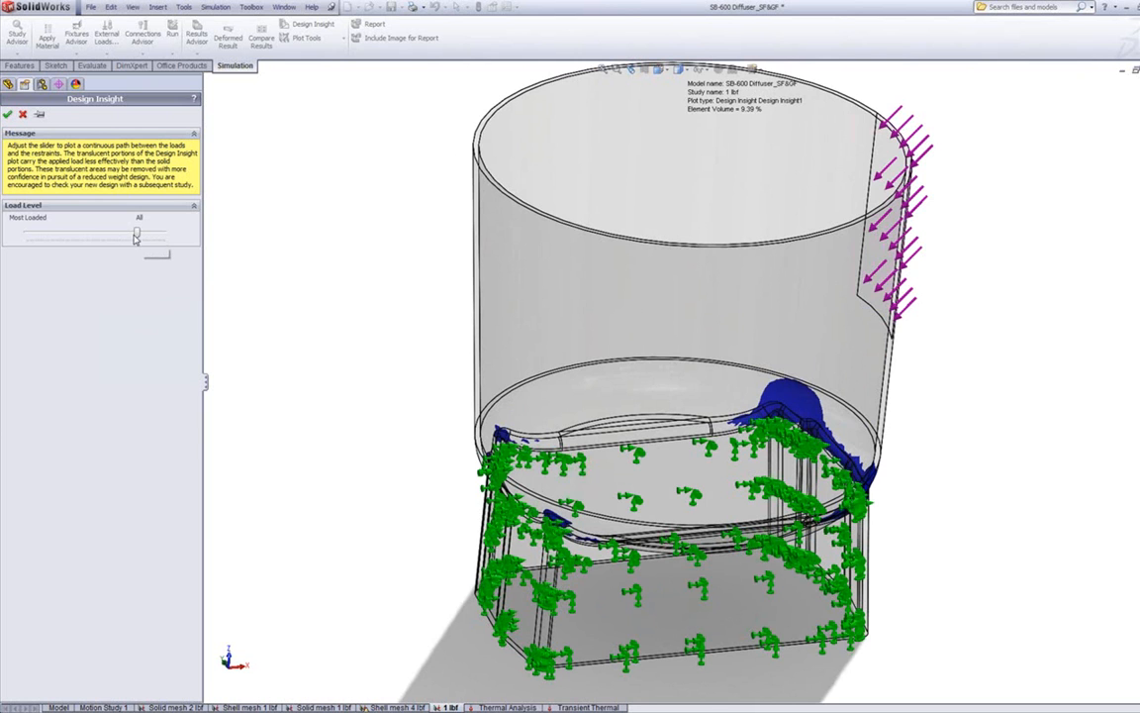
{"action": "left_click_drag", "start_coordinate": [141, 236], "coordinate": [162, 236]}
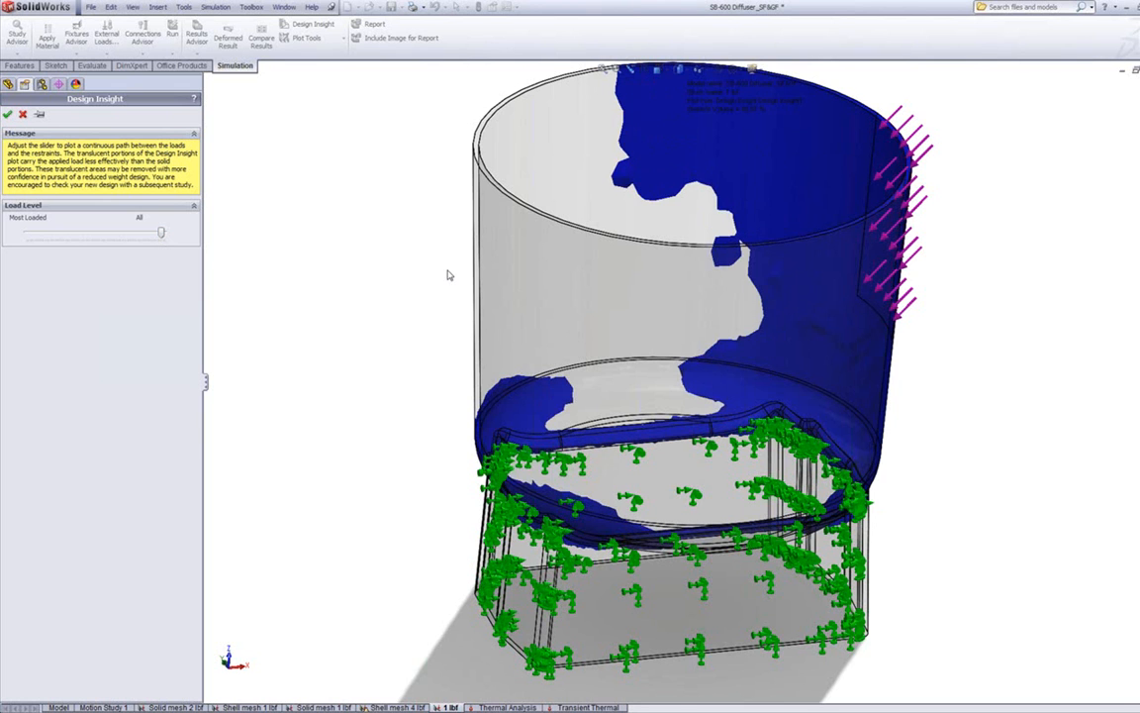
{"action": "middle_click_drag", "start_coordinate": [429, 369], "coordinate": [388, 319]}
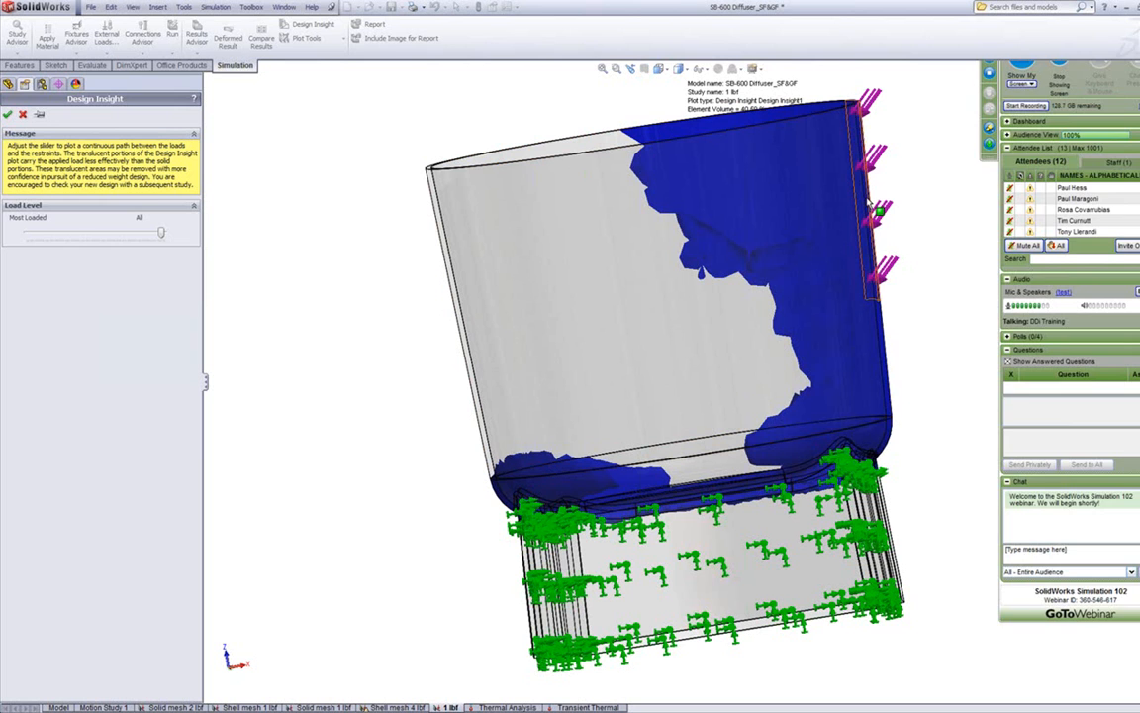
{"action": "left_click", "coordinate": [7, 113]}
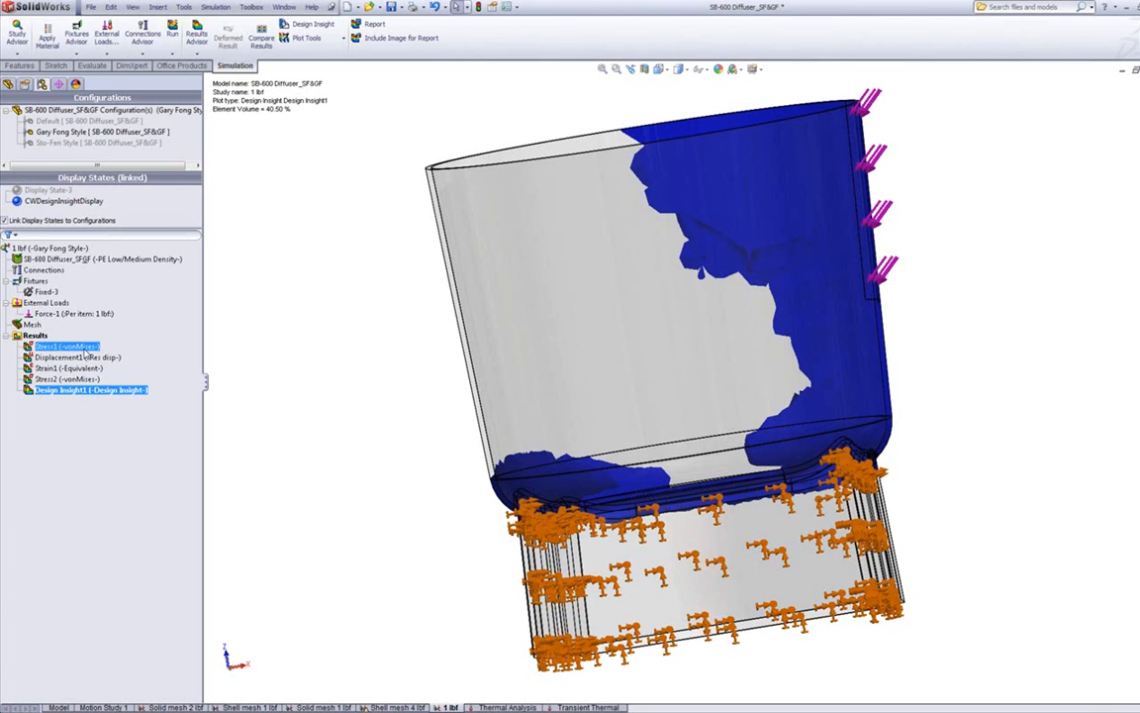
Add a factor of safety plot for all bodies using the Automatic criterion, multiplication factor 1 and factor of safety distribution.
{"action": "right_click", "coordinate": [41, 338]}
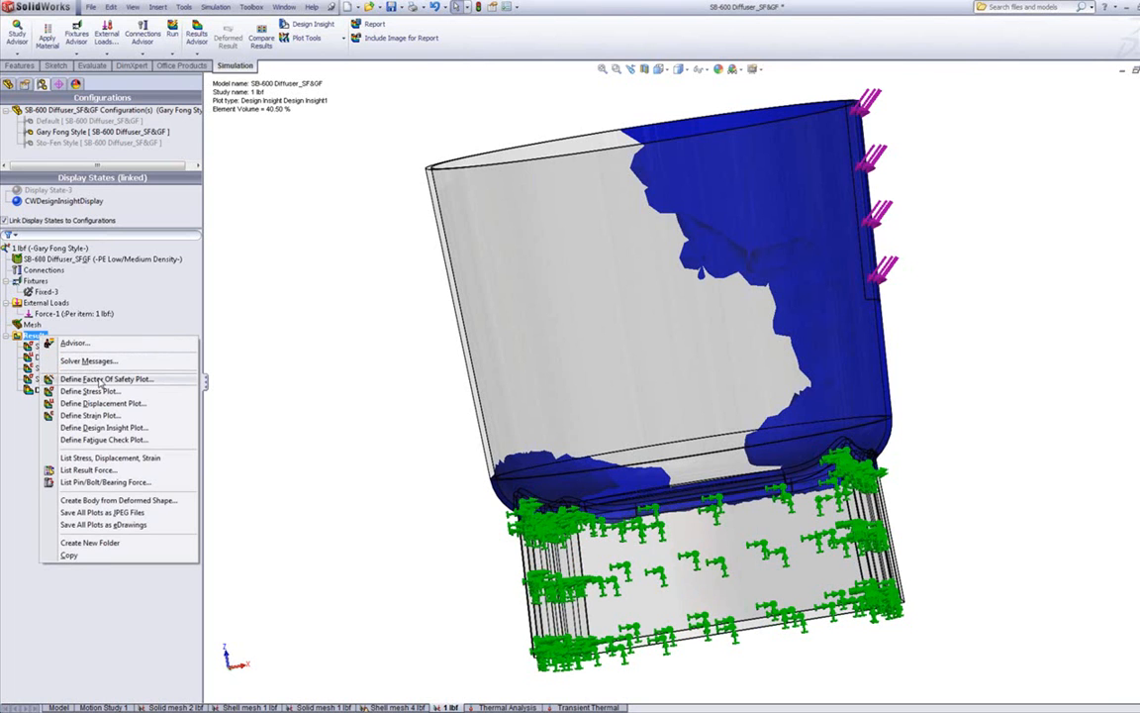
{"action": "left_click", "coordinate": [99, 380]}
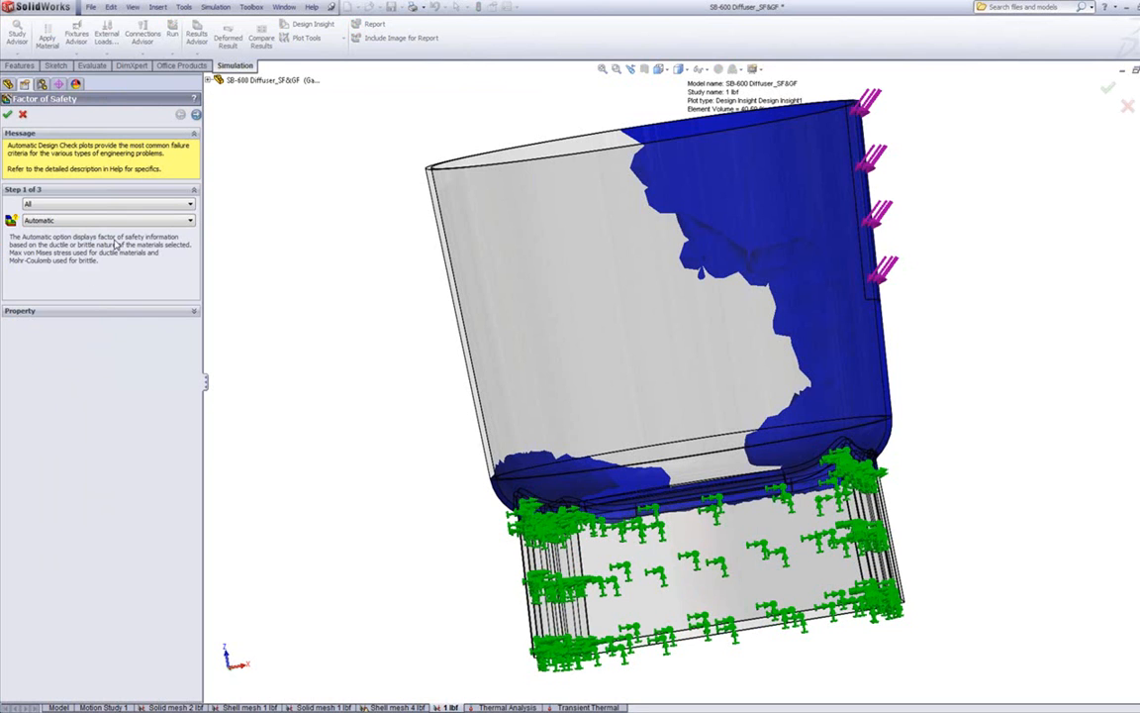
{"action": "left_click", "coordinate": [190, 222]}
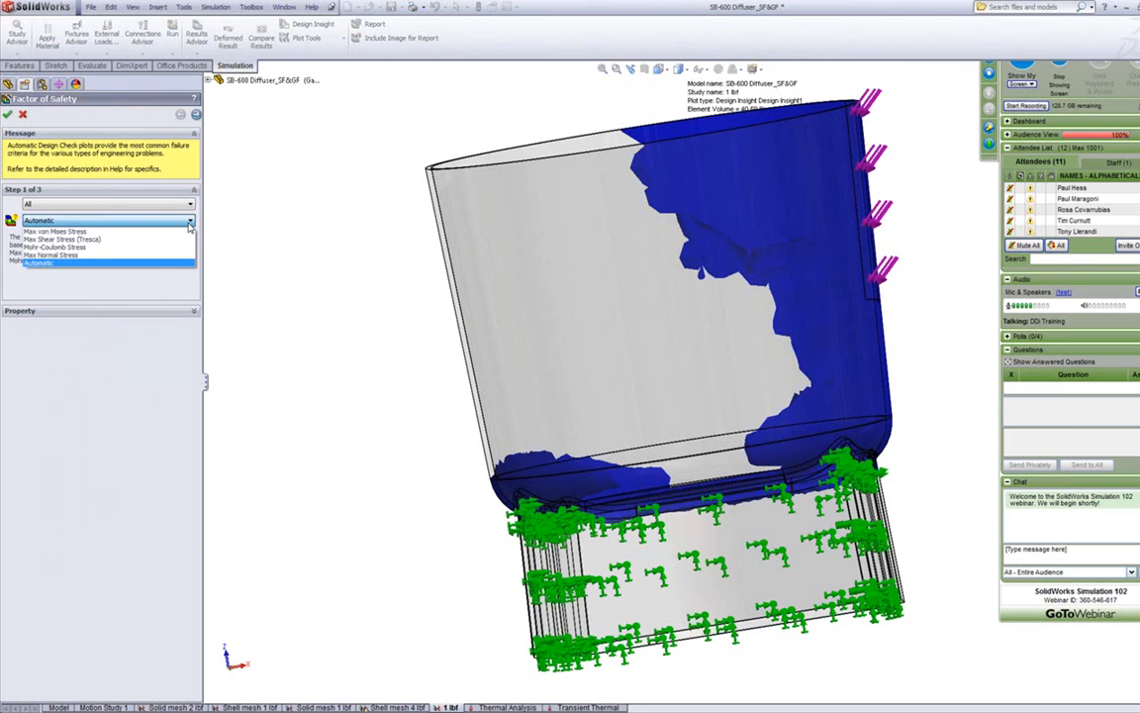
{"action": "left_click", "coordinate": [190, 223]}
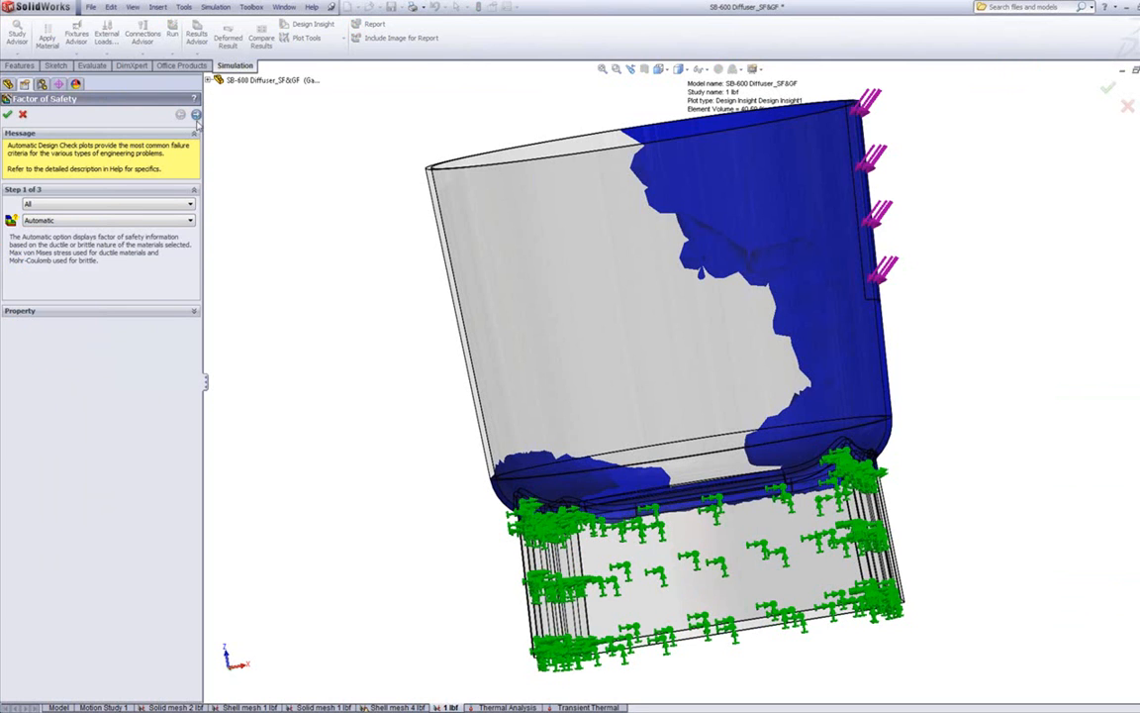
{"action": "left_click", "coordinate": [196, 115]}
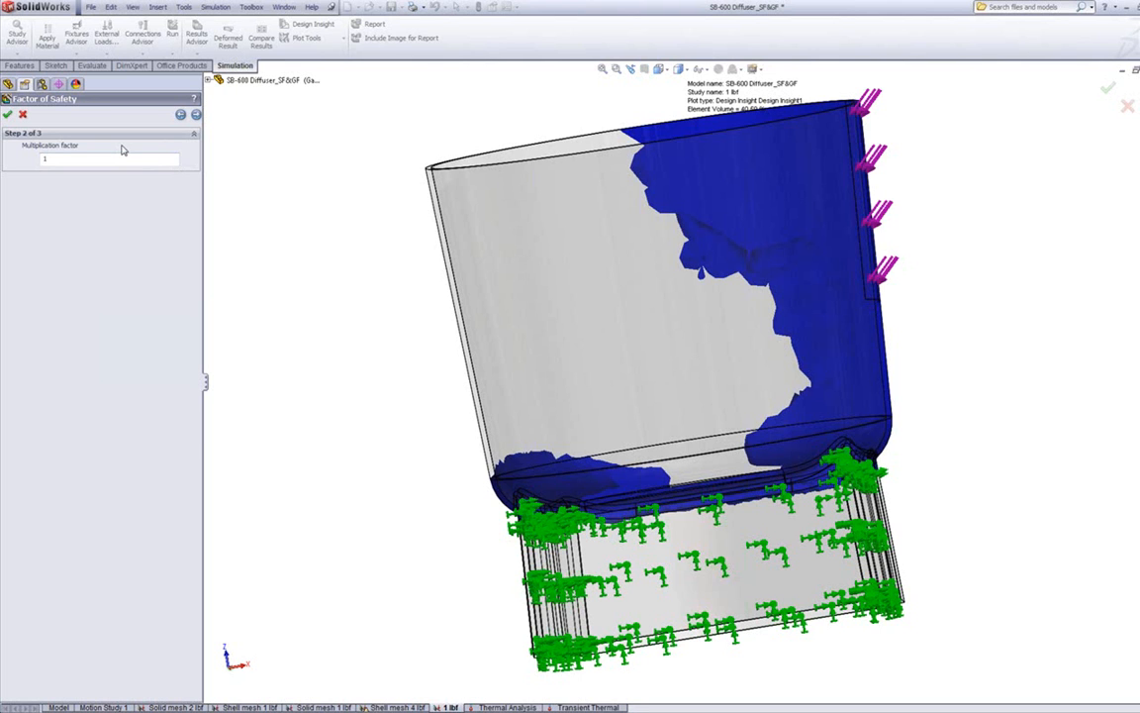
{"action": "left_click", "coordinate": [196, 115]}
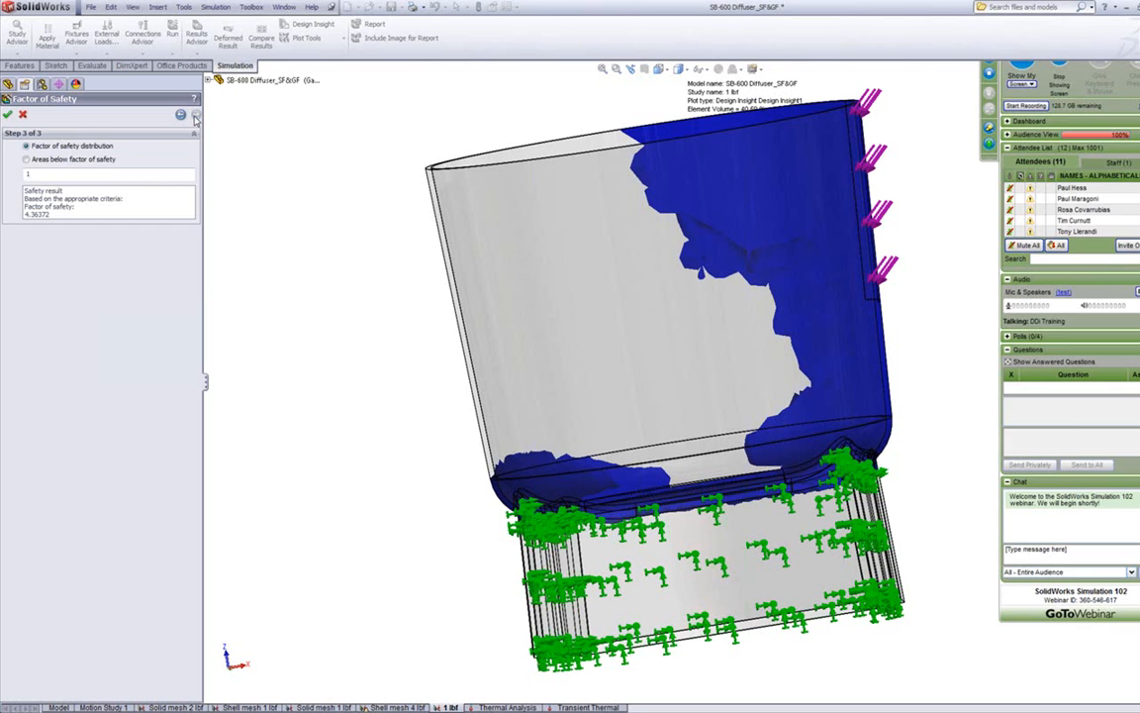
{"action": "left_click", "coordinate": [143, 177]}
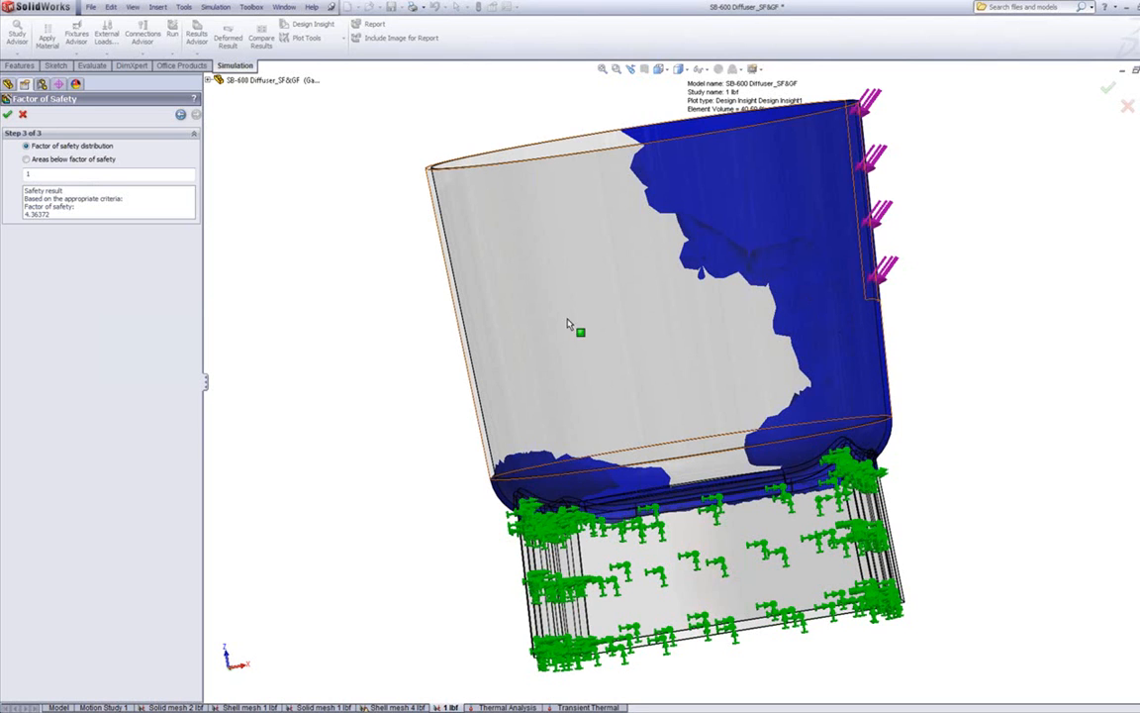
{"action": "left_click", "coordinate": [8, 114]}
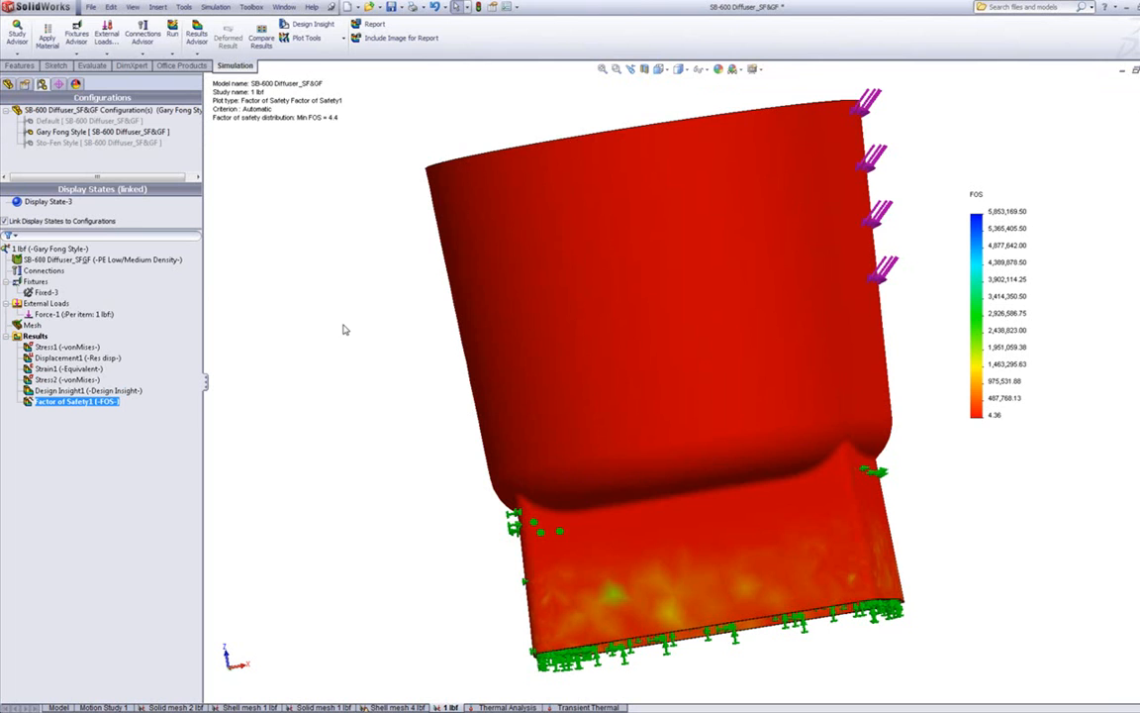
Show the minimum and maximum annotations on the factor of safety plot and turn off the flipped legend colors.
{"action": "double_click", "coordinate": [1016, 259]}
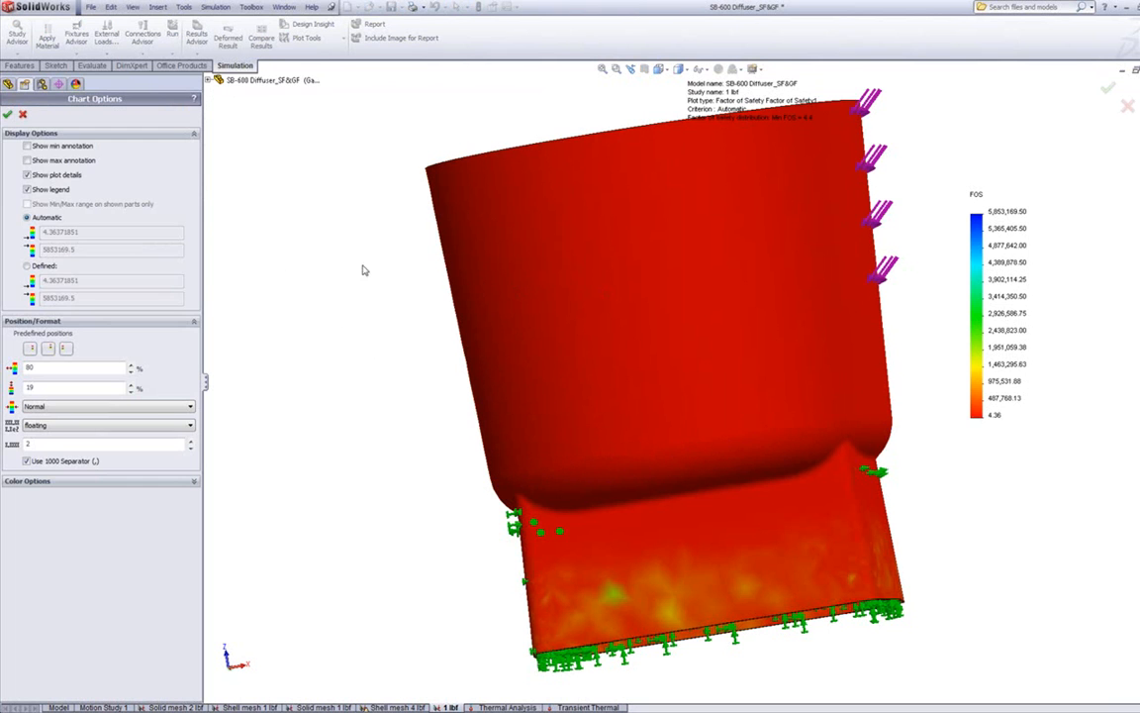
{"action": "left_click", "coordinate": [27, 160]}
{"action": "left_click", "coordinate": [27, 145]}
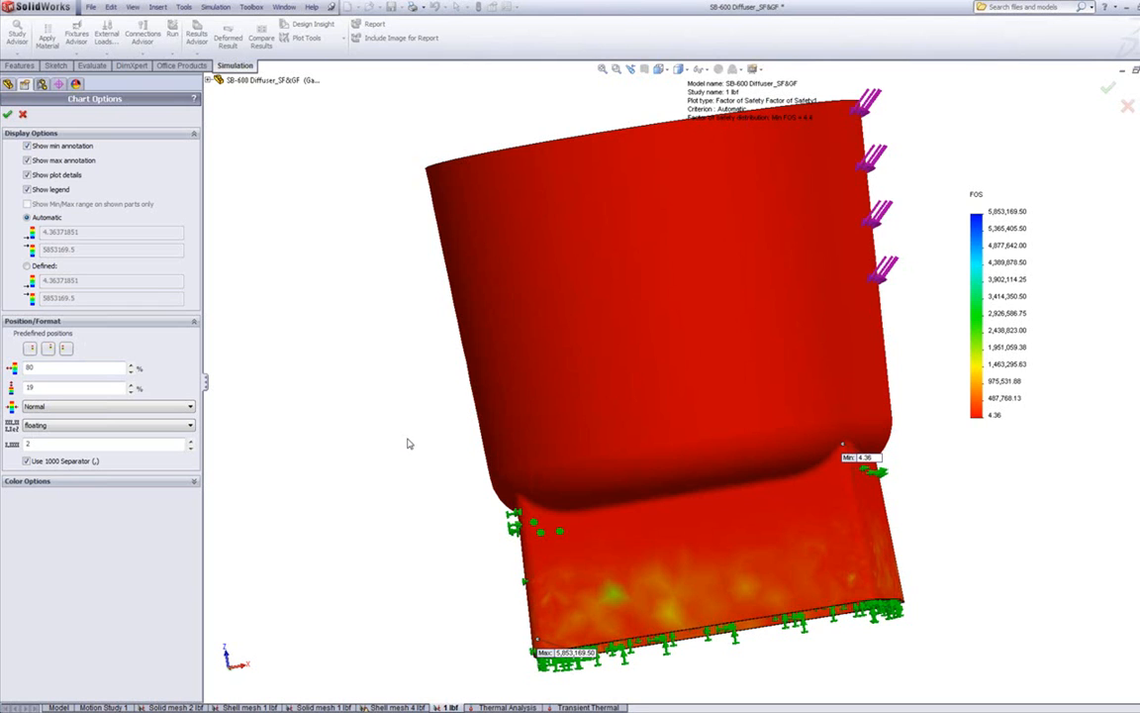
{"action": "left_click", "coordinate": [194, 481]}
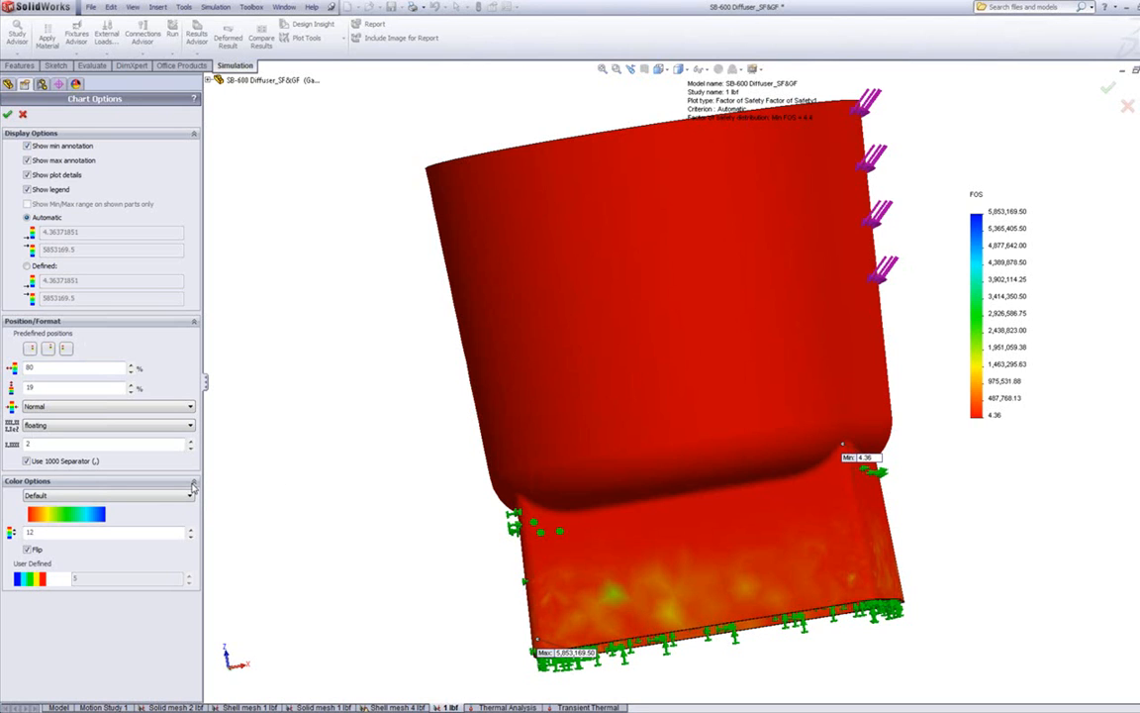
{"action": "left_click", "coordinate": [26, 551]}
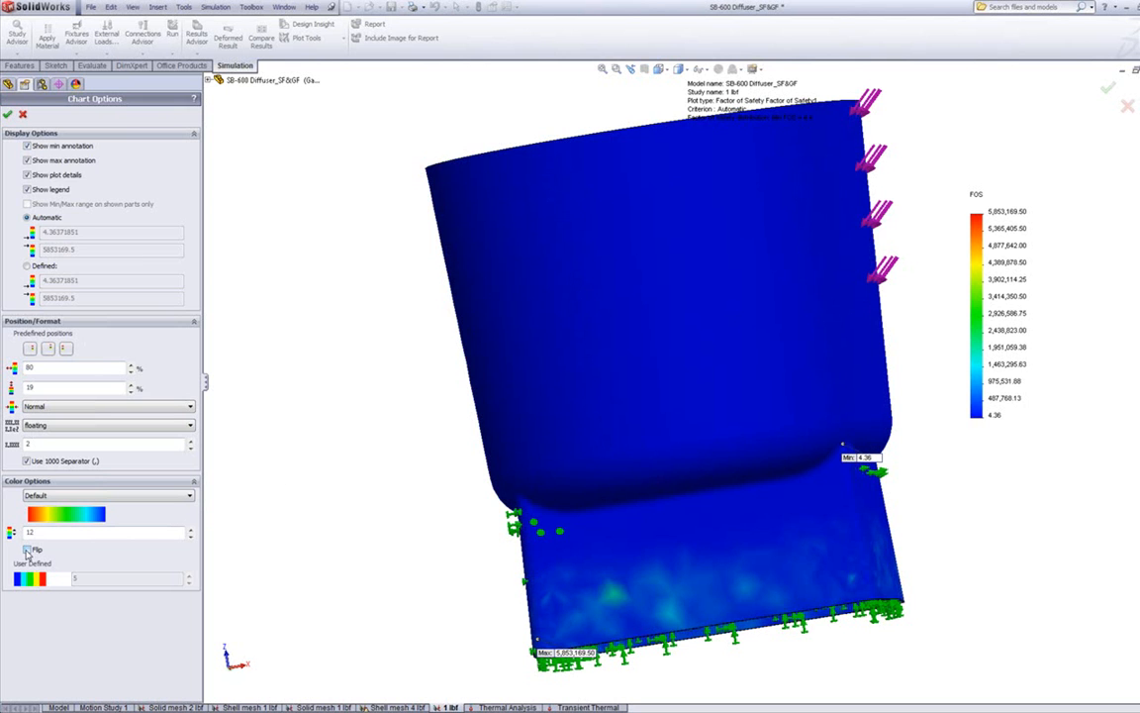
{"action": "left_click", "coordinate": [7, 114]}
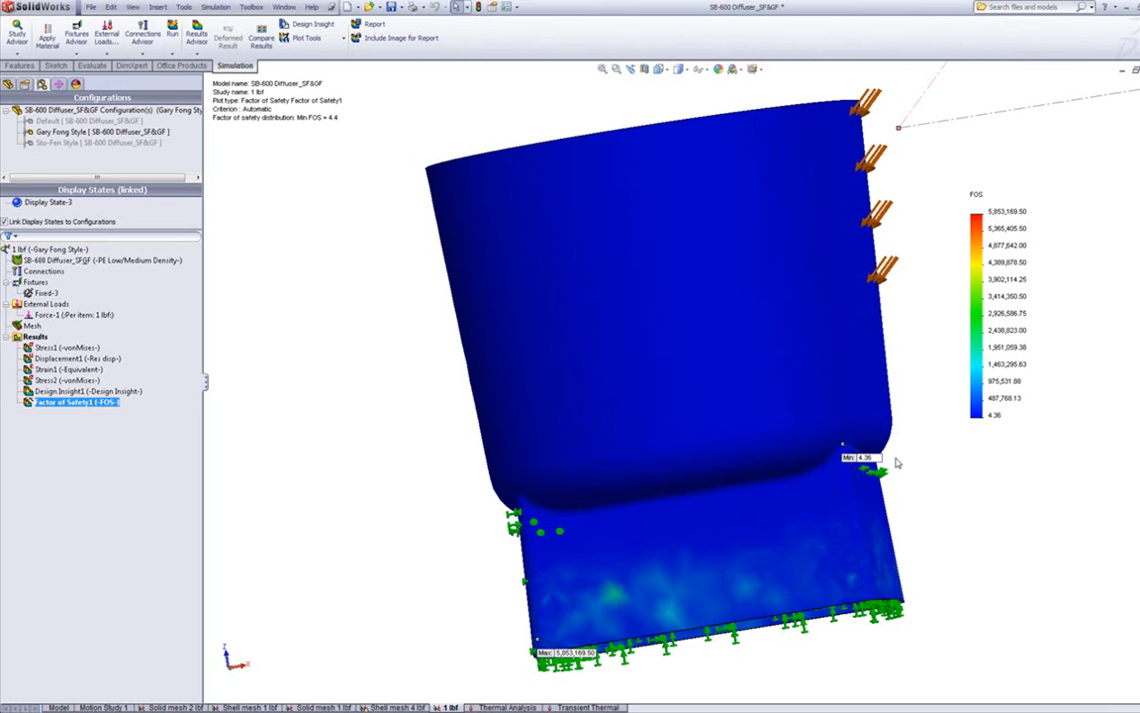
Display the resultant displacement plot and section clip it with the Front Plane at an offset of about 0.185 in.
{"action": "left_click", "coordinate": [60, 361]}
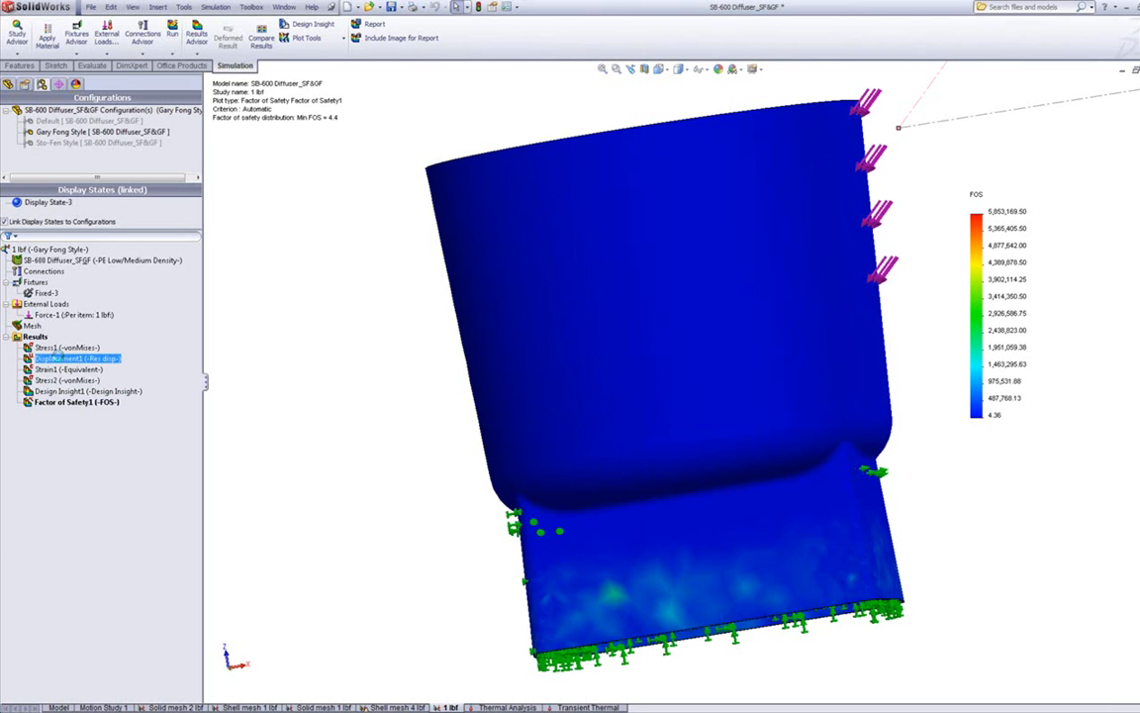
{"action": "middle_click_drag", "start_coordinate": [303, 366], "coordinate": [266, 513]}
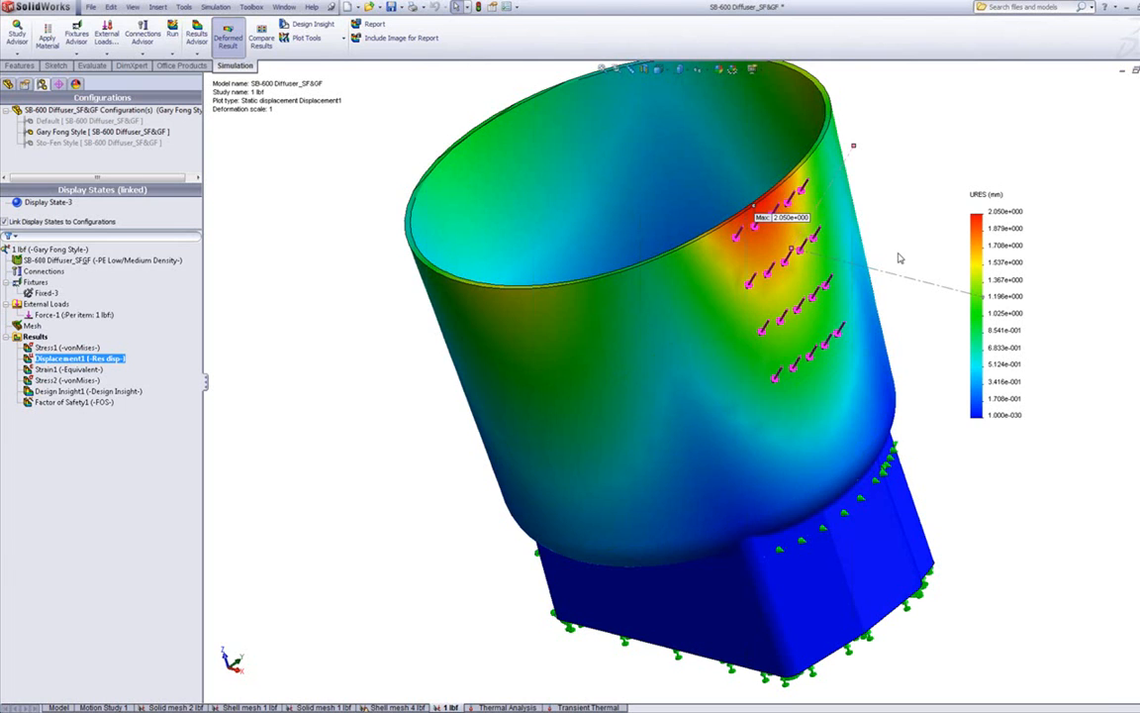
{"action": "right_click", "coordinate": [55, 360]}
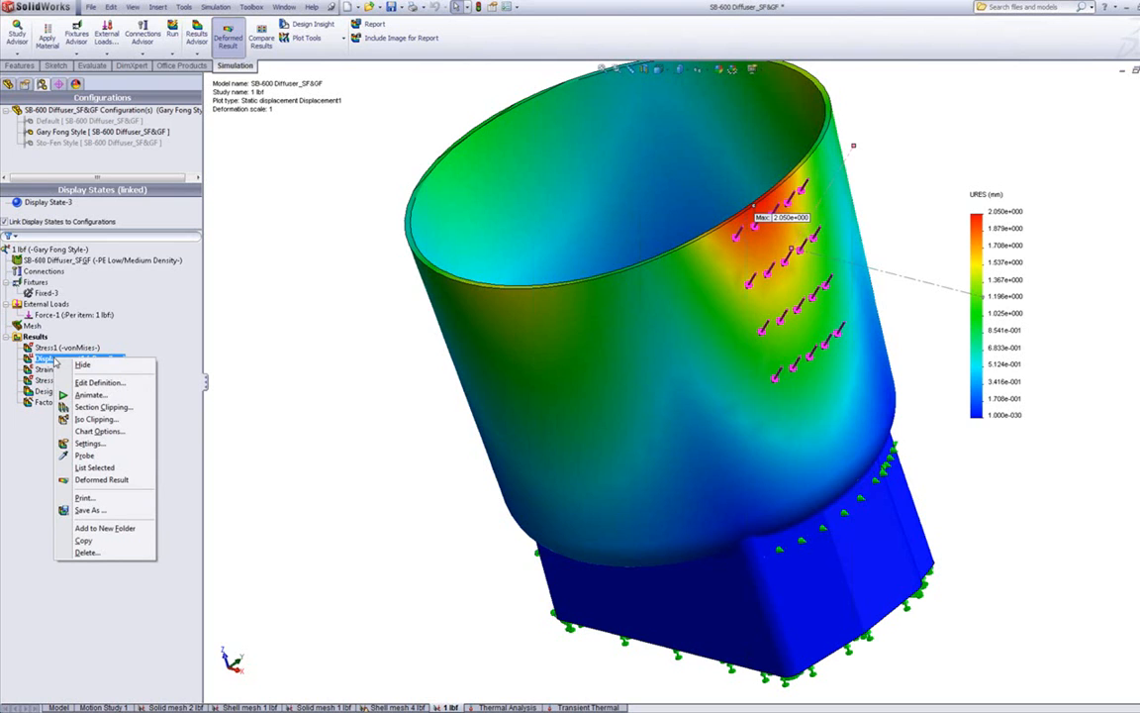
{"action": "left_click", "coordinate": [79, 408]}
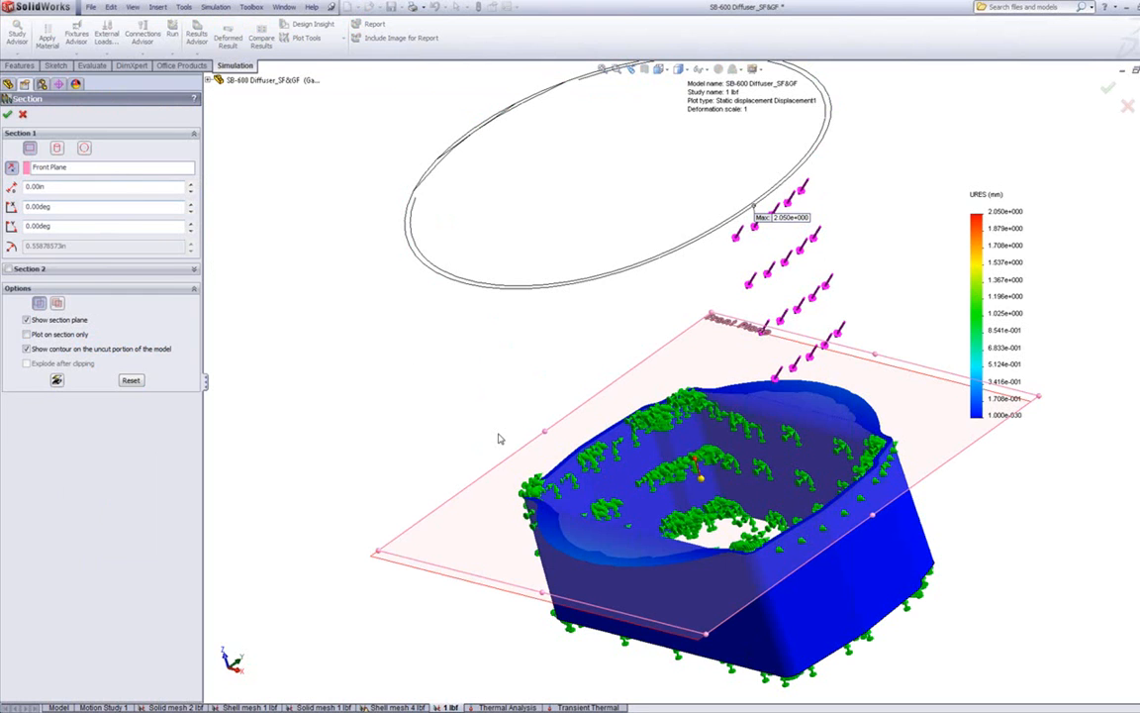
{"action": "left_click_drag", "start_coordinate": [696, 462], "coordinate": [606, 458]}
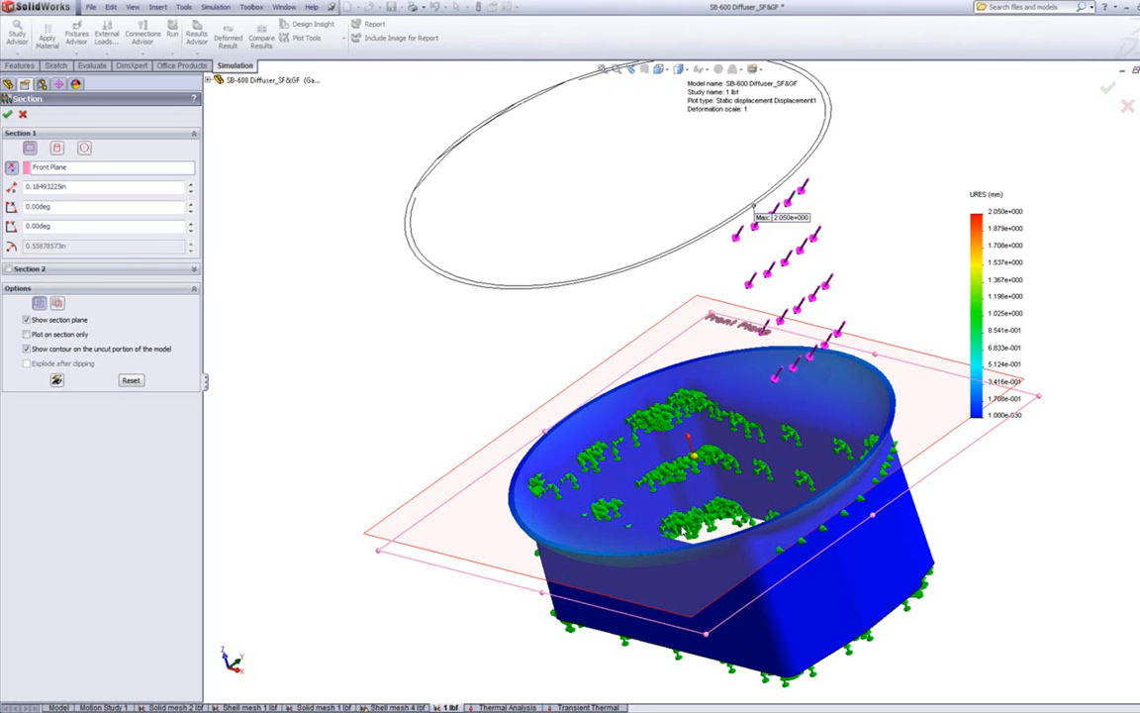
Add a second clipping section to the displacement plot on the Right Plane, offset about -0.25 in.
{"action": "left_click", "coordinate": [9, 269]}
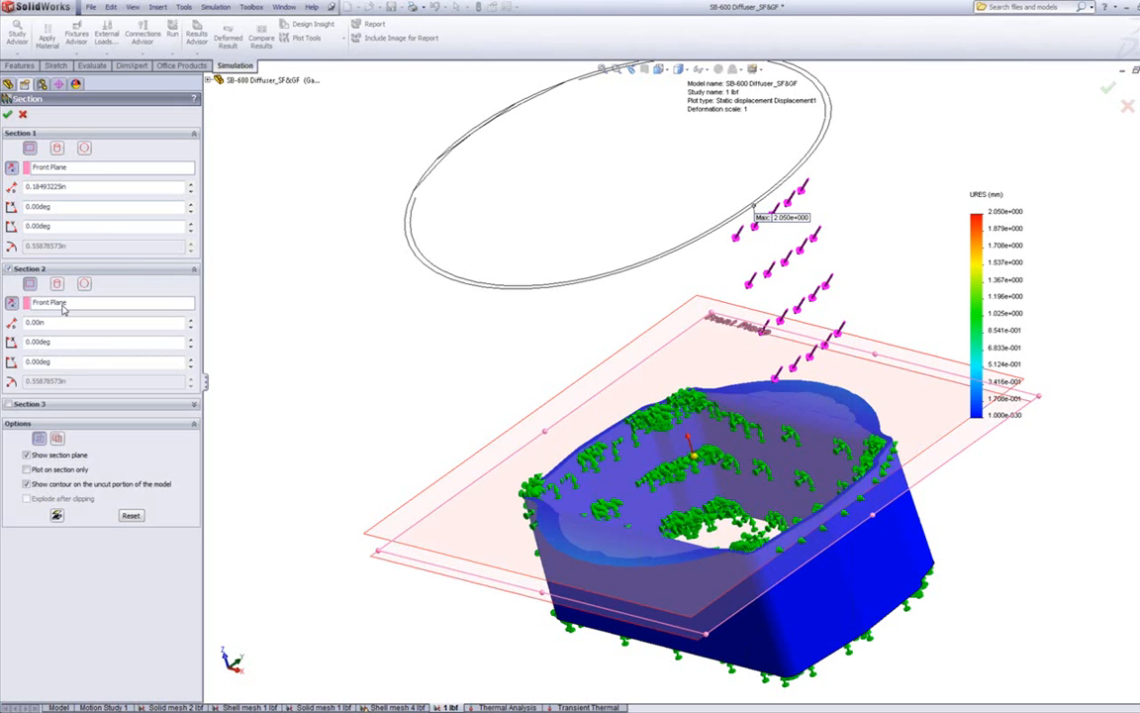
{"action": "left_click", "coordinate": [217, 80]}
{"action": "left_click", "coordinate": [250, 158]}
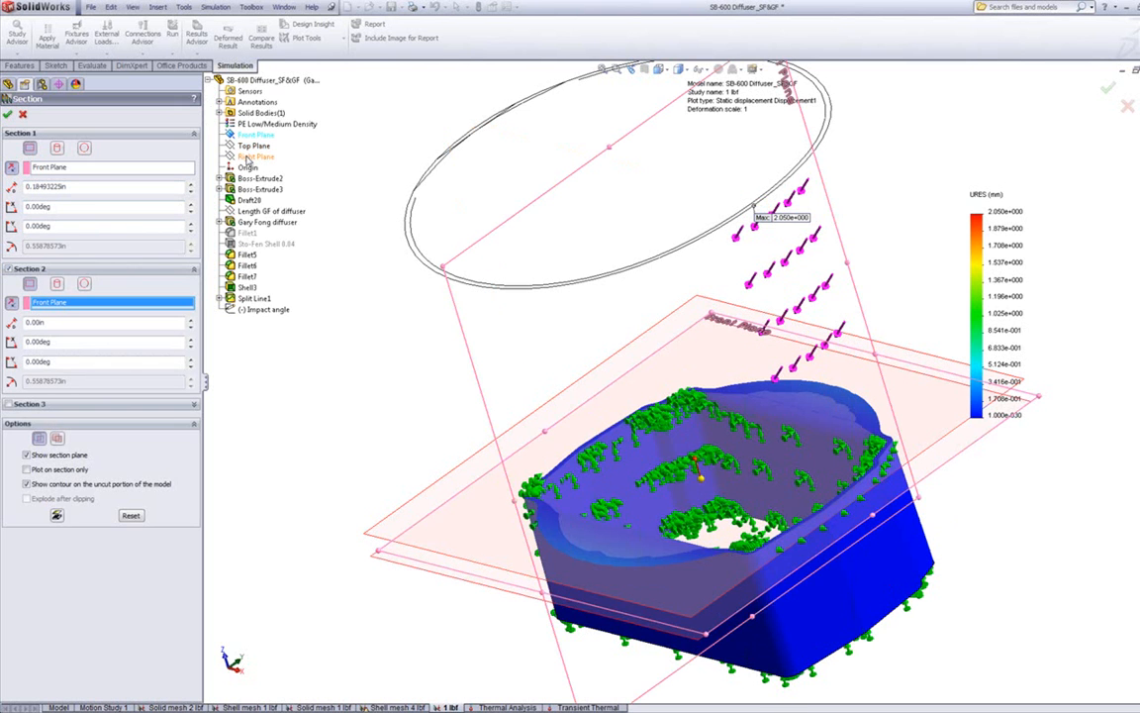
{"action": "left_click", "coordinate": [249, 157]}
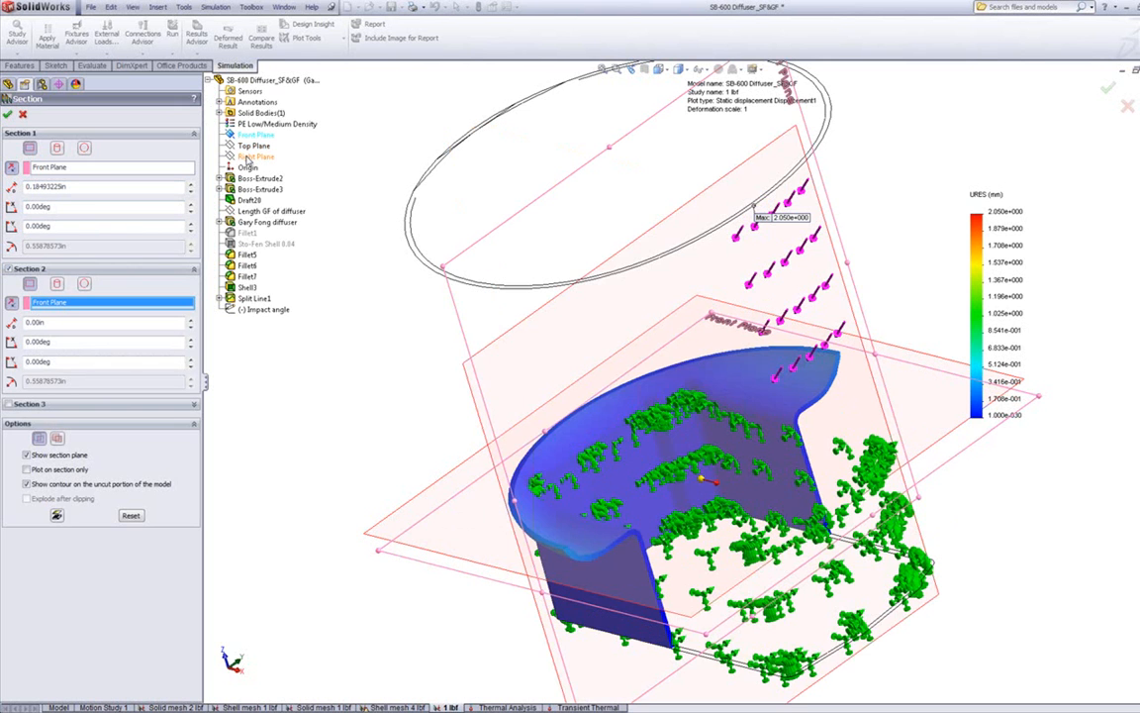
{"action": "left_click", "coordinate": [716, 484]}
{"action": "left_click_drag", "start_coordinate": [724, 492], "coordinate": [676, 480]}
{"action": "left_click", "coordinate": [8, 115]}
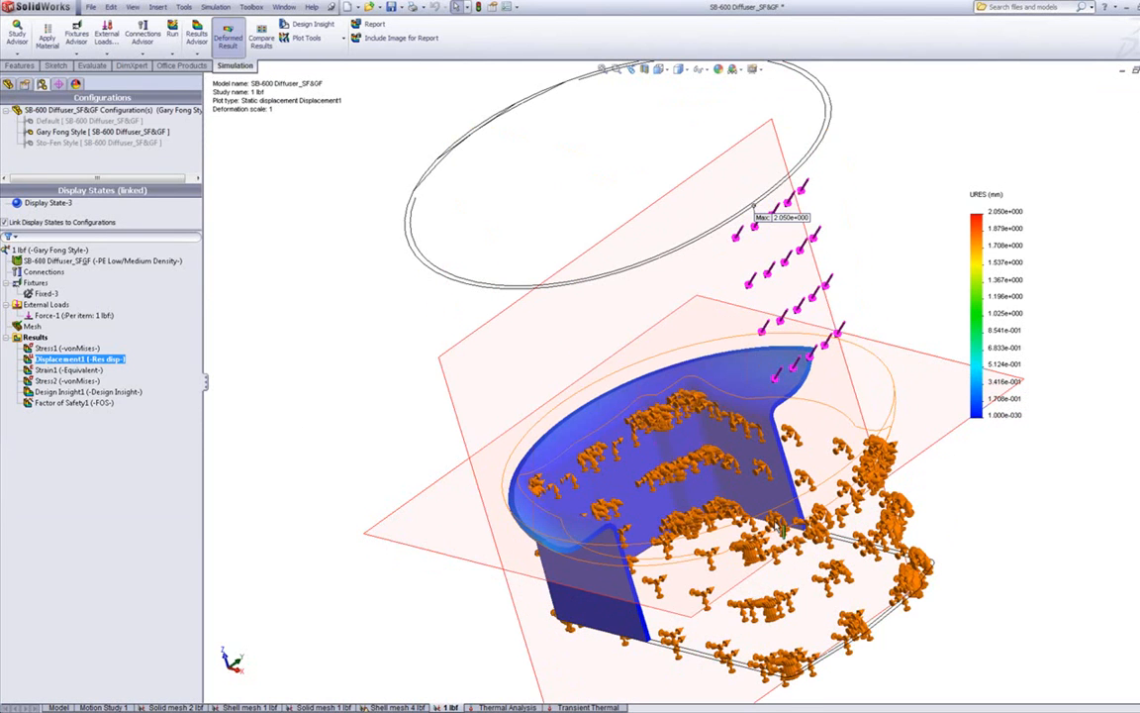
Hide the simulation symbols for loads and fixtures to get a clear view of the clipped diffuser.
{"action": "scroll", "coordinate": [776, 524], "scroll_direction": "down", "scroll_amount": 1}
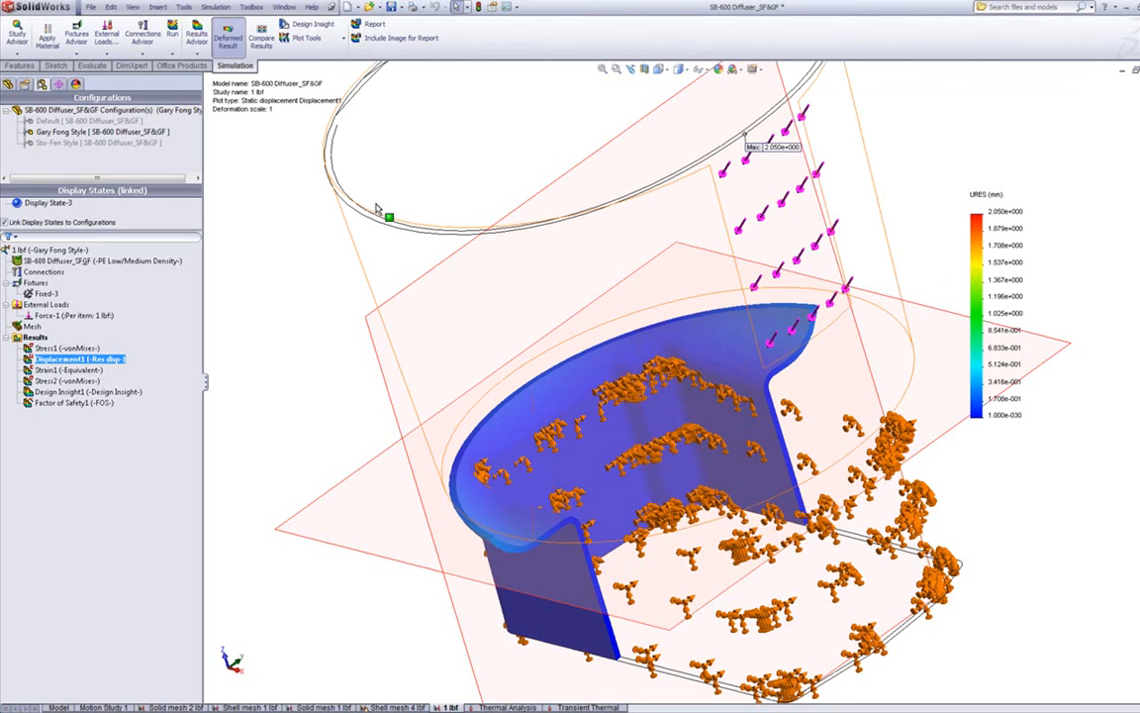
{"action": "left_click", "coordinate": [708, 72]}
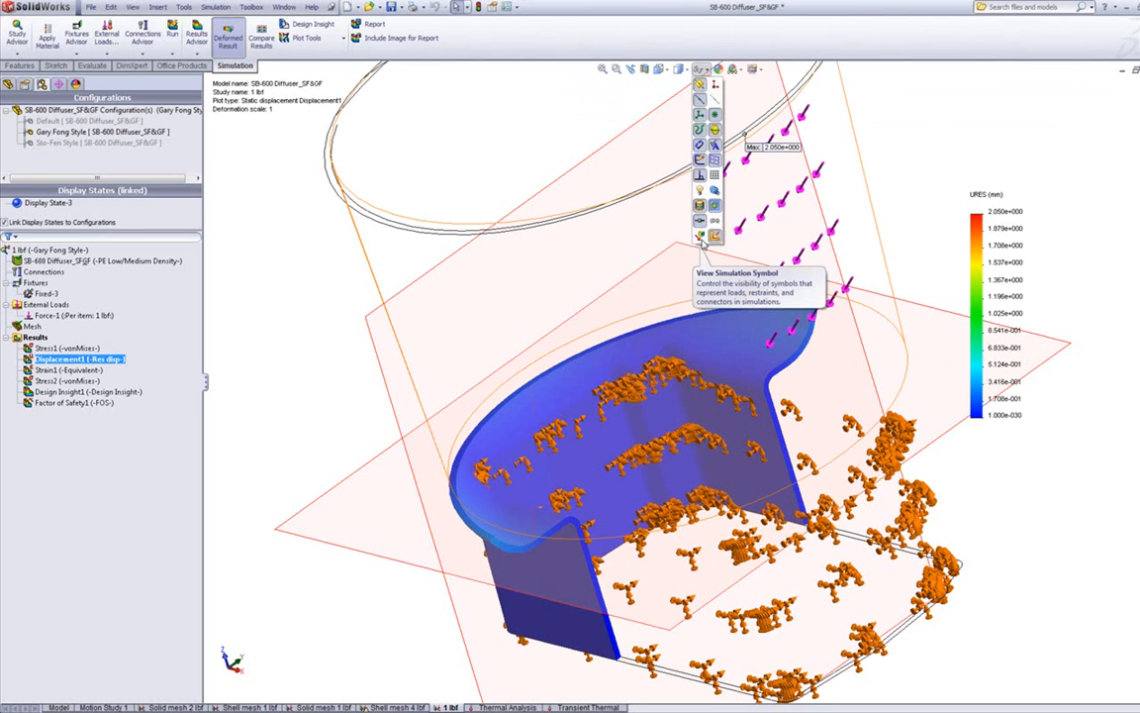
{"action": "left_click", "coordinate": [701, 238]}
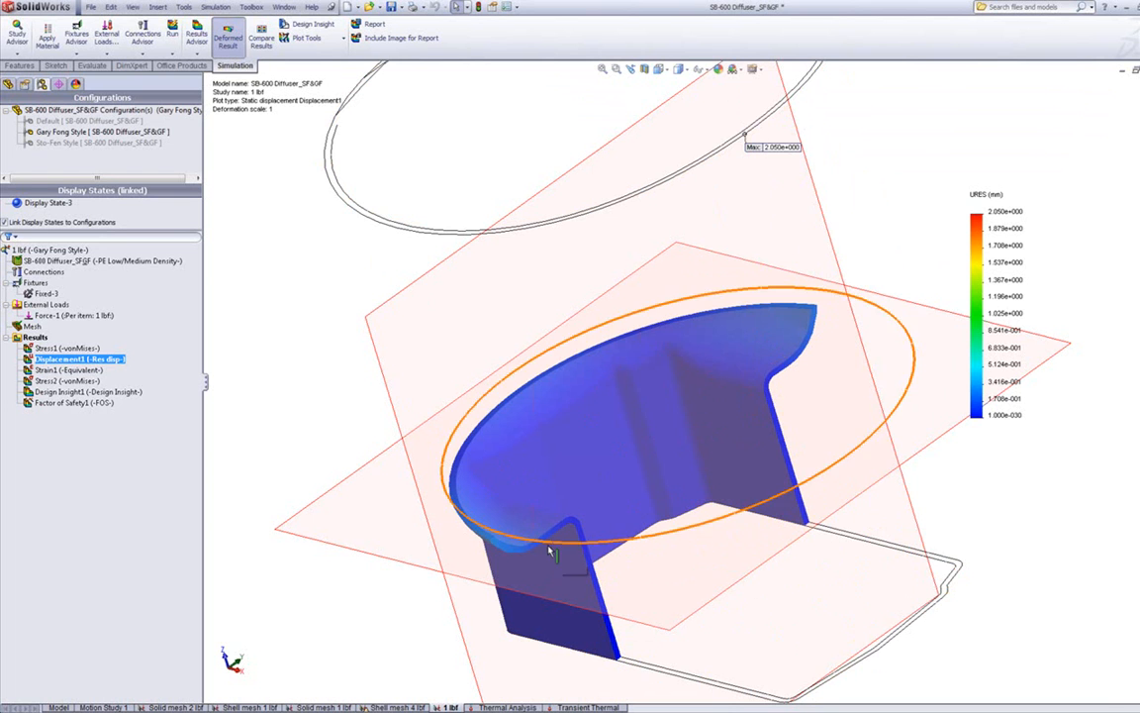
{"action": "scroll", "coordinate": [542, 547], "scroll_direction": "down", "scroll_amount": 2}
{"action": "scroll", "coordinate": [559, 533], "scroll_direction": "down", "scroll_amount": 1}
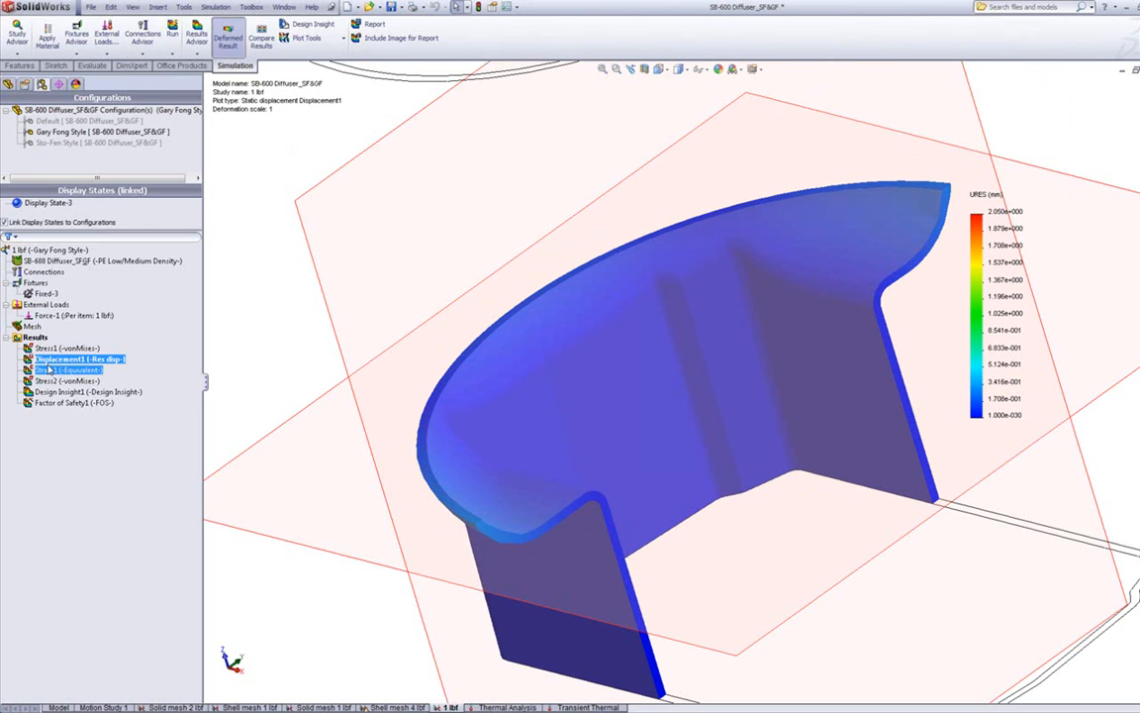
Turn off section clipping on the displacement plot while keeping both section definitions.
{"action": "right_click", "coordinate": [52, 361]}
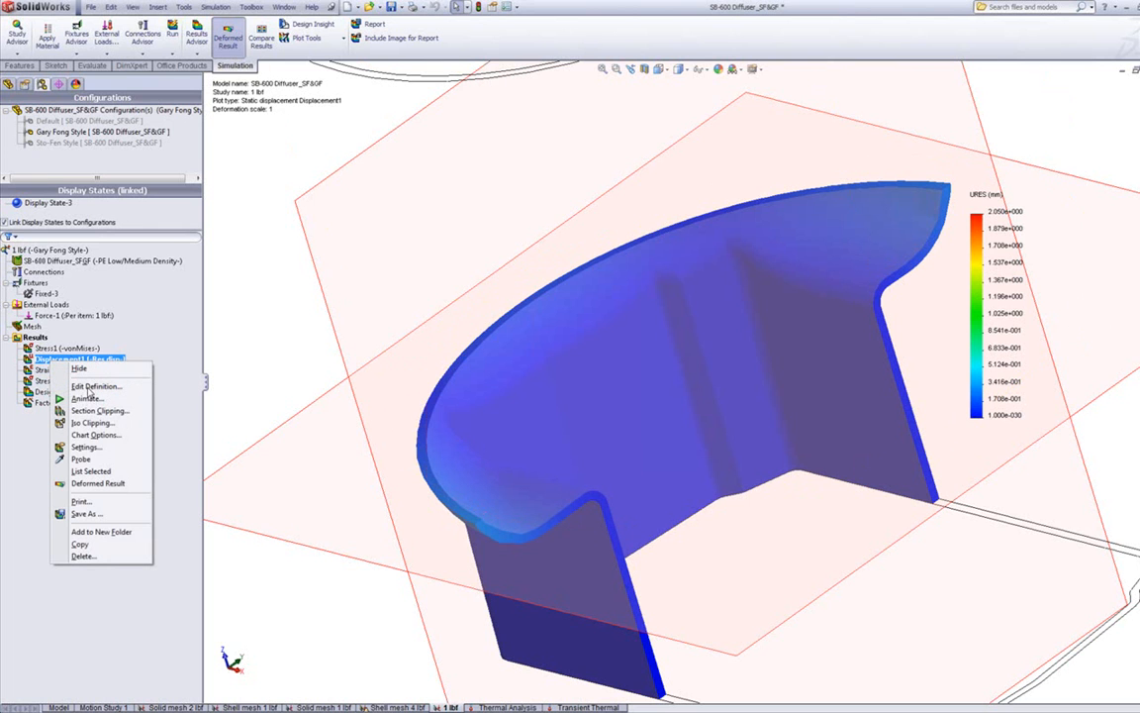
{"action": "left_click", "coordinate": [96, 409]}
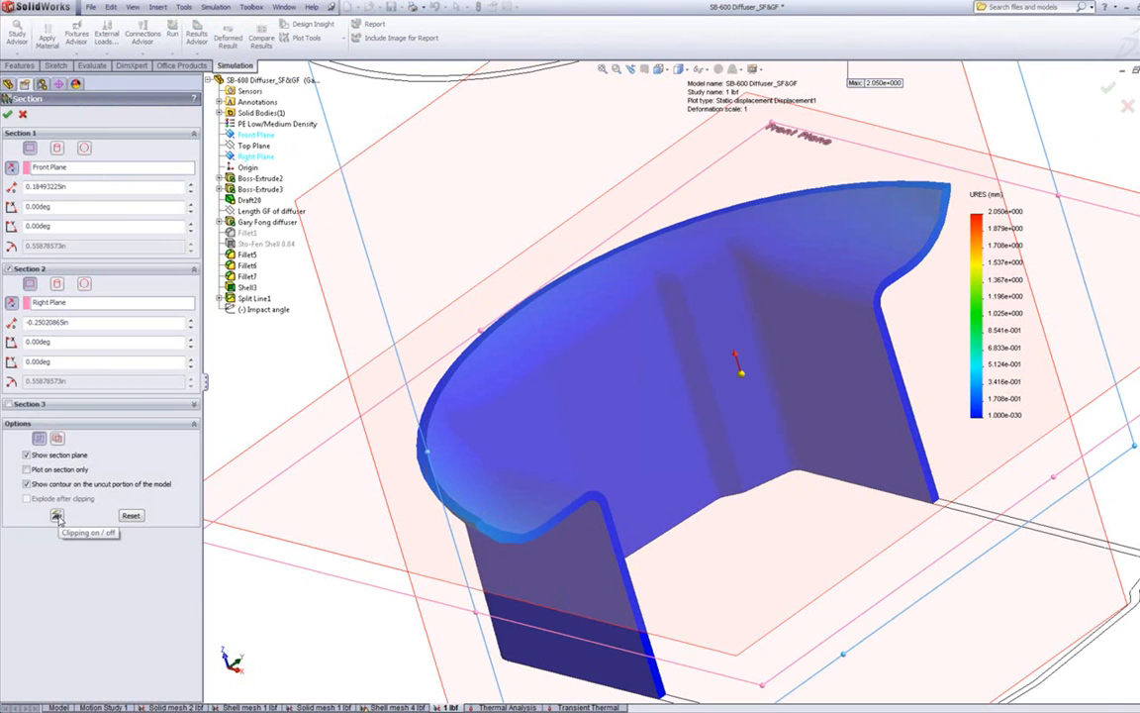
{"action": "left_click", "coordinate": [57, 516]}
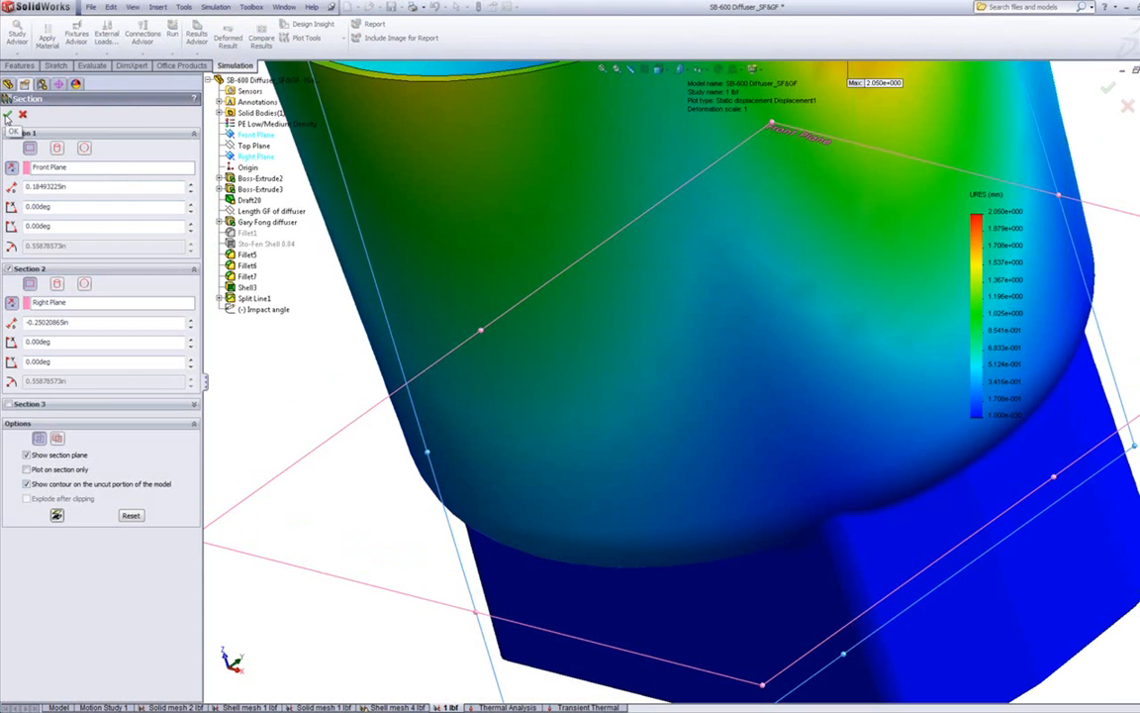
{"action": "left_click", "coordinate": [8, 115]}
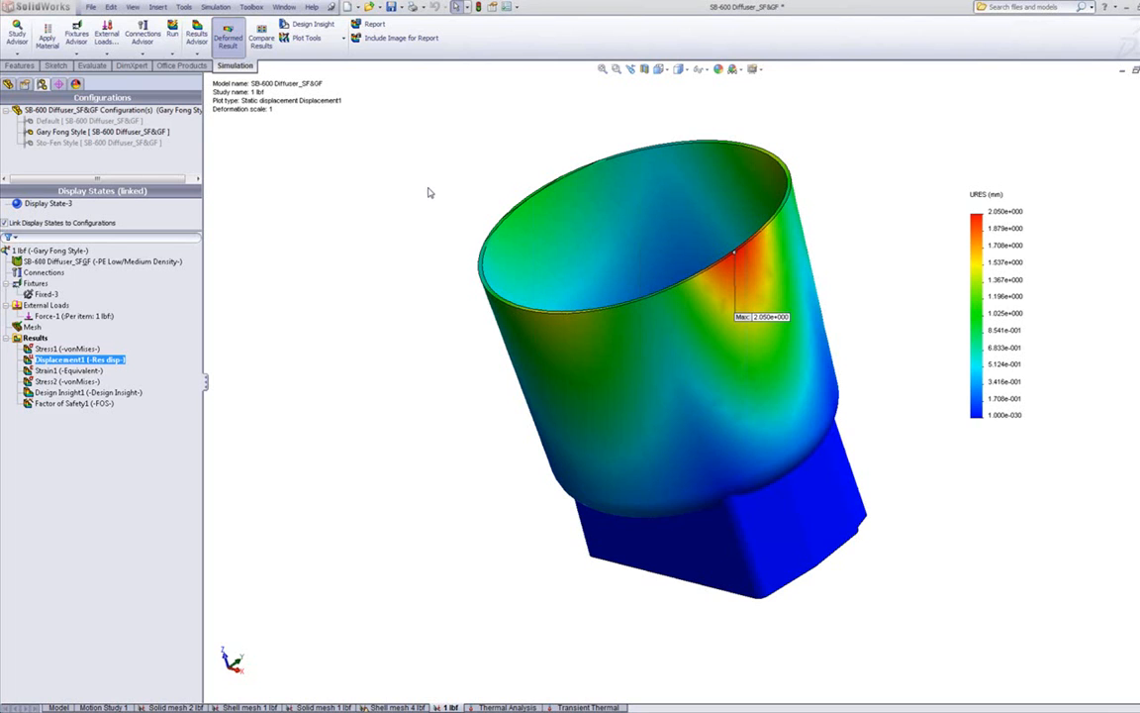
Apply iso clipping to the displacement plot at an iso value of 1 mm and inspect the regions exceeding it.
{"action": "left_click", "coordinate": [180, 343]}
{"action": "right_click", "coordinate": [50, 364]}
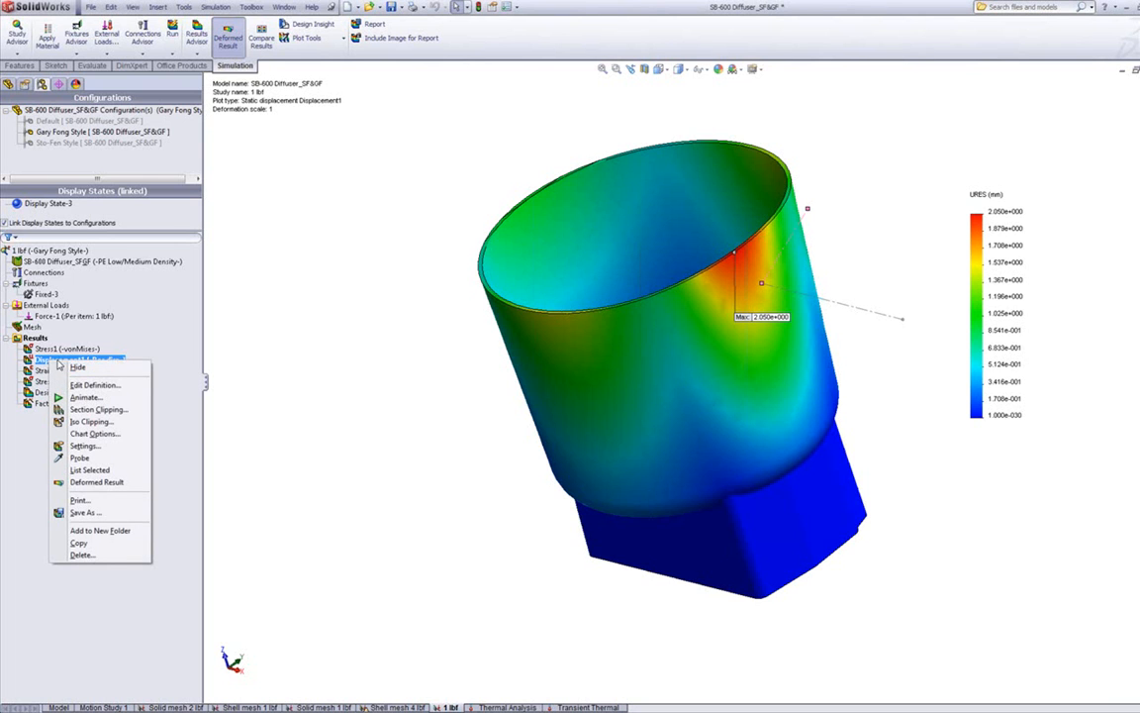
{"action": "left_click", "coordinate": [81, 422]}
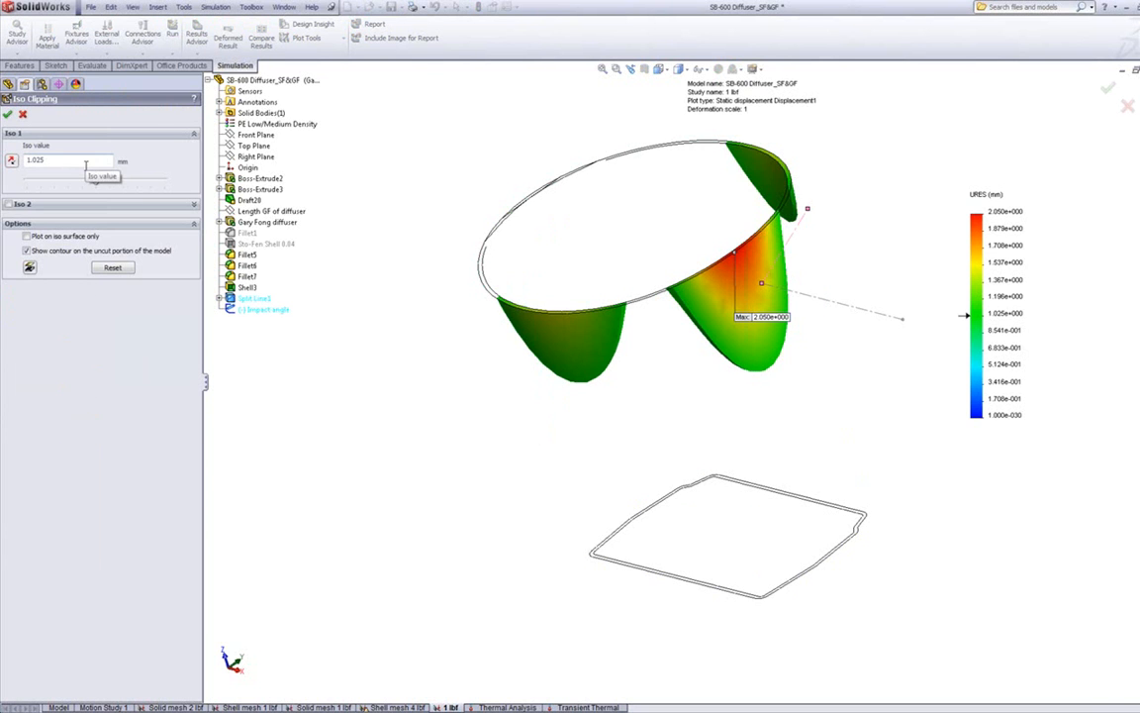
{"action": "left_click_drag", "start_coordinate": [65, 160], "coordinate": [3, 168]}
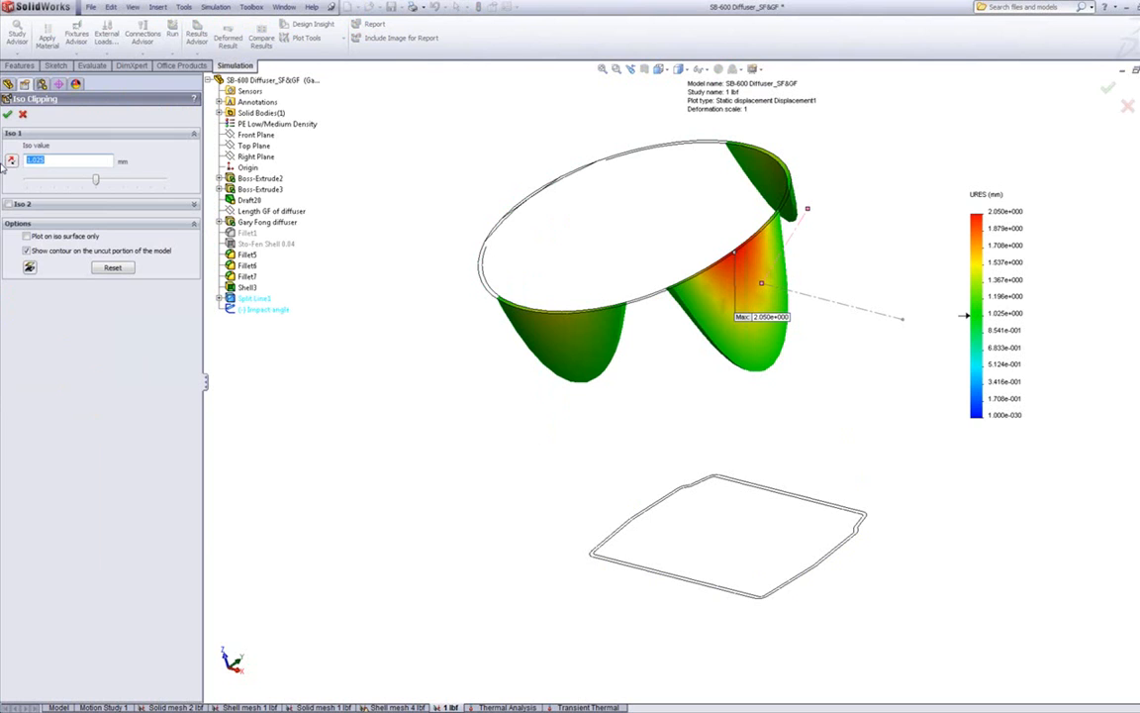
{"action": "type", "text": "0"}
{"action": "left_click", "coordinate": [429, 206]}
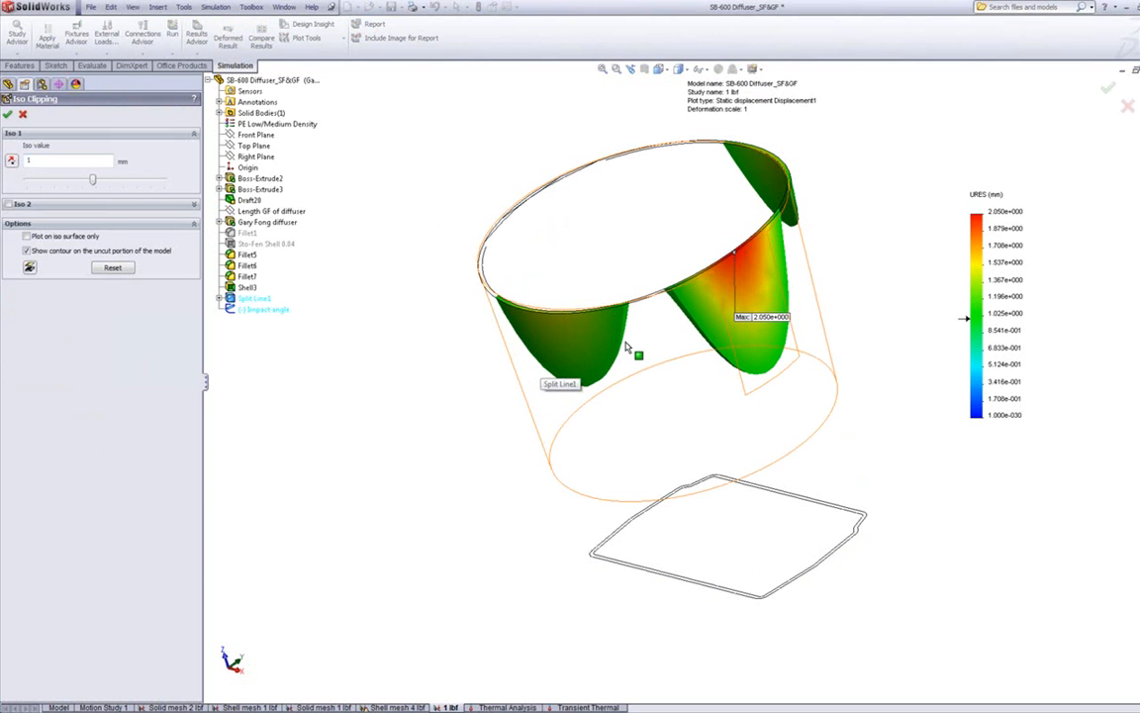
{"action": "middle_click_drag", "start_coordinate": [437, 401], "coordinate": [515, 346]}
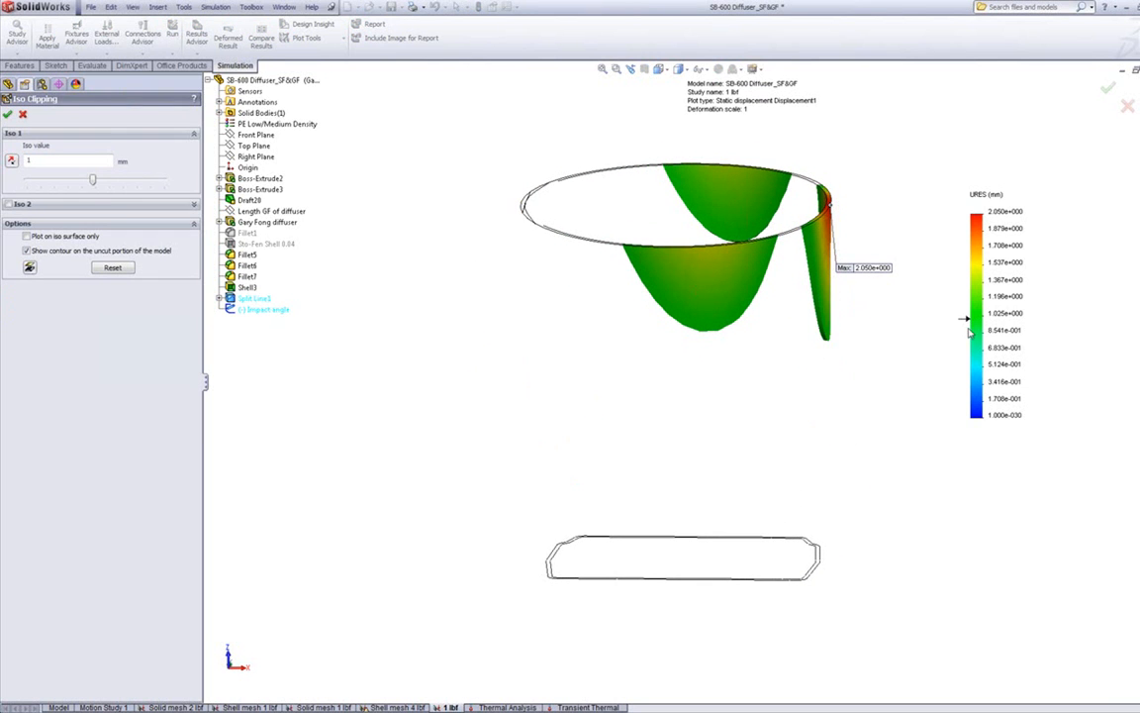
{"action": "middle_click_drag", "start_coordinate": [842, 308], "coordinate": [612, 407]}
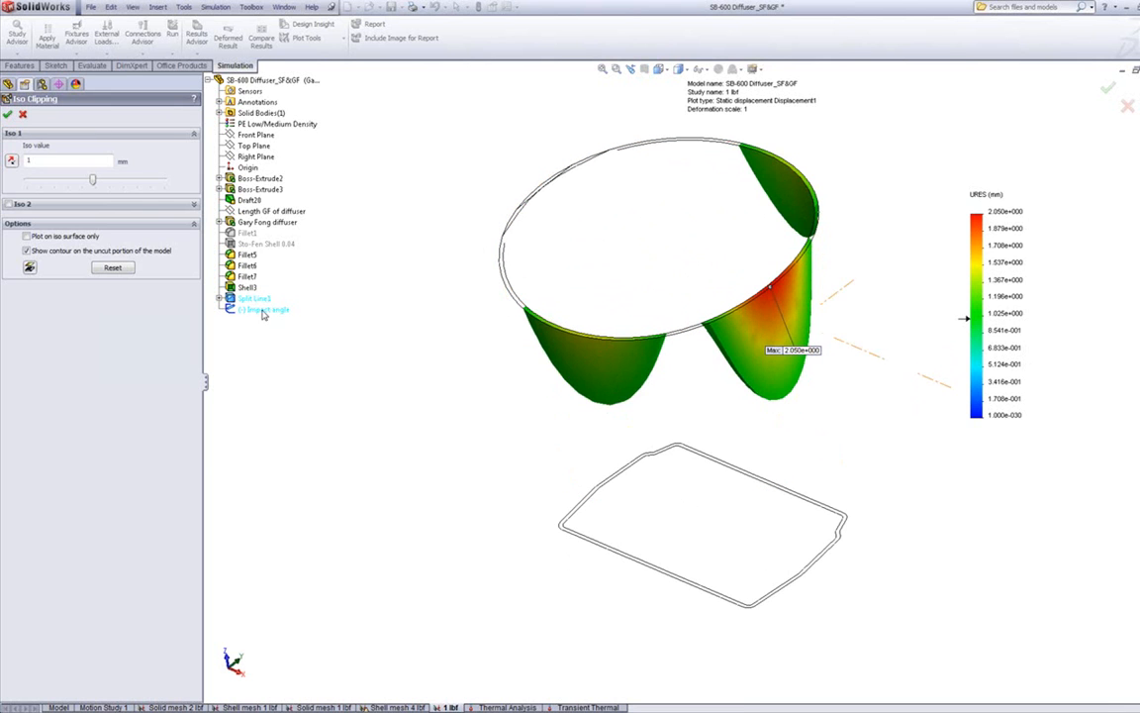
Add a second iso surface to the displacement plot at about 0.266 mm and accept the iso clipping.
{"action": "left_click", "coordinate": [8, 205]}
{"action": "left_click_drag", "start_coordinate": [77, 257], "coordinate": [29, 267]}
{"action": "left_click_drag", "start_coordinate": [26, 266], "coordinate": [45, 262]}
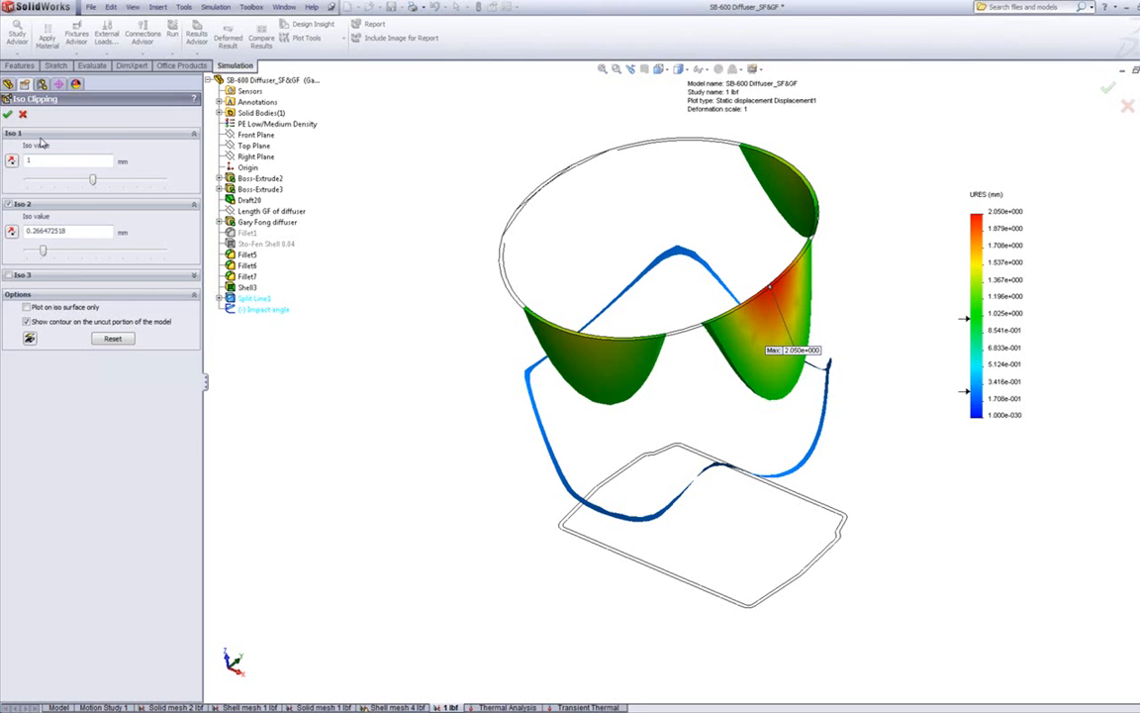
{"action": "left_click", "coordinate": [28, 338]}
{"action": "left_click", "coordinate": [29, 338]}
{"action": "left_click", "coordinate": [8, 116]}
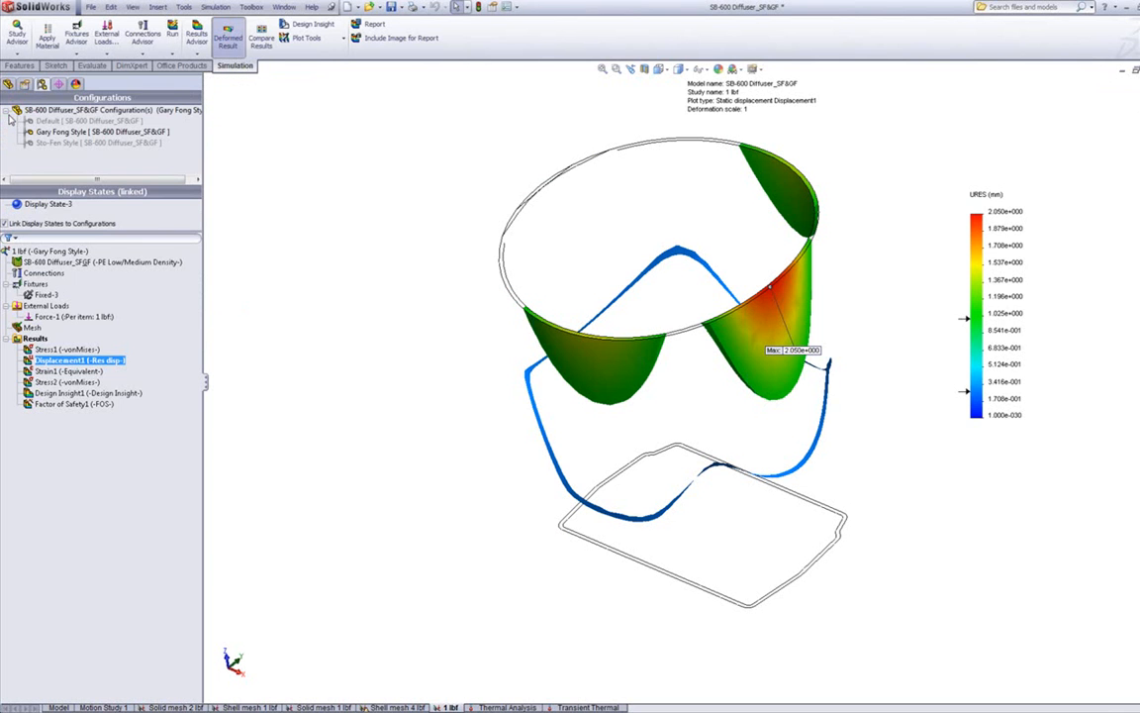
Turn off iso clipping on the displacement plot while keeping both iso definitions.
{"action": "right_click", "coordinate": [75, 368]}
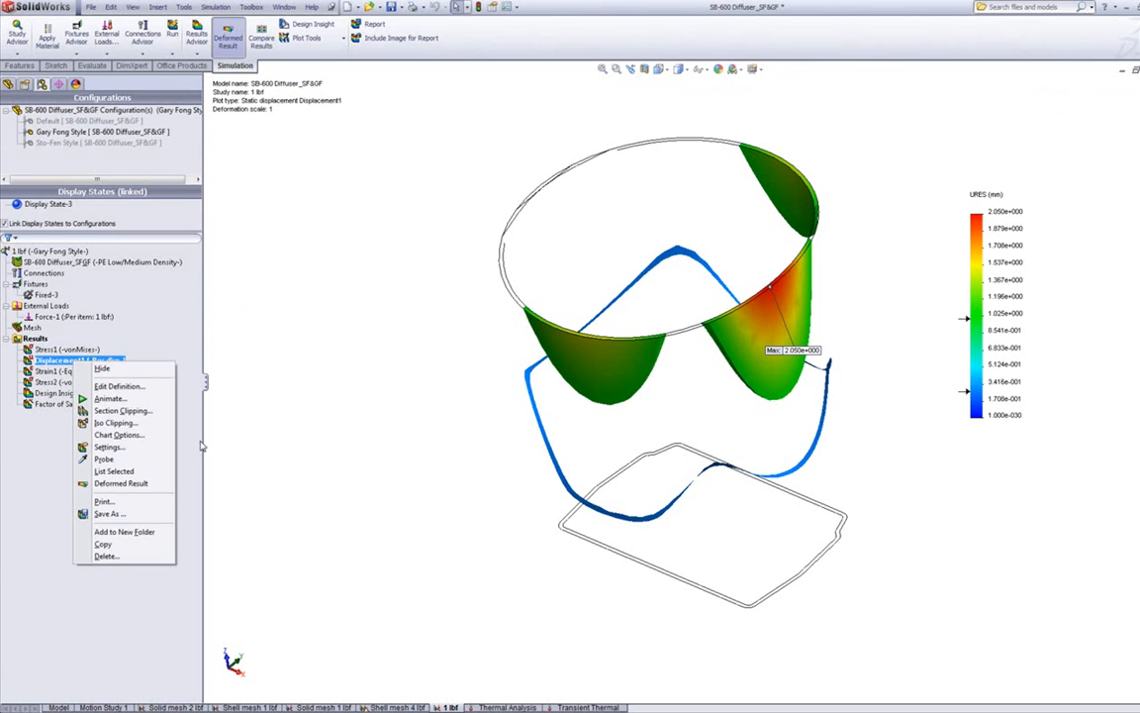
{"action": "left_click", "coordinate": [313, 463]}
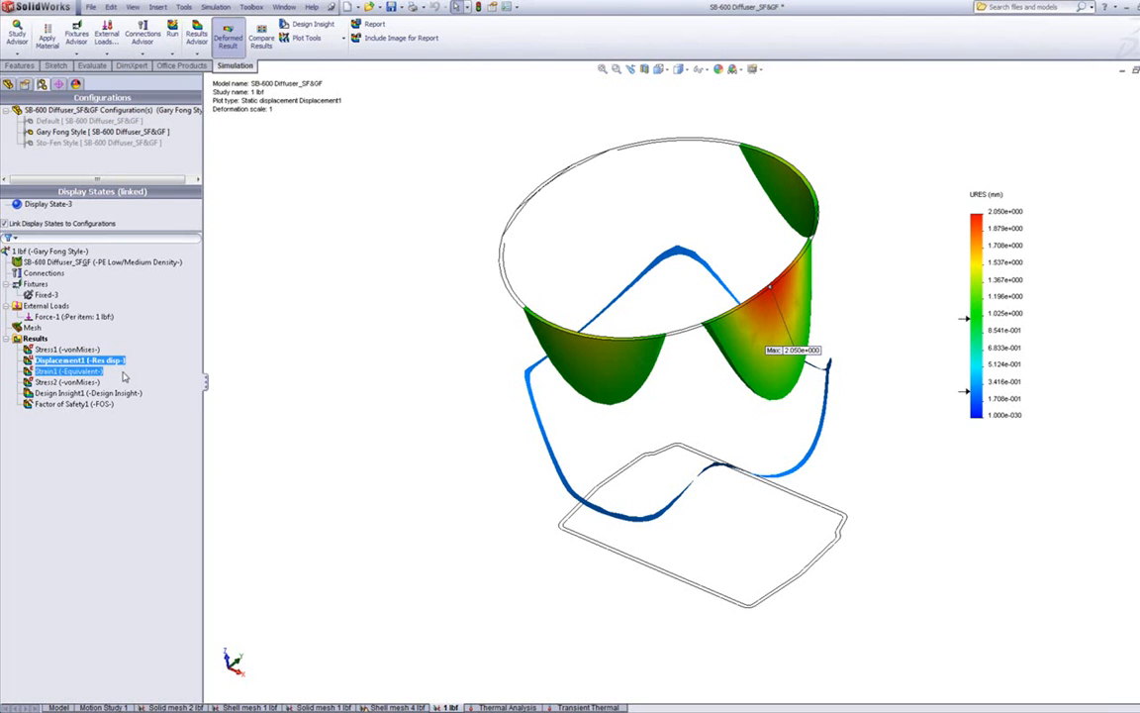
{"action": "right_click", "coordinate": [71, 369]}
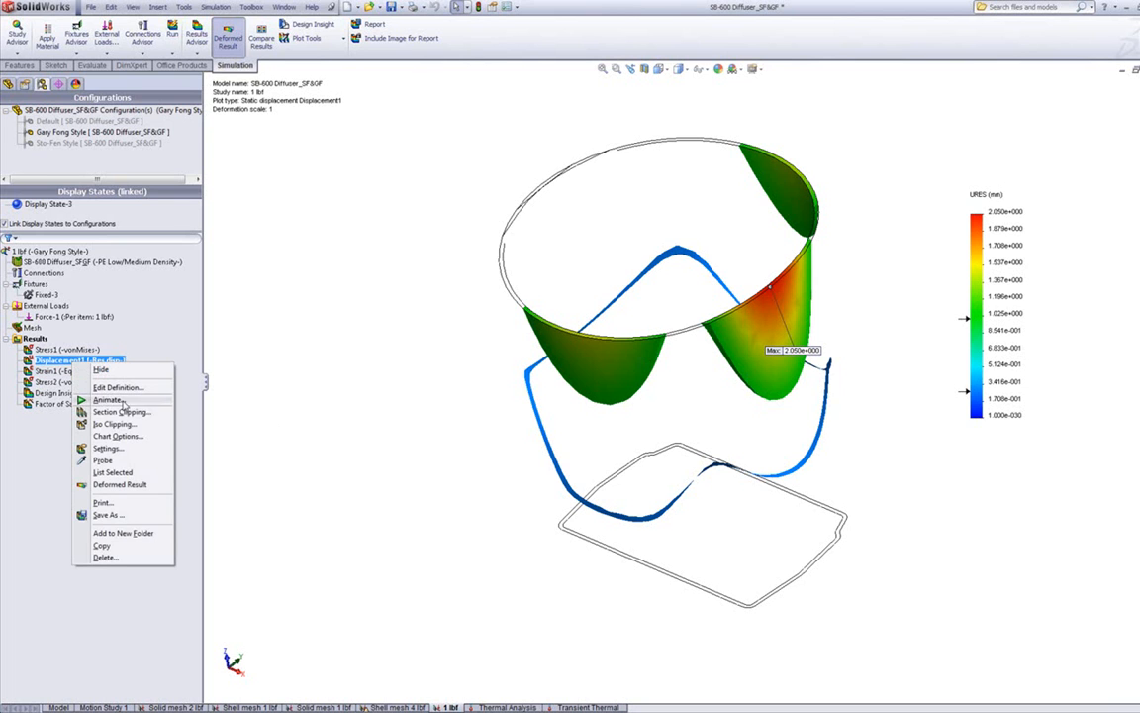
{"action": "left_click", "coordinate": [116, 429]}
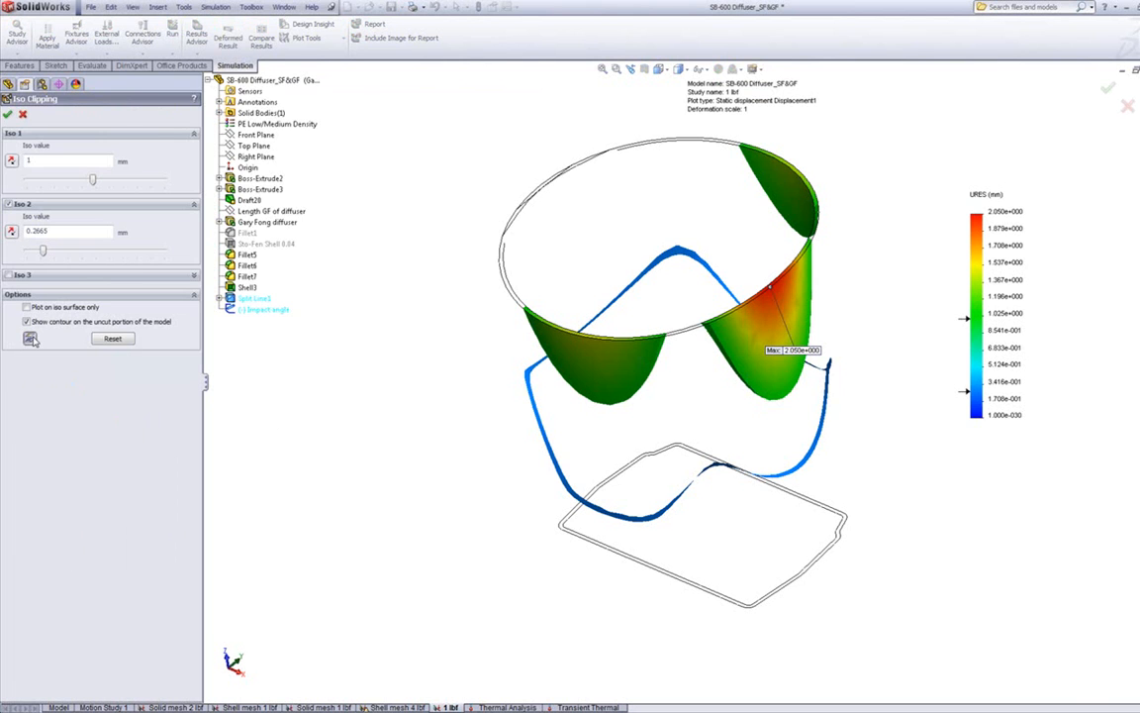
{"action": "left_click", "coordinate": [31, 338]}
{"action": "left_click", "coordinate": [9, 115]}
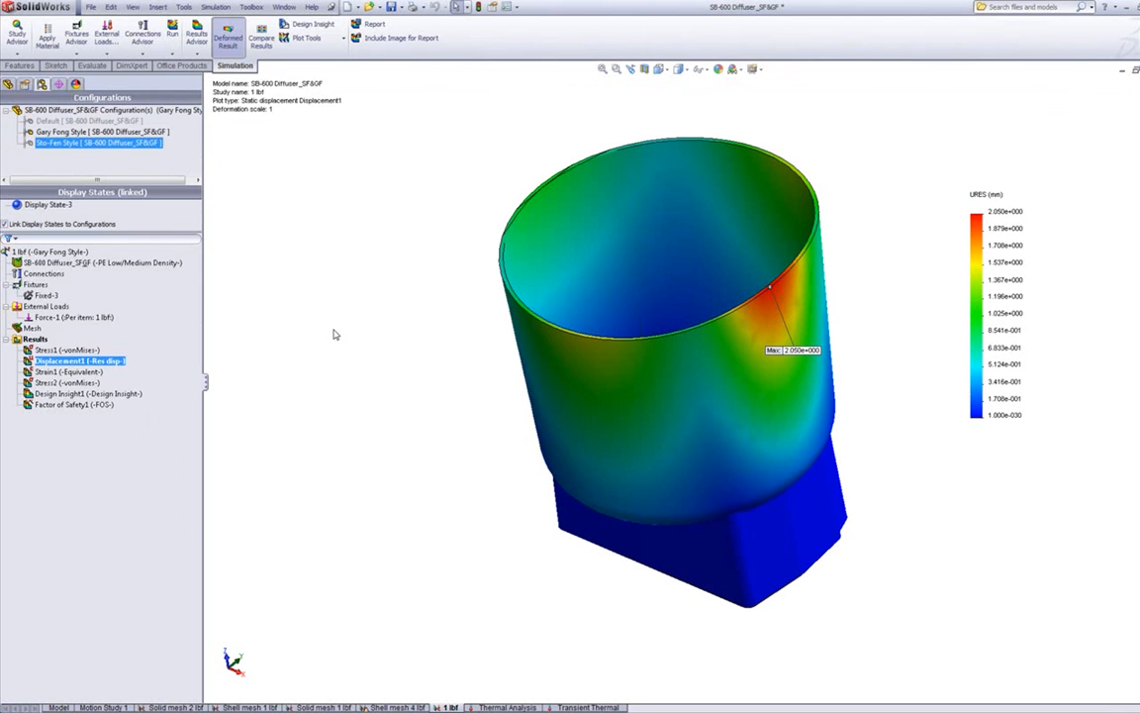
Probe the displacement plot at four locations along the high-displacement zone just below the diffuser's rim.
{"action": "scroll", "coordinate": [808, 327], "scroll_direction": "down", "scroll_amount": 2}
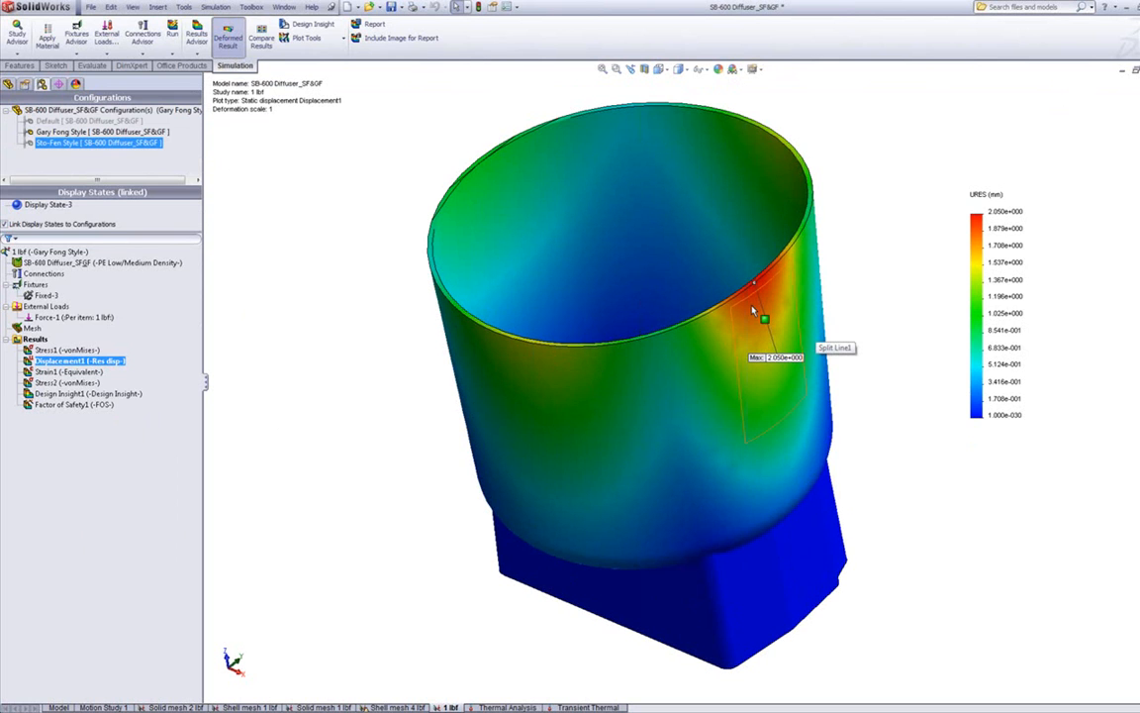
{"action": "scroll", "coordinate": [753, 305], "scroll_direction": "down", "scroll_amount": 3}
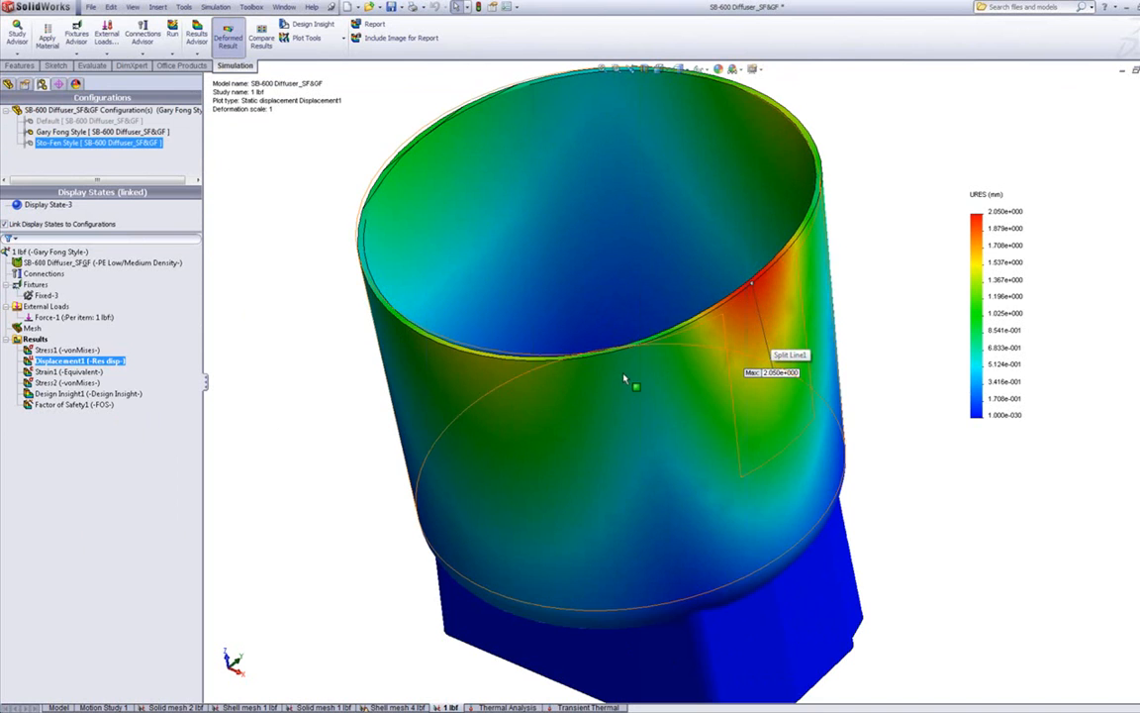
{"action": "right_click", "coordinate": [57, 366]}
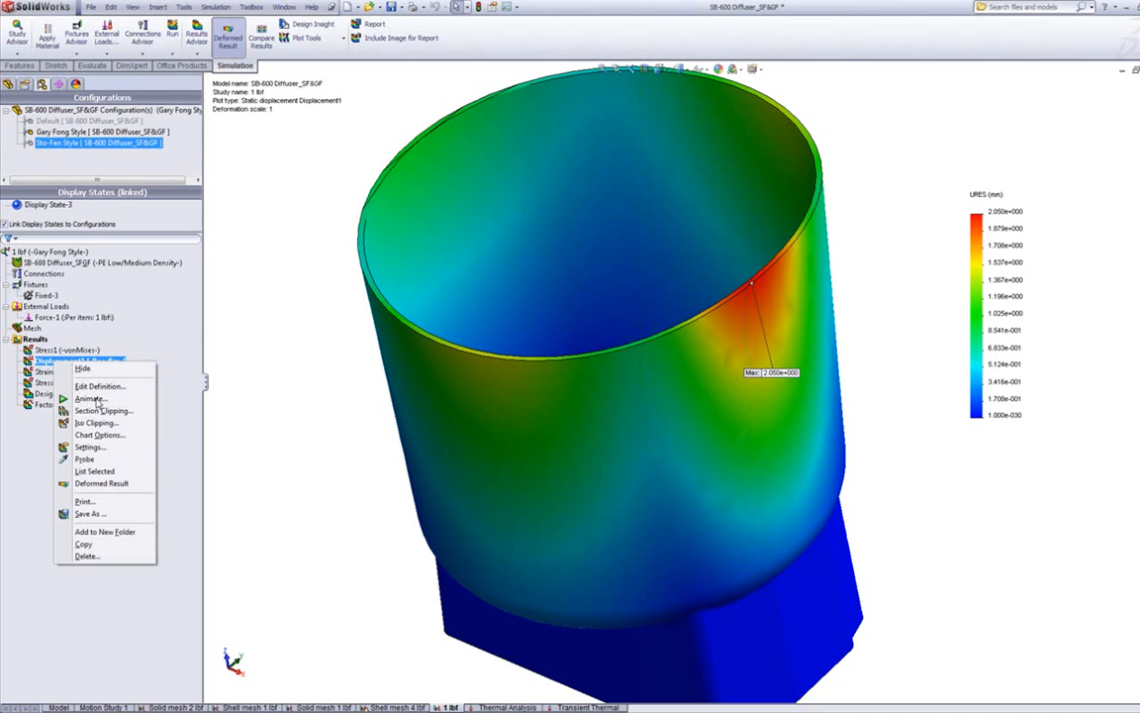
{"action": "left_click", "coordinate": [85, 460]}
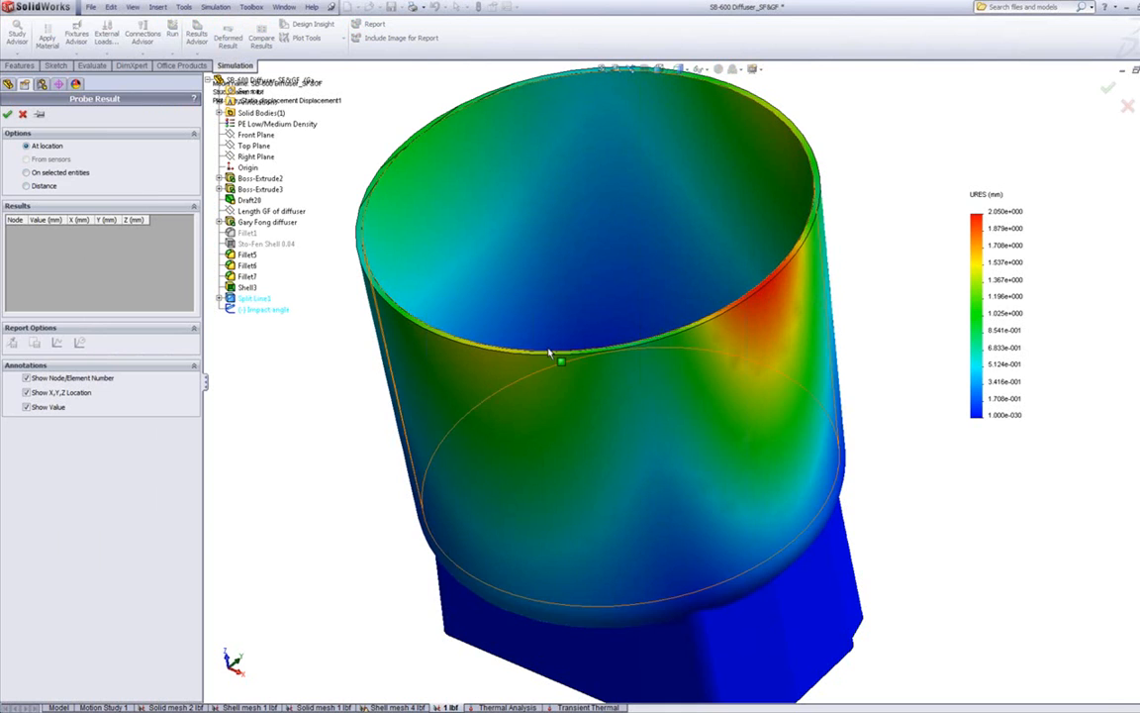
{"action": "left_click", "coordinate": [766, 322]}
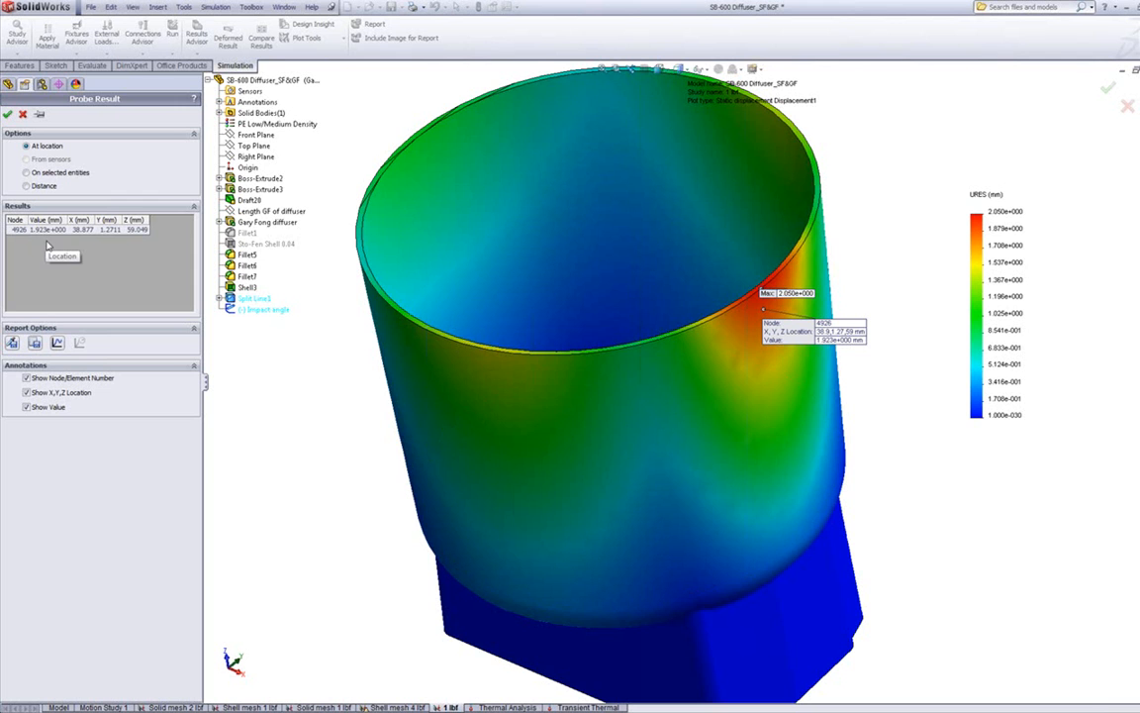
{"action": "left_click", "coordinate": [744, 322]}
{"action": "left_click", "coordinate": [741, 324]}
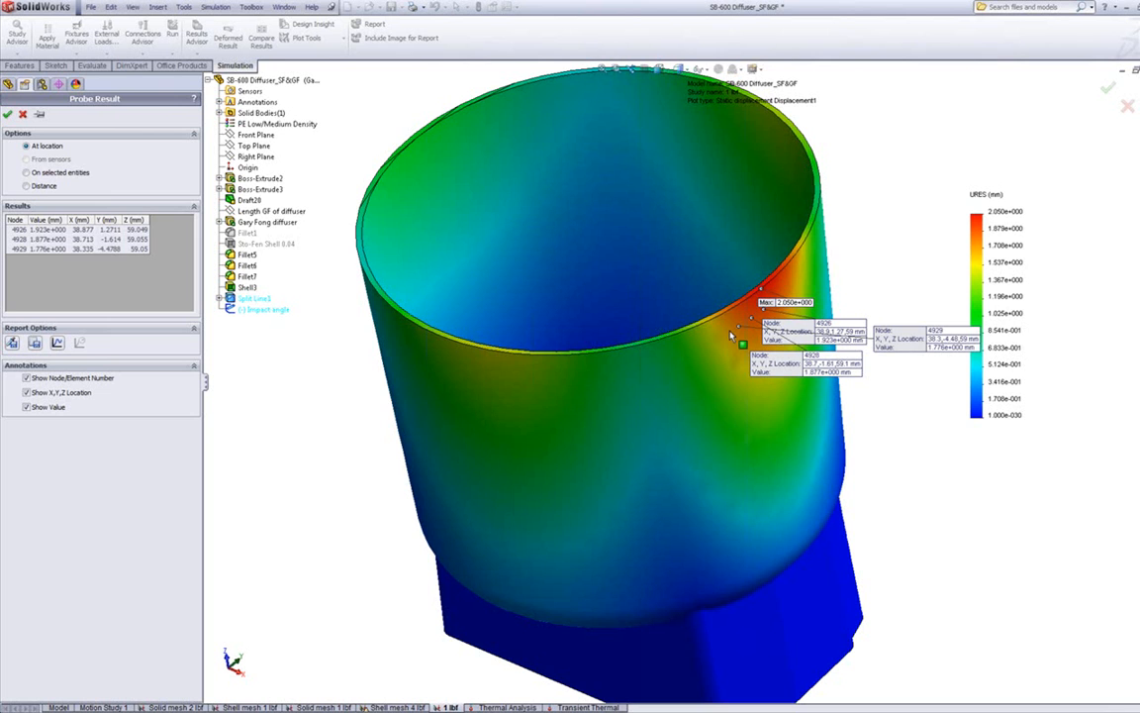
{"action": "left_click", "coordinate": [714, 340]}
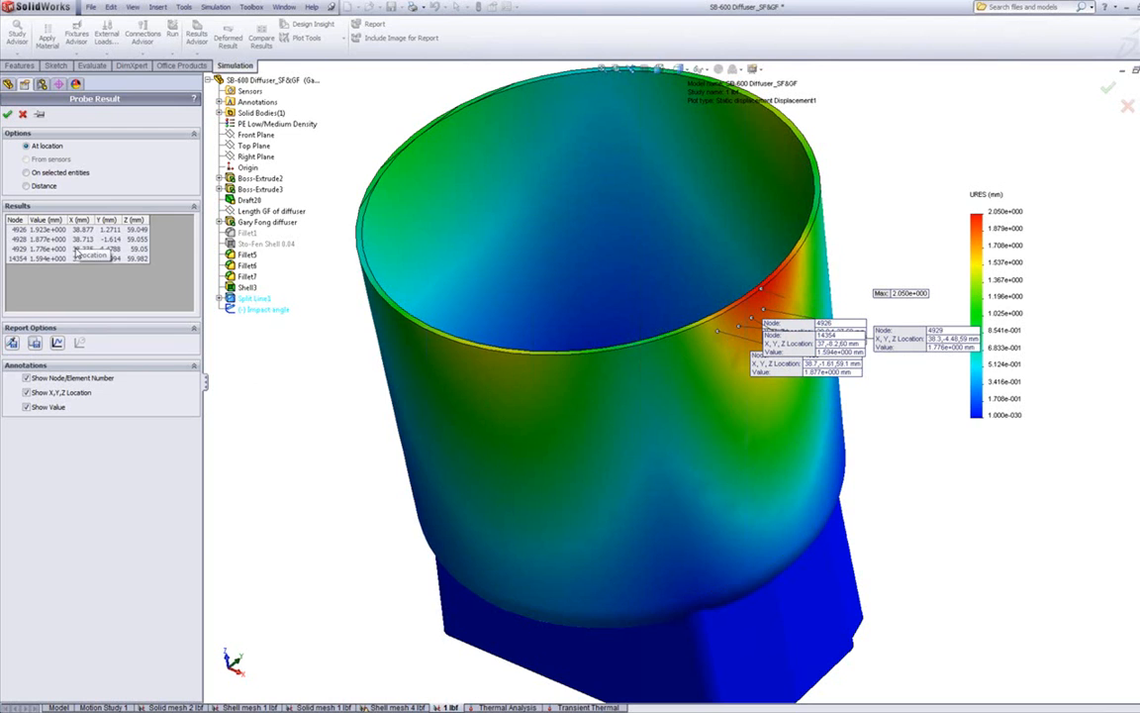
Graph the probed displacements by node, and close the graph and the probe results.
{"action": "left_click", "coordinate": [59, 345]}
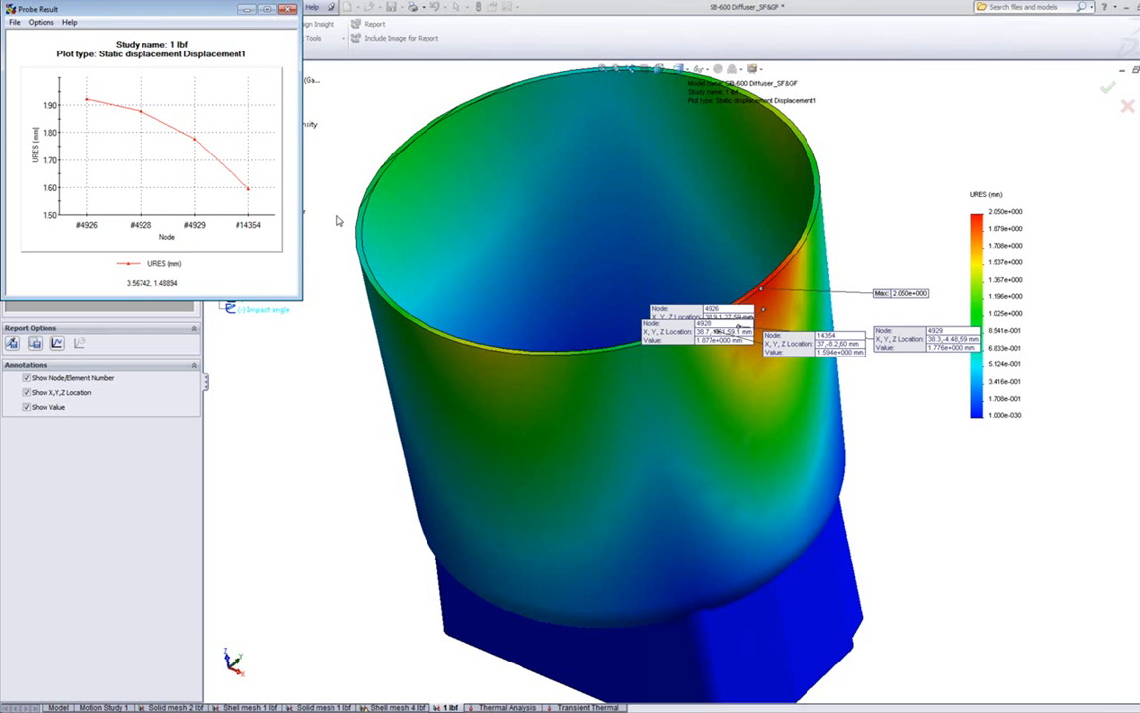
{"action": "left_click", "coordinate": [287, 9]}
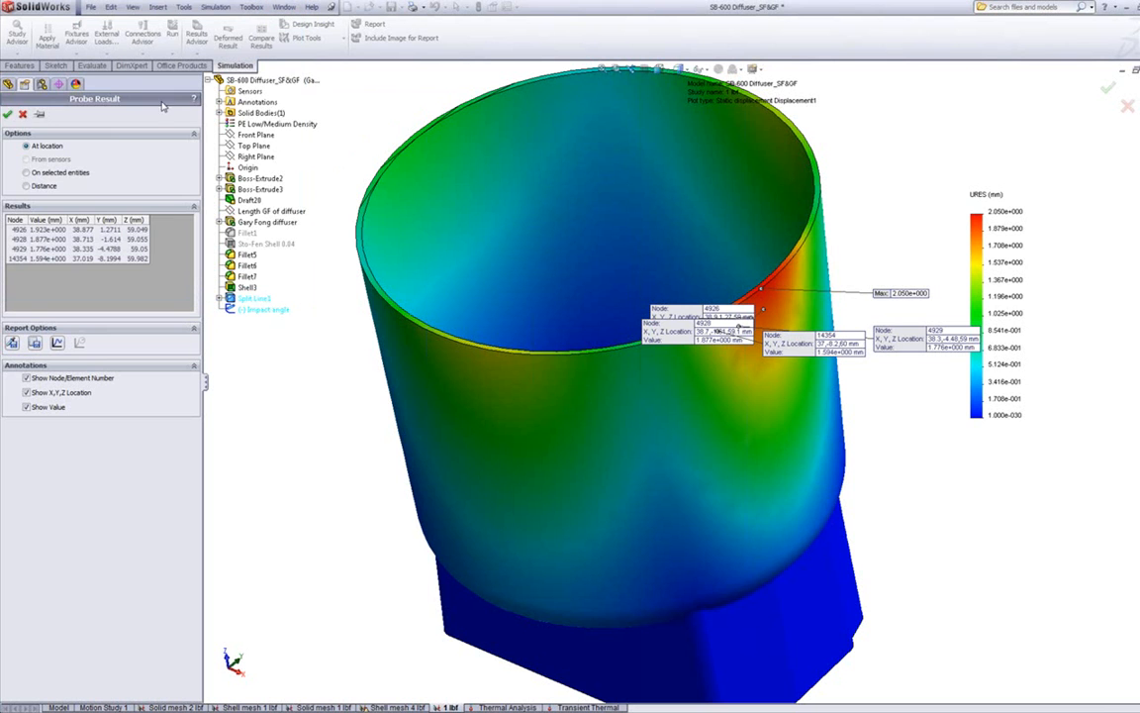
{"action": "left_click", "coordinate": [8, 114]}
Display the Stress2 von Mises plot in place of the displacement plot.
{"action": "left_click", "coordinate": [62, 352]}
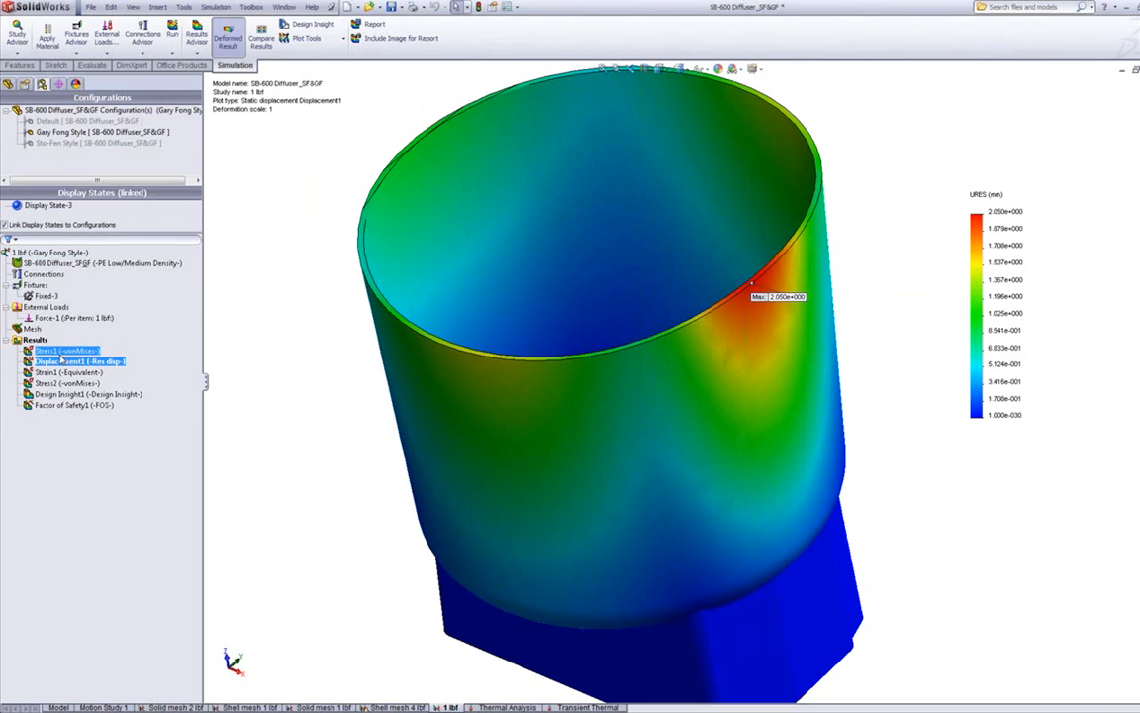
{"action": "left_click", "coordinate": [56, 352]}
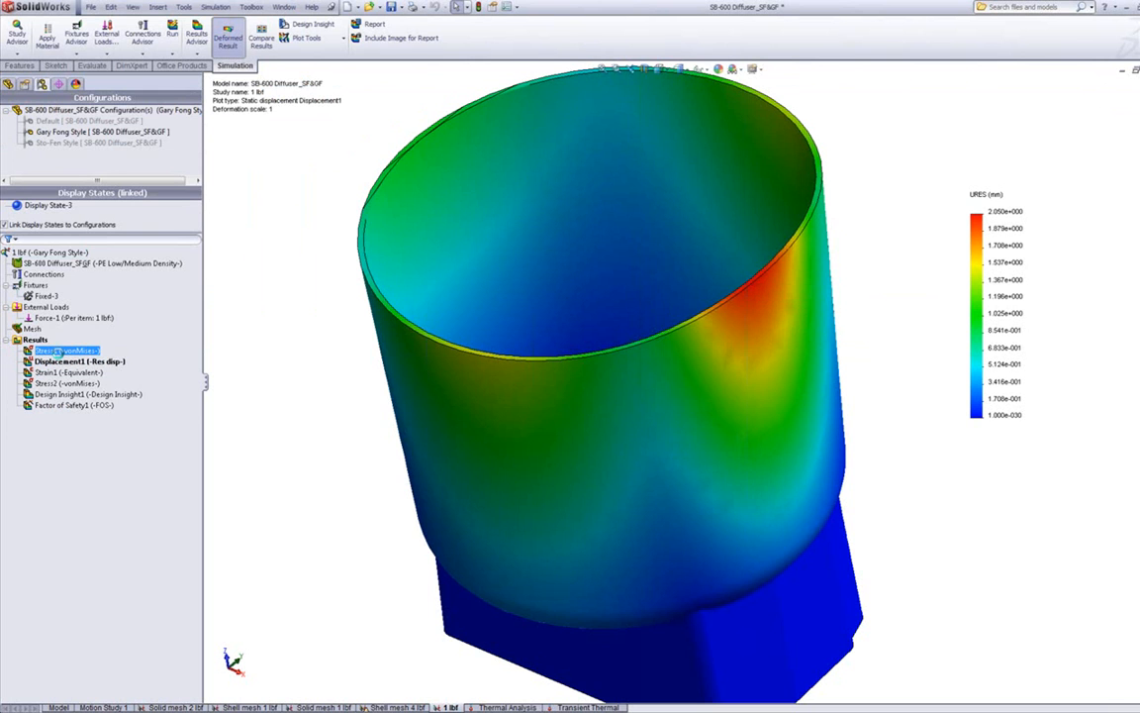
{"action": "double_click", "coordinate": [57, 352]}
{"action": "left_click", "coordinate": [61, 383]}
{"action": "double_click", "coordinate": [62, 383]}
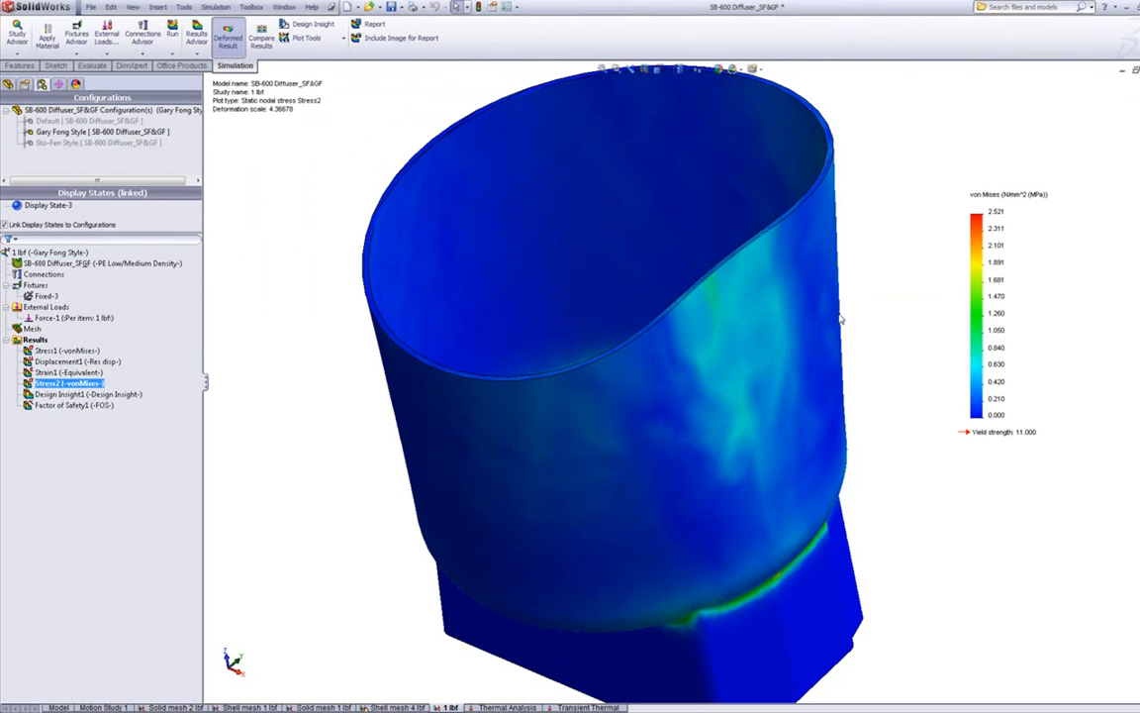
List the von Mises stresses along the lower edge of the split-line patch and graph them as an edge plot.
{"action": "right_click", "coordinate": [63, 386]}
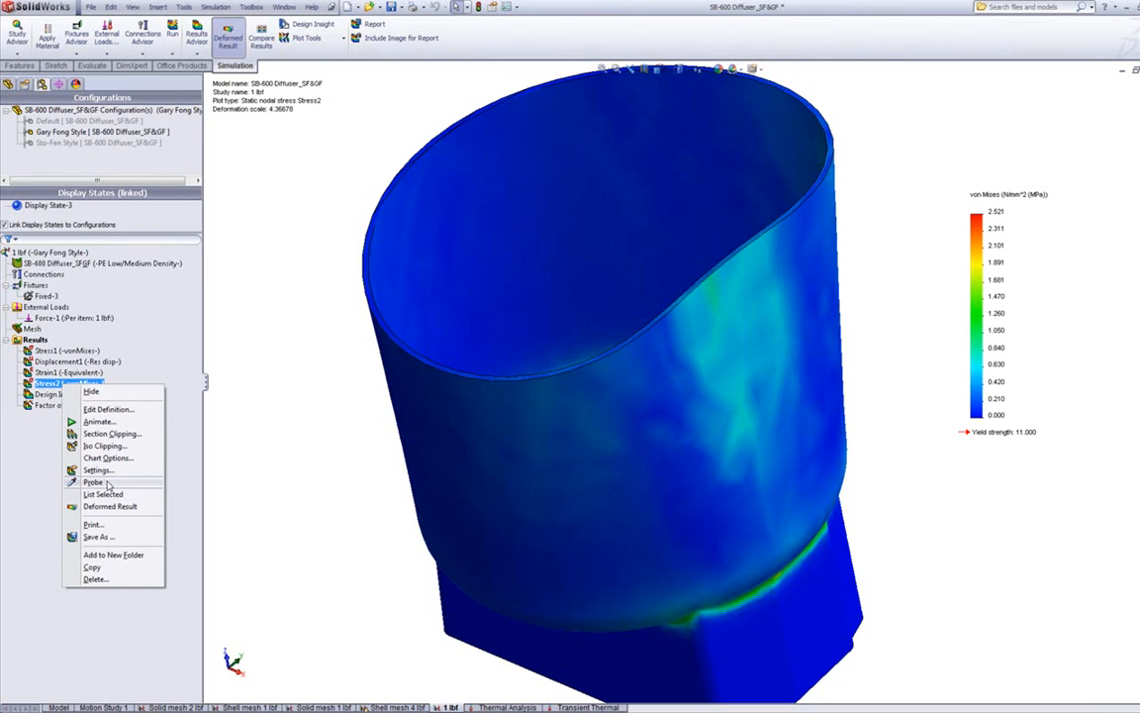
{"action": "left_click", "coordinate": [91, 495]}
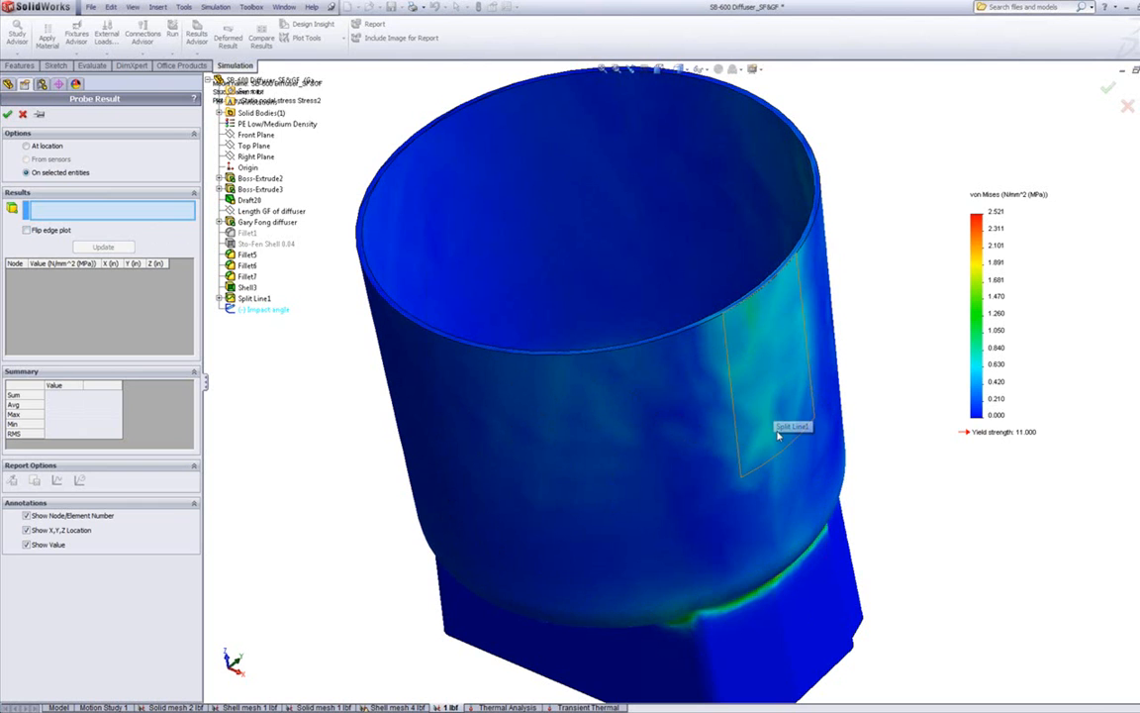
{"action": "left_click", "coordinate": [781, 461]}
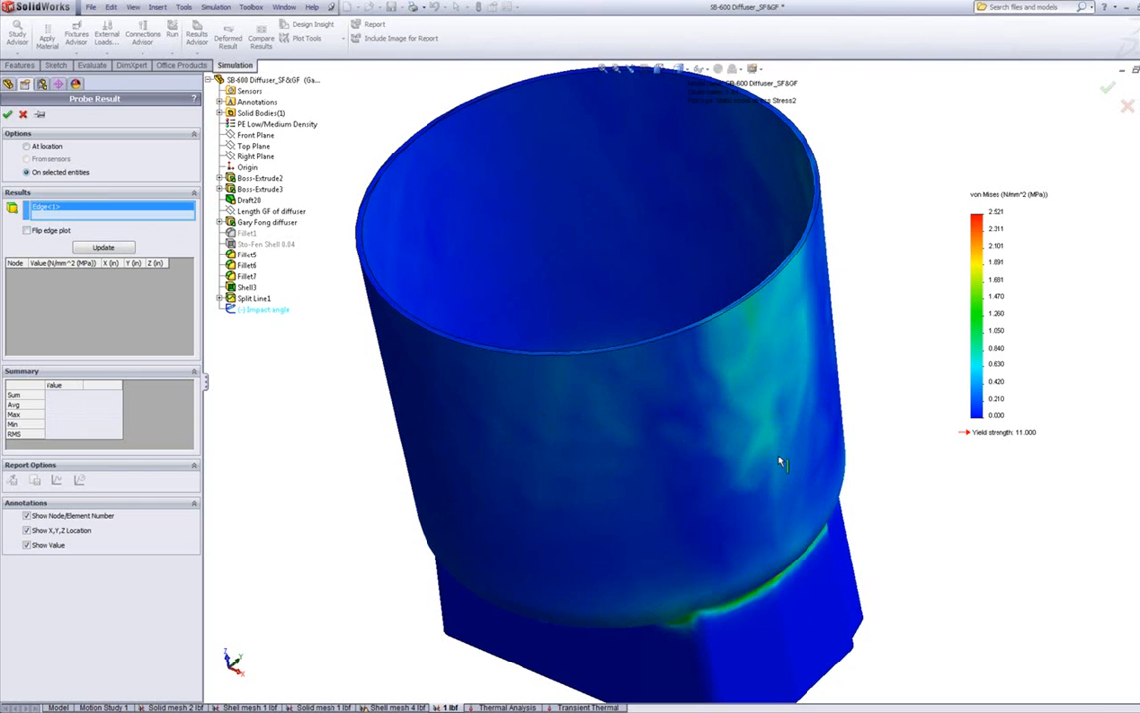
{"action": "left_click", "coordinate": [103, 246]}
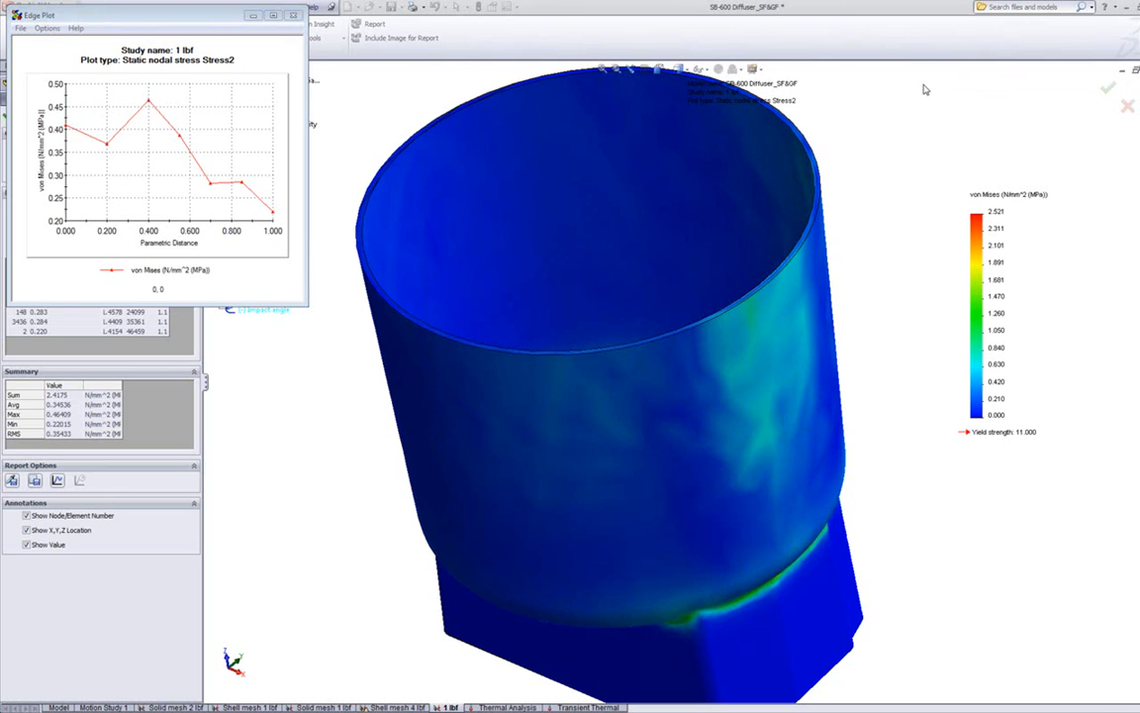
Check the file formats offered for saving the edge plot, and close the plot and the listed results without saving.
{"action": "left_click", "coordinate": [20, 28]}
{"action": "left_click", "coordinate": [39, 42]}
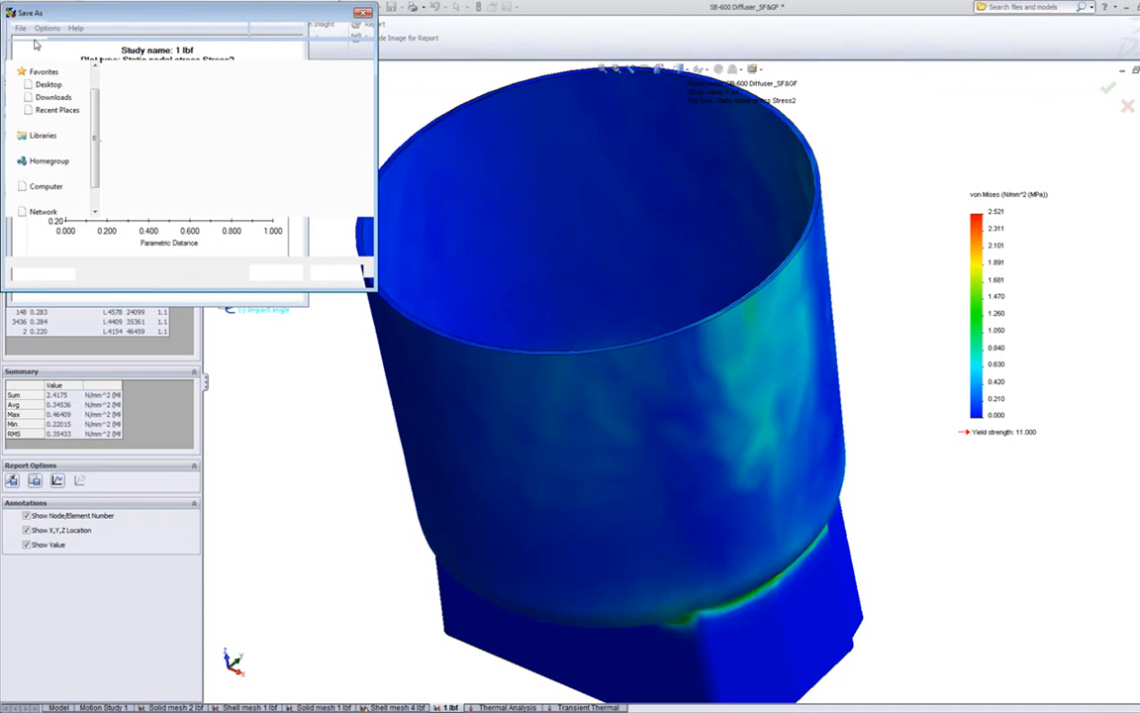
{"action": "left_click", "coordinate": [195, 244]}
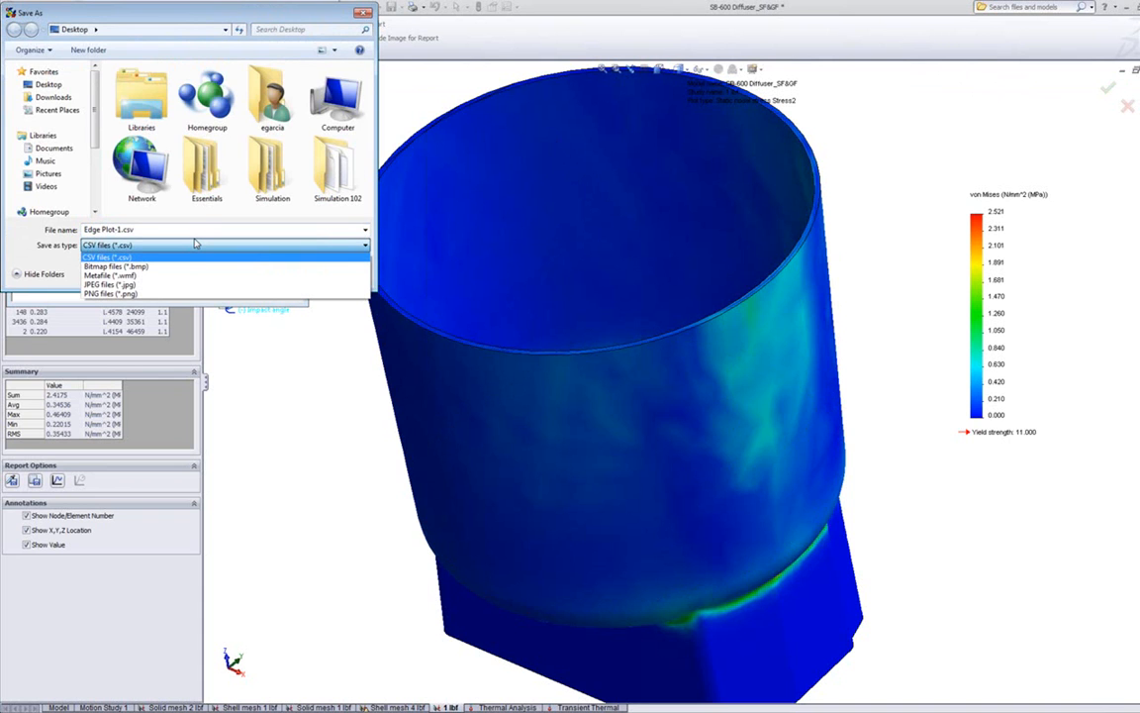
{"action": "left_click", "coordinate": [309, 20]}
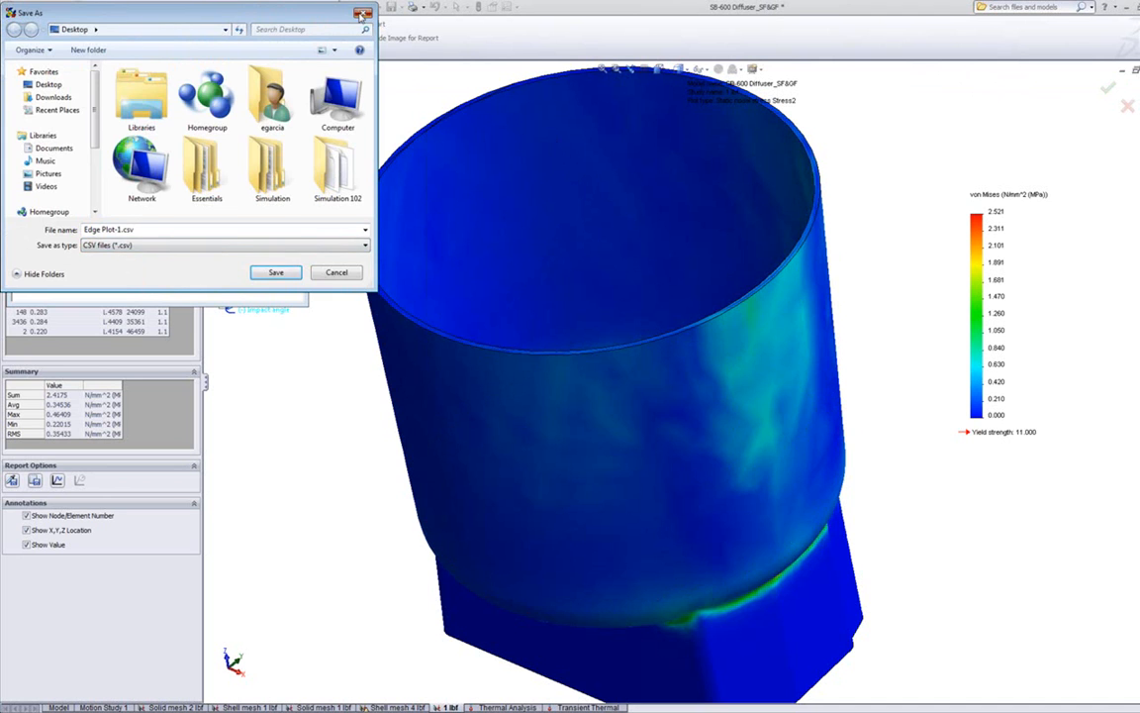
{"action": "left_click", "coordinate": [363, 14]}
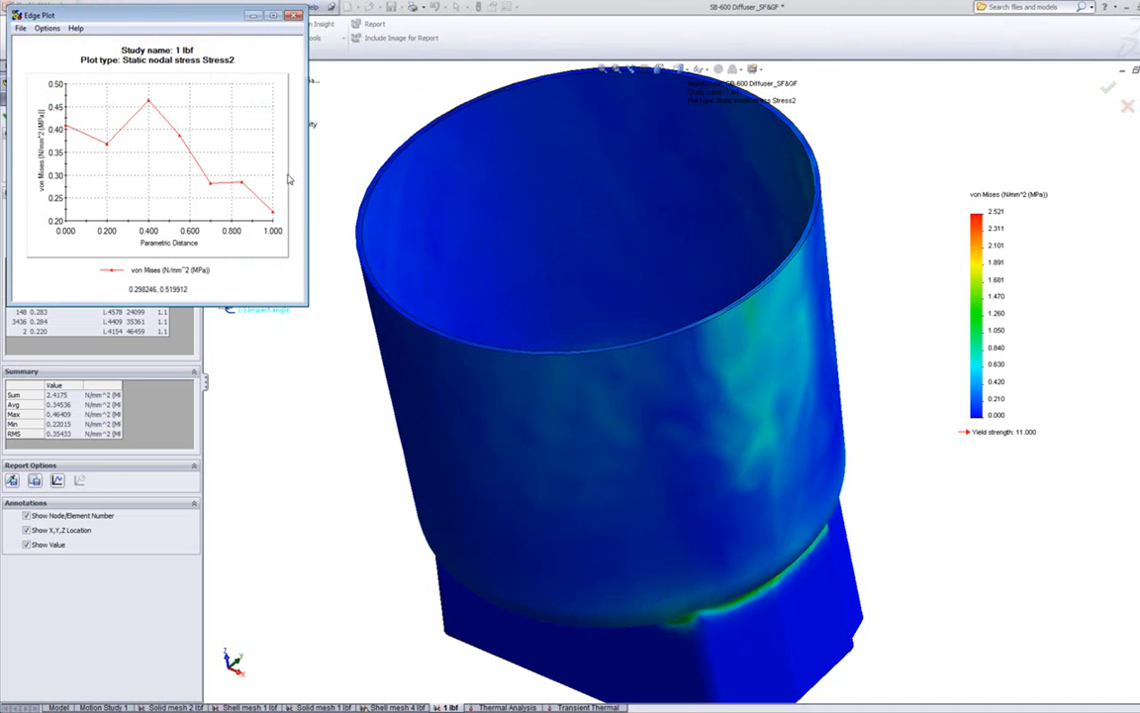
{"action": "left_click", "coordinate": [294, 15]}
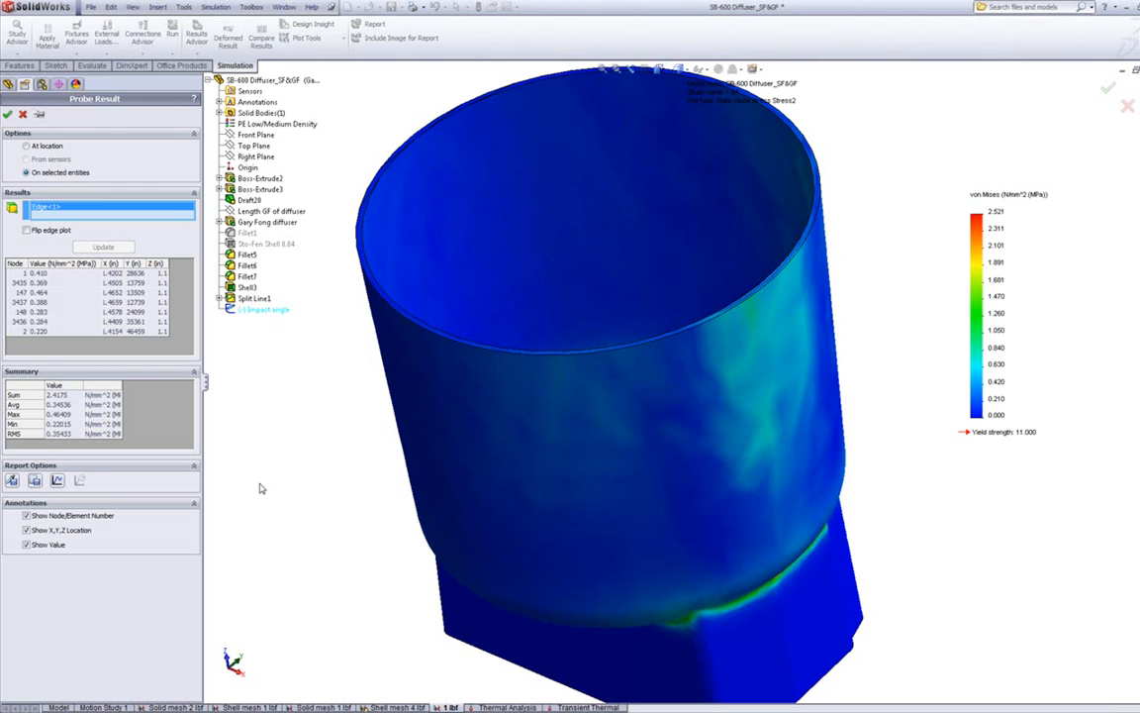
{"action": "left_click", "coordinate": [23, 114]}
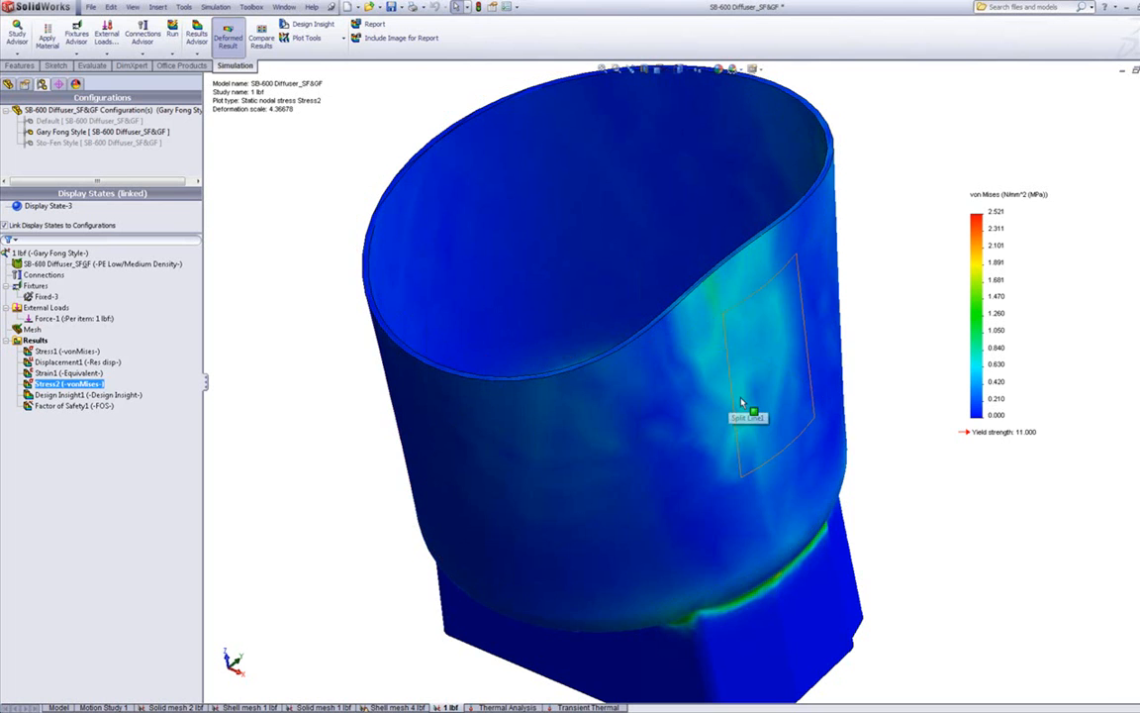
Hide the Stress2 plot and highlight the split-line patch on the undeformed diffuser model, then clear the selection.
{"action": "right_click", "coordinate": [59, 384]}
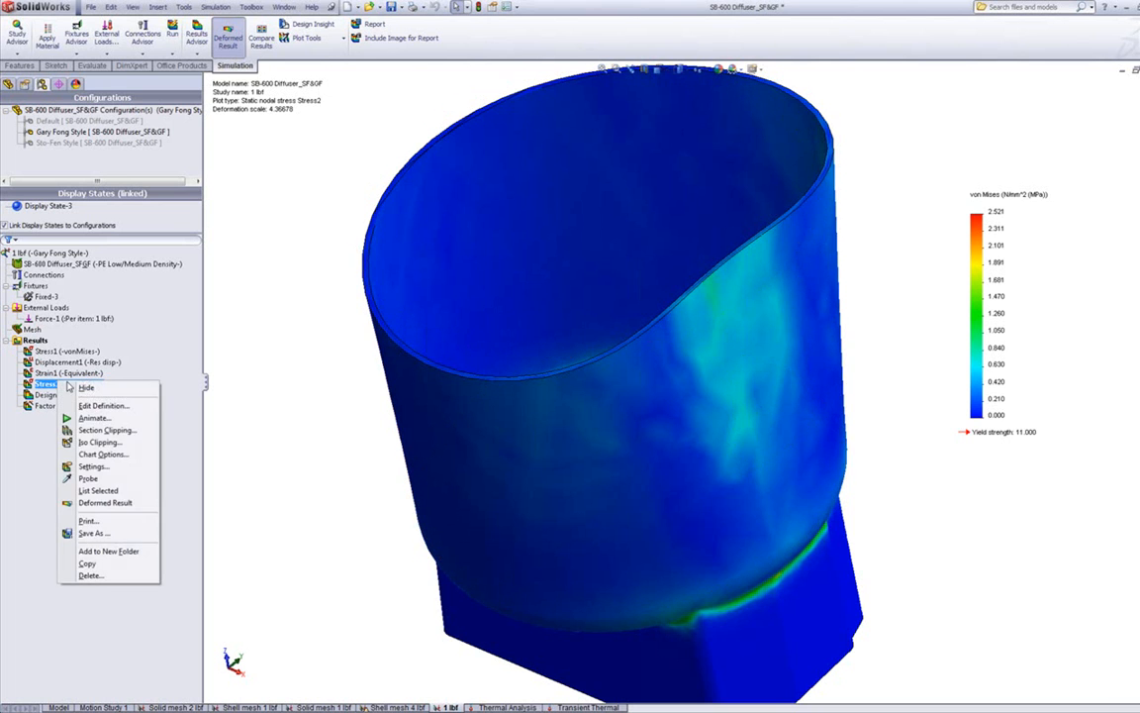
{"action": "left_click", "coordinate": [79, 390]}
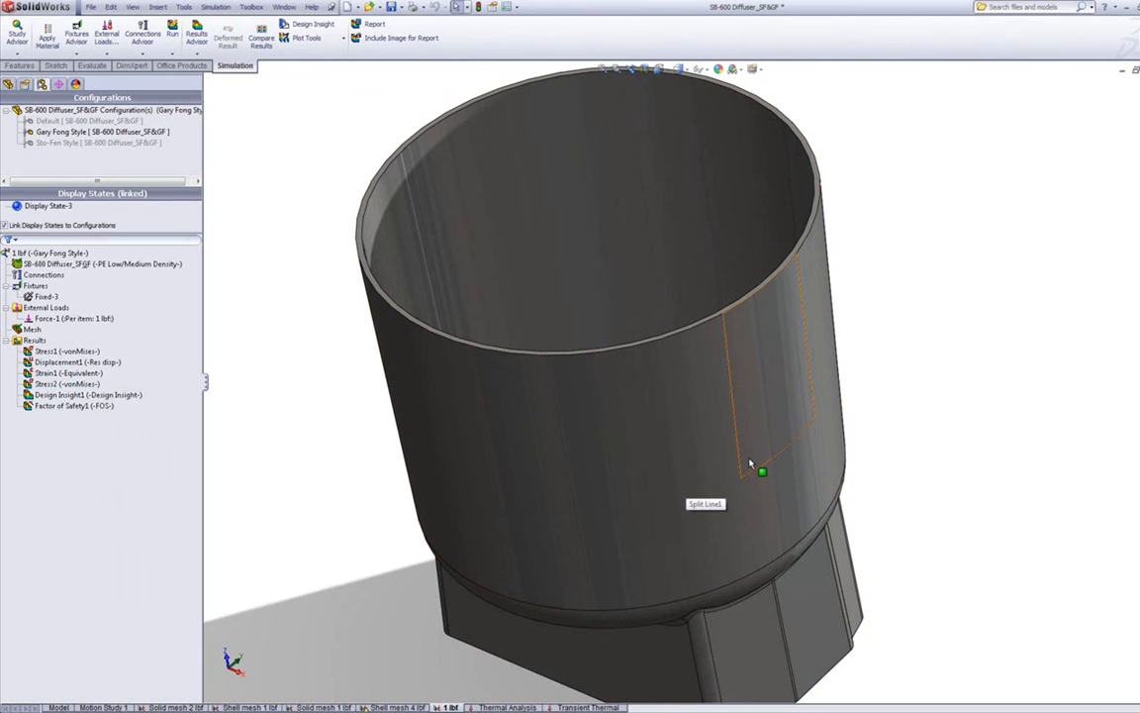
{"action": "left_click", "coordinate": [778, 347]}
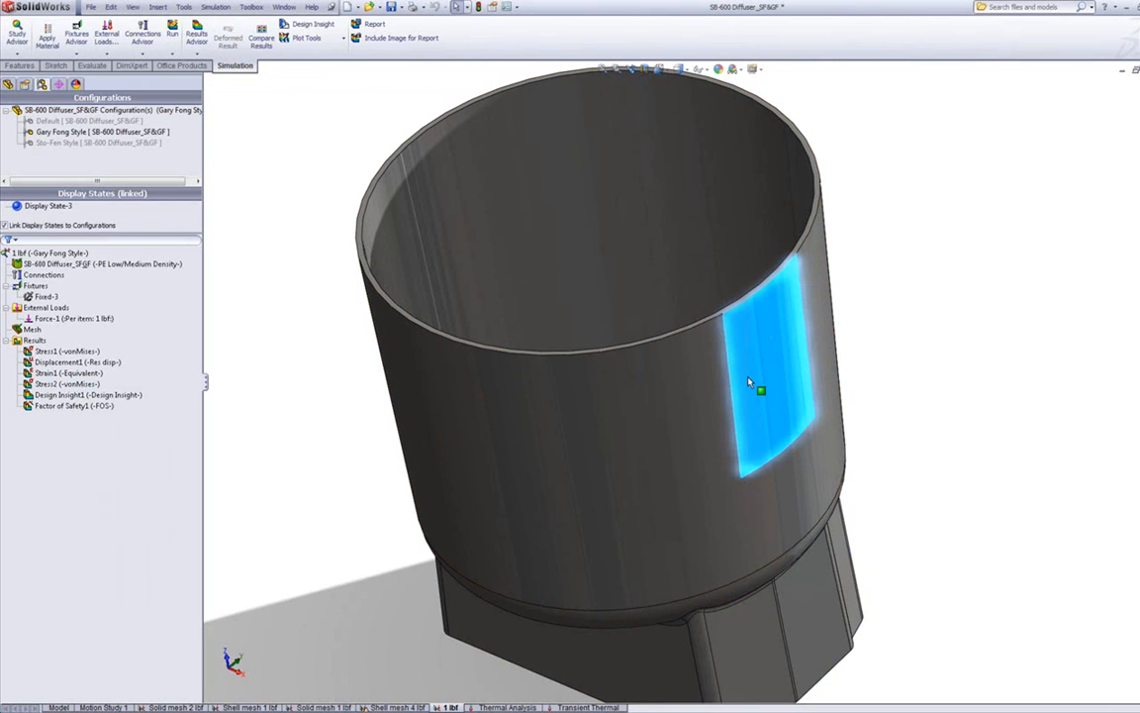
{"action": "left_click", "coordinate": [987, 331]}
Display the Stress2 von Mises plot of the 1 lbf study again.
{"action": "left_click", "coordinate": [65, 352]}
{"action": "key", "text": "Down"}
{"action": "key", "text": "Down"}
{"action": "key", "text": "Down"}
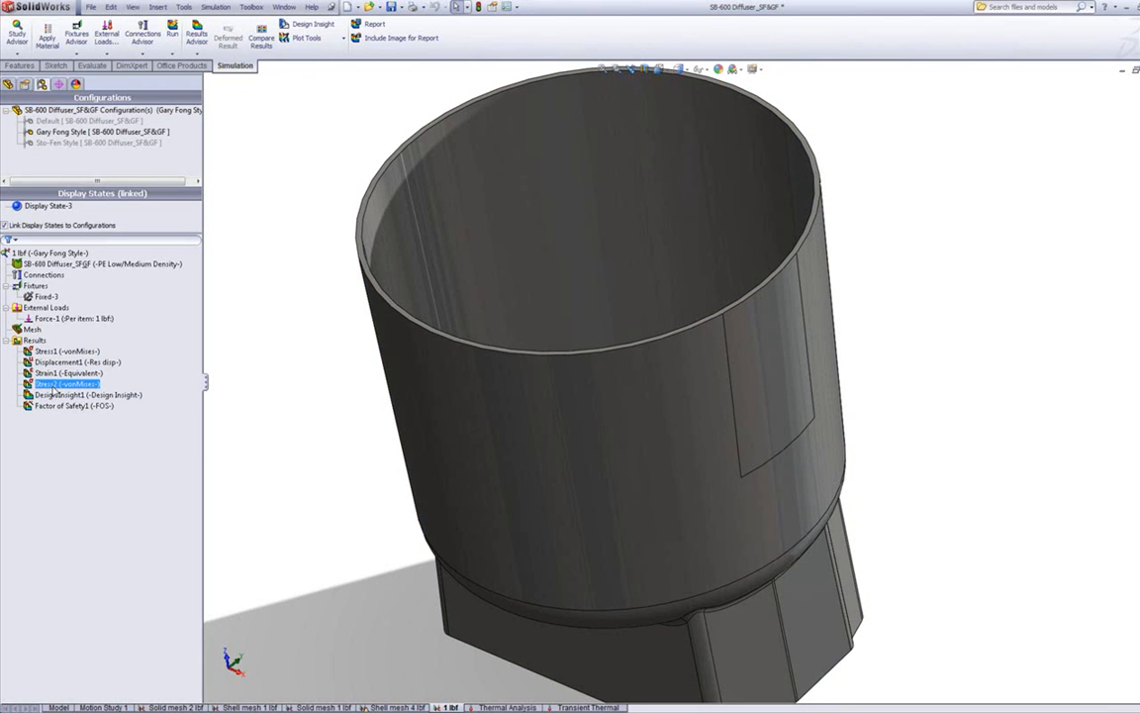
{"action": "double_click", "coordinate": [53, 386]}
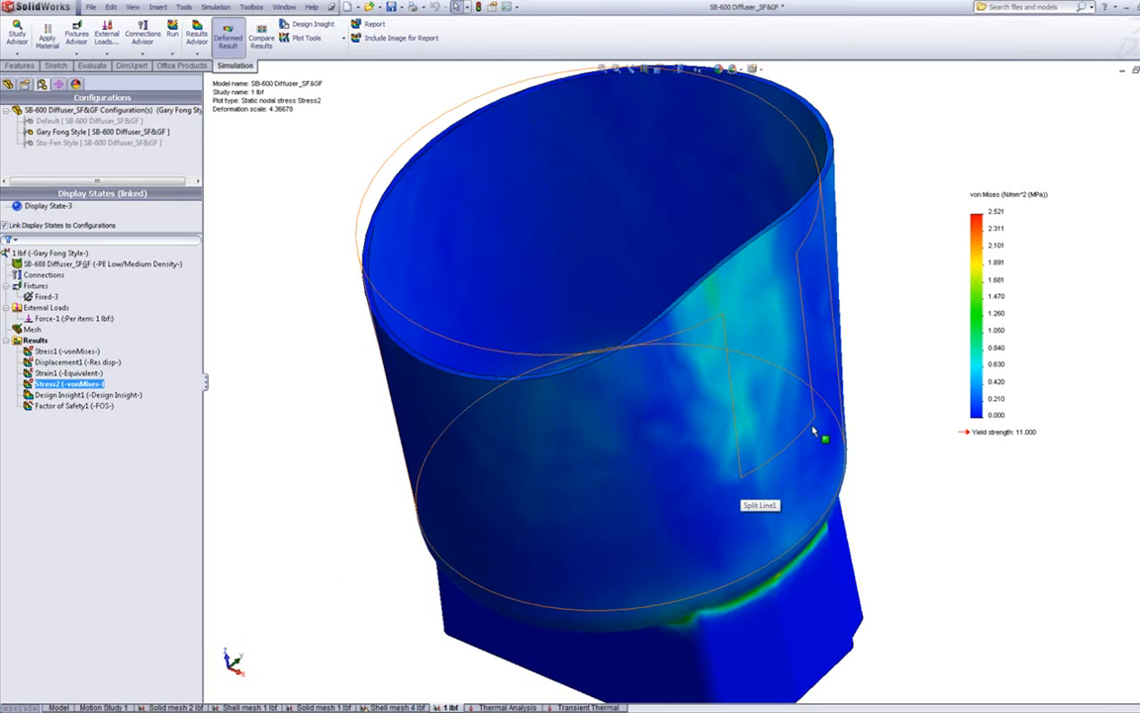
Probe the Stress2 plot at the lower corner of the split-line patch, graph the probed stress, and close the graph and probe results.
{"action": "right_click", "coordinate": [37, 384]}
{"action": "left_click", "coordinate": [89, 481]}
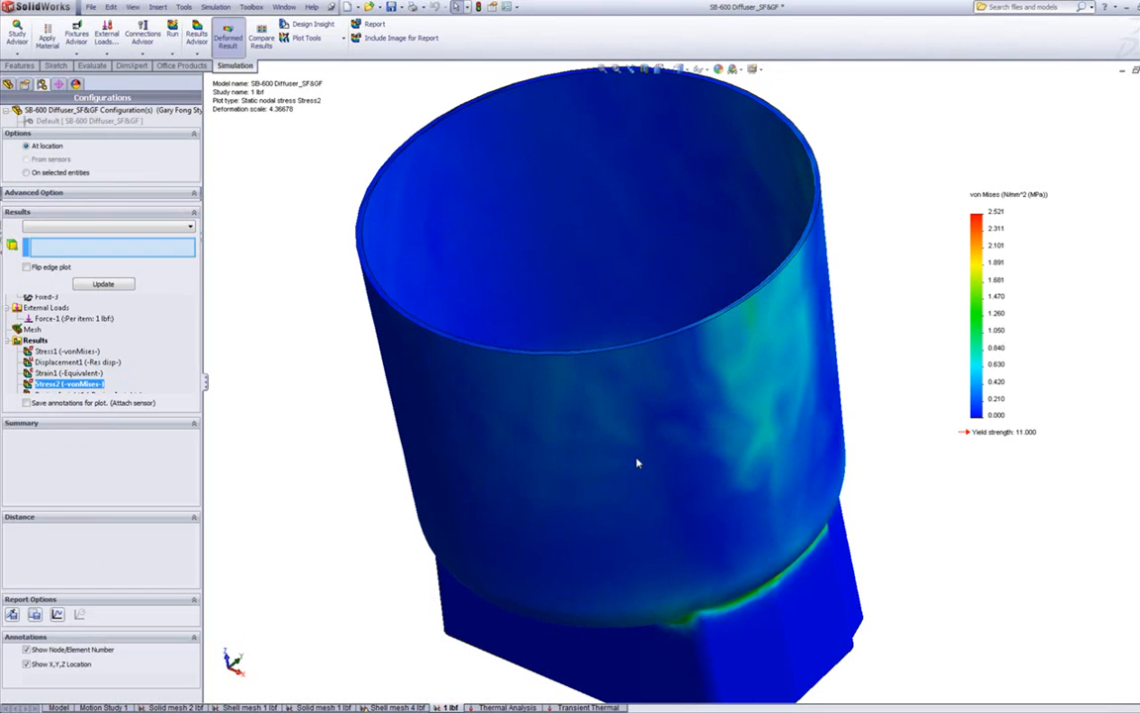
{"action": "left_click", "coordinate": [740, 477]}
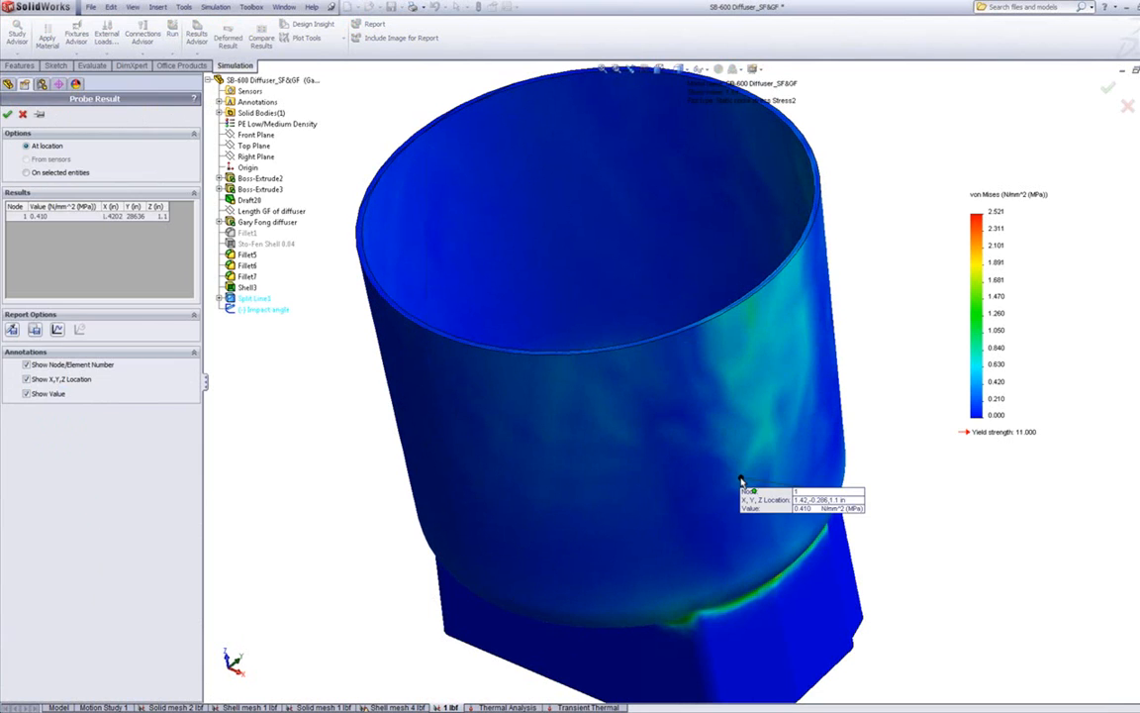
{"action": "left_click", "coordinate": [57, 330]}
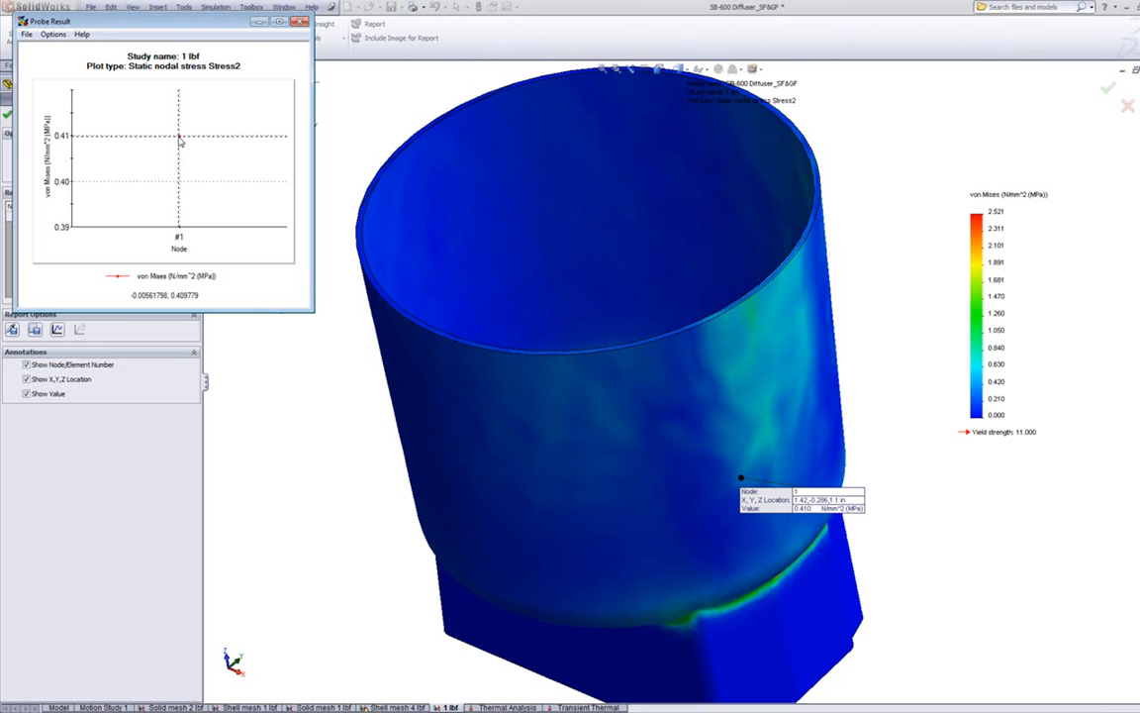
{"action": "left_click", "coordinate": [299, 20]}
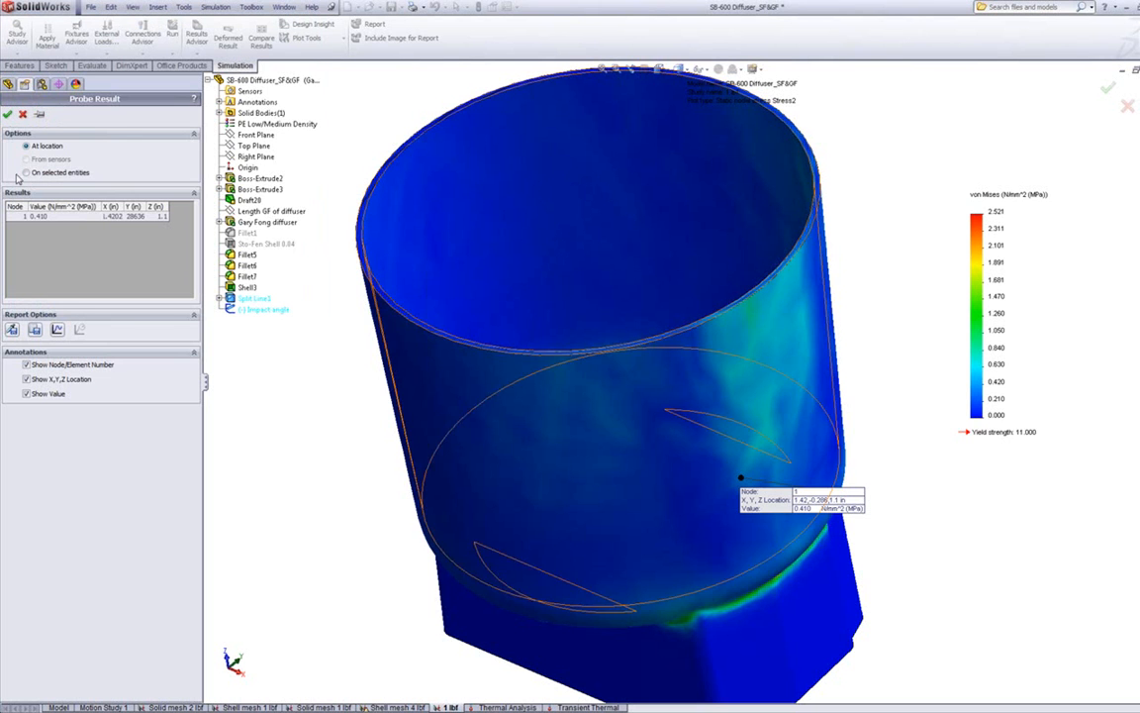
{"action": "left_click", "coordinate": [8, 113]}
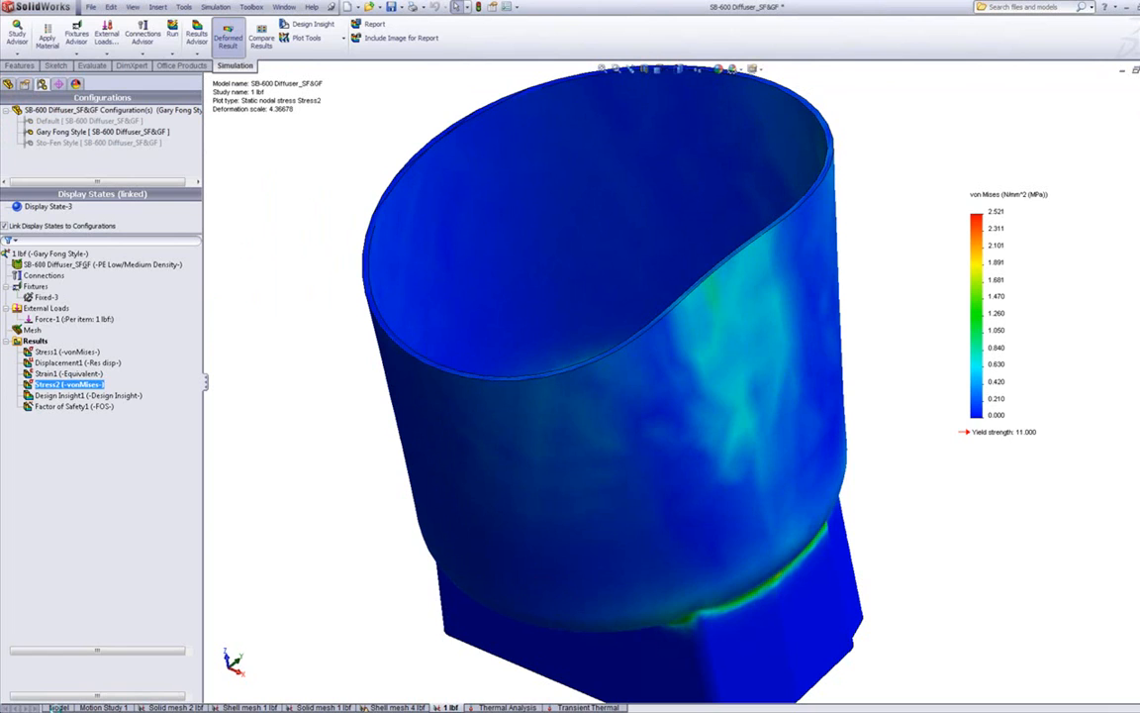
Start a Simulation Data sensor on the model for von Mises stress with the Max over Selected Entities criterion, and cancel it.
{"action": "left_click", "coordinate": [59, 707]}
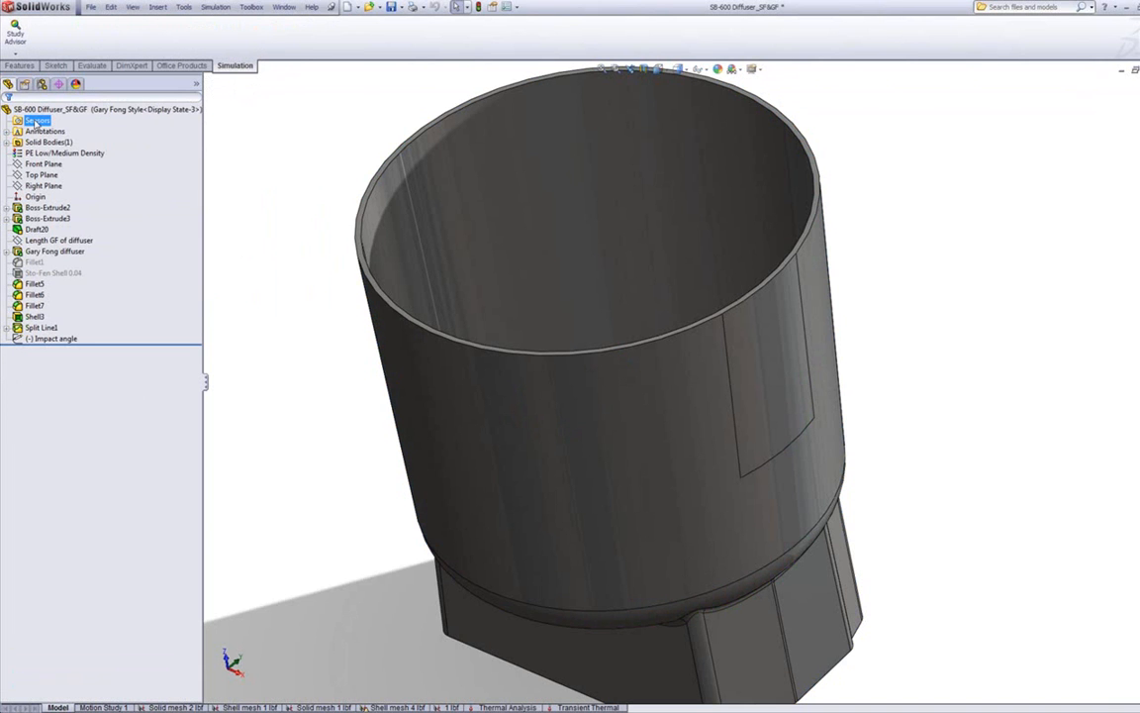
{"action": "right_click", "coordinate": [36, 123]}
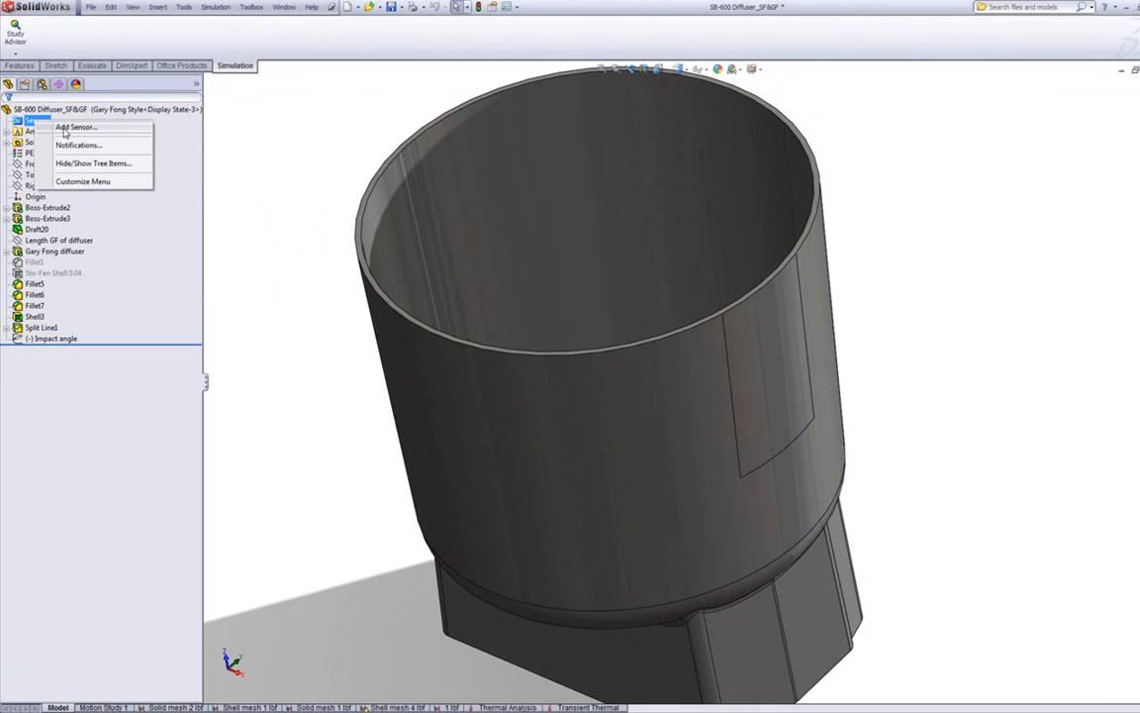
{"action": "left_click", "coordinate": [65, 129]}
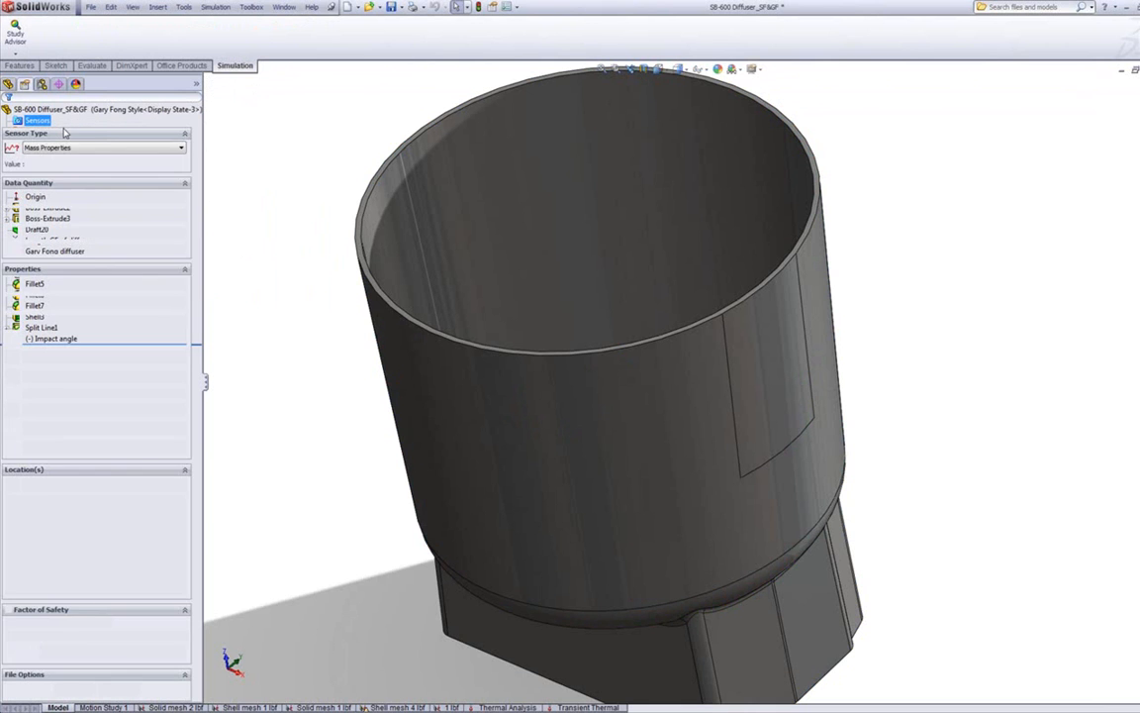
{"action": "left_click", "coordinate": [65, 148]}
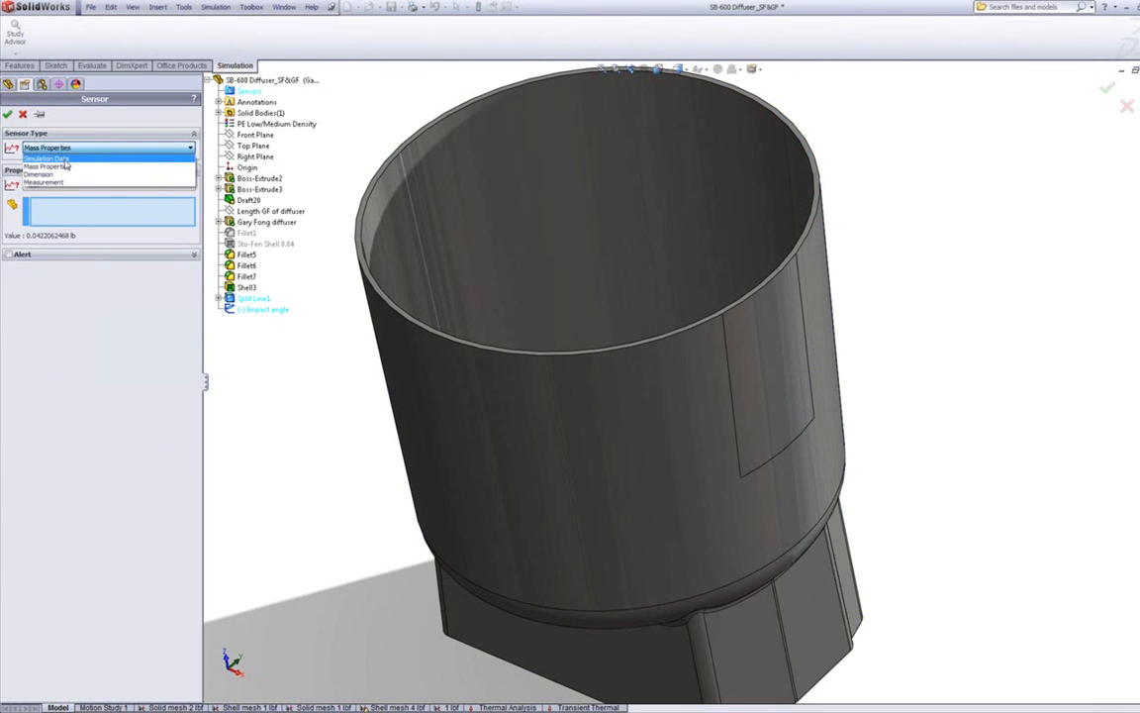
{"action": "left_click", "coordinate": [66, 159]}
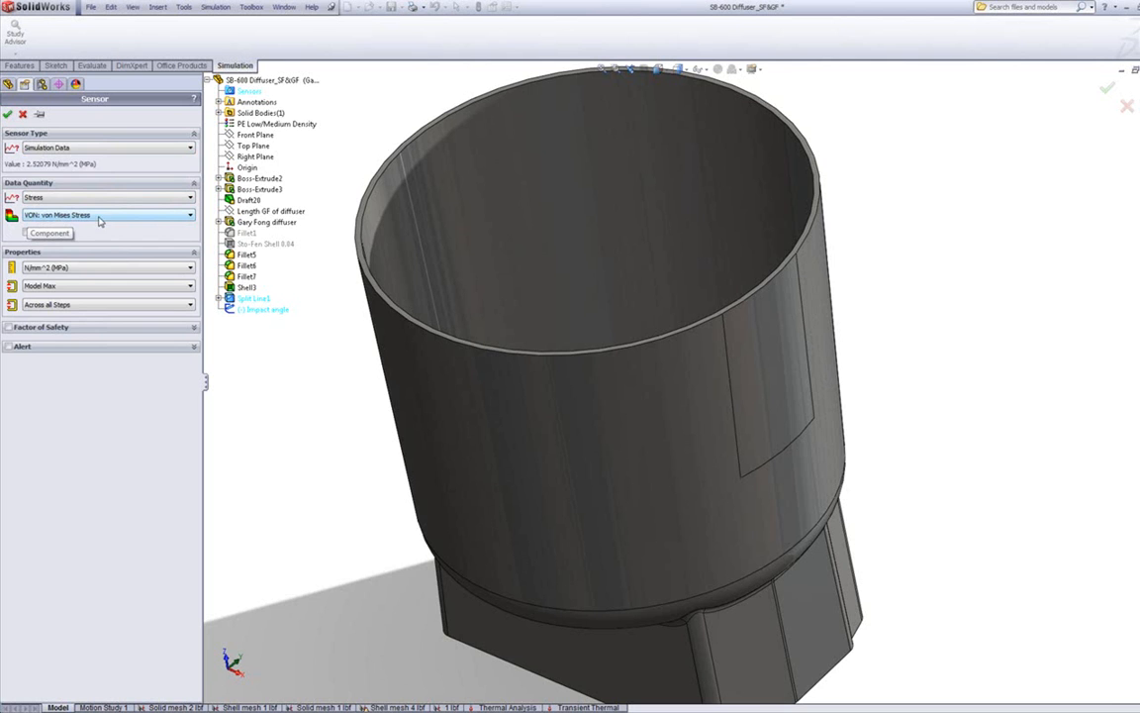
{"action": "left_click", "coordinate": [73, 270]}
{"action": "left_click", "coordinate": [73, 270]}
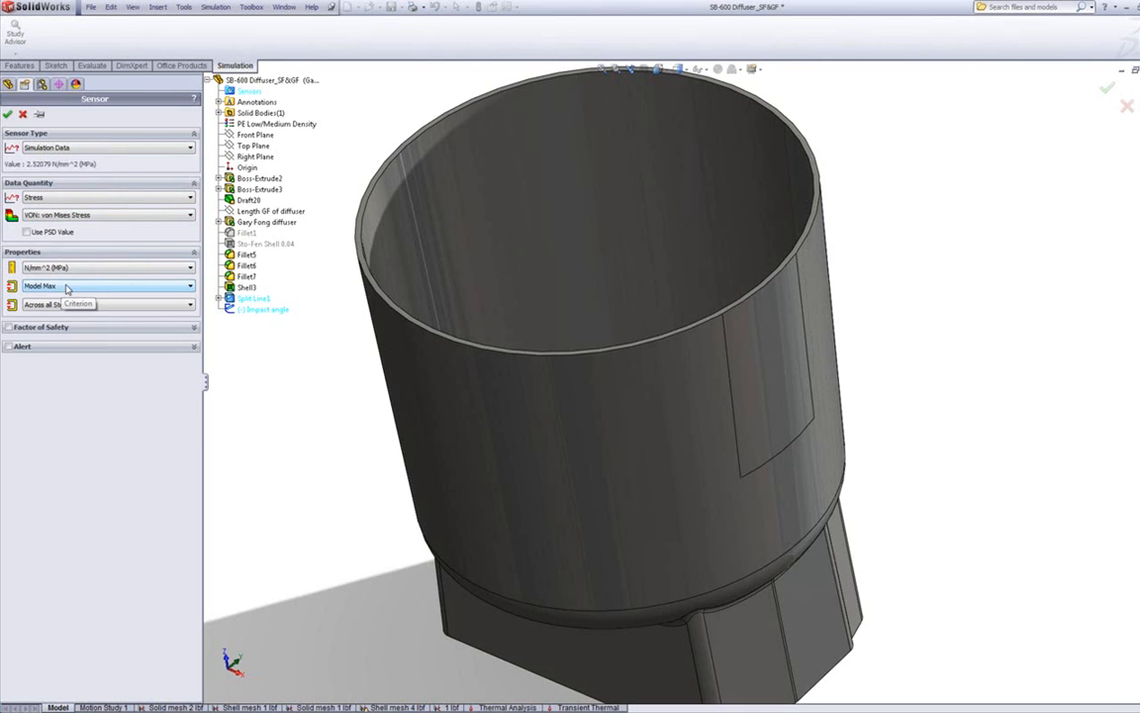
{"action": "left_click", "coordinate": [66, 287]}
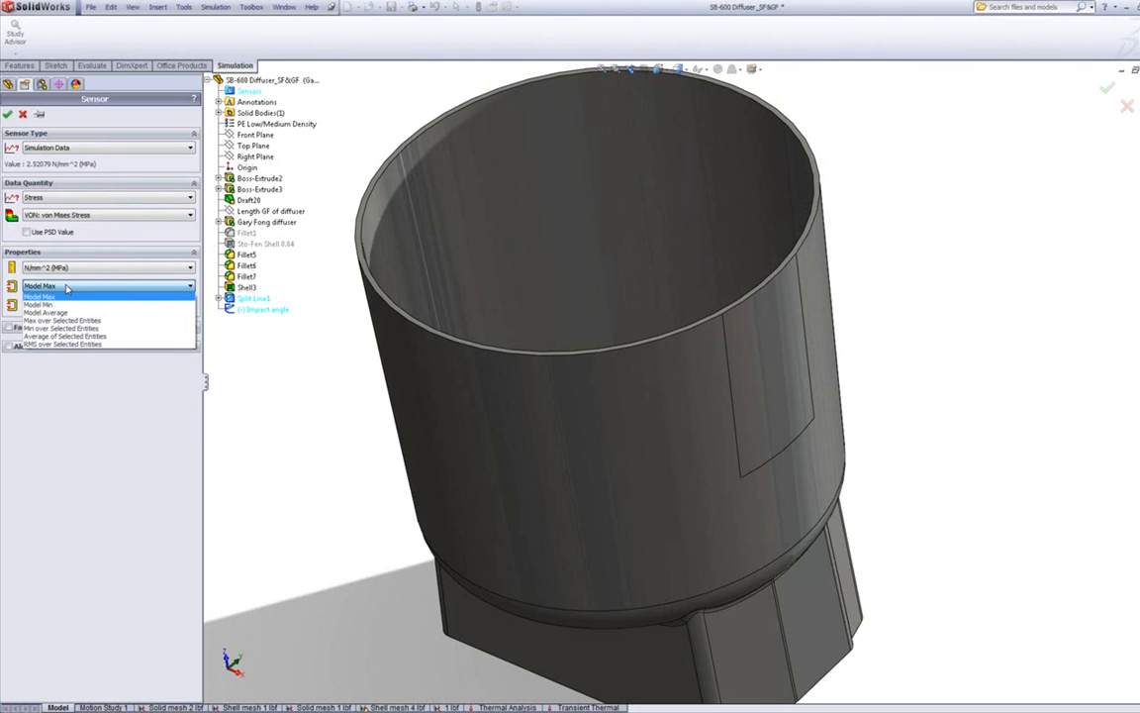
{"action": "left_click", "coordinate": [74, 322]}
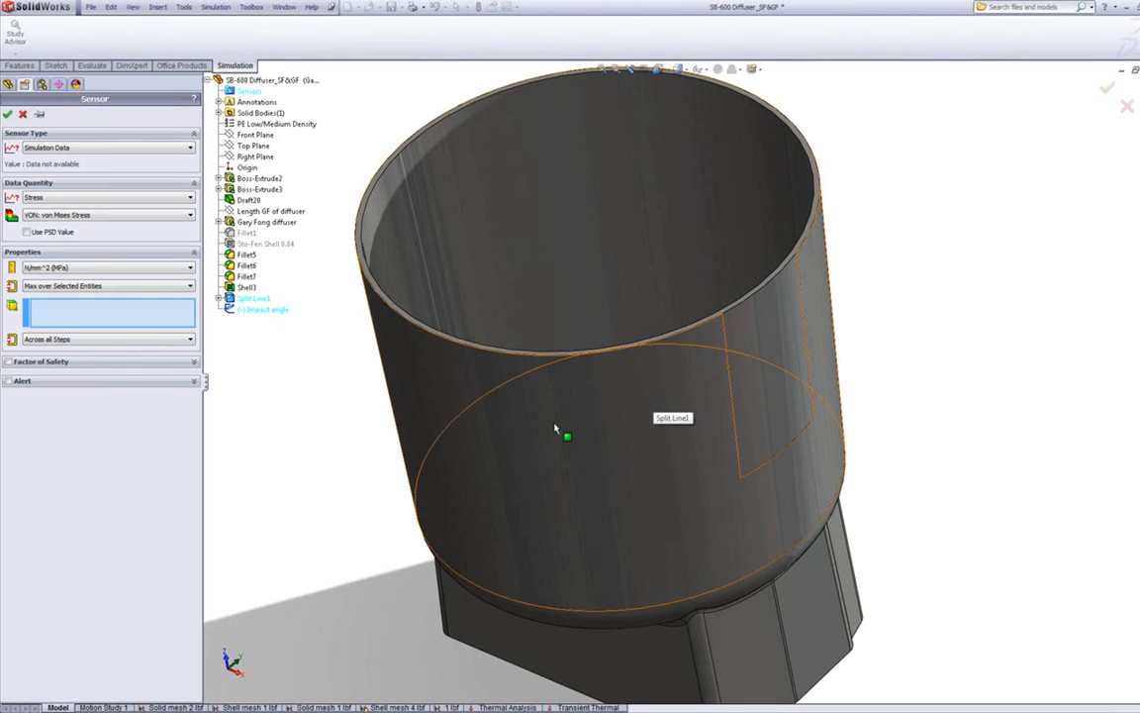
{"action": "left_click", "coordinate": [23, 115]}
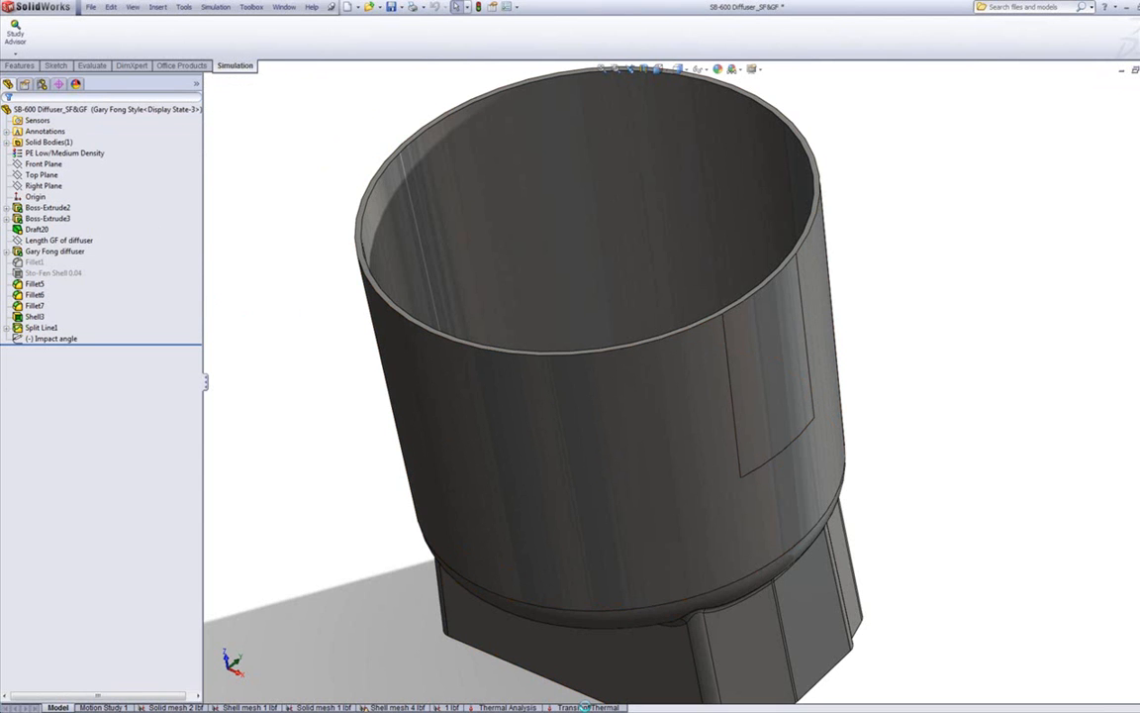
View the Transient Thermal study, return to the 1 lbf study, and check the probe options for the Stress2 plot without probing.
{"action": "left_click", "coordinate": [584, 707]}
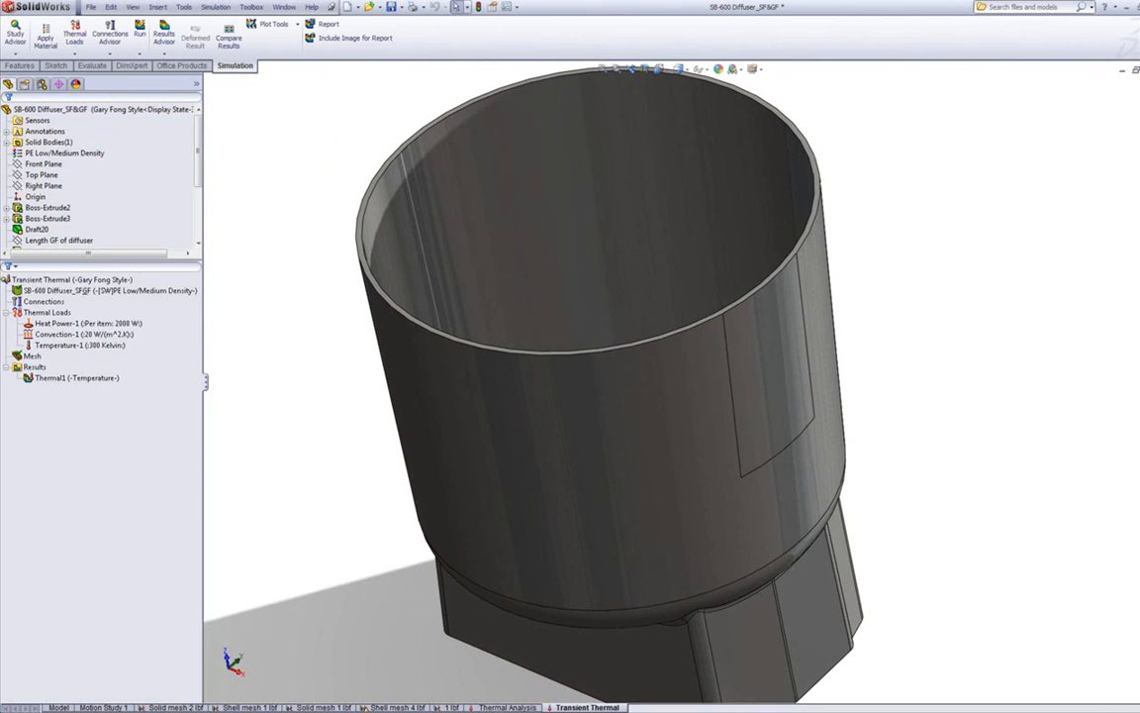
{"action": "left_click", "coordinate": [451, 706]}
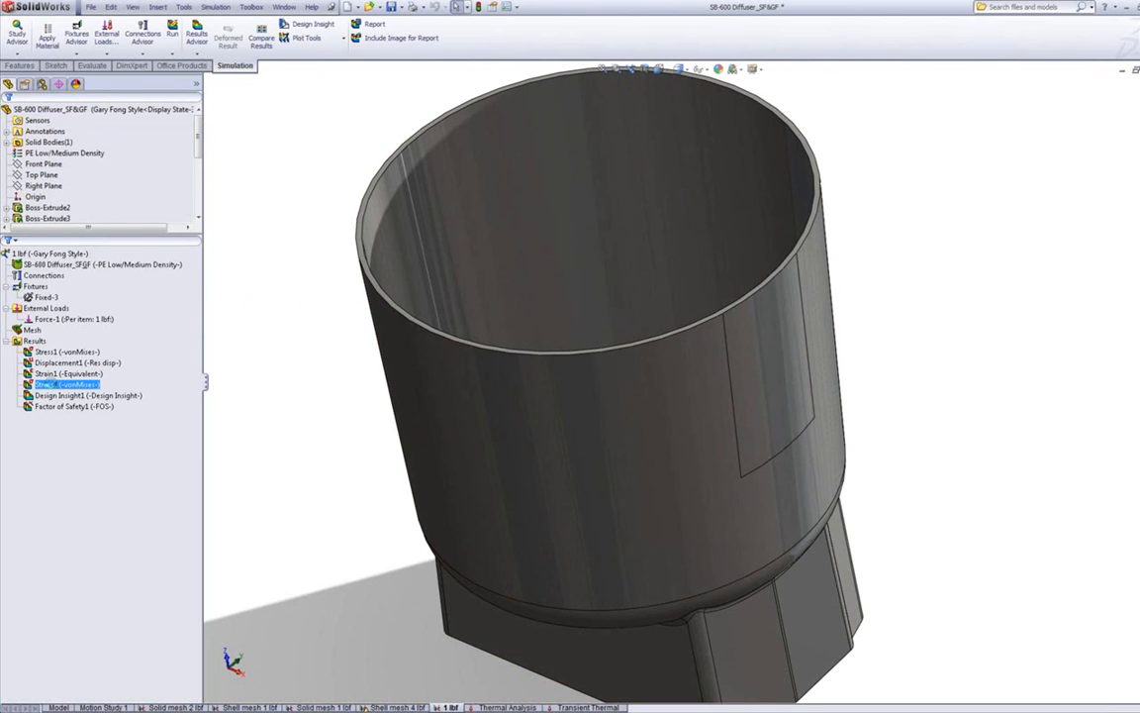
{"action": "right_click", "coordinate": [51, 384]}
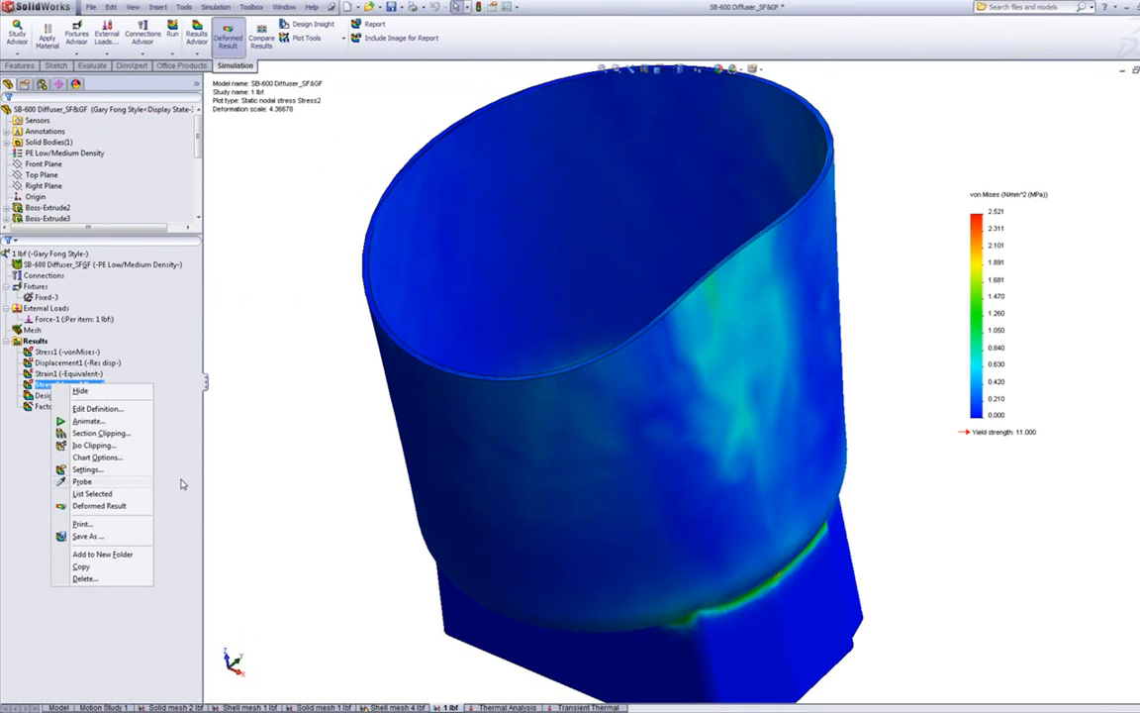
{"action": "left_click", "coordinate": [87, 481]}
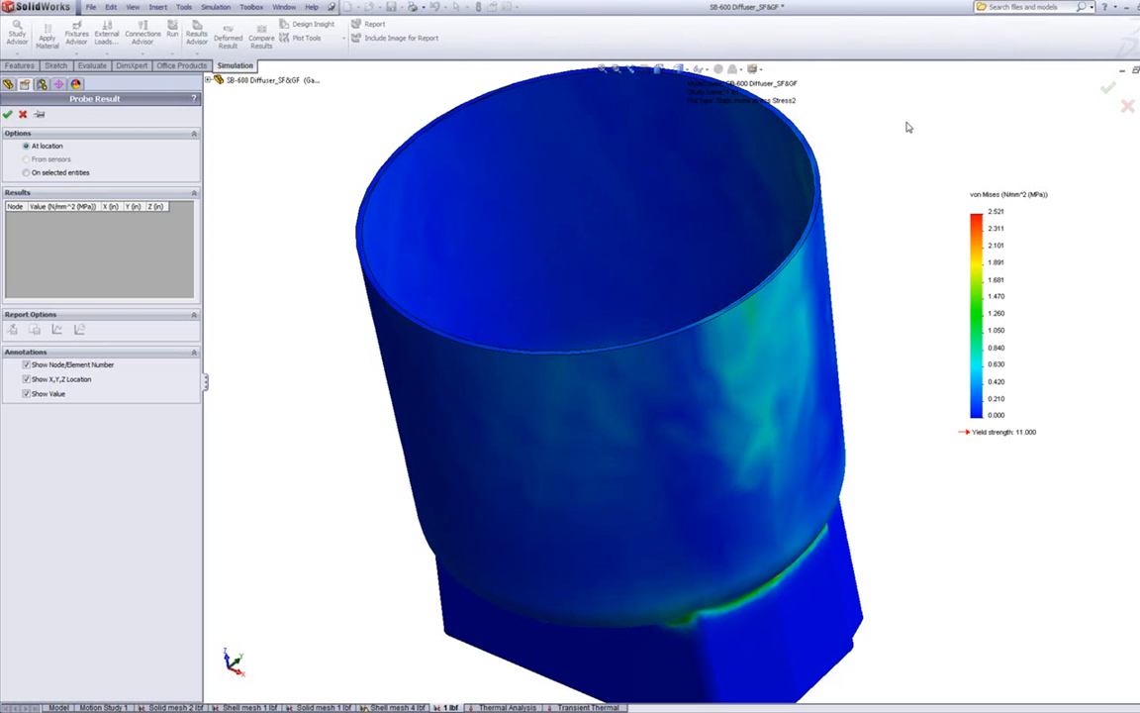
{"action": "left_click", "coordinate": [25, 116]}
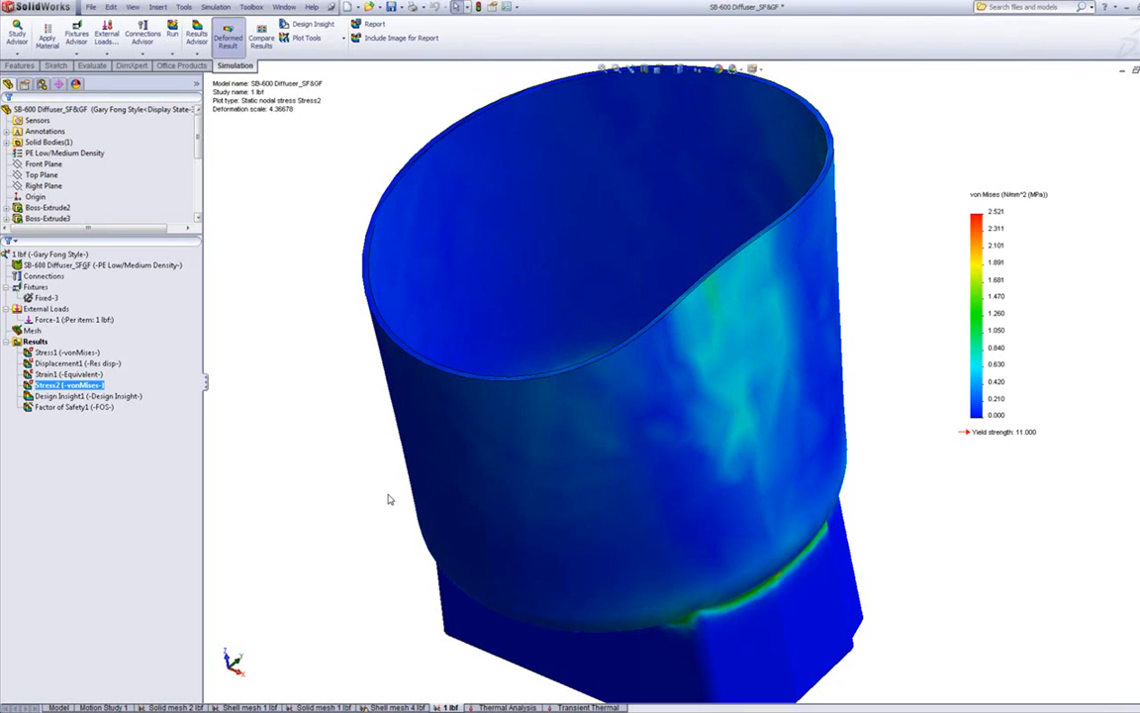
Show the solid mesh of the 1 lbf study, hide it, and display the Stress2 plot again.
{"action": "left_click", "coordinate": [17, 330]}
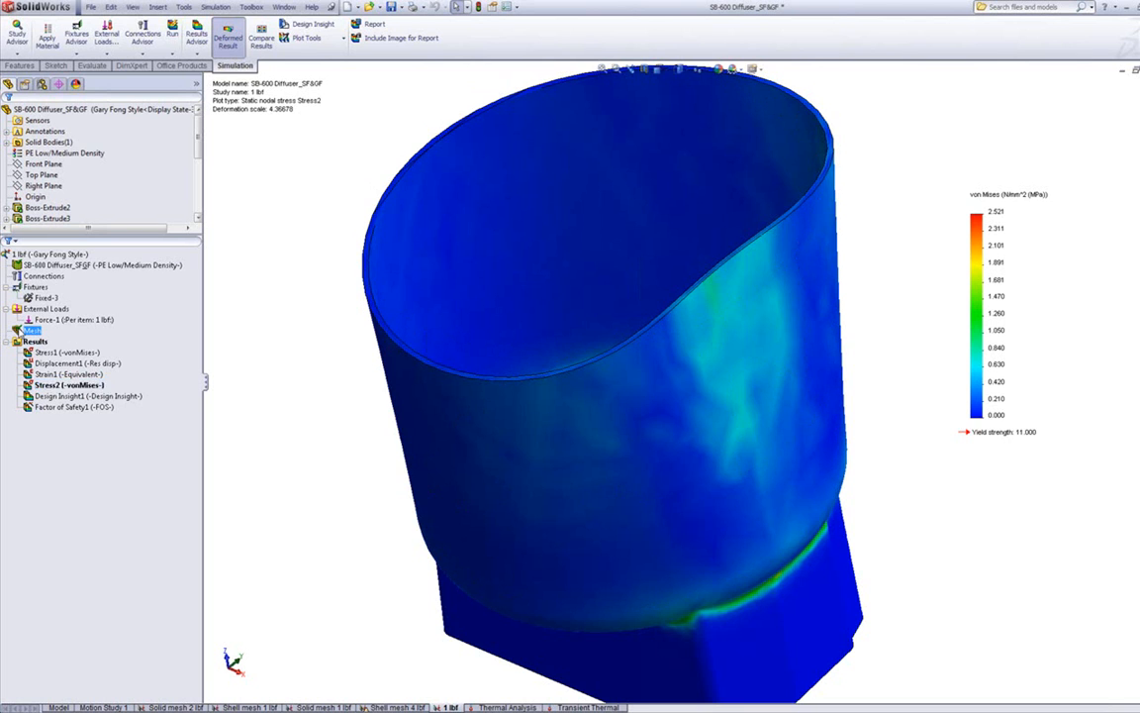
{"action": "right_click", "coordinate": [17, 330]}
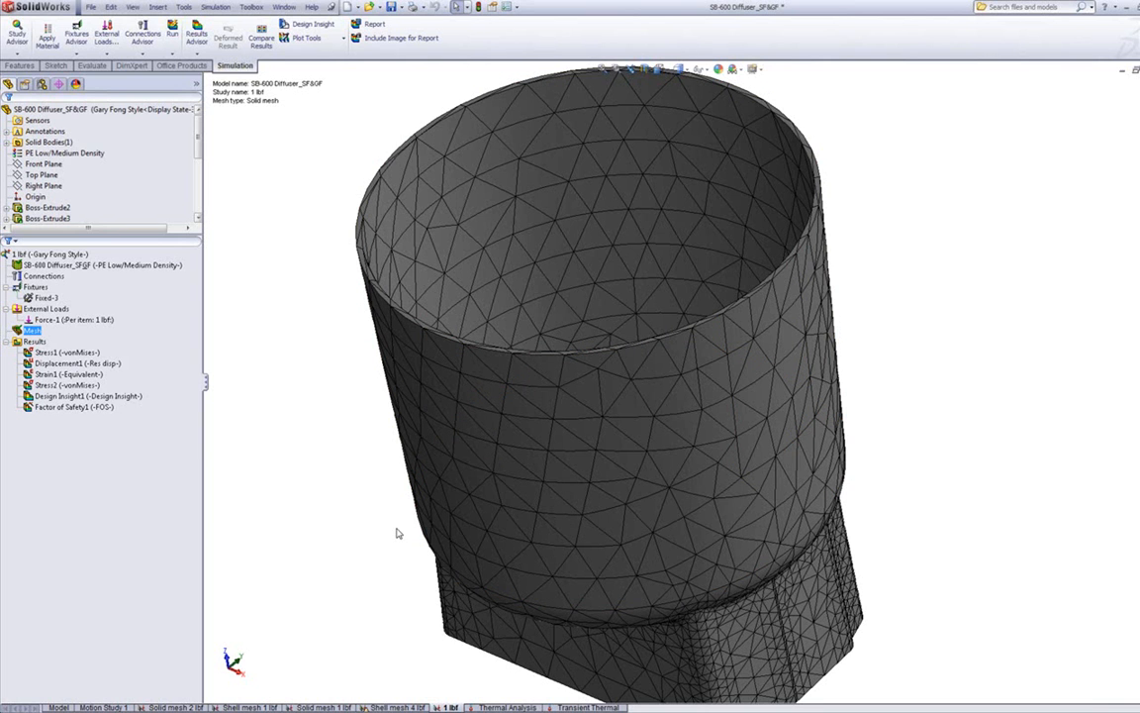
{"action": "right_click", "coordinate": [33, 330]}
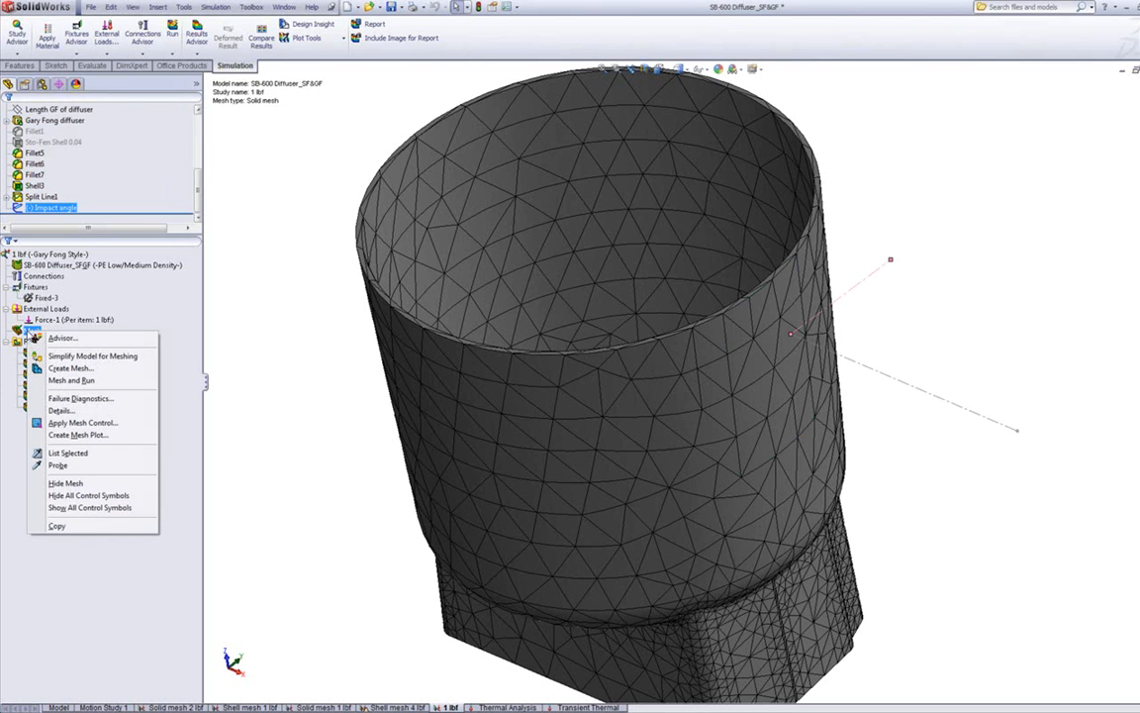
{"action": "left_click", "coordinate": [67, 483]}
{"action": "left_click", "coordinate": [54, 385]}
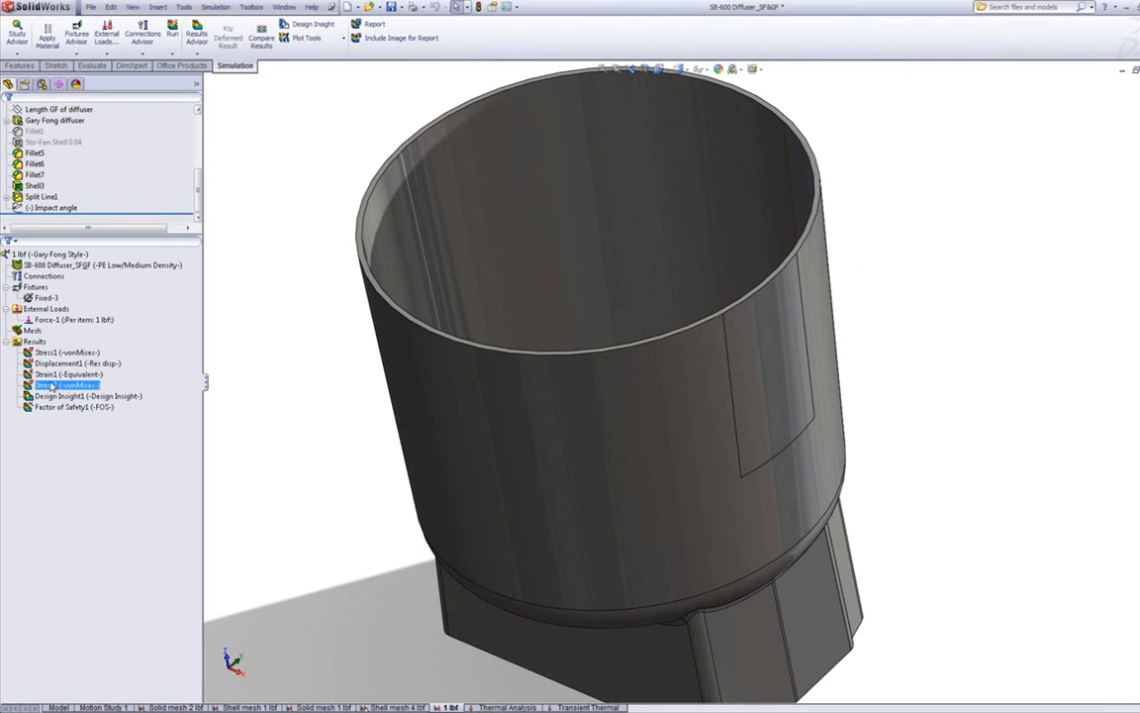
{"action": "double_click", "coordinate": [52, 386]}
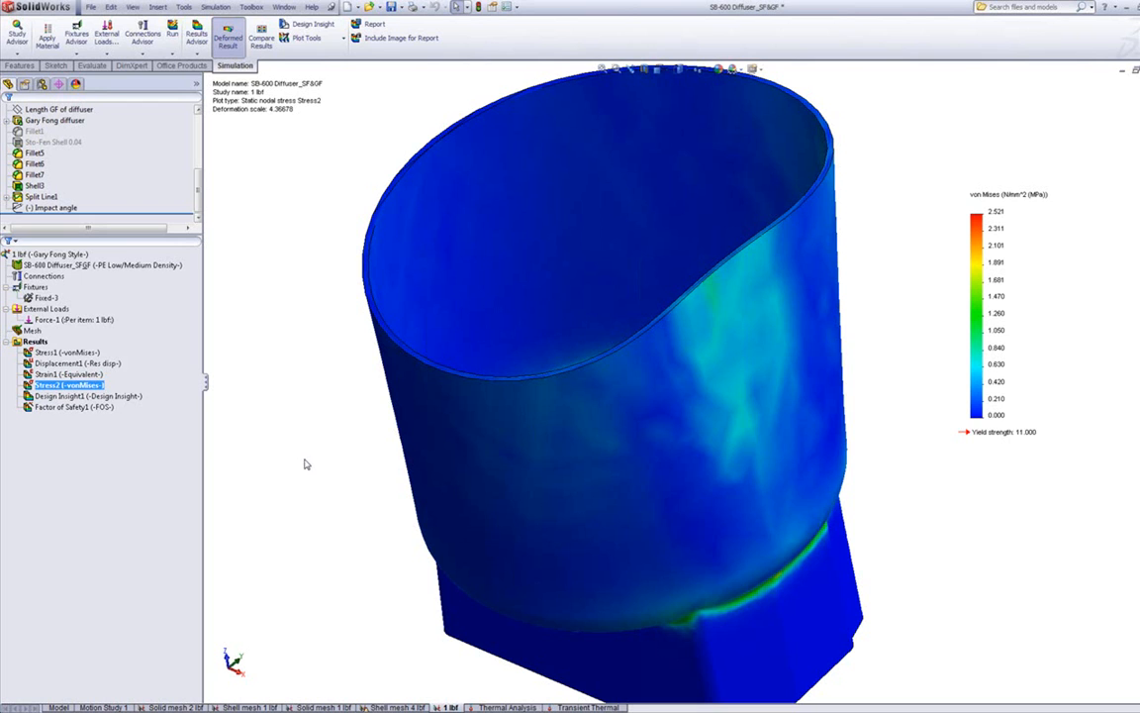
Try to list the pin, bolt and bearing forces from the 1 lbf study's results, and dismiss the message.
{"action": "left_click", "coordinate": [36, 341]}
{"action": "right_click", "coordinate": [30, 343]}
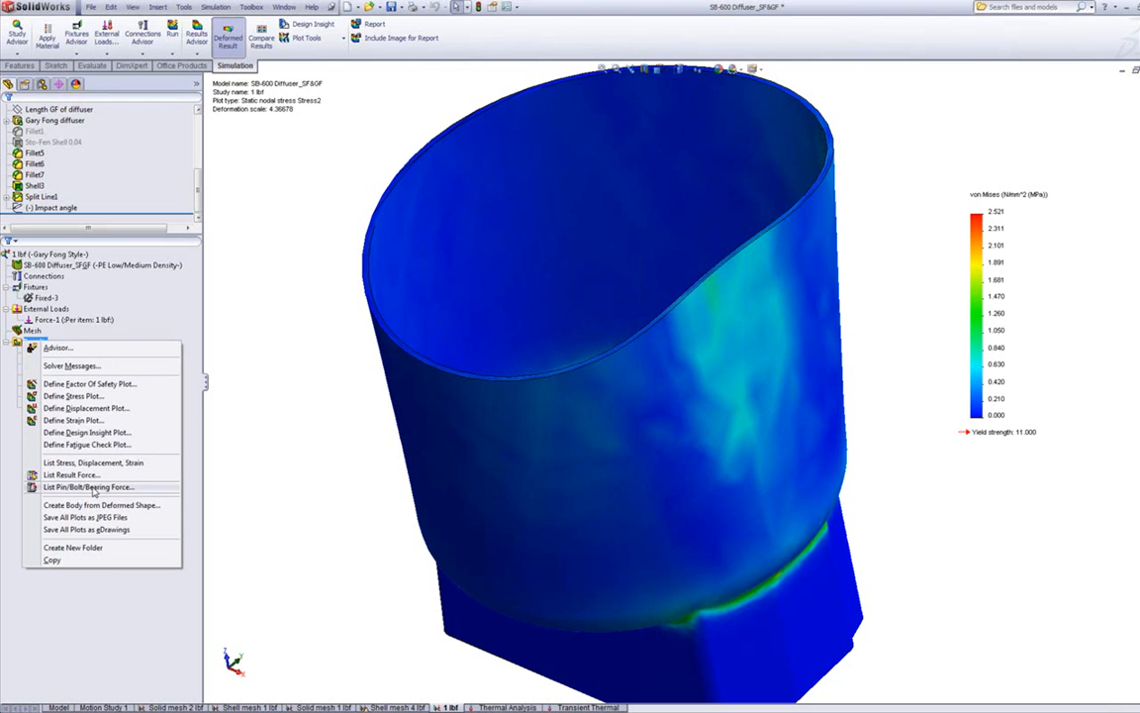
{"action": "left_click", "coordinate": [94, 487]}
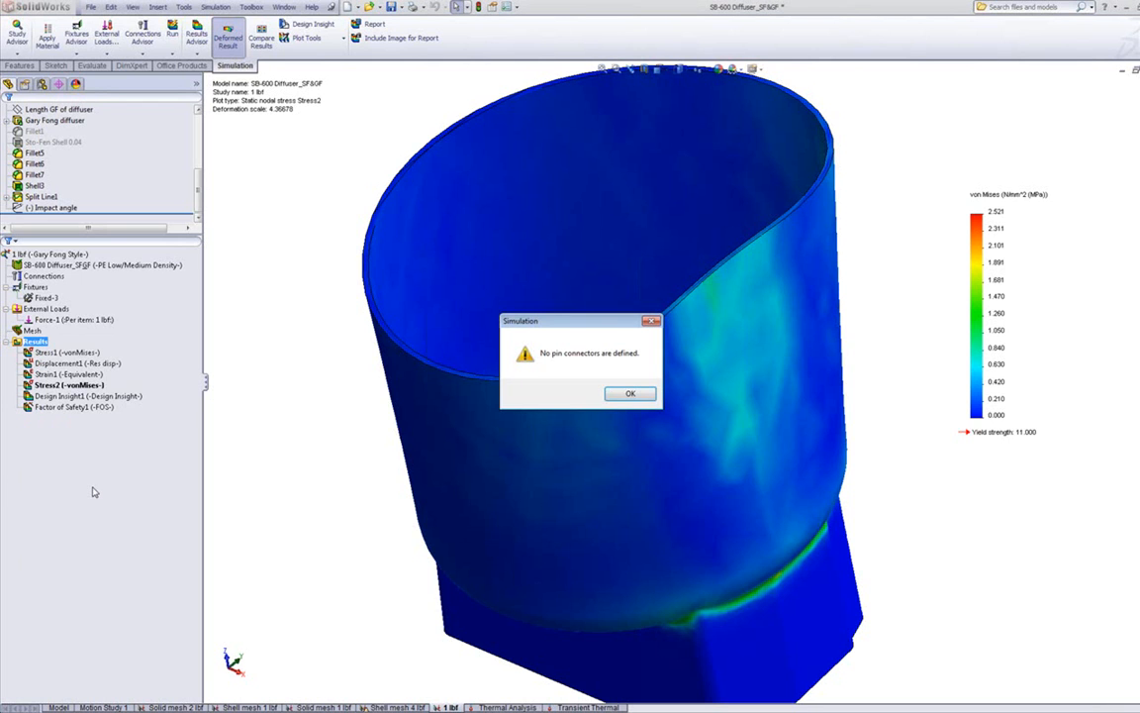
{"action": "left_click", "coordinate": [630, 395]}
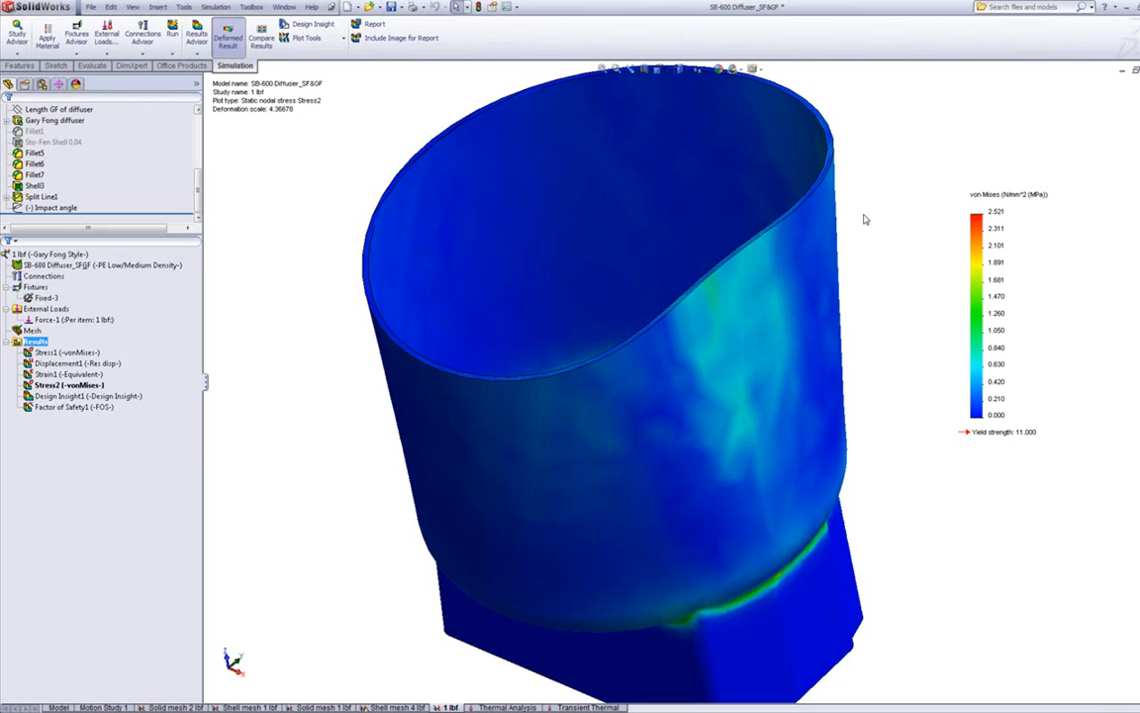
Switch to the Simulation 102 slide show in PowerPoint.
{"action": "key", "text": "alt+Tab"}
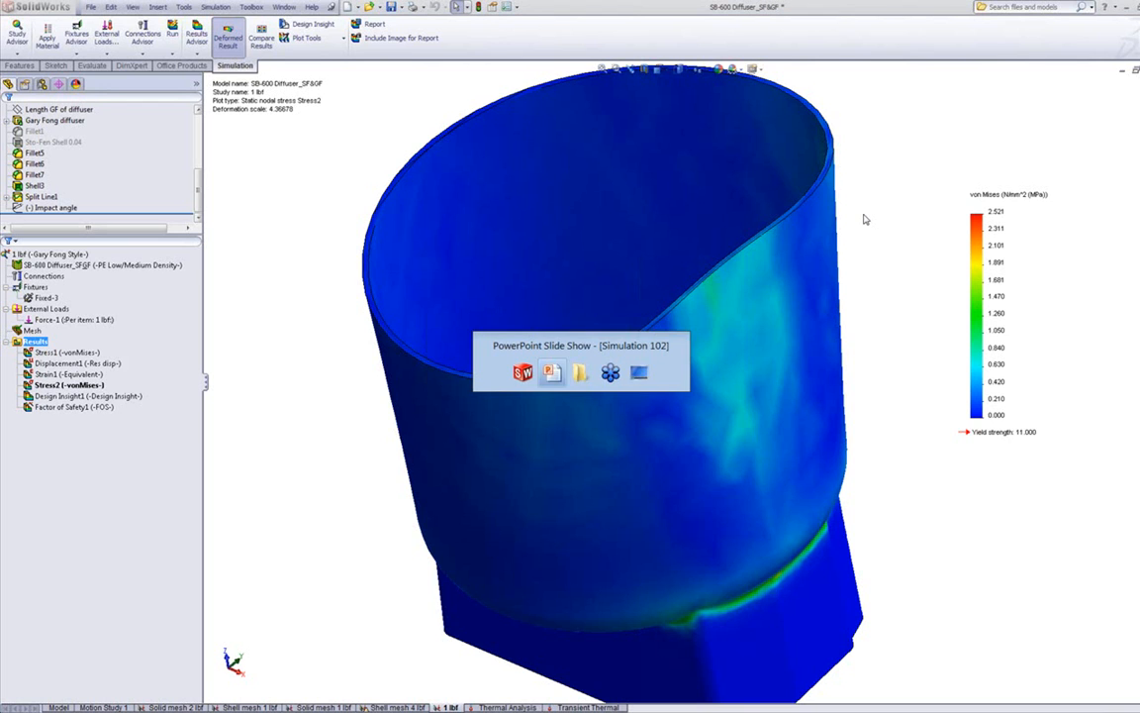
{"action": "key", "text": "Left"}
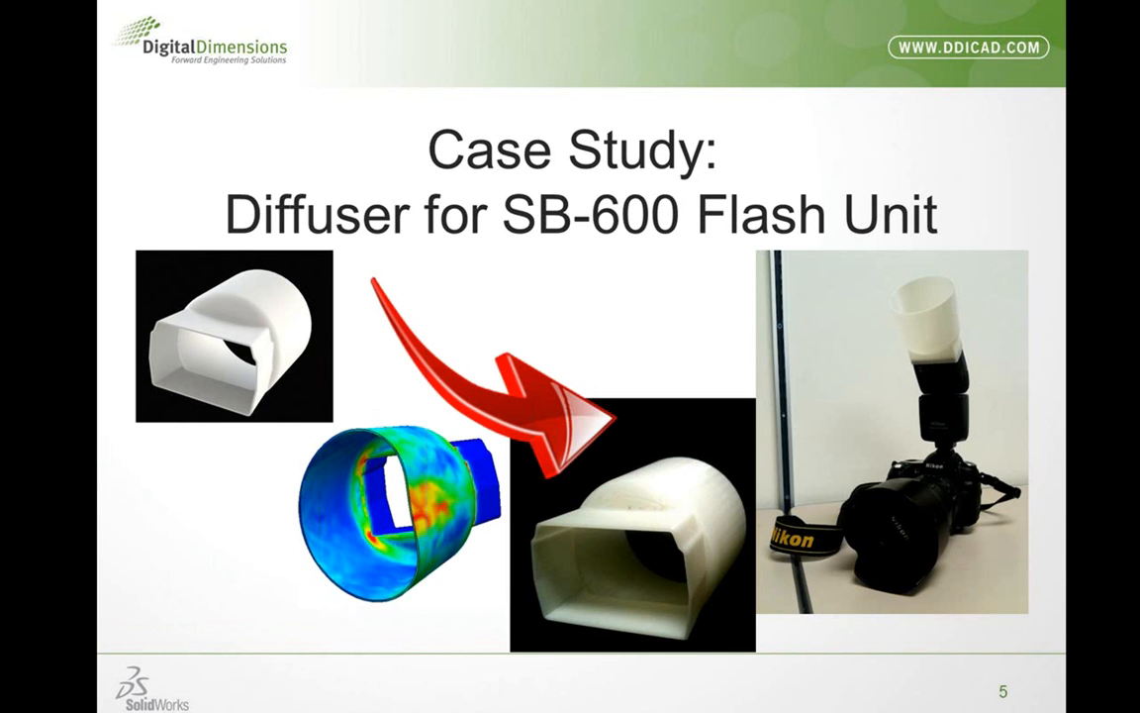
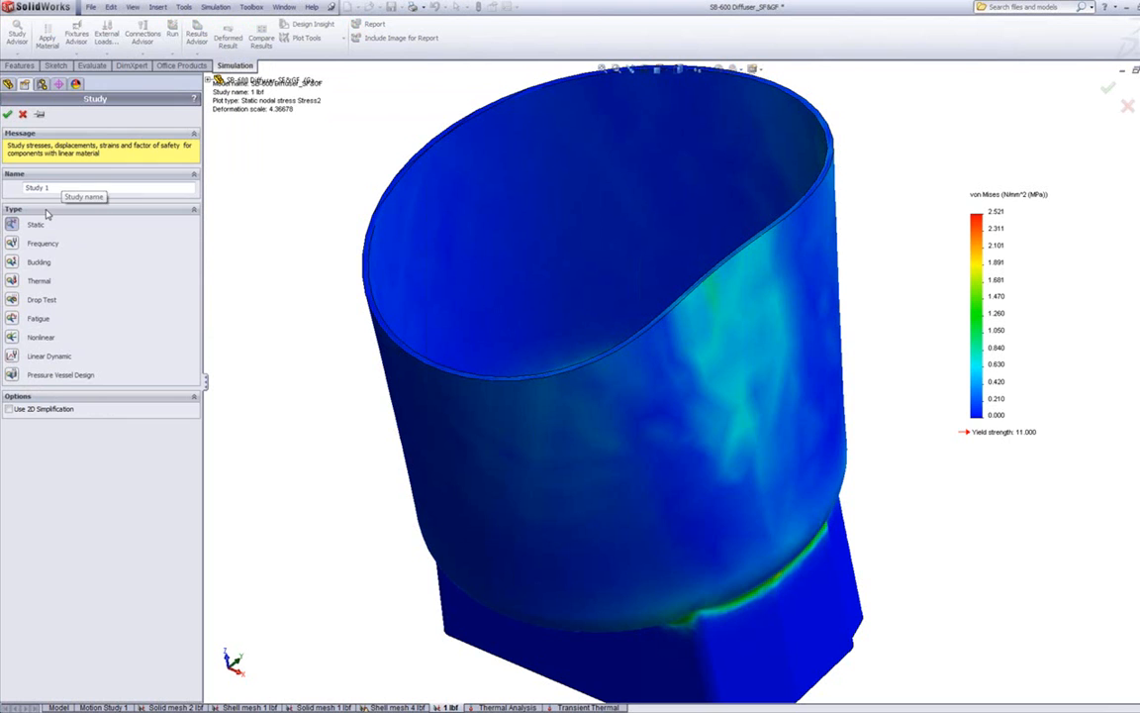
Create a Thermal study named "steady state".
{"action": "left_click", "coordinate": [28, 280]}
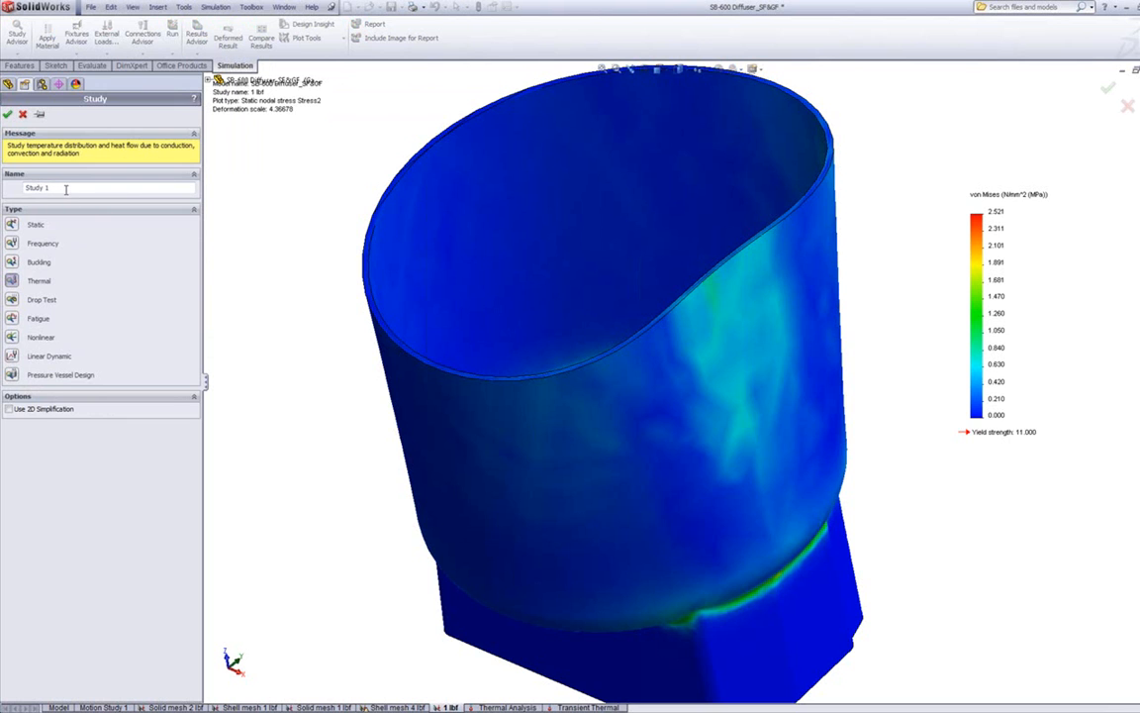
{"action": "type", "text": "steady state"}
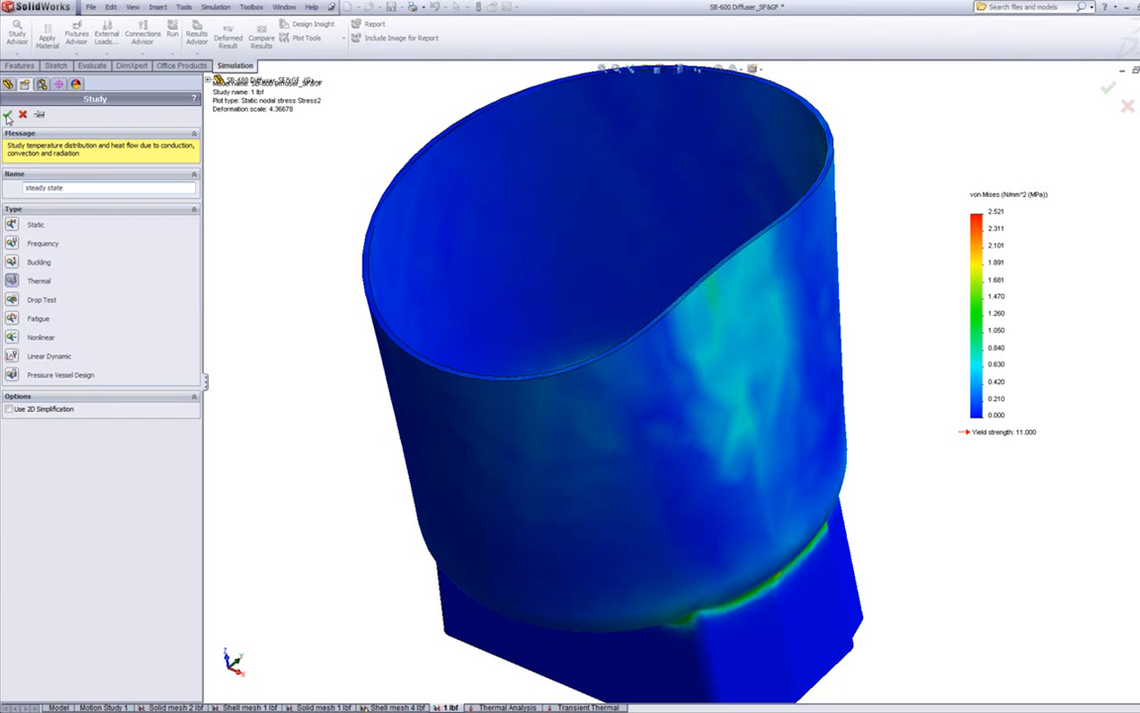
{"action": "left_click", "coordinate": [7, 114]}
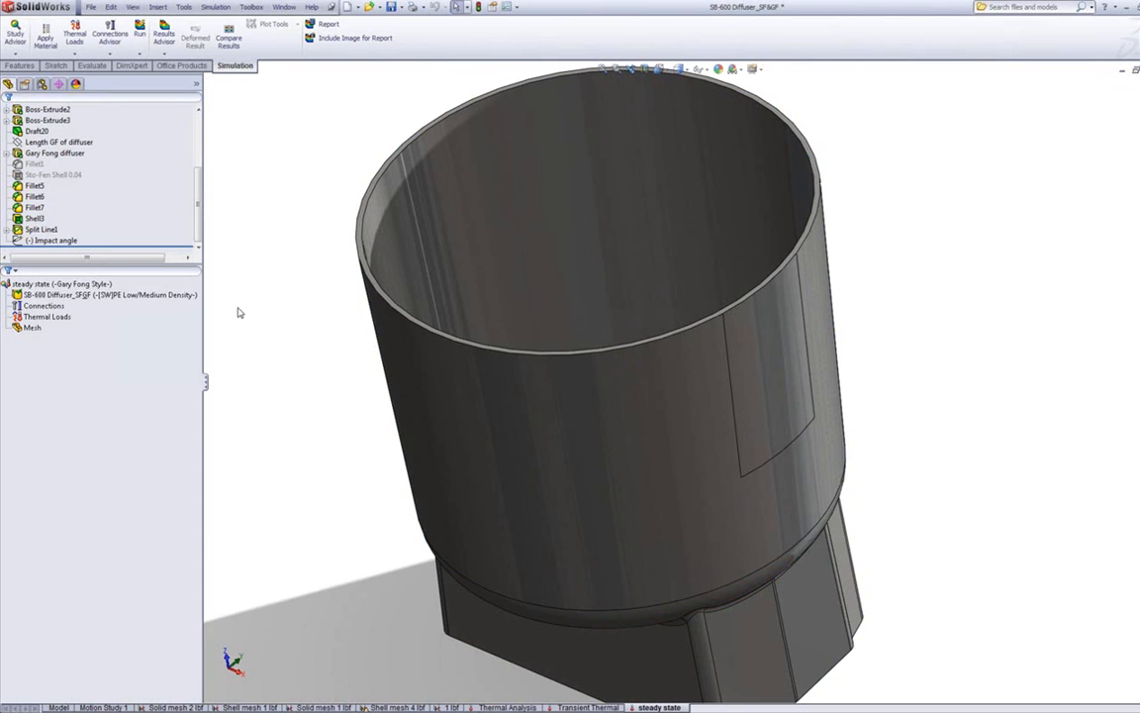
Check which contact set types the steady state study offers under Connections, without defining a contact set.
{"action": "left_click", "coordinate": [119, 296]}
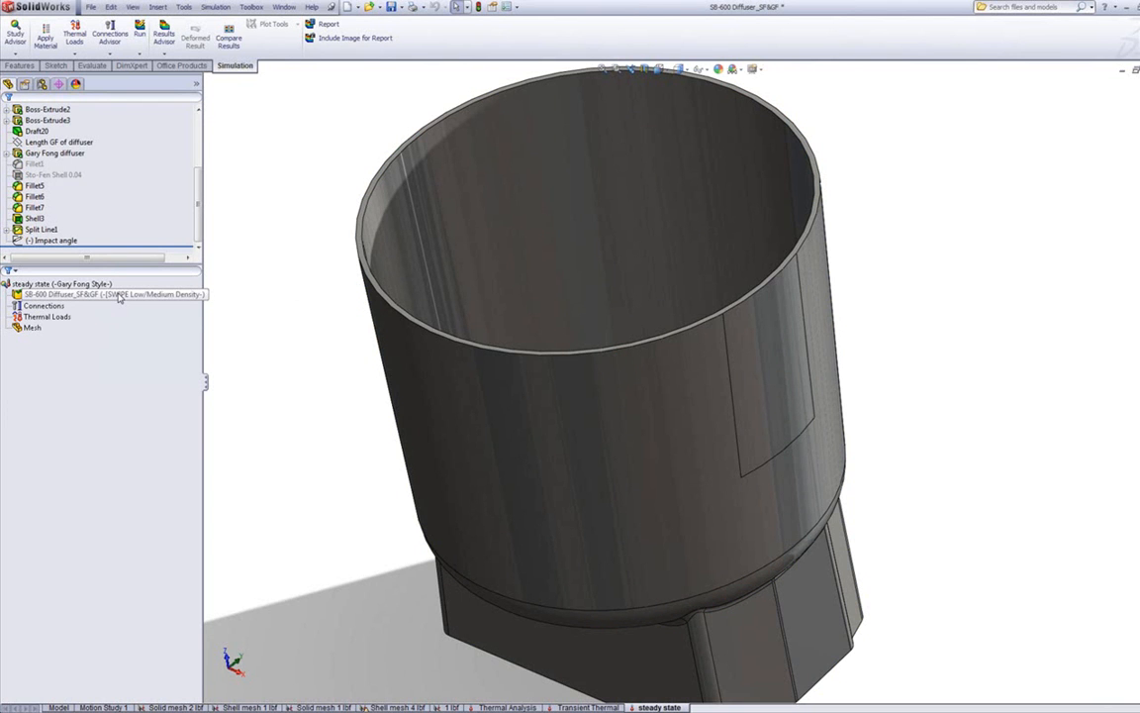
{"action": "left_click", "coordinate": [47, 306]}
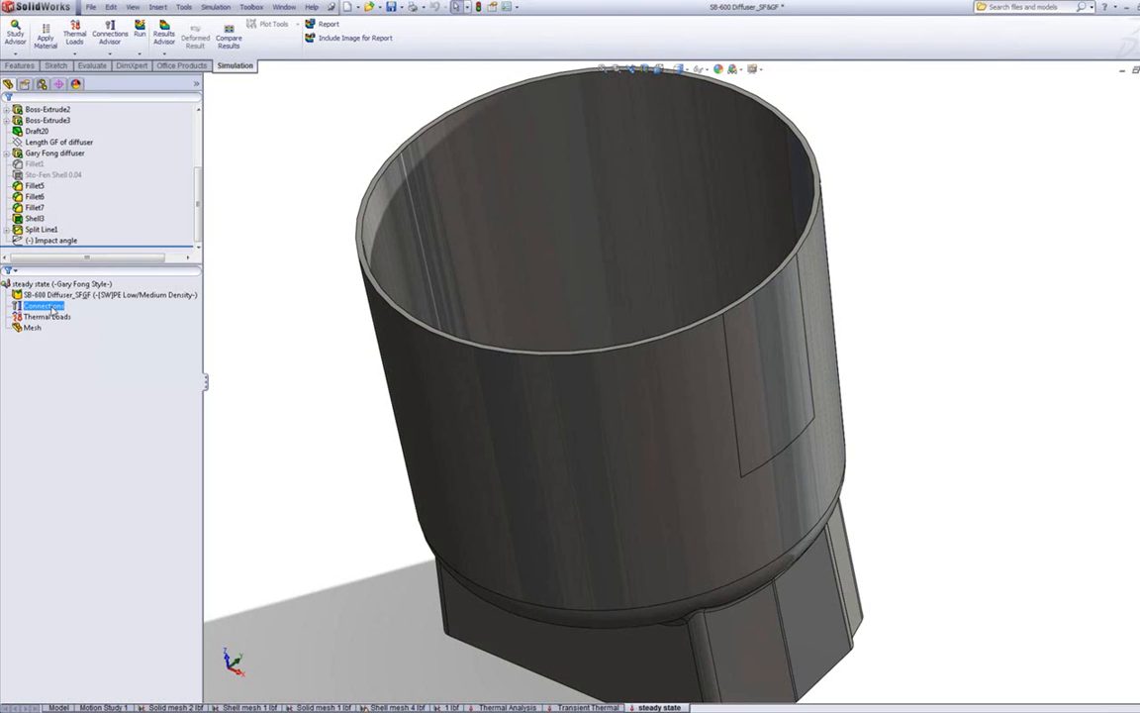
{"action": "right_click", "coordinate": [52, 308]}
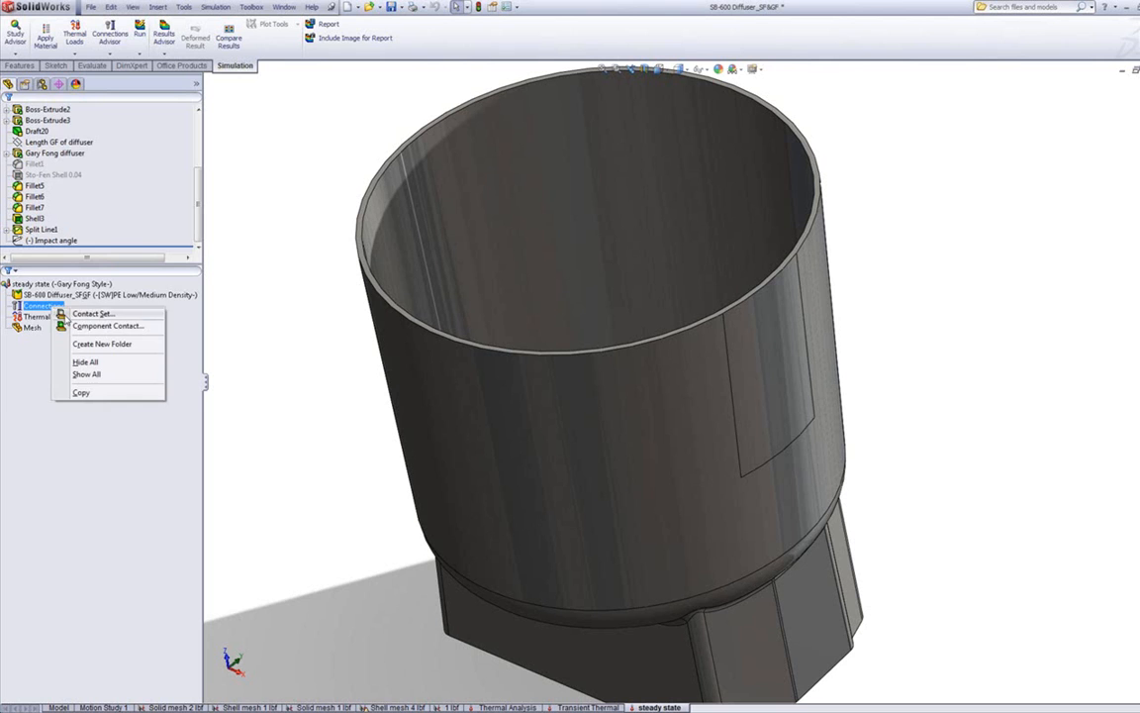
{"action": "left_click", "coordinate": [65, 315]}
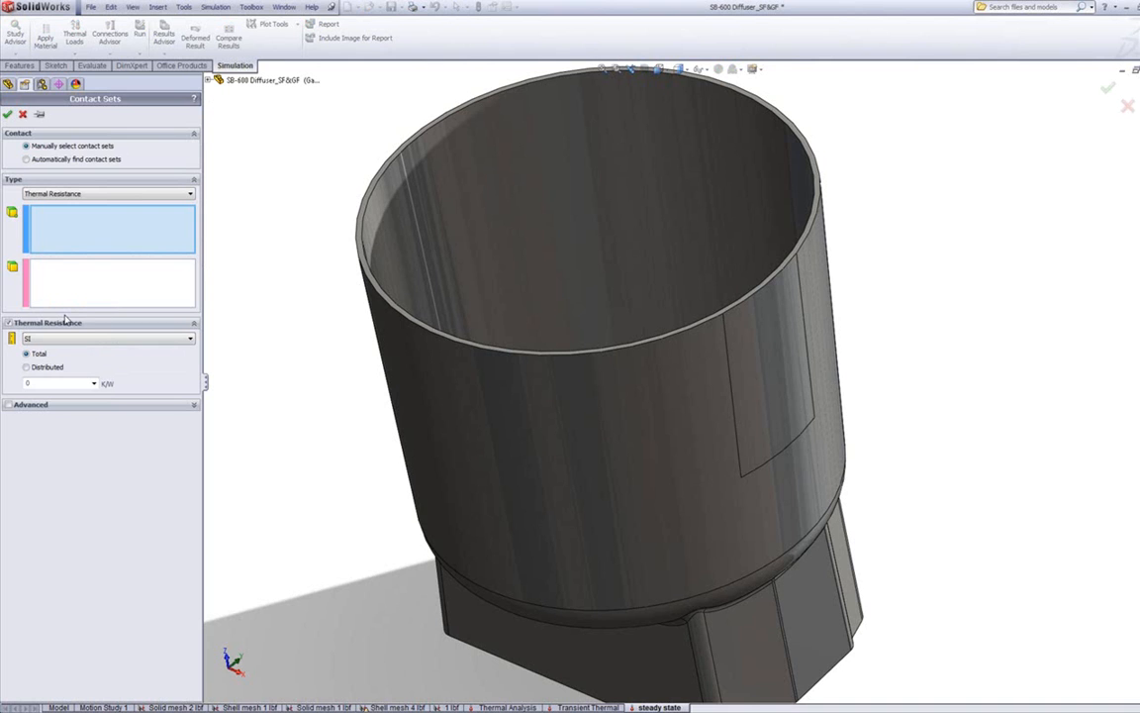
{"action": "left_click", "coordinate": [191, 196]}
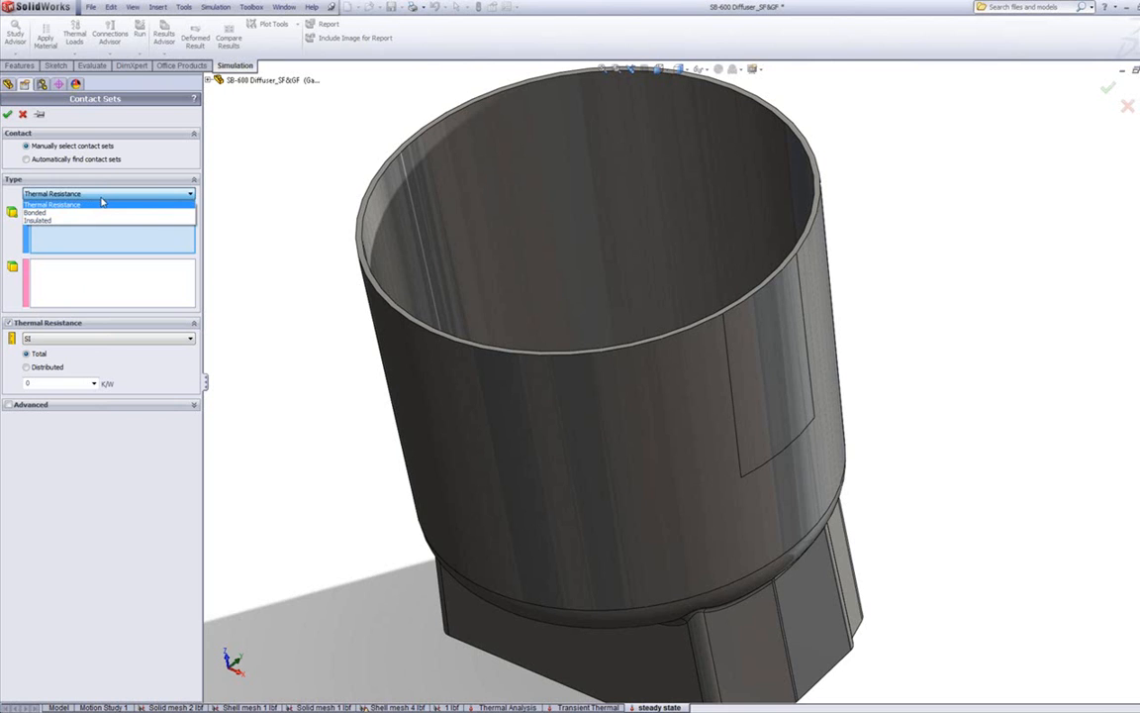
{"action": "left_click", "coordinate": [24, 113]}
{"action": "left_click", "coordinate": [23, 114]}
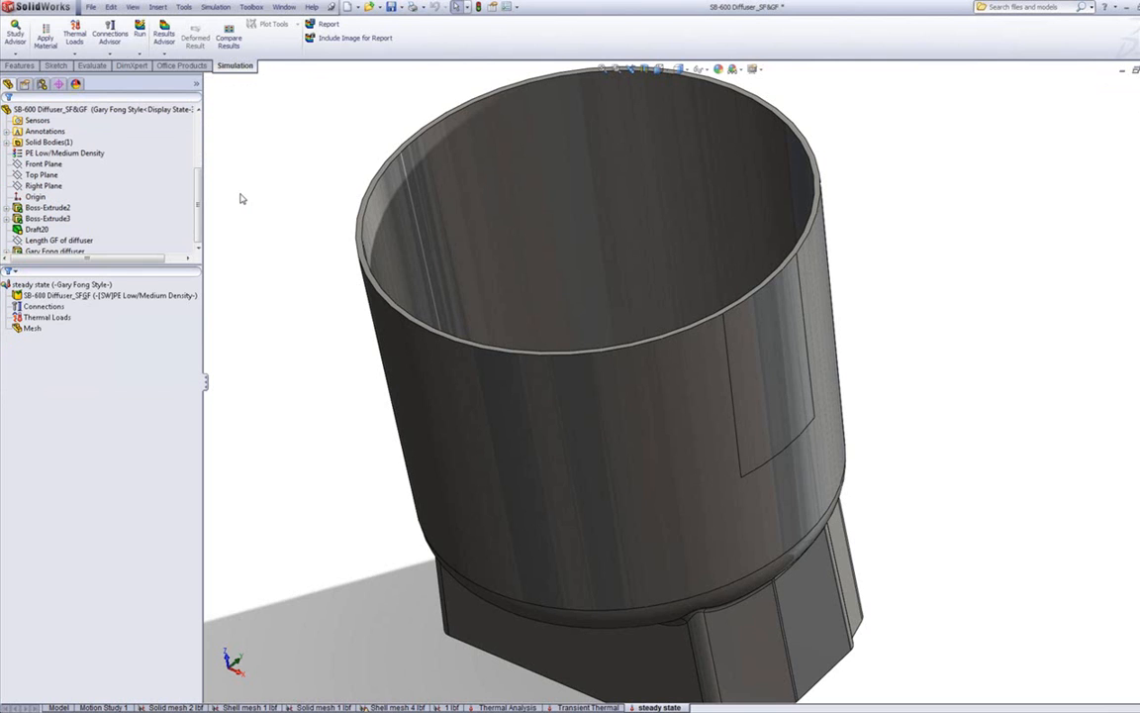
Apply a Heat Power load of 2000 W per item to the curved inner face where the diffuser's cup meets its base.
{"action": "left_click", "coordinate": [54, 307]}
{"action": "left_click", "coordinate": [68, 317]}
{"action": "right_click", "coordinate": [57, 319]}
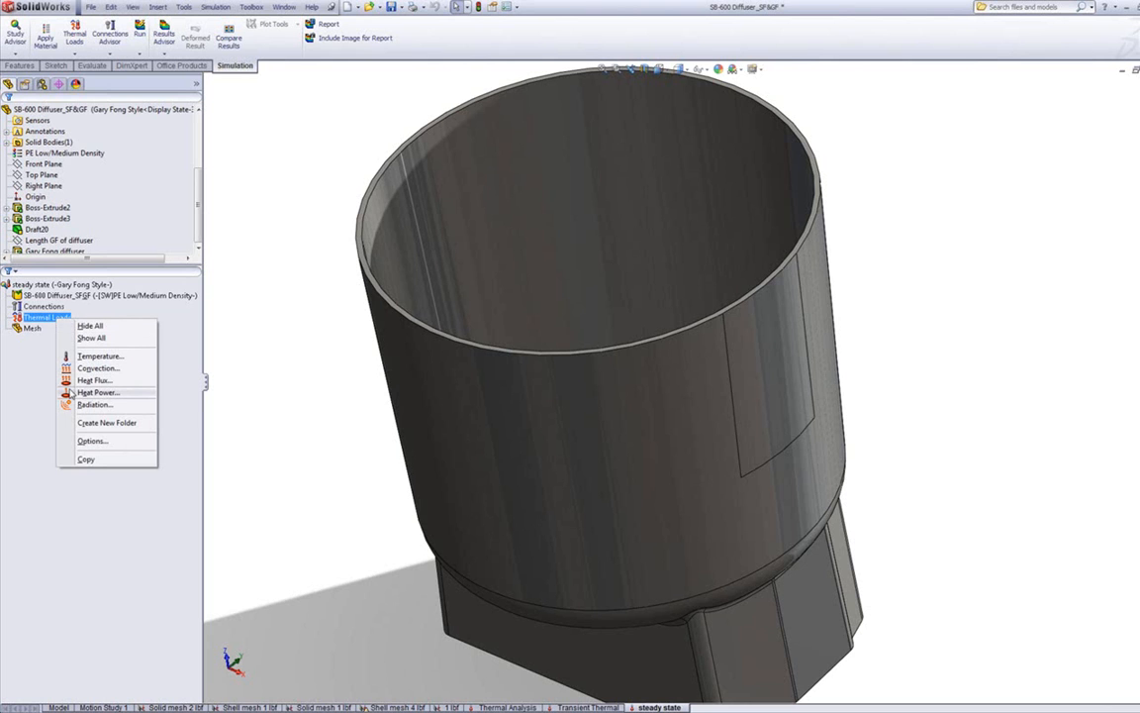
{"action": "left_click", "coordinate": [96, 393]}
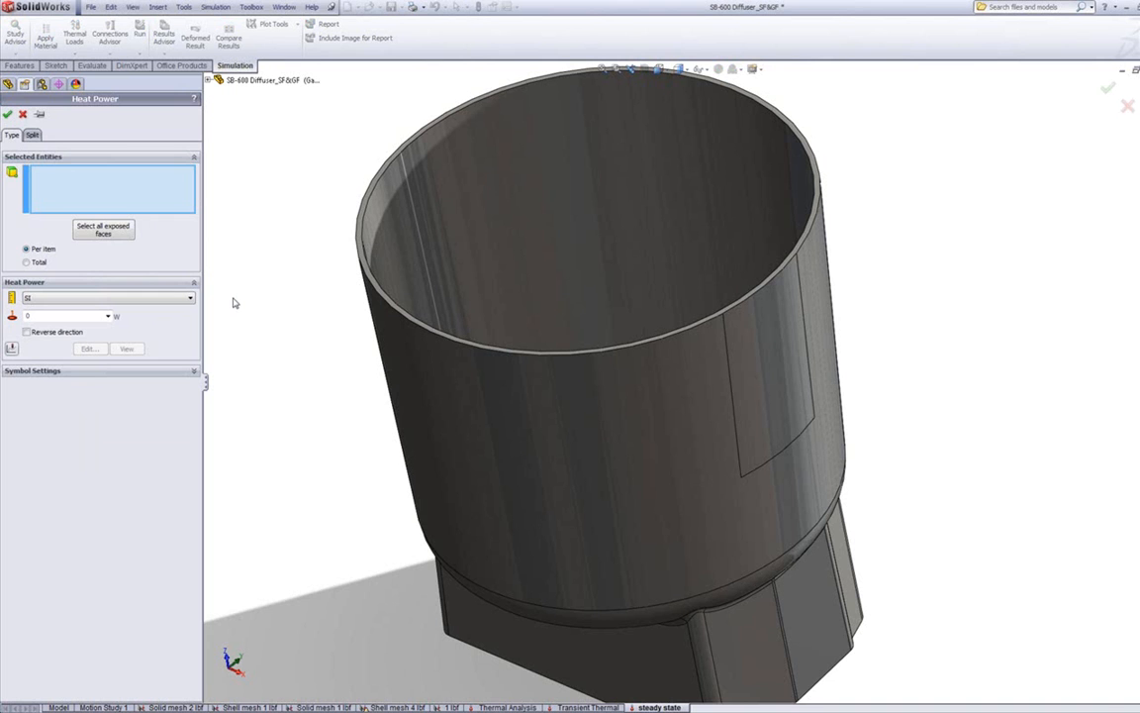
{"action": "middle_click_drag", "start_coordinate": [364, 325], "coordinate": [583, 191]}
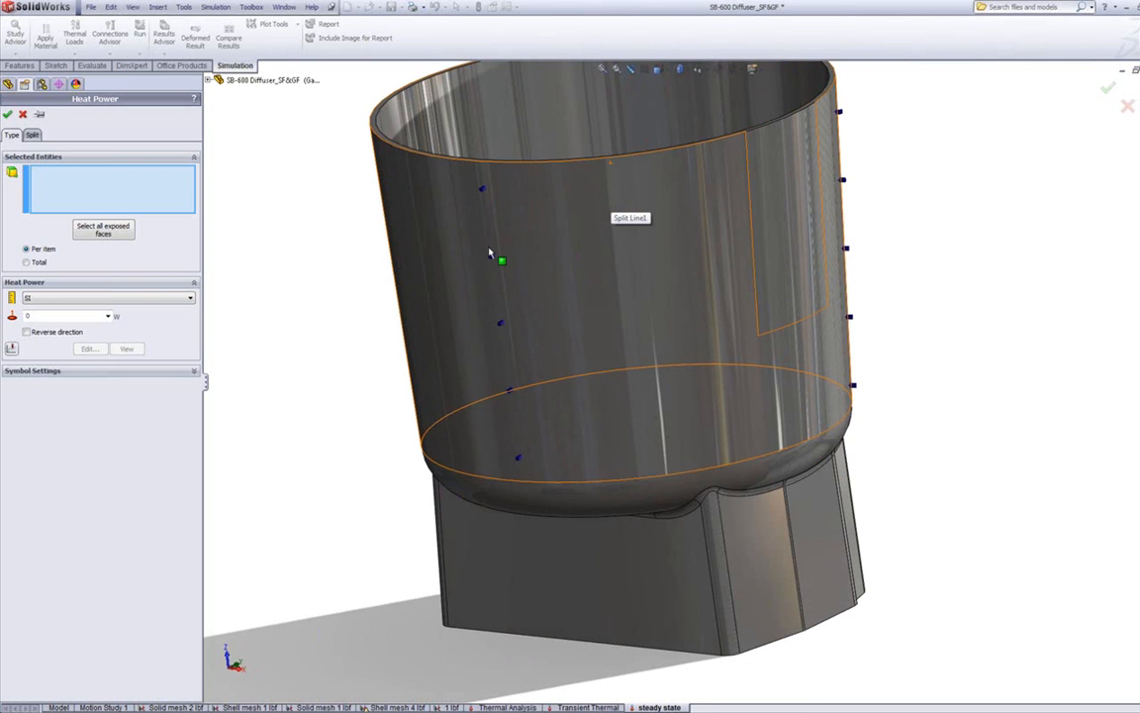
{"action": "middle_click_drag", "start_coordinate": [317, 306], "coordinate": [309, 384]}
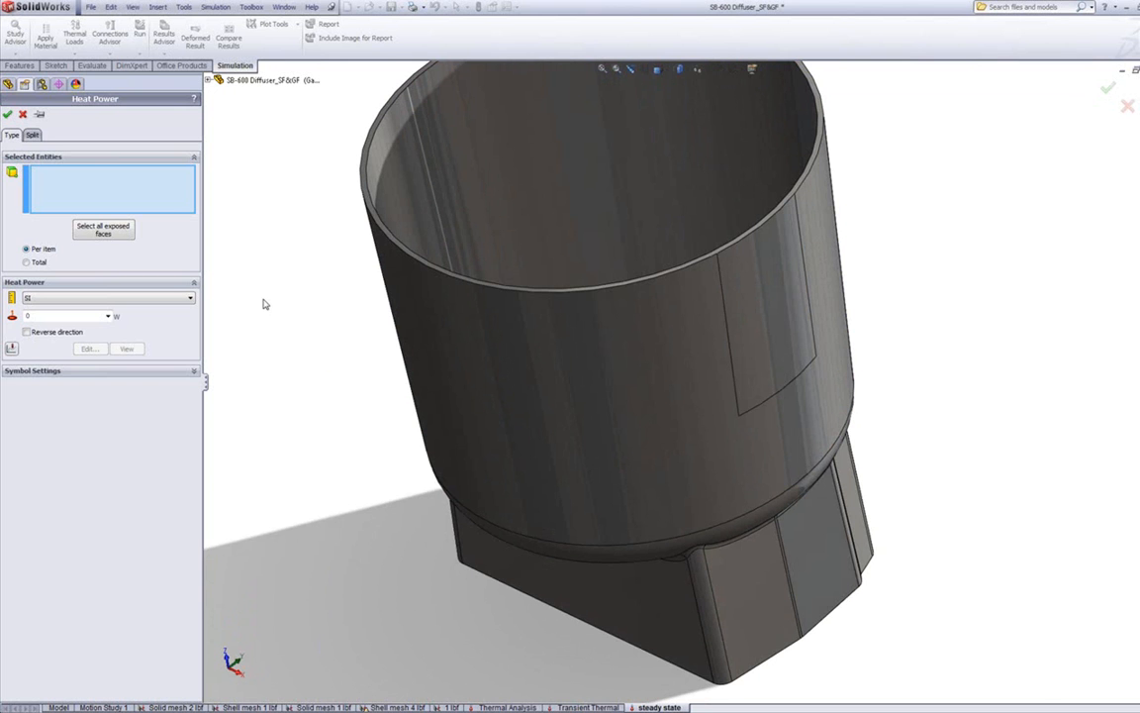
{"action": "middle_click_drag", "start_coordinate": [272, 285], "coordinate": [316, 285]}
{"action": "middle_click_drag", "start_coordinate": [446, 241], "coordinate": [531, 298]}
{"action": "left_click", "coordinate": [532, 299]}
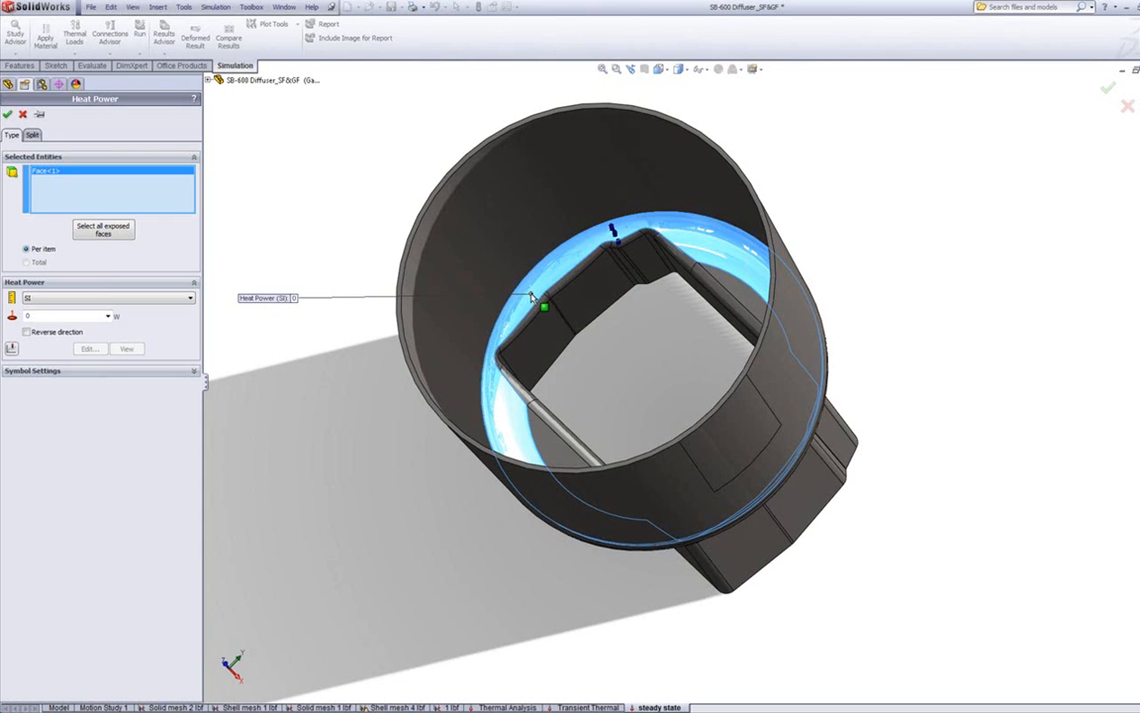
{"action": "left_click", "coordinate": [44, 317]}
{"action": "type", "text": "2000"}
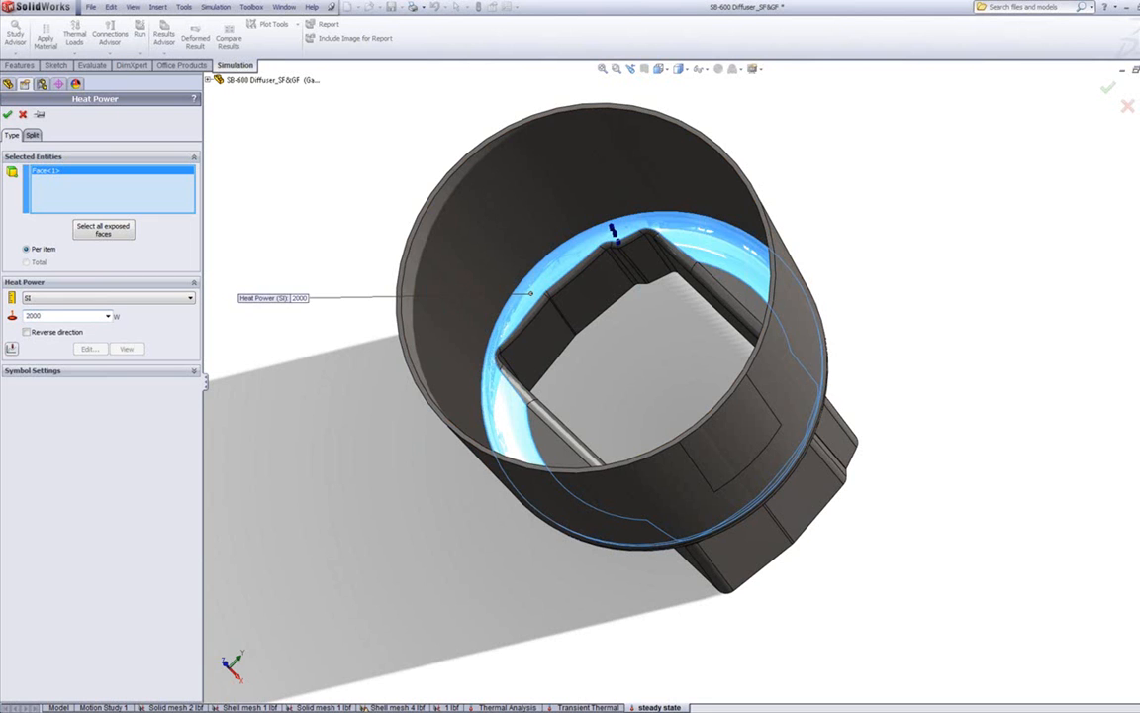
{"action": "left_click", "coordinate": [9, 115]}
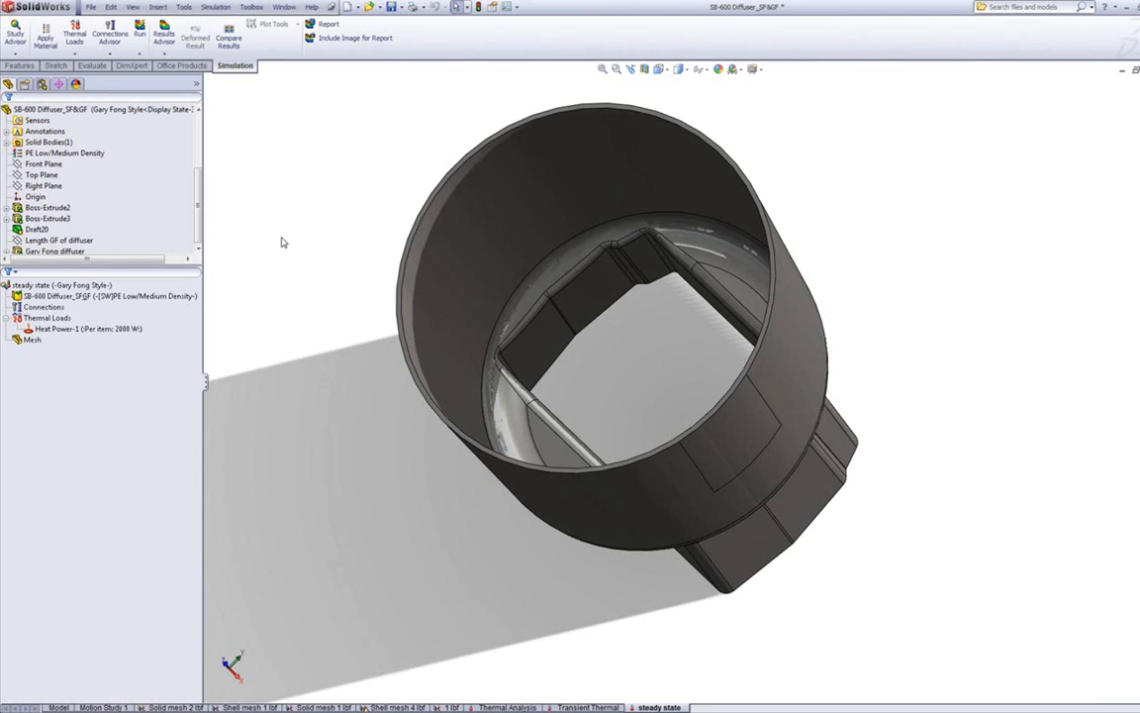
Start a Convection load with a convection coefficient of 20 W/(m^2.K) and a bulk ambient temperature of 300 Kelvin.
{"action": "left_click", "coordinate": [59, 319]}
{"action": "right_click", "coordinate": [57, 321]}
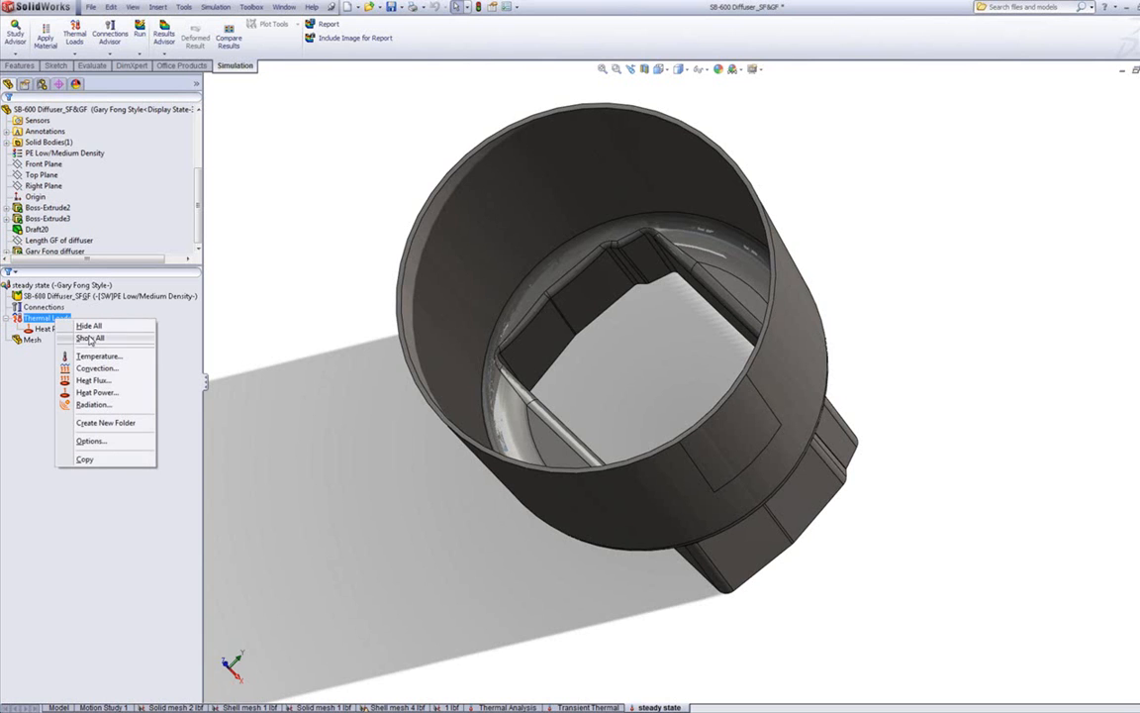
{"action": "left_click", "coordinate": [96, 369]}
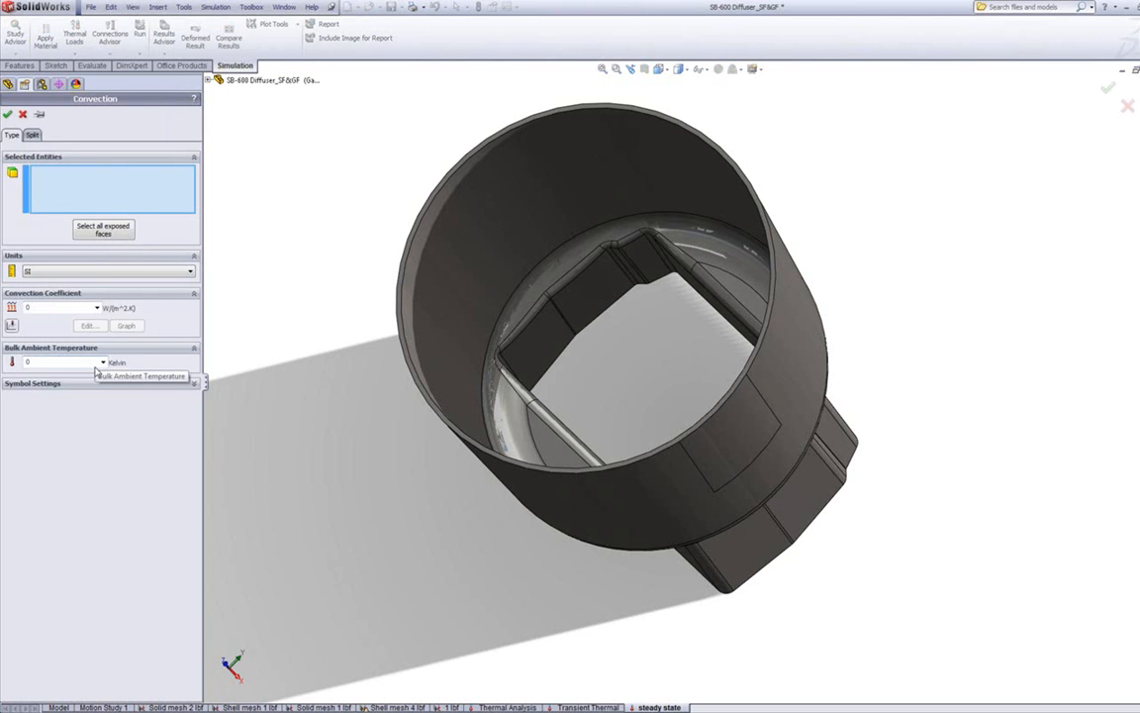
{"action": "left_click", "coordinate": [43, 308]}
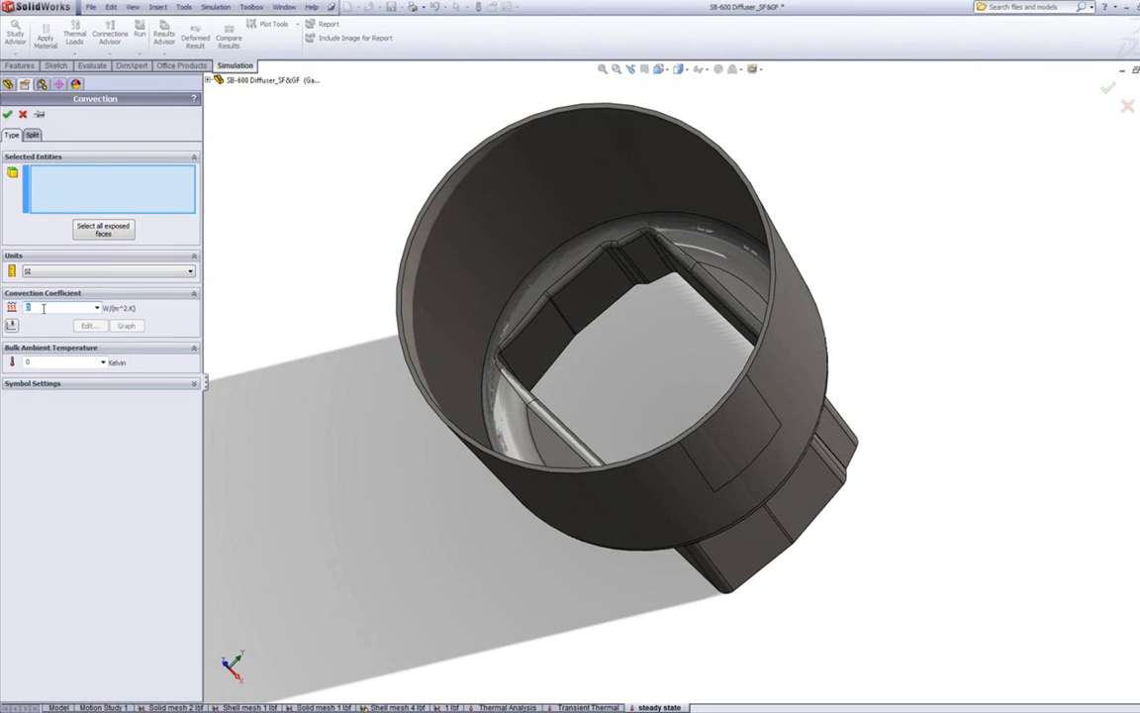
{"action": "type", "text": "20"}
{"action": "double_click", "coordinate": [49, 362]}
{"action": "type", "text": "300"}
Add the cup's inner wall, rim, outer wall and rectangular split patch to the convection faces.
{"action": "left_click", "coordinate": [430, 305]}
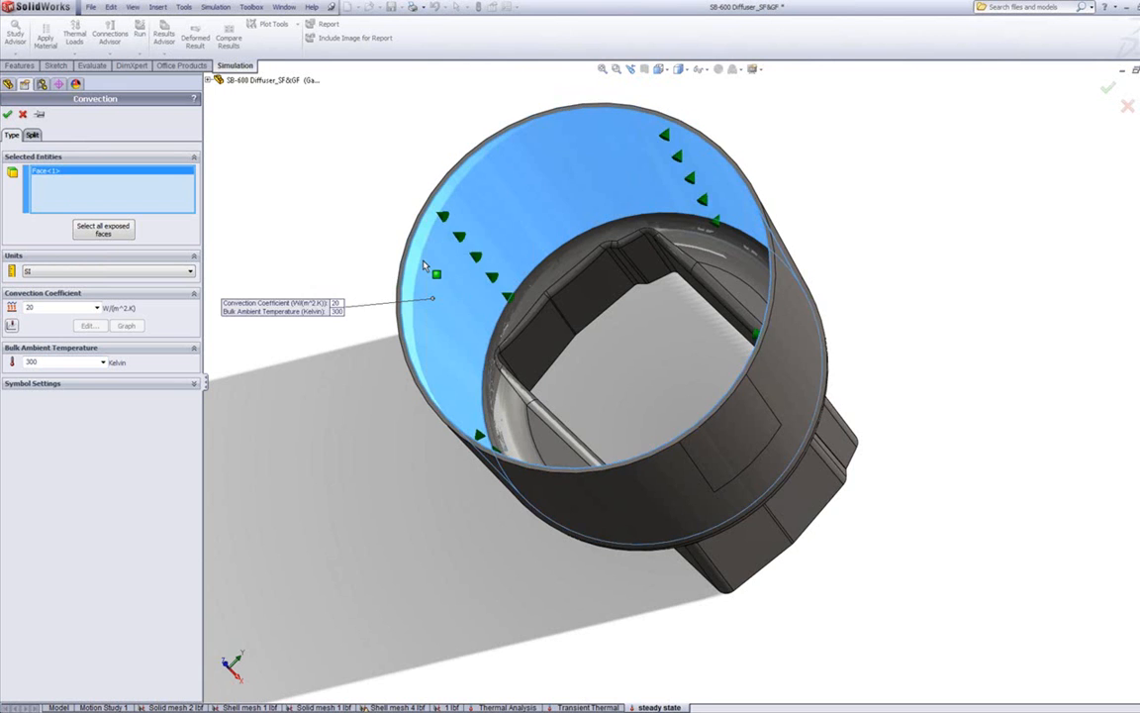
{"action": "scroll", "coordinate": [423, 261], "scroll_direction": "down", "scroll_amount": 2}
{"action": "scroll", "coordinate": [426, 259], "scroll_direction": "down", "scroll_amount": 2}
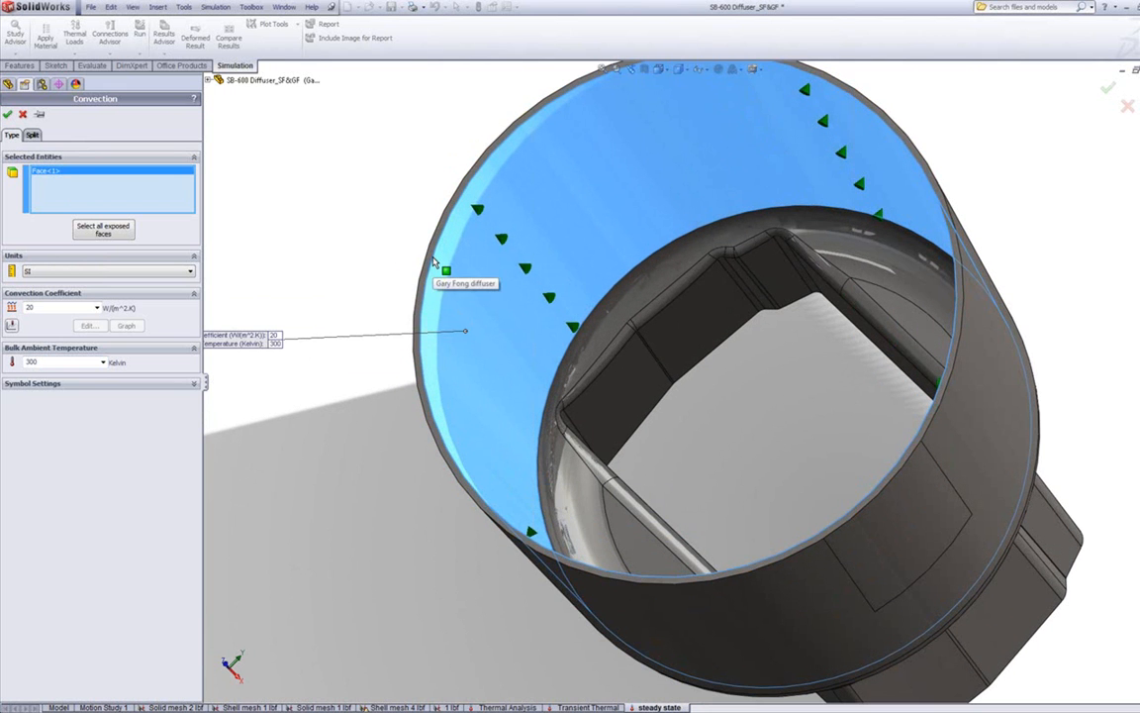
{"action": "left_click", "coordinate": [432, 257]}
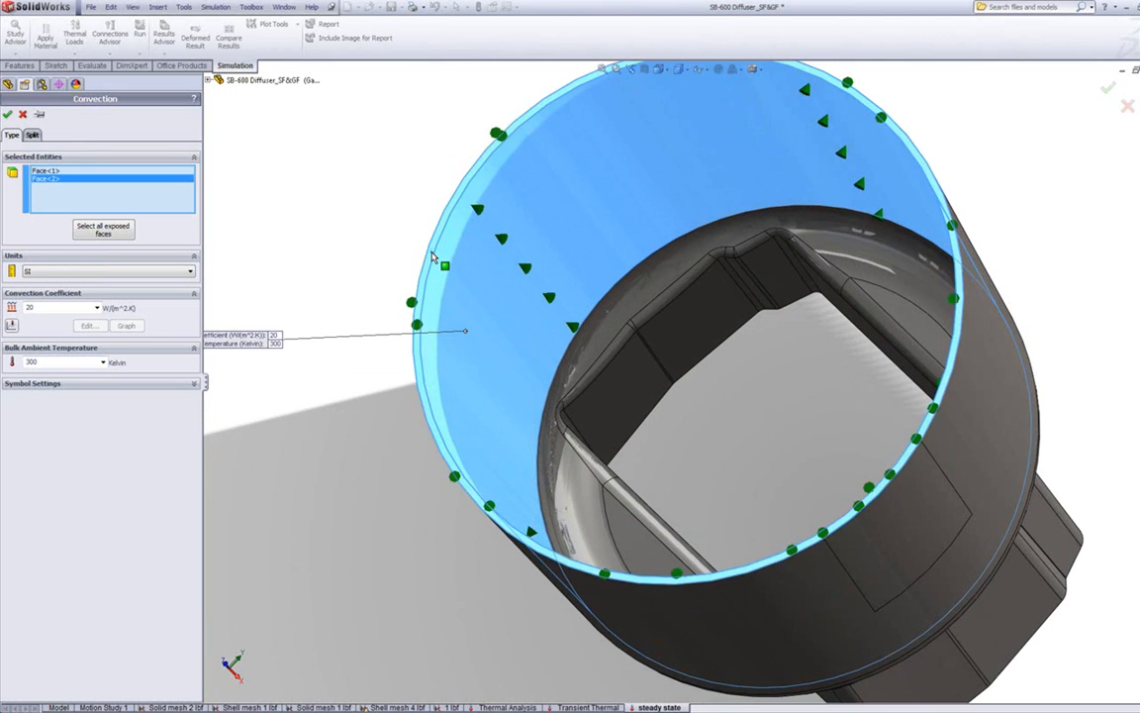
{"action": "left_click", "coordinate": [641, 622]}
{"action": "left_click", "coordinate": [880, 558]}
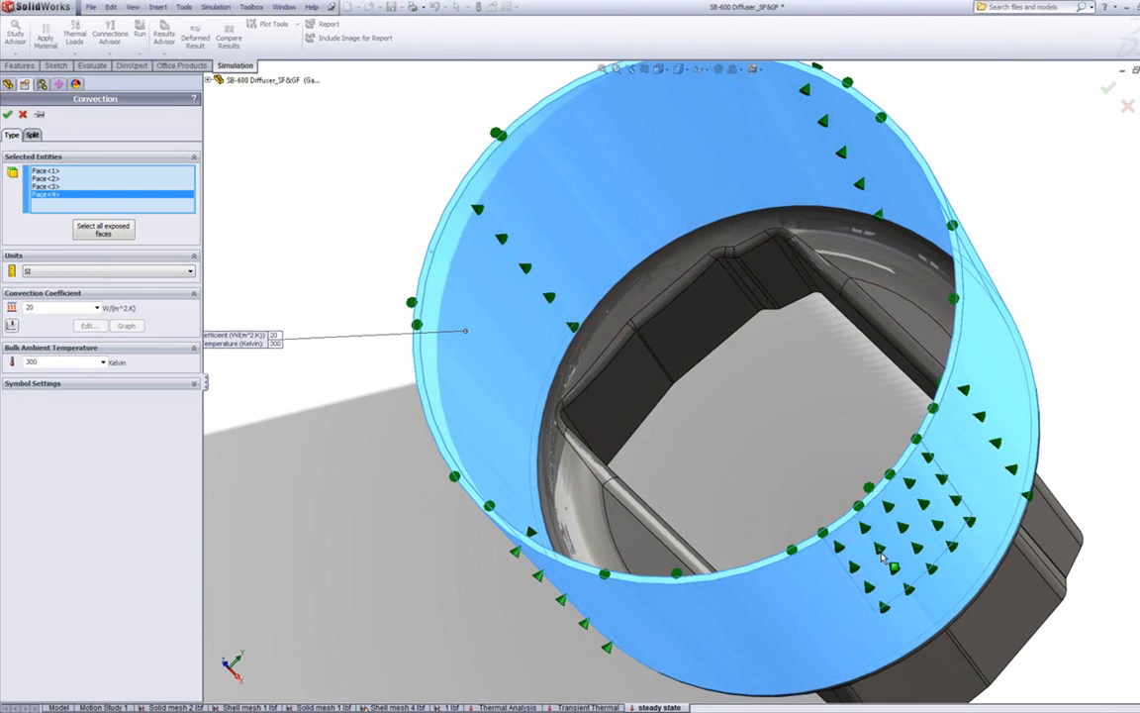
Add the outer faces along the near side of the diffuser's base, including the narrow corner faces, to the convection selection.
{"action": "left_click", "coordinate": [921, 676]}
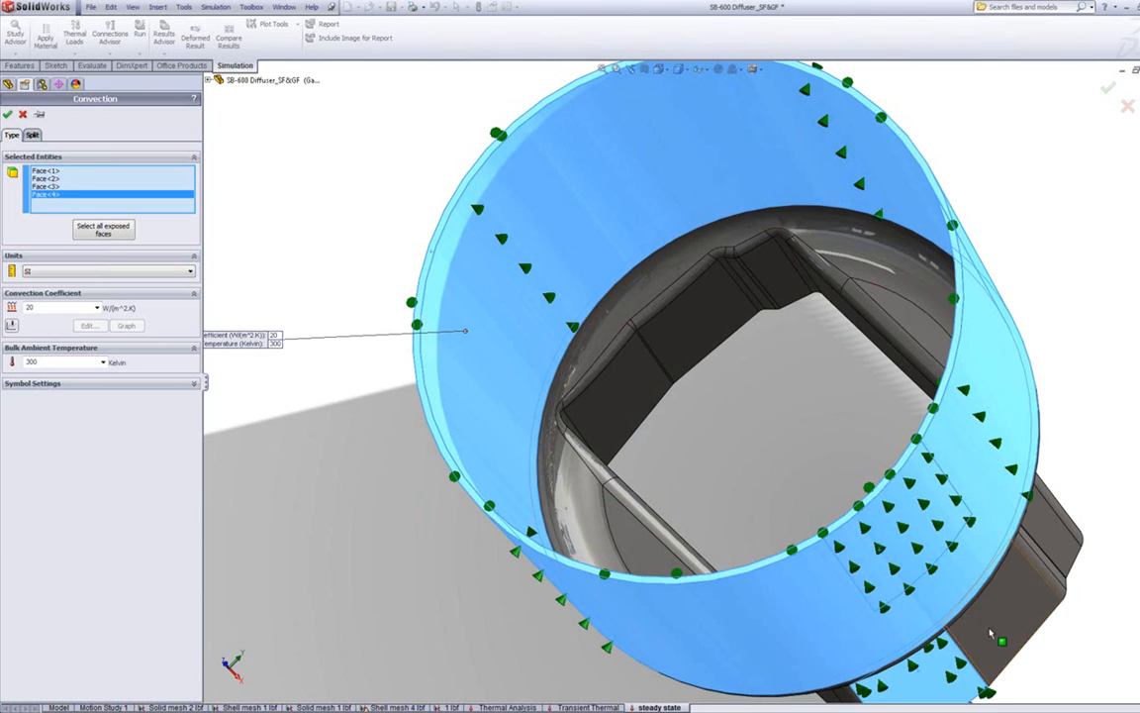
{"action": "left_click", "coordinate": [992, 633]}
{"action": "left_click", "coordinate": [1052, 560]}
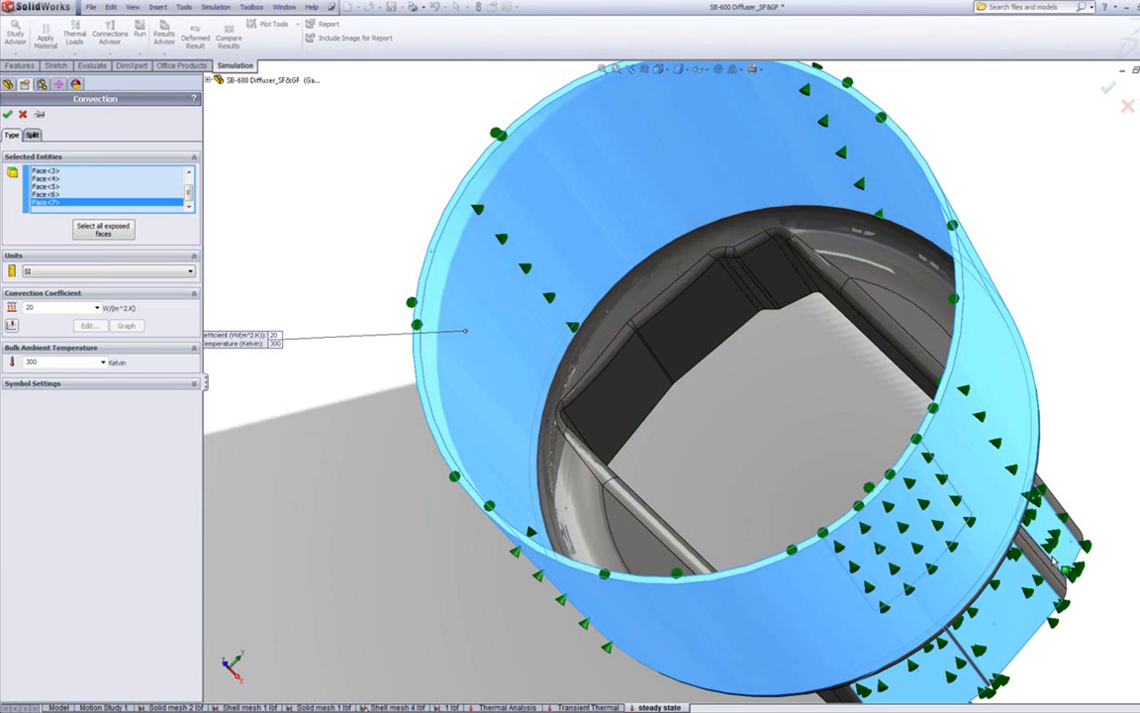
{"action": "scroll", "coordinate": [1052, 560], "scroll_direction": "down", "scroll_amount": 1}
{"action": "left_click", "coordinate": [1035, 574]}
{"action": "left_click", "coordinate": [1040, 573]}
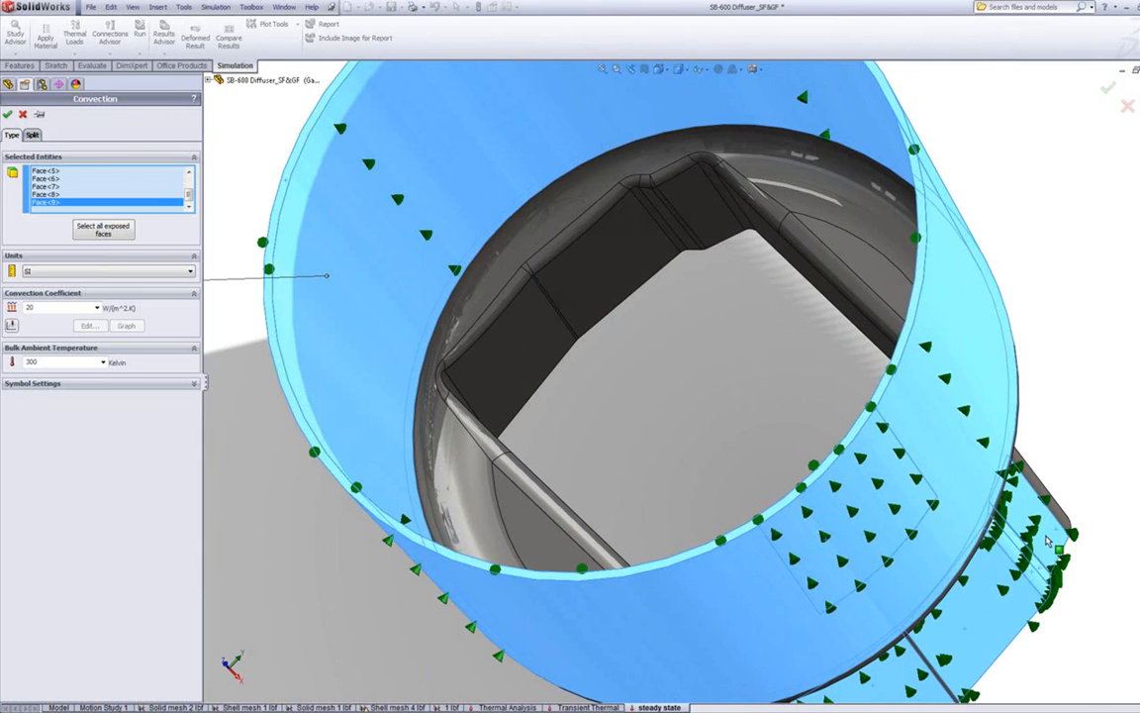
{"action": "left_click", "coordinate": [1059, 492]}
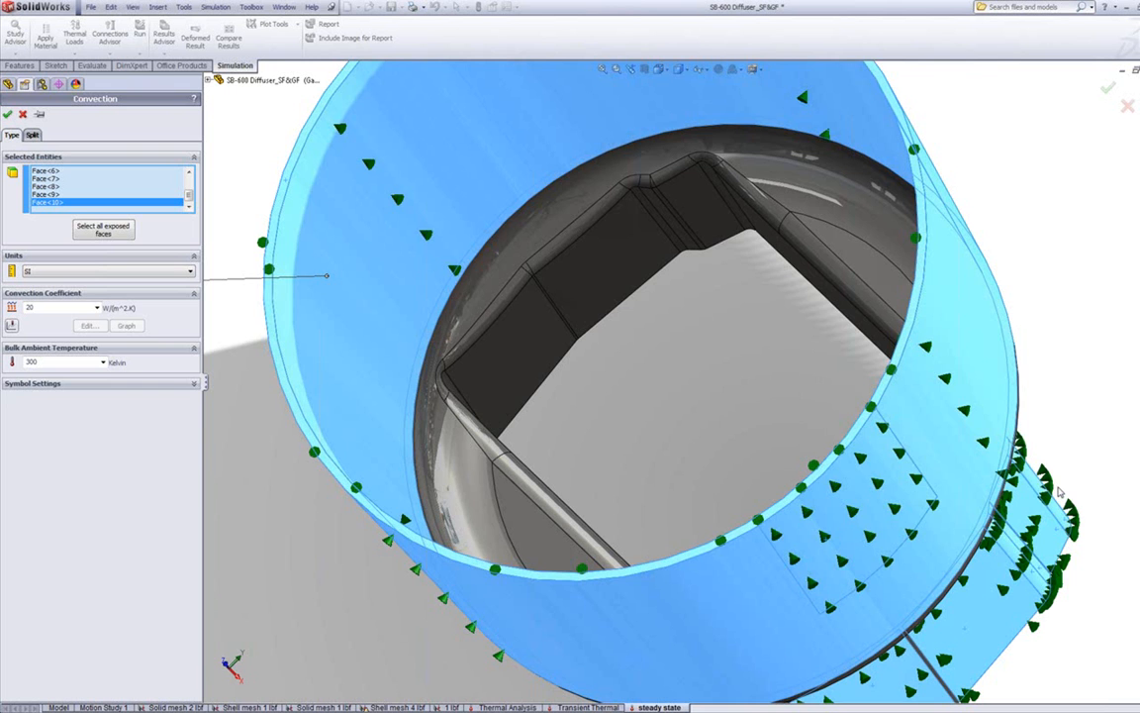
Add the remaining large outer faces around the diffuser's base to the convection selection and apply the load.
{"action": "middle_click_drag", "start_coordinate": [1059, 492], "coordinate": [1055, 492]}
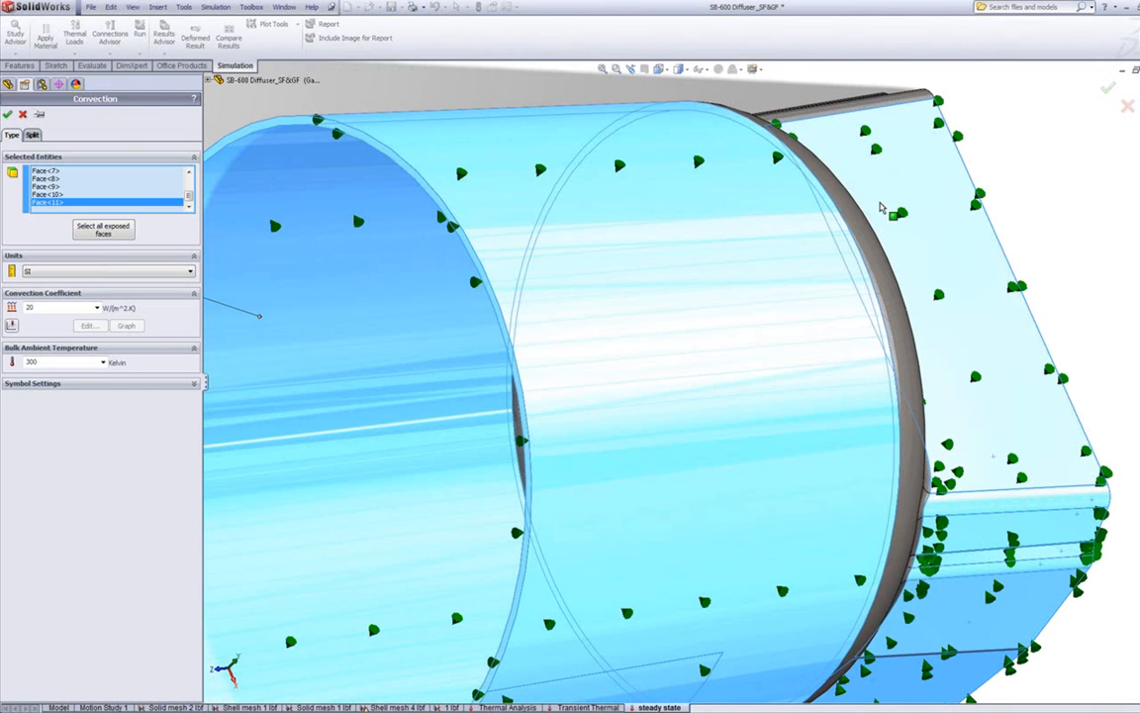
{"action": "middle_click_drag", "start_coordinate": [857, 168], "coordinate": [873, 286]}
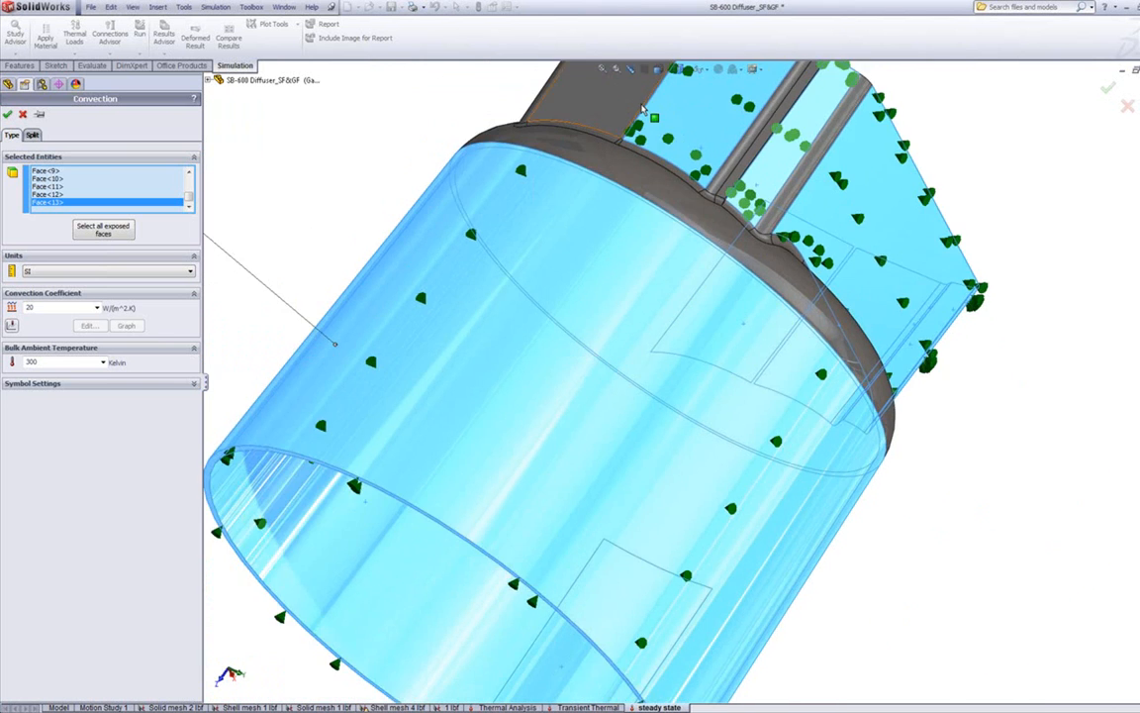
{"action": "middle_click_drag", "start_coordinate": [471, 116], "coordinate": [544, 134]}
{"action": "left_click", "coordinate": [516, 140]}
{"action": "middle_click_drag", "start_coordinate": [329, 168], "coordinate": [283, 211]}
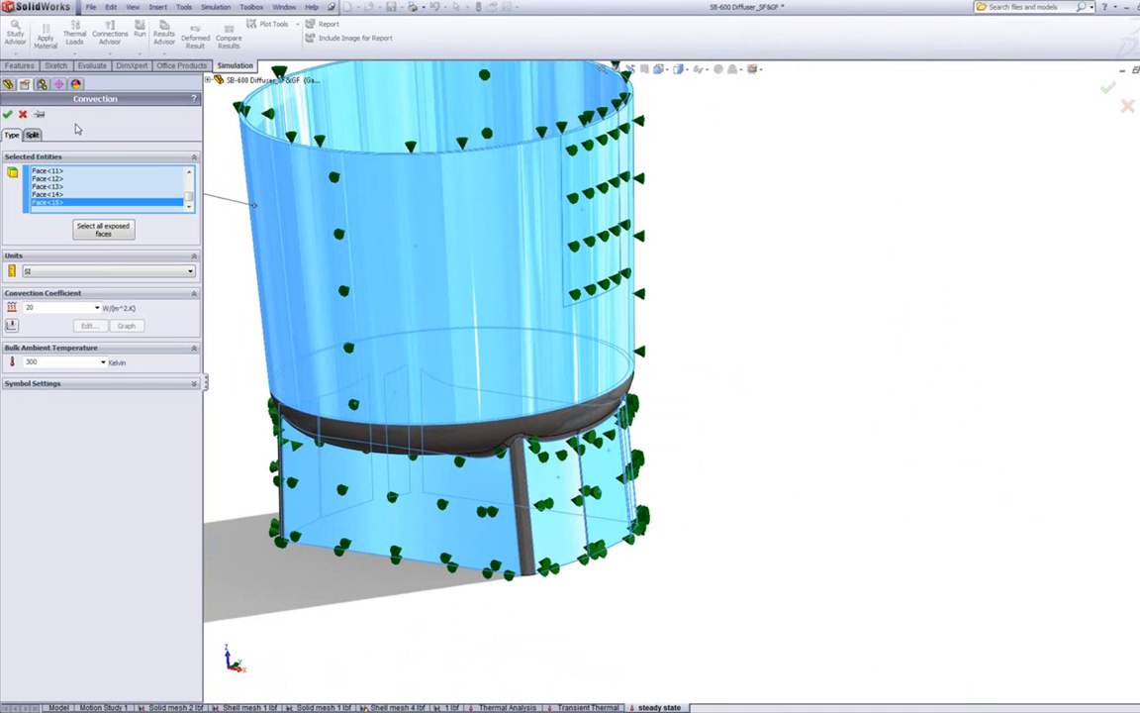
{"action": "left_click", "coordinate": [7, 116]}
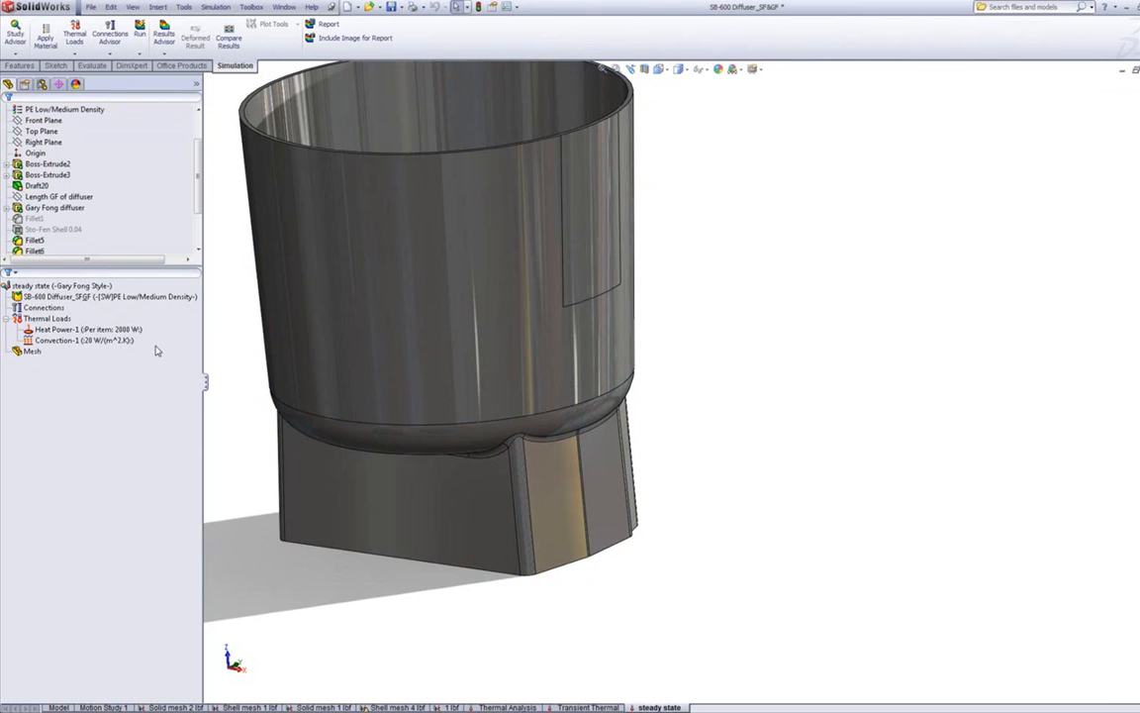
Review the solution type and solver options in the steady state study's properties, and accept them.
{"action": "left_click", "coordinate": [40, 285]}
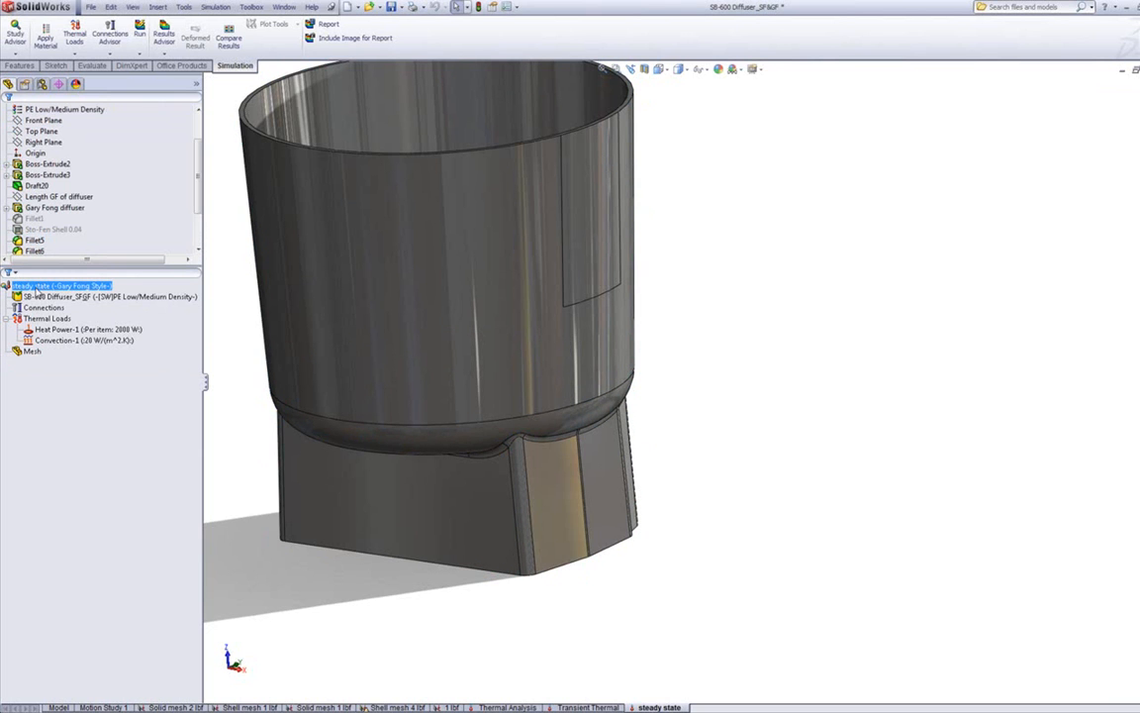
{"action": "right_click", "coordinate": [37, 291]}
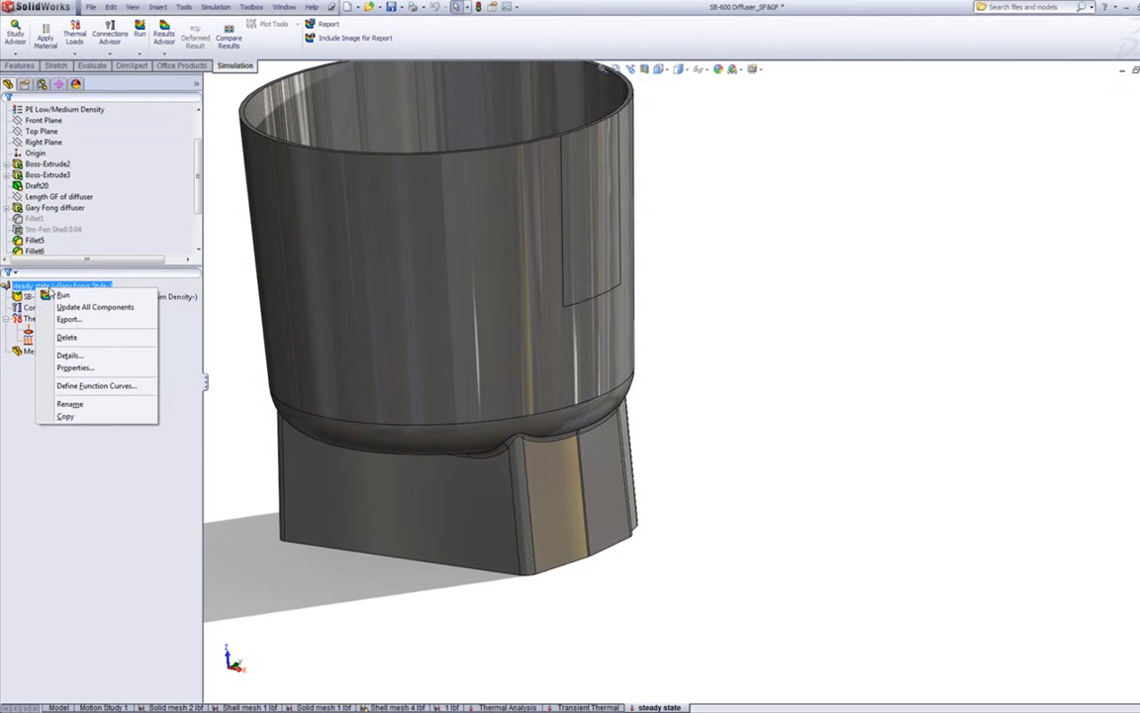
{"action": "left_click", "coordinate": [74, 367]}
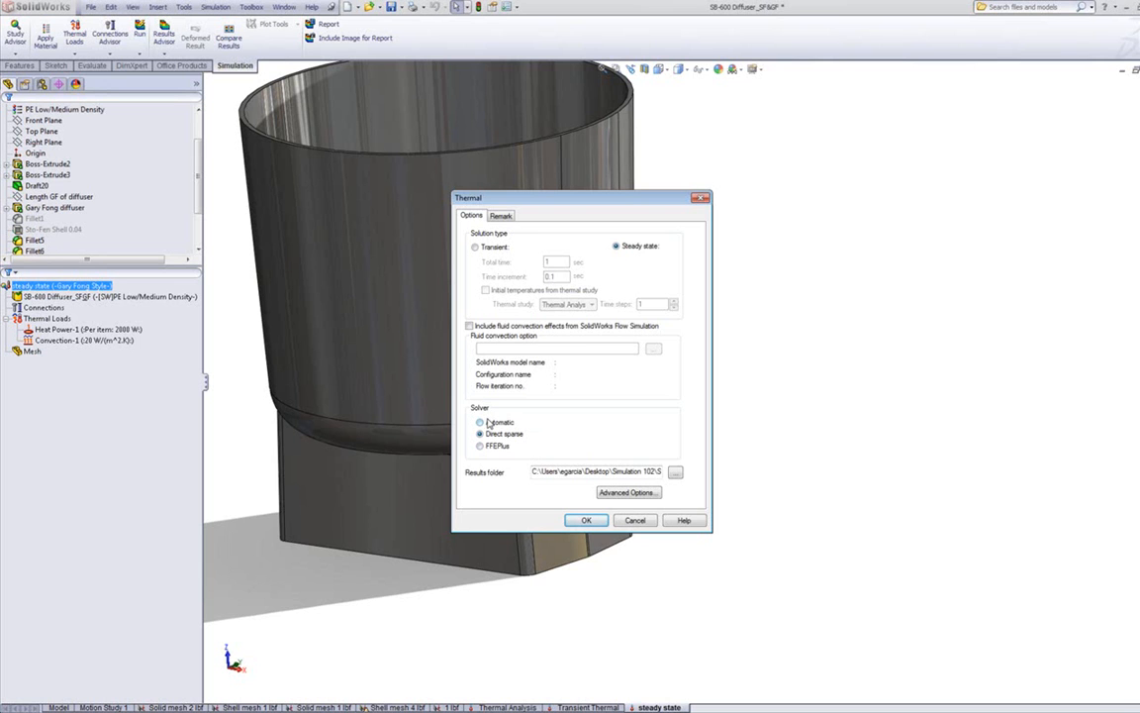
{"action": "left_click", "coordinate": [586, 521]}
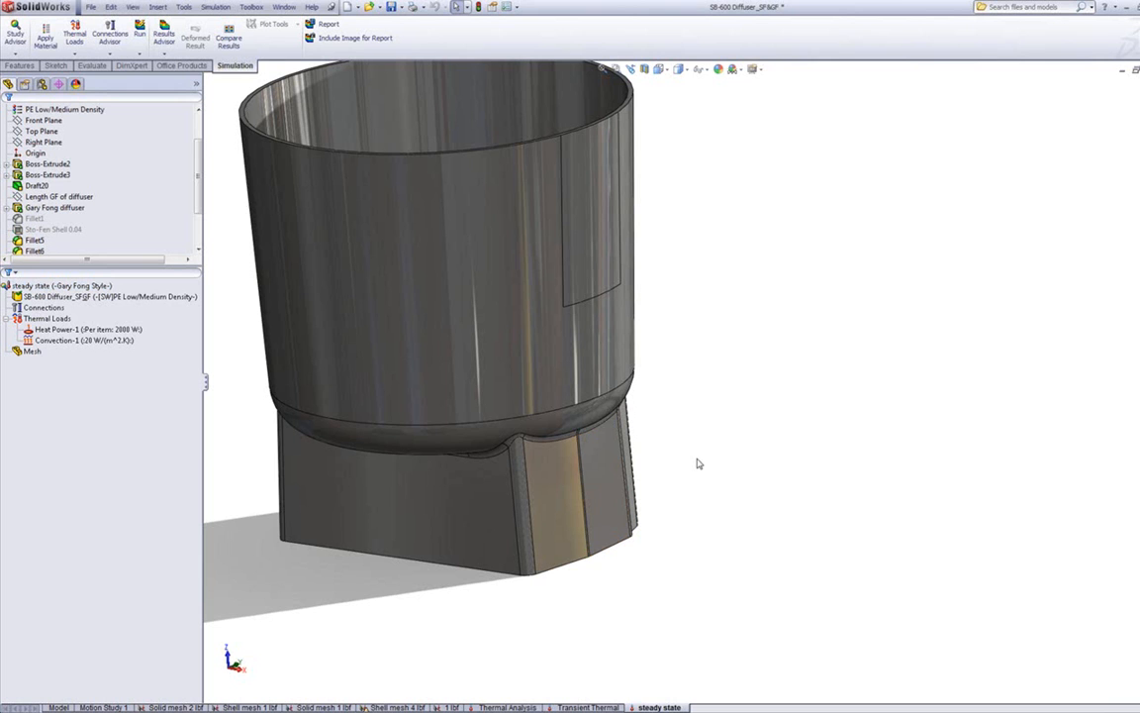
Run the steady state study and view the resulting temperature plot around the diffuser.
{"action": "left_click", "coordinate": [89, 286]}
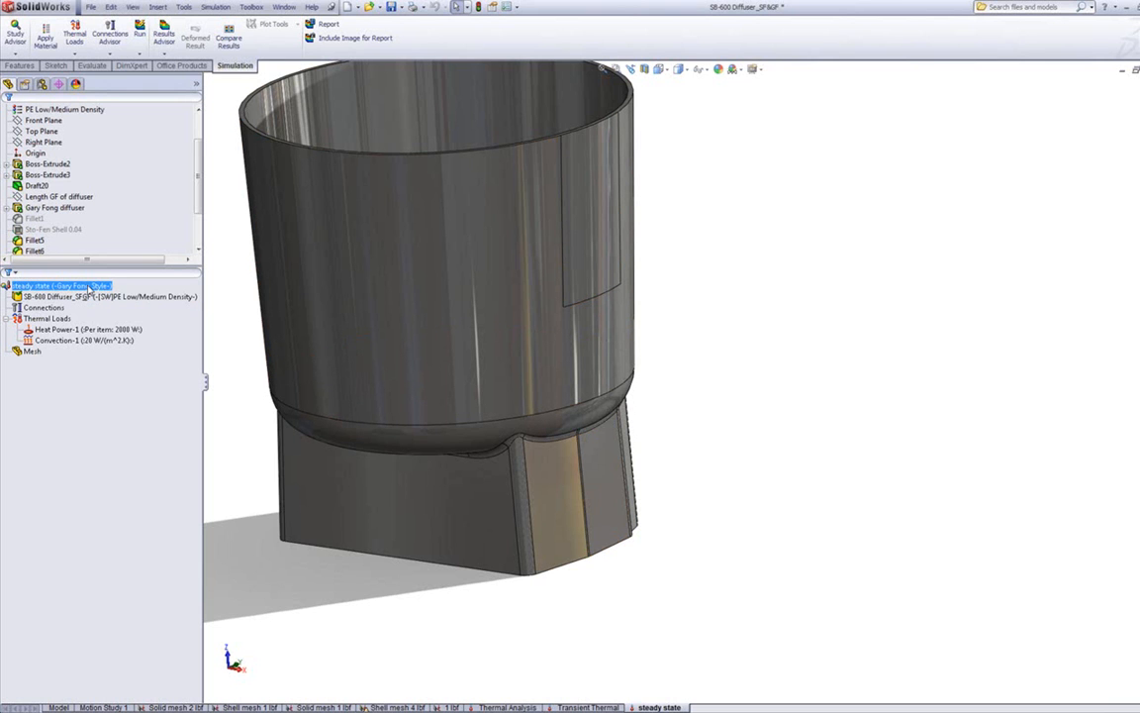
{"action": "right_click", "coordinate": [89, 286]}
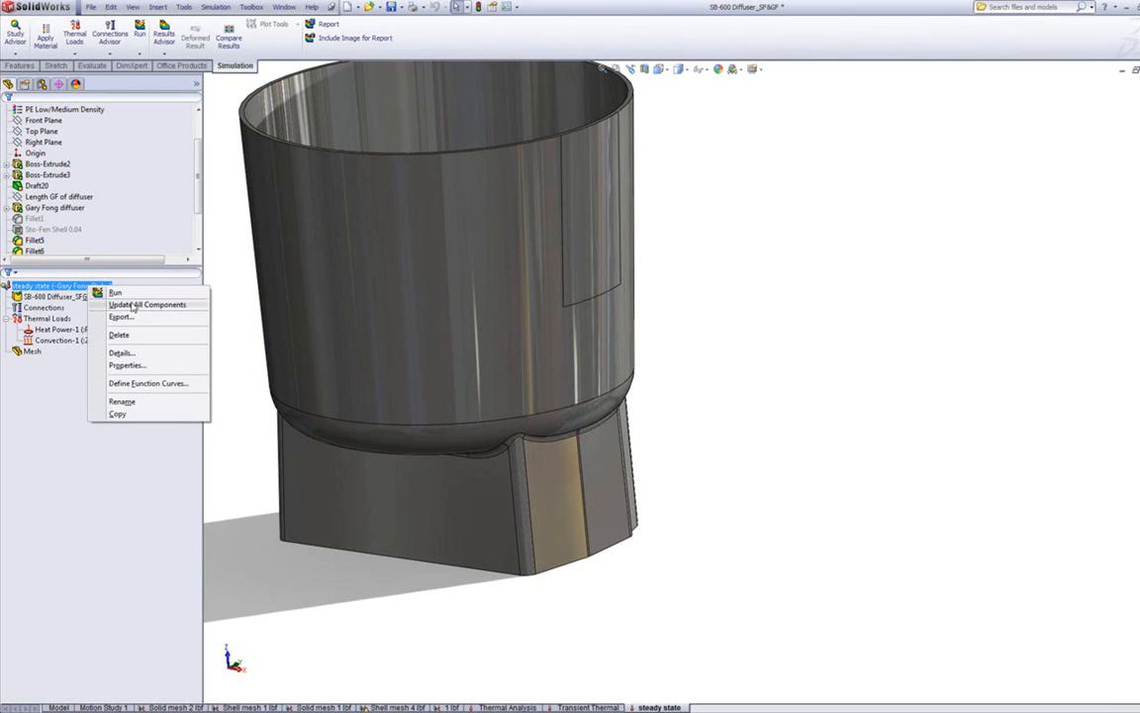
{"action": "left_click", "coordinate": [115, 293]}
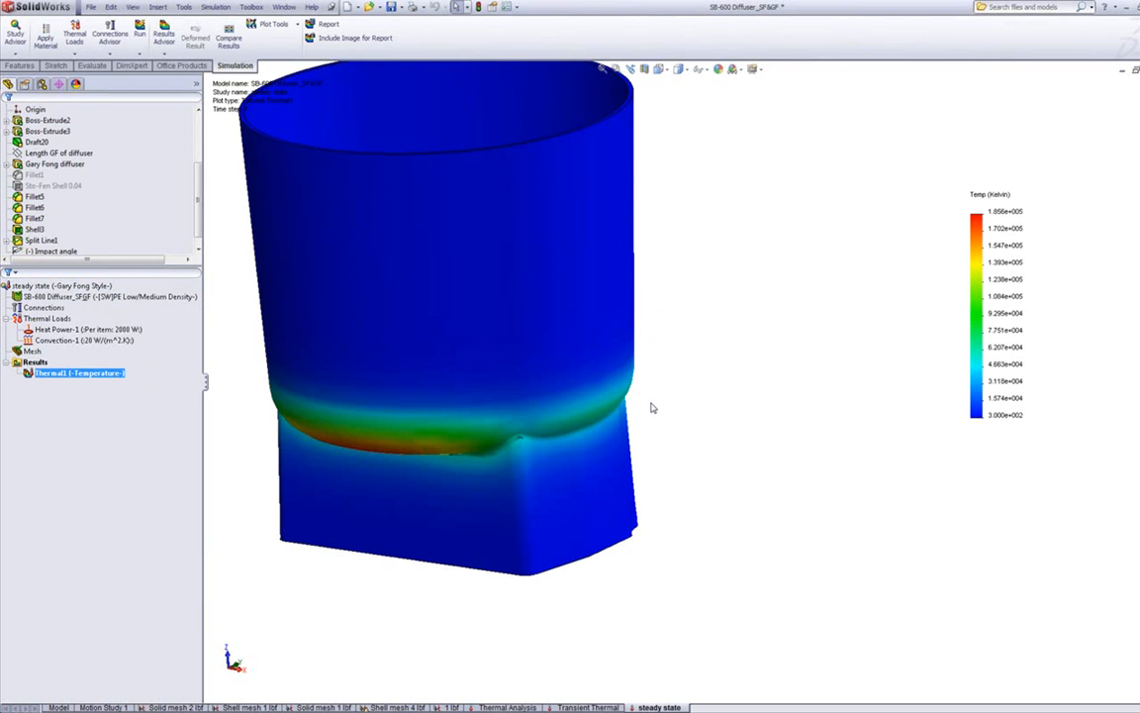
{"action": "scroll", "coordinate": [473, 267], "scroll_direction": "up", "scroll_amount": 1}
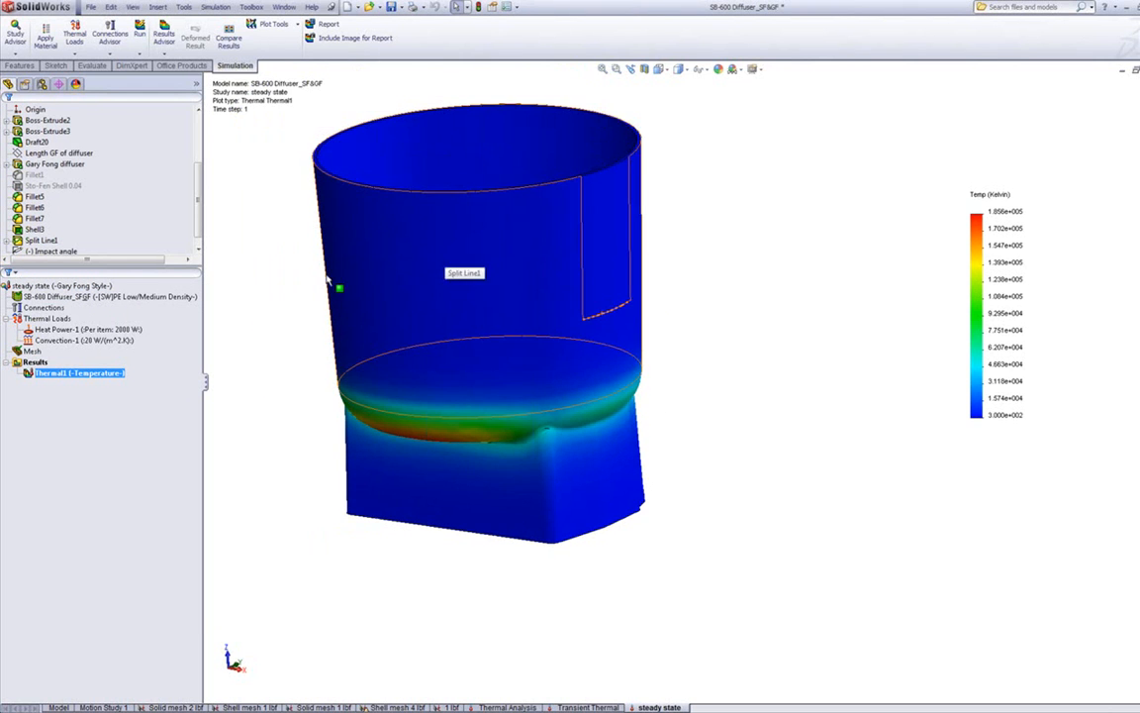
{"action": "middle_click_drag", "start_coordinate": [247, 259], "coordinate": [223, 277]}
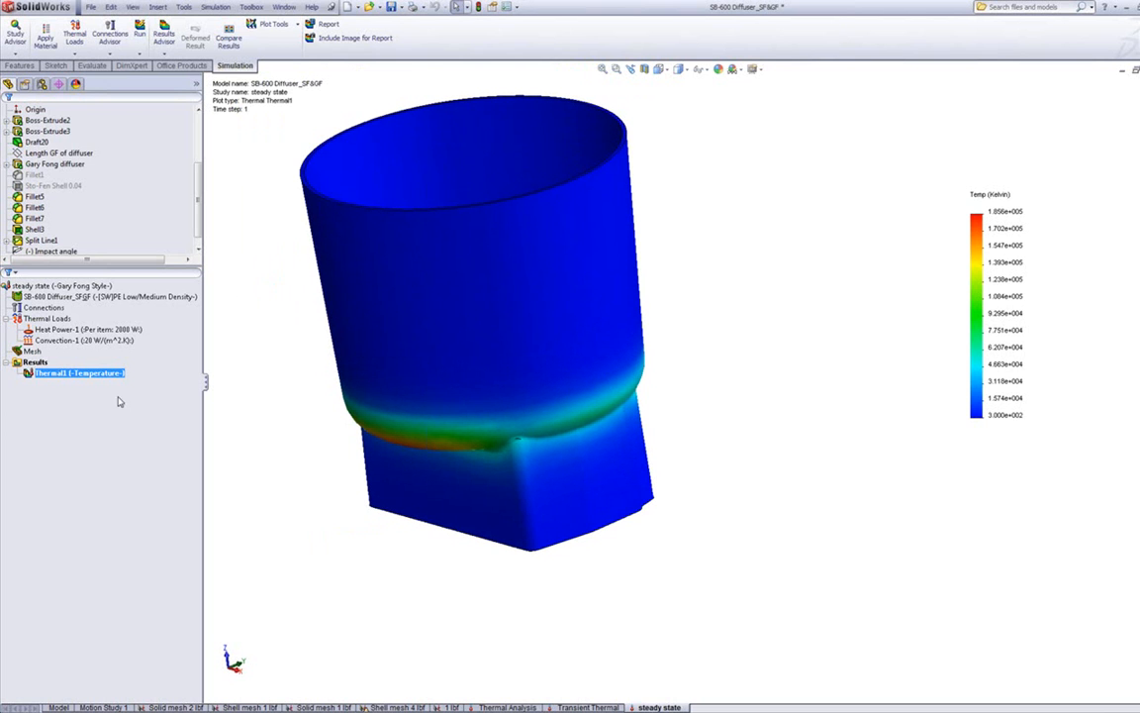
Define a new thermal plot in the study results showing HFLUXN: Resultant Heat Flux in W/m^2.
{"action": "left_click", "coordinate": [47, 393]}
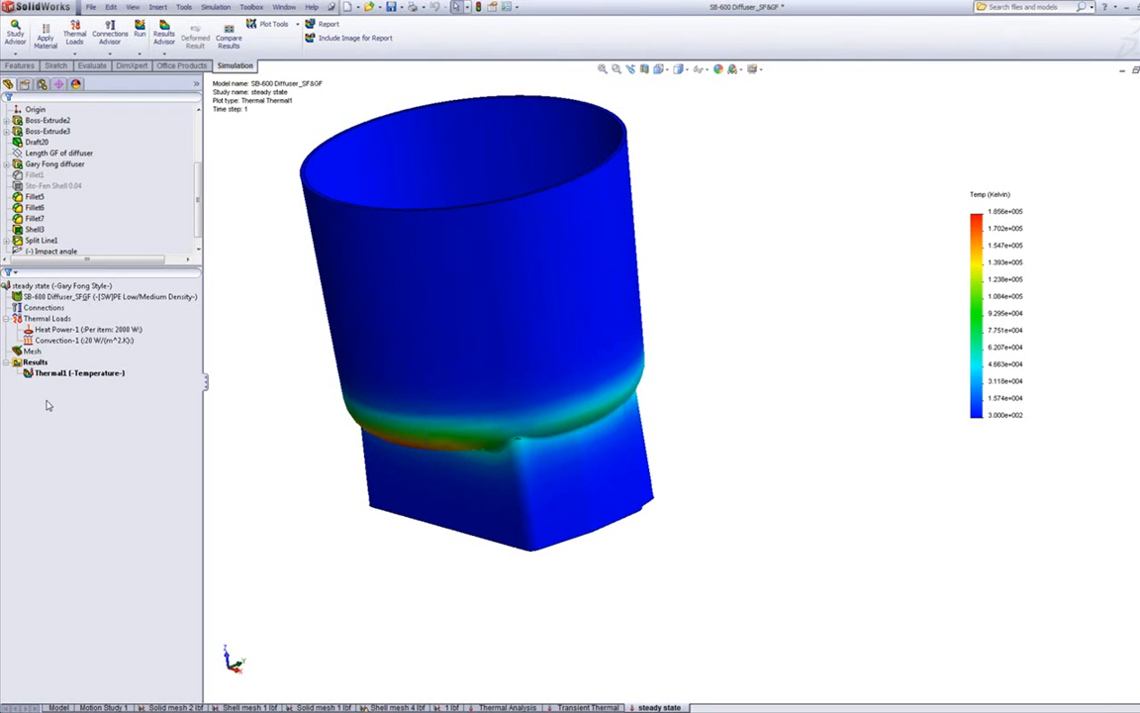
{"action": "left_click", "coordinate": [49, 373]}
{"action": "left_click", "coordinate": [35, 362]}
{"action": "right_click", "coordinate": [37, 365]}
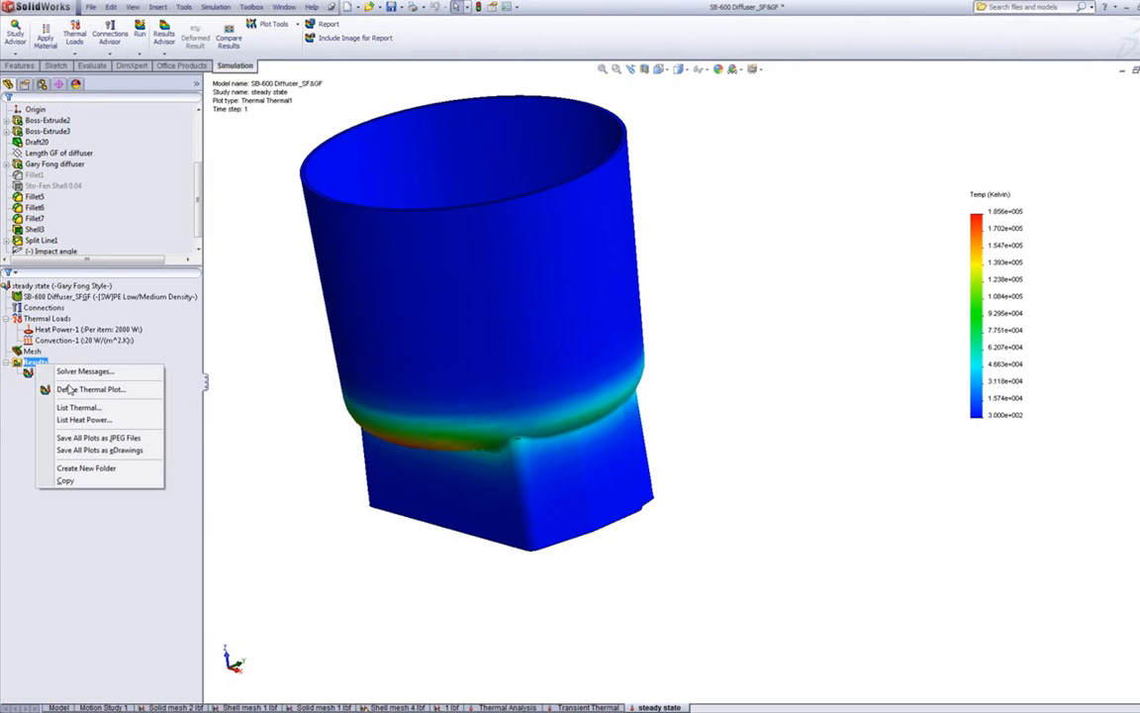
{"action": "left_click", "coordinate": [72, 389]}
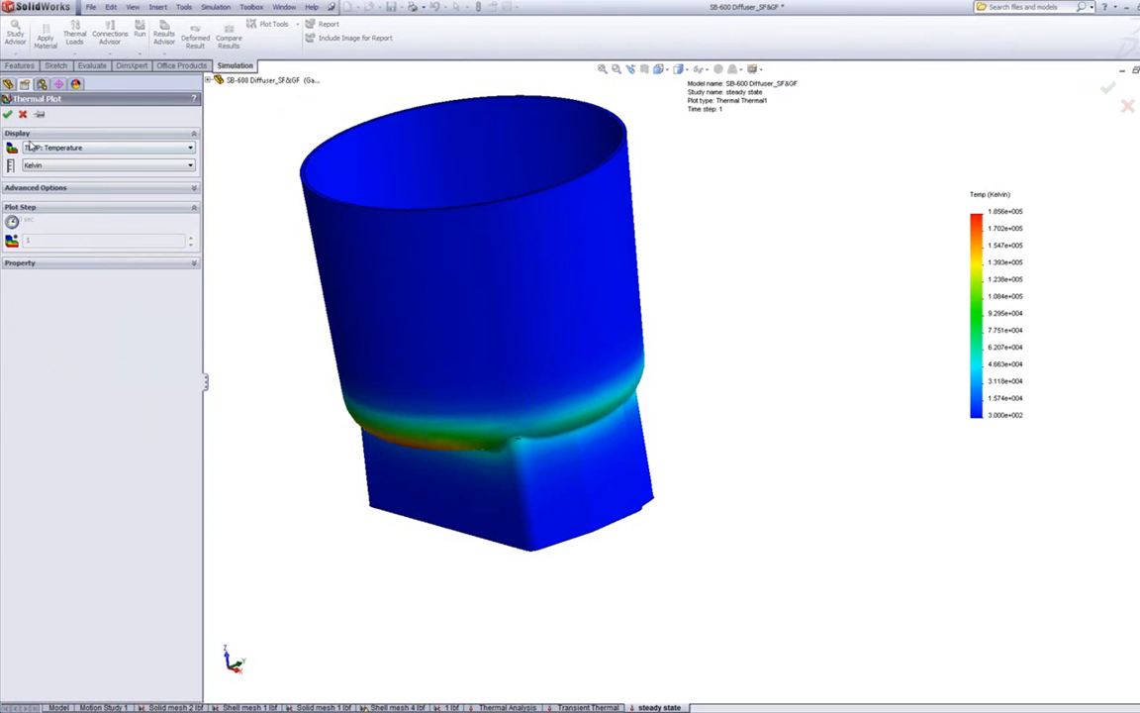
{"action": "left_click", "coordinate": [188, 148]}
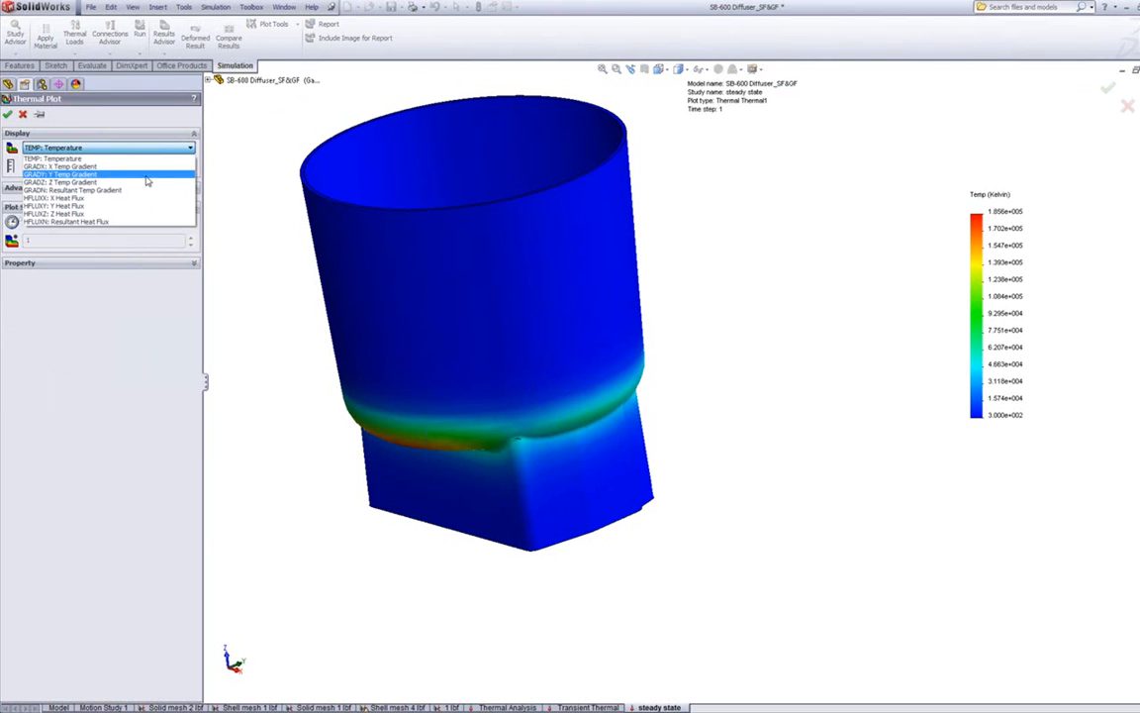
{"action": "left_click", "coordinate": [109, 223]}
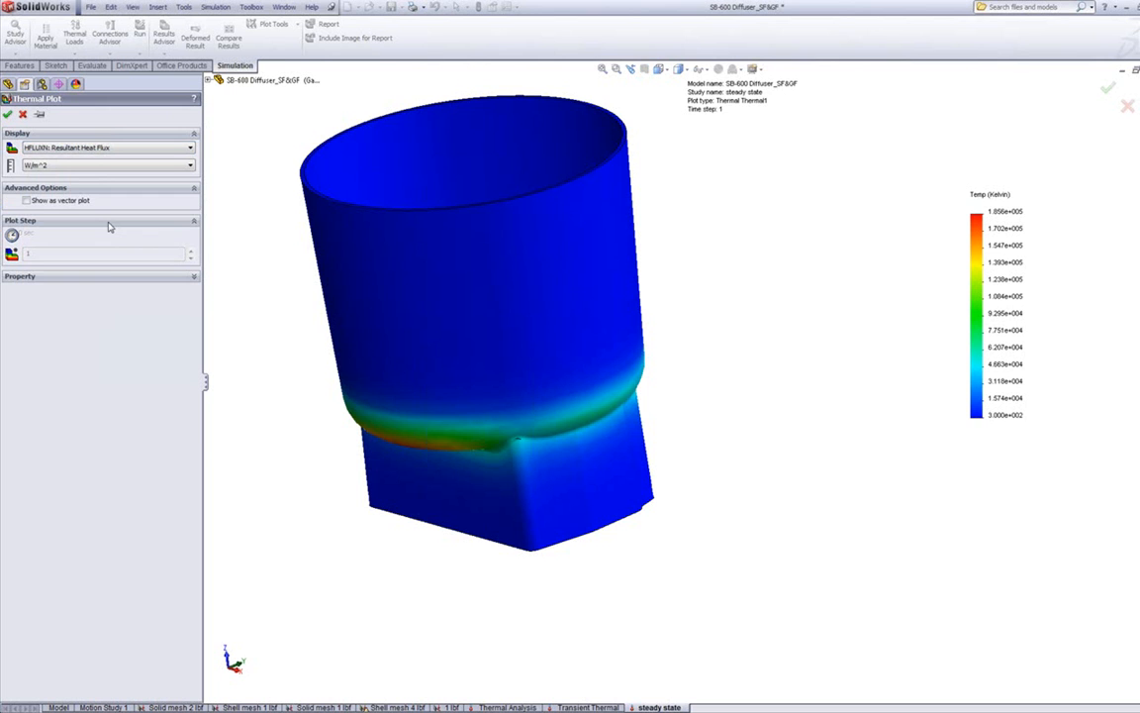
{"action": "left_click", "coordinate": [8, 114]}
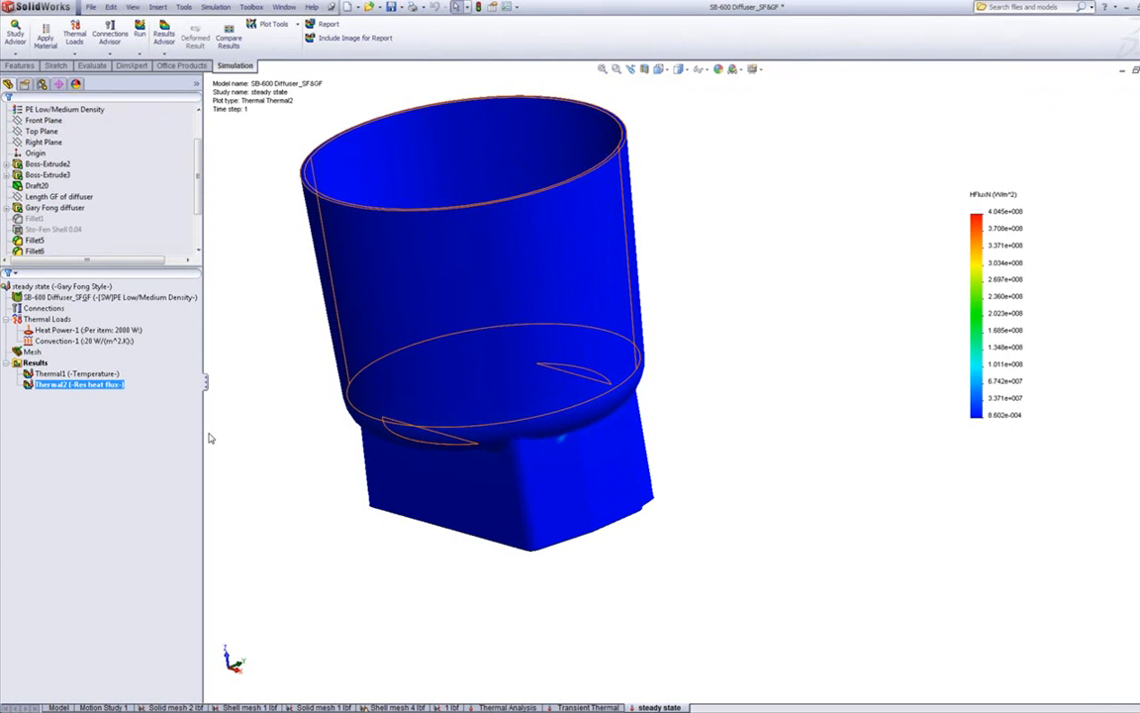
Show the minimum and maximum annotations on the resultant heat flux plot and set its legend's number format to floating.
{"action": "middle_click_drag", "start_coordinate": [774, 489], "coordinate": [648, 409]}
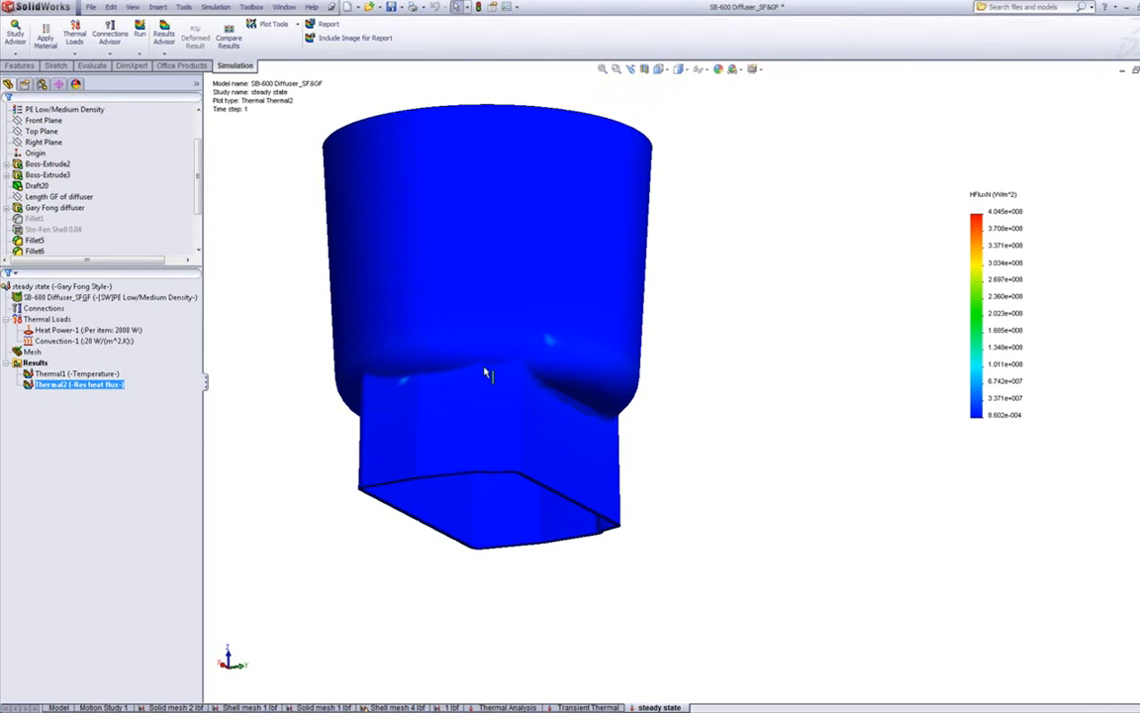
{"action": "scroll", "coordinate": [436, 360], "scroll_direction": "down", "scroll_amount": 1}
{"action": "scroll", "coordinate": [305, 395], "scroll_direction": "down", "scroll_amount": 2}
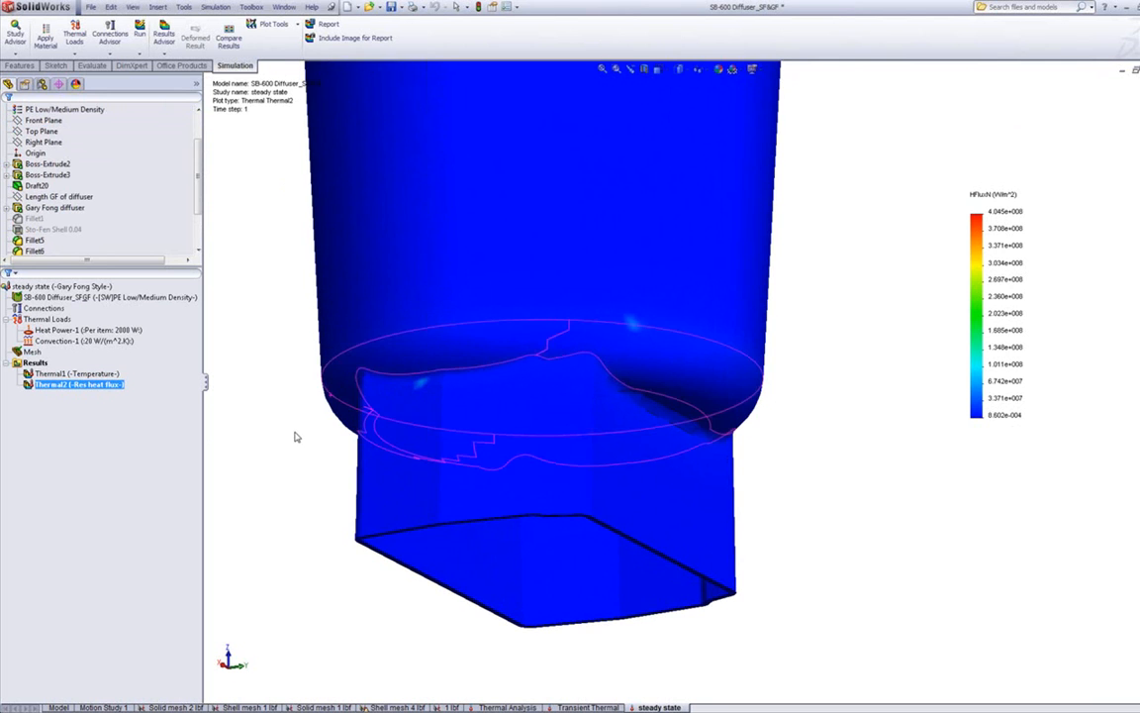
{"action": "middle_click_drag", "start_coordinate": [298, 433], "coordinate": [544, 440]}
{"action": "scroll", "coordinate": [420, 376], "scroll_direction": "up", "scroll_amount": 1}
{"action": "middle_click_drag", "start_coordinate": [420, 376], "coordinate": [506, 476]}
{"action": "double_click", "coordinate": [992, 273]}
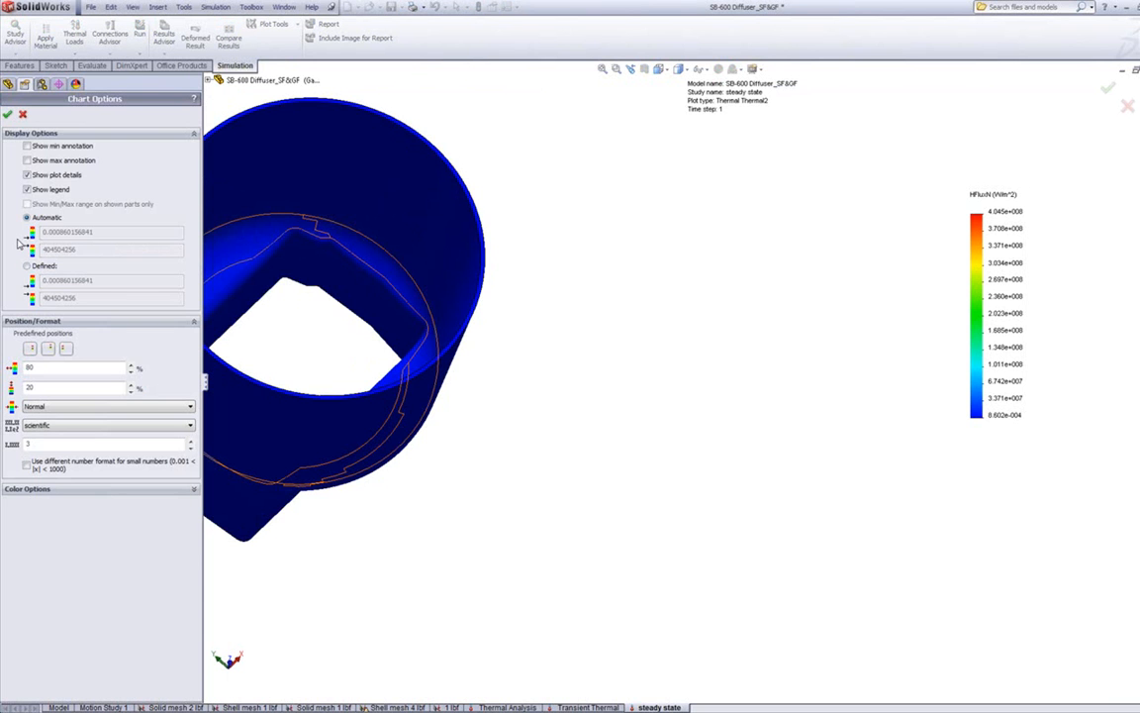
{"action": "left_click", "coordinate": [26, 160]}
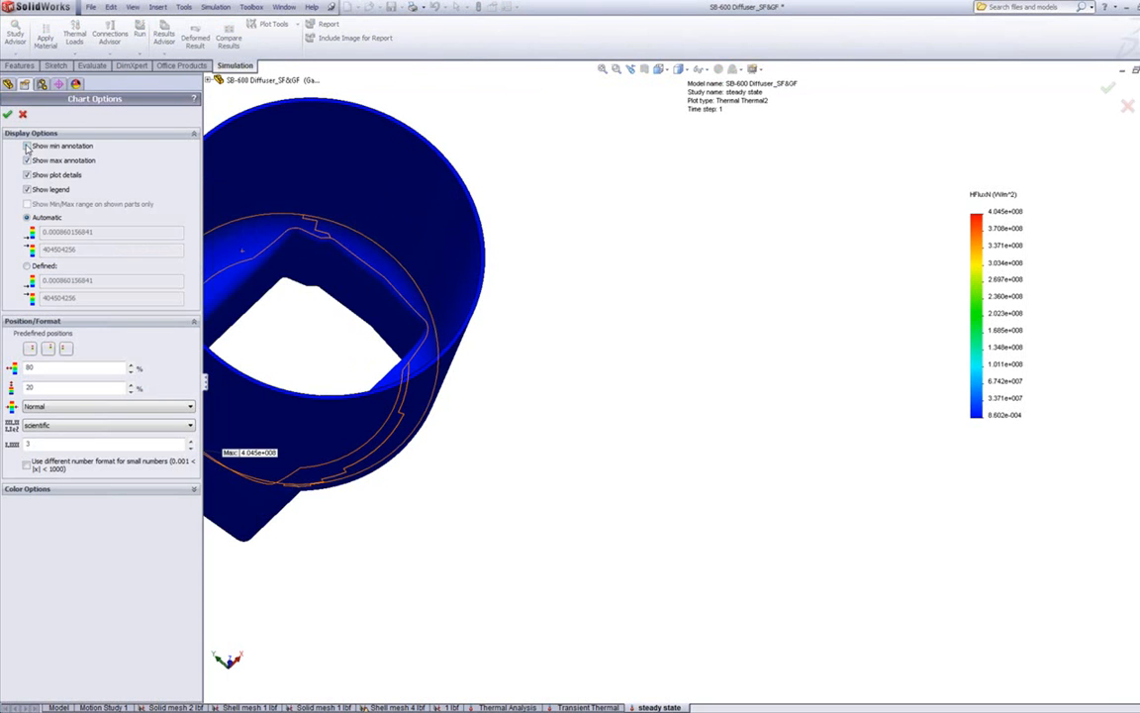
{"action": "left_click", "coordinate": [26, 145]}
{"action": "left_click", "coordinate": [68, 424]}
{"action": "left_click", "coordinate": [50, 444]}
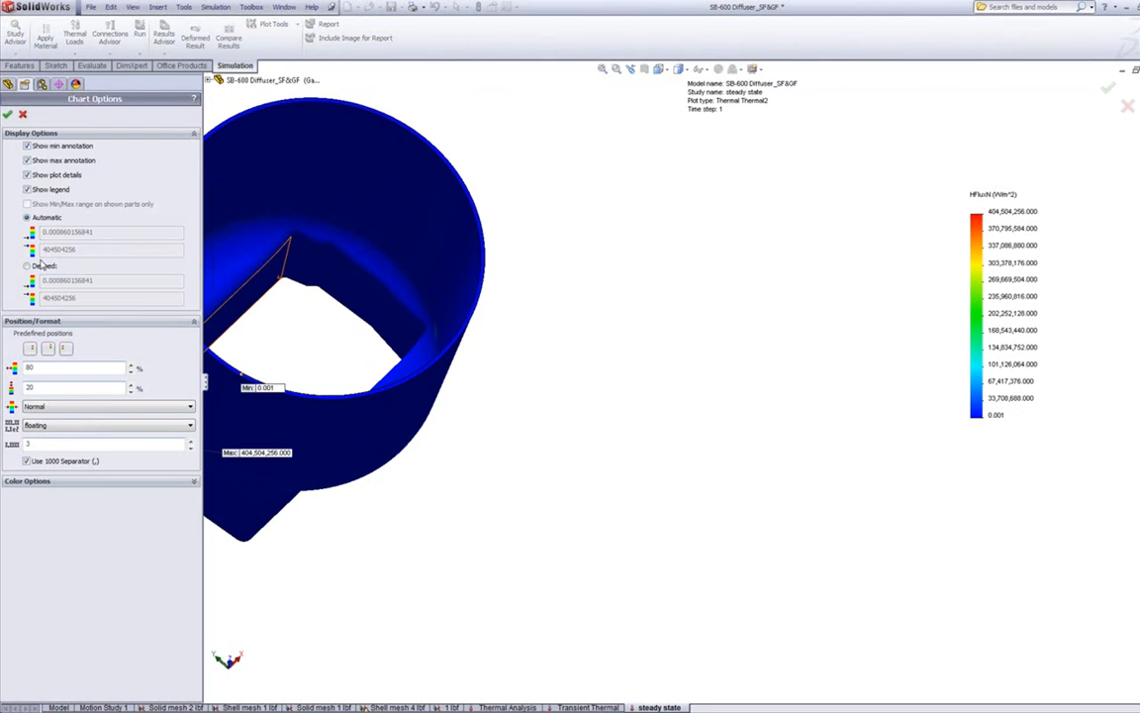
{"action": "left_click", "coordinate": [8, 114]}
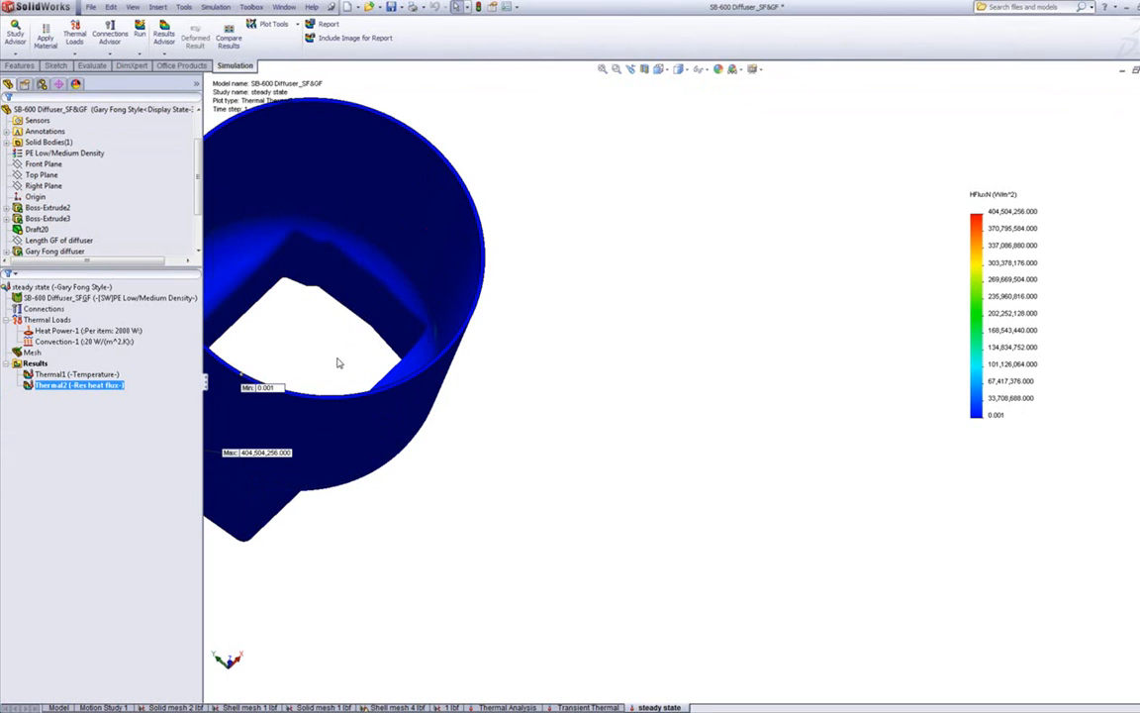
Examine the annotated extremes on the heat flux plot and display the temperature plot for comparison.
{"action": "middle_click_drag", "start_coordinate": [338, 363], "coordinate": [367, 356]}
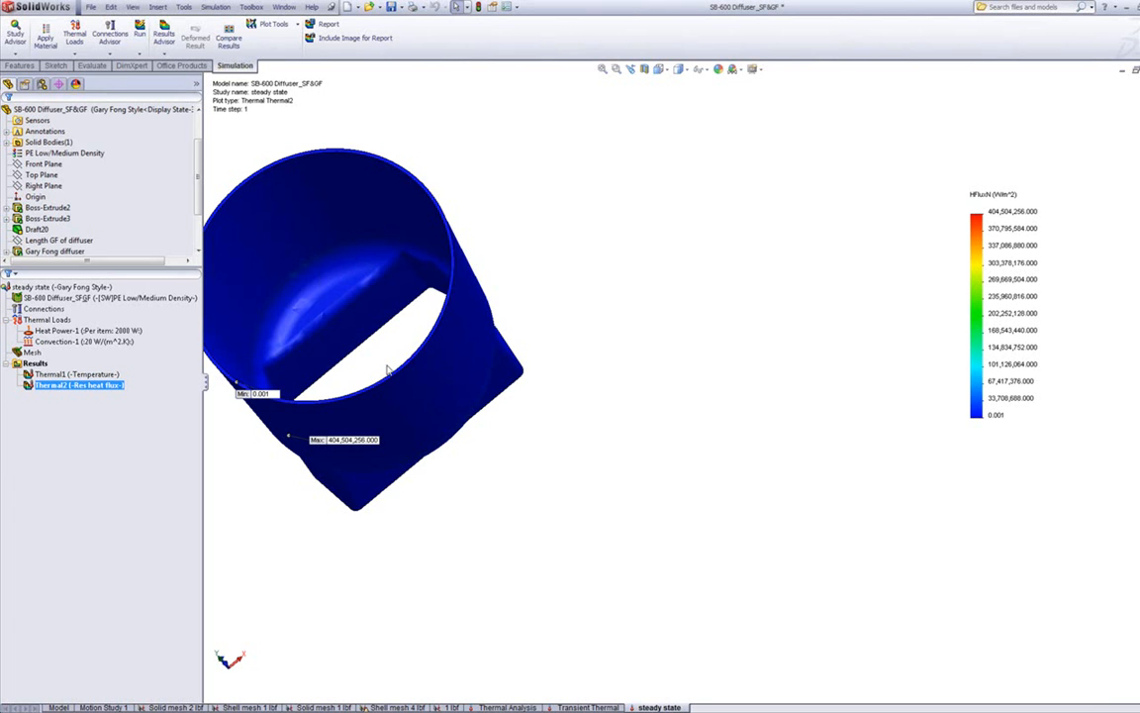
{"action": "middle_click_drag", "start_coordinate": [401, 391], "coordinate": [293, 444]}
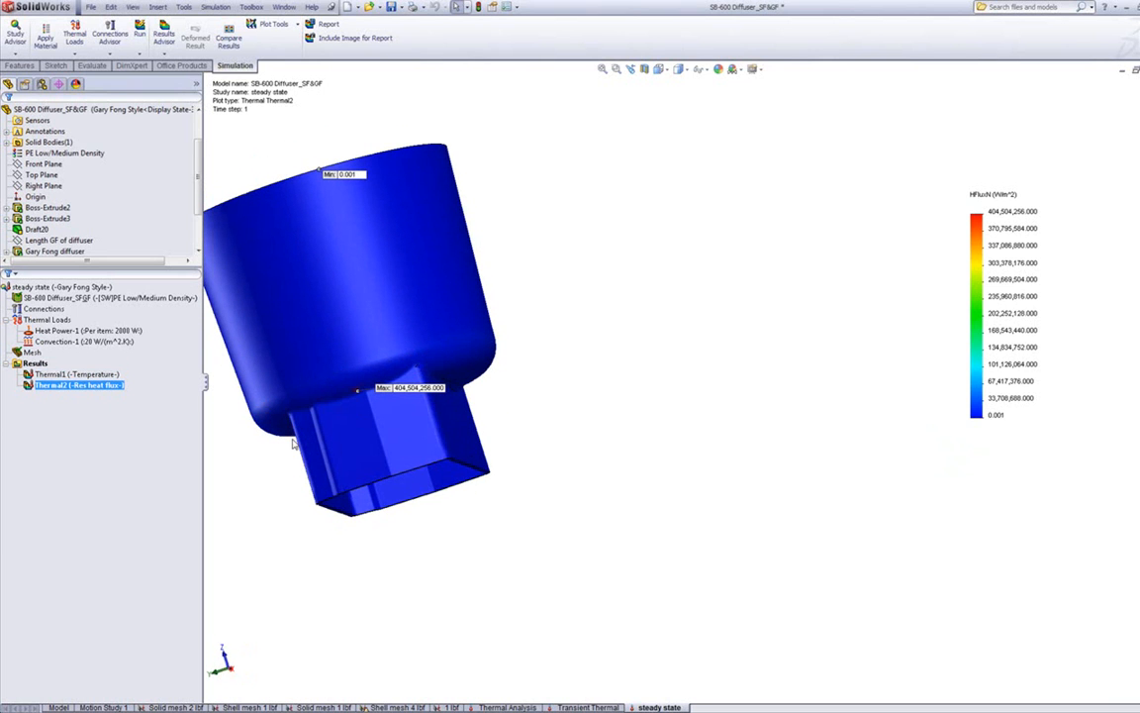
{"action": "left_click", "coordinate": [59, 374]}
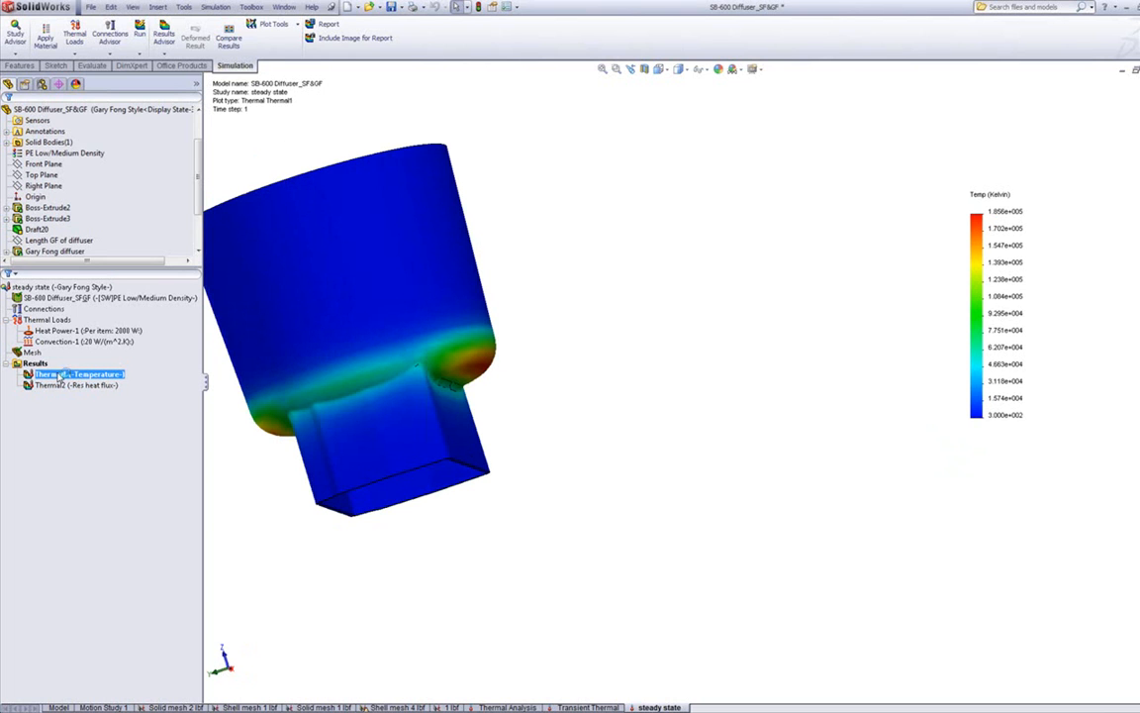
{"action": "middle_click_drag", "start_coordinate": [599, 310], "coordinate": [400, 491]}
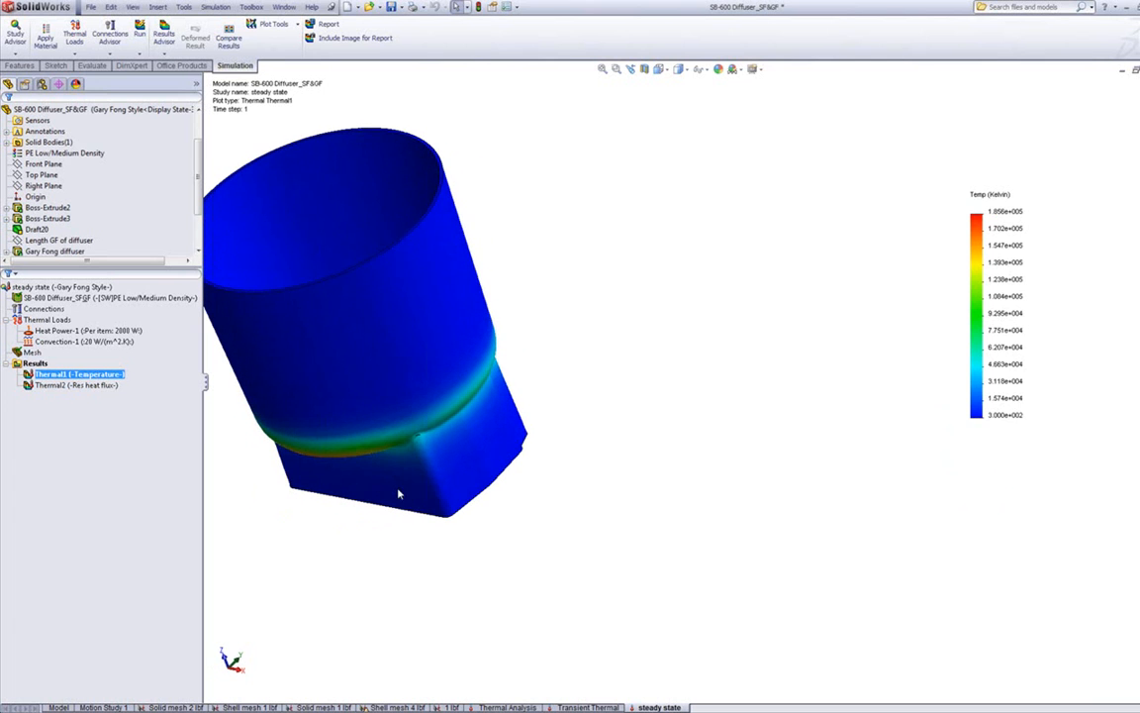
Set the temperature plot's units to Fahrenheit and inspect the heat distribution from below and above.
{"action": "double_click", "coordinate": [999, 260]}
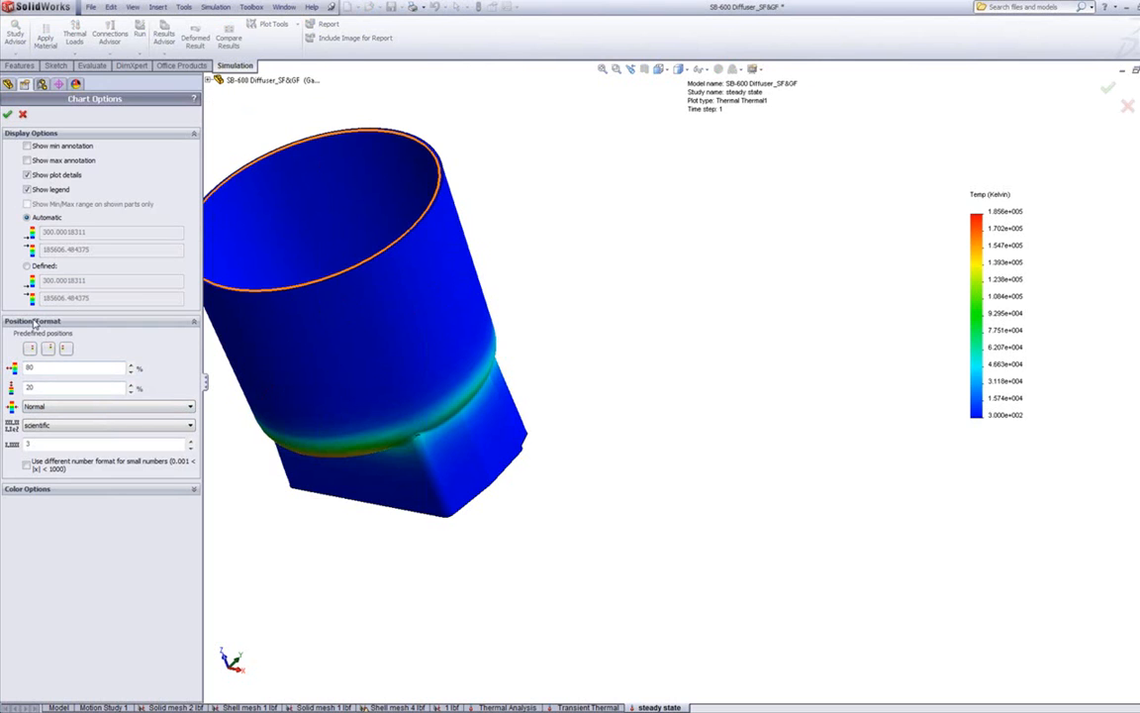
{"action": "left_click", "coordinate": [8, 115]}
{"action": "left_click", "coordinate": [59, 375]}
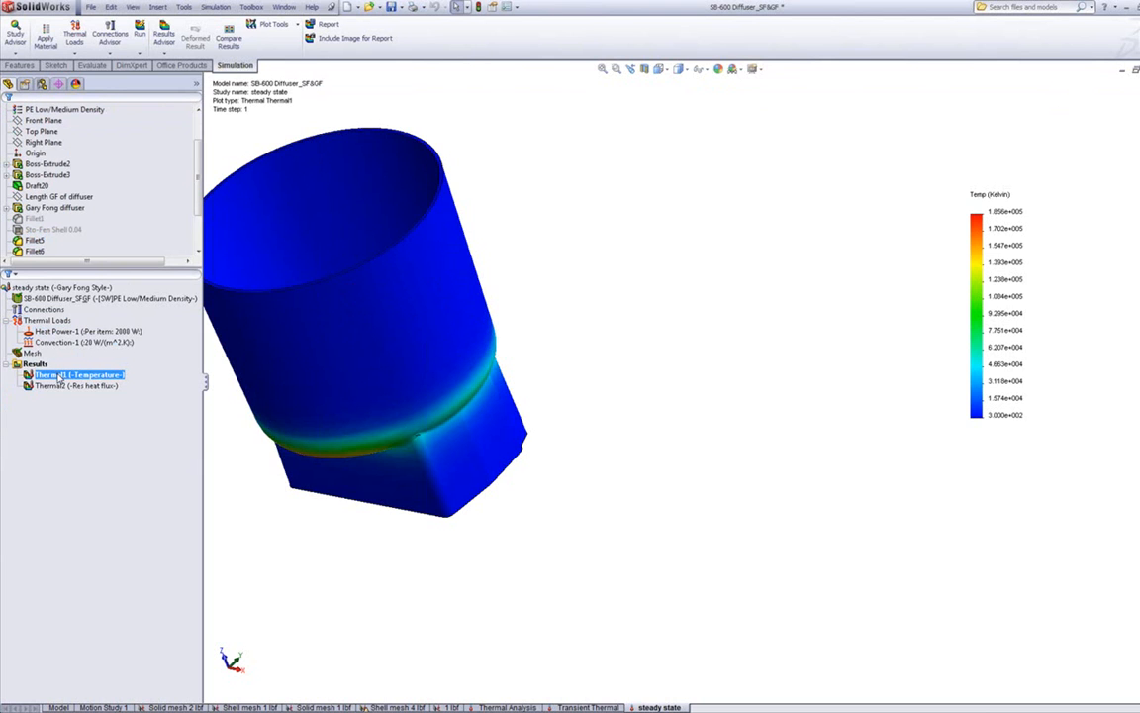
{"action": "double_click", "coordinate": [59, 377]}
{"action": "left_click", "coordinate": [55, 167]}
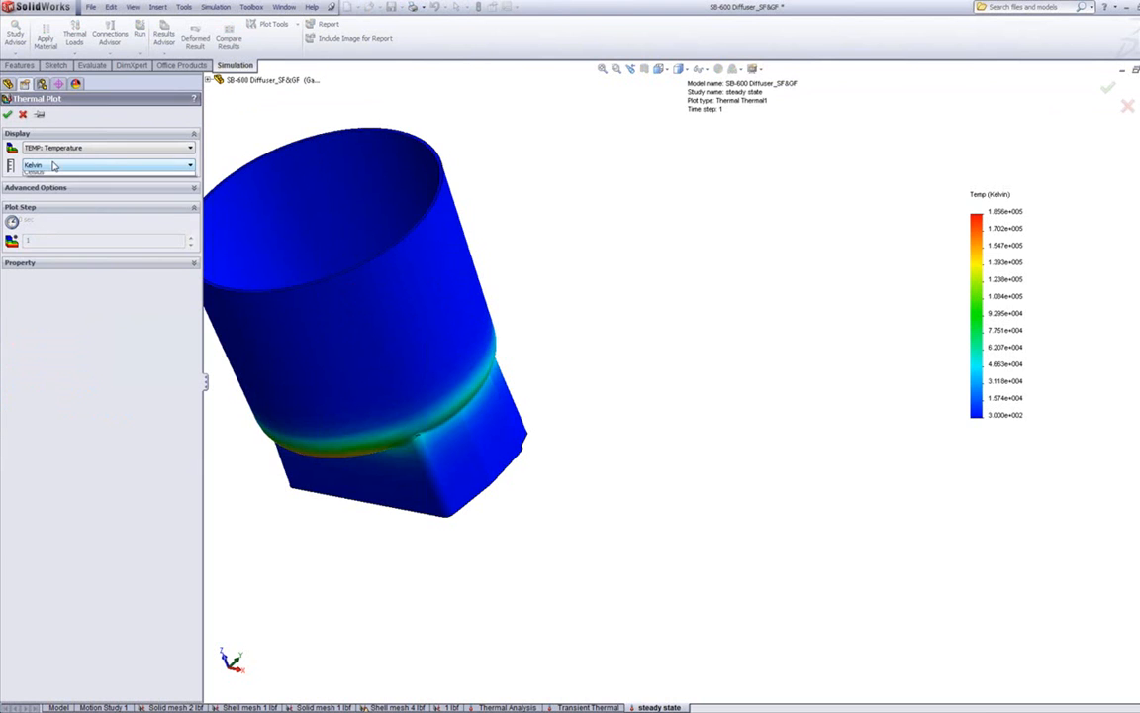
{"action": "left_click", "coordinate": [42, 185]}
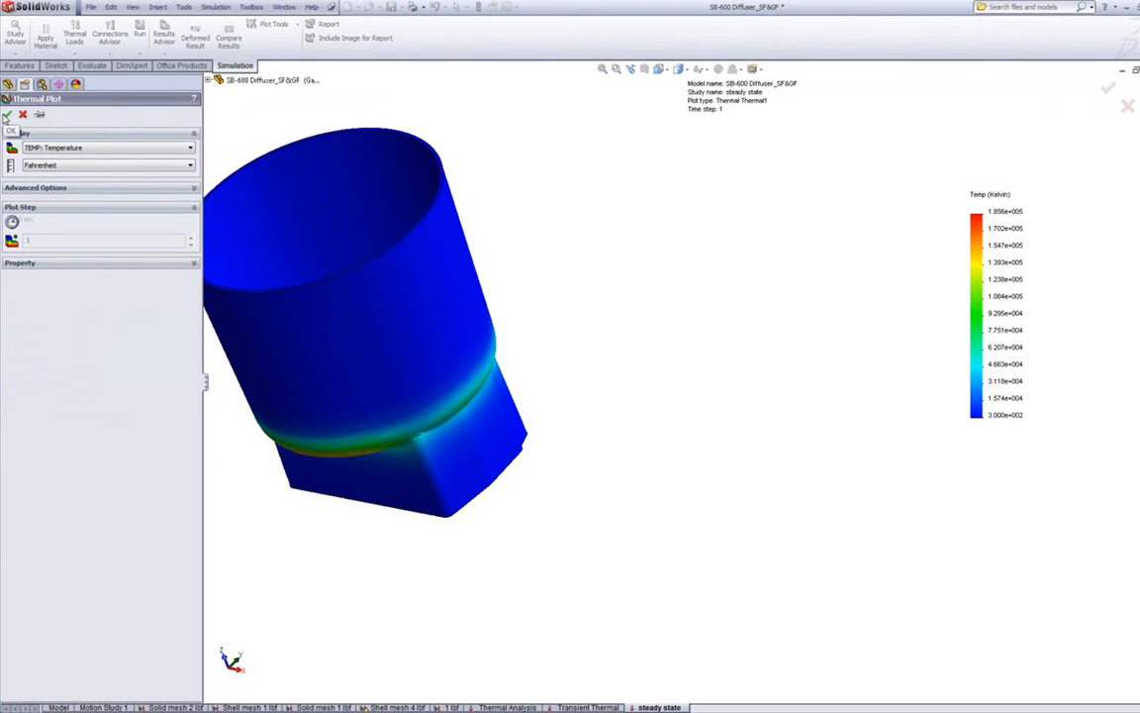
{"action": "left_click", "coordinate": [7, 115]}
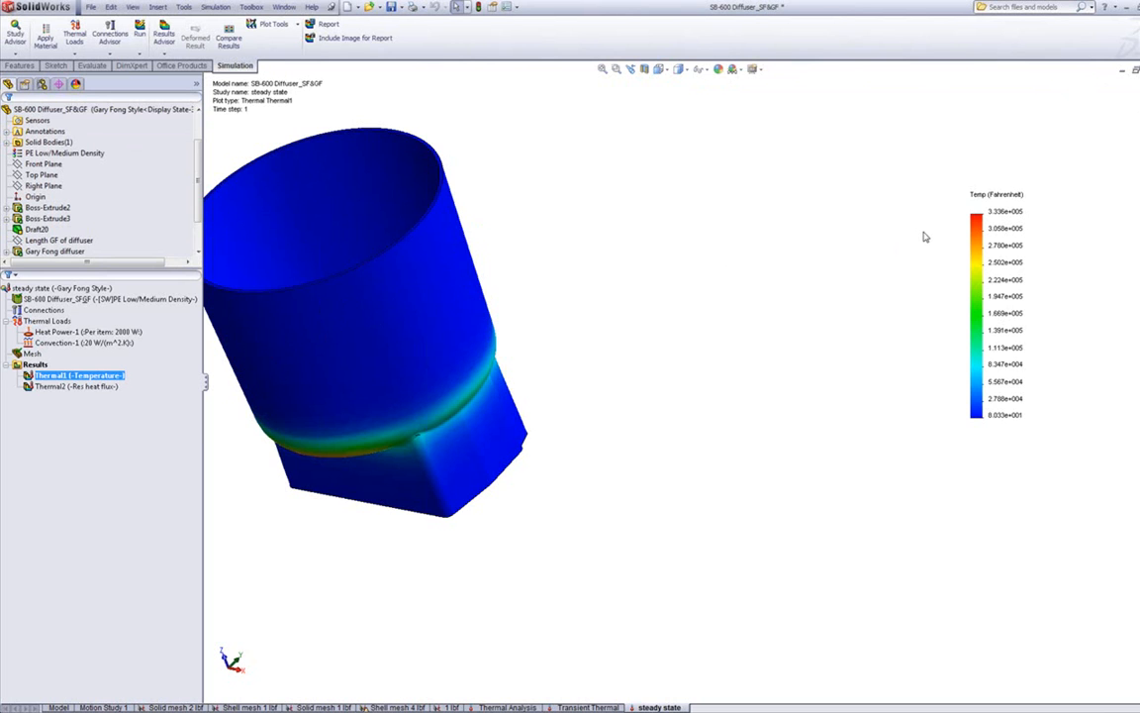
{"action": "middle_click_drag", "start_coordinate": [720, 402], "coordinate": [725, 198]}
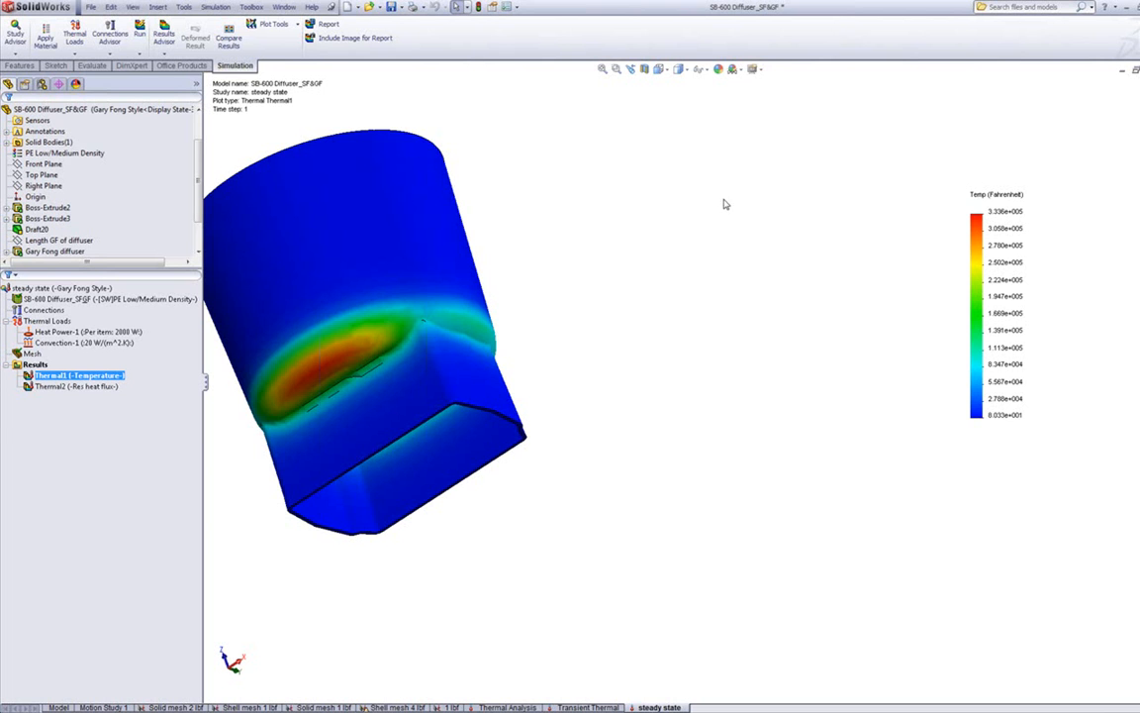
{"action": "middle_click_drag", "start_coordinate": [664, 253], "coordinate": [687, 425]}
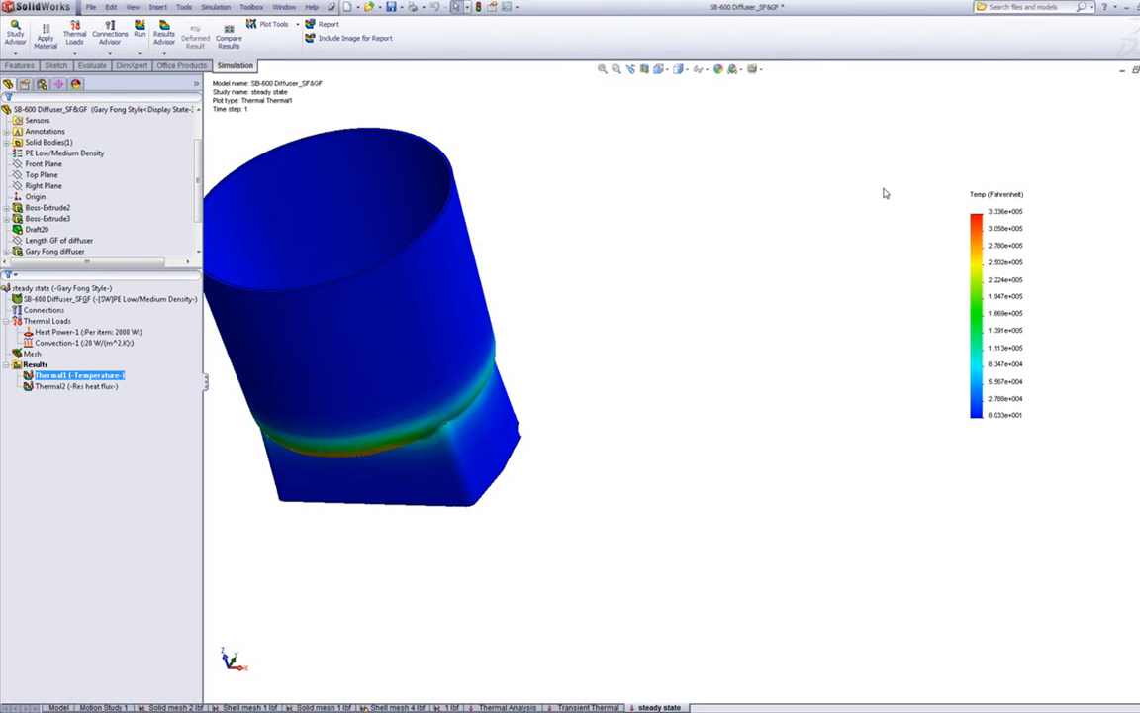
Switch to the Transient Thermal study.
{"action": "left_click", "coordinate": [586, 707]}
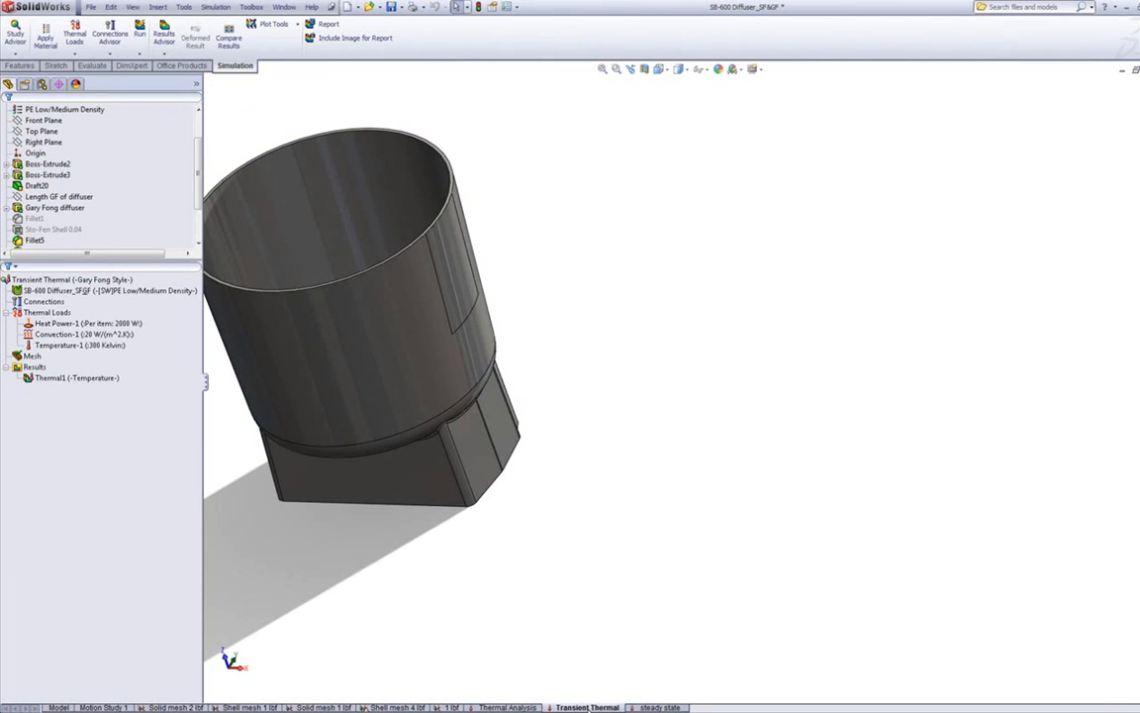
{"action": "scroll", "coordinate": [350, 343], "scroll_direction": "up", "scroll_amount": 1}
{"action": "scroll", "coordinate": [331, 338], "scroll_direction": "down", "scroll_amount": 1}
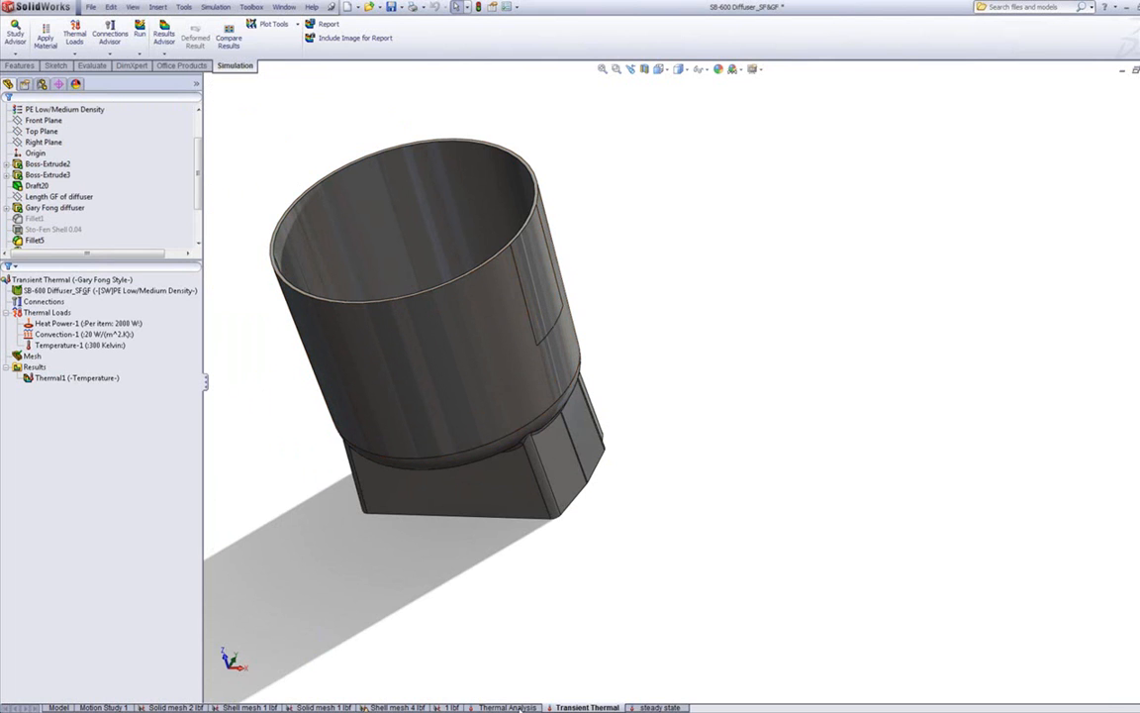
{"action": "left_click", "coordinate": [15, 50]}
{"action": "left_click", "coordinate": [24, 78]}
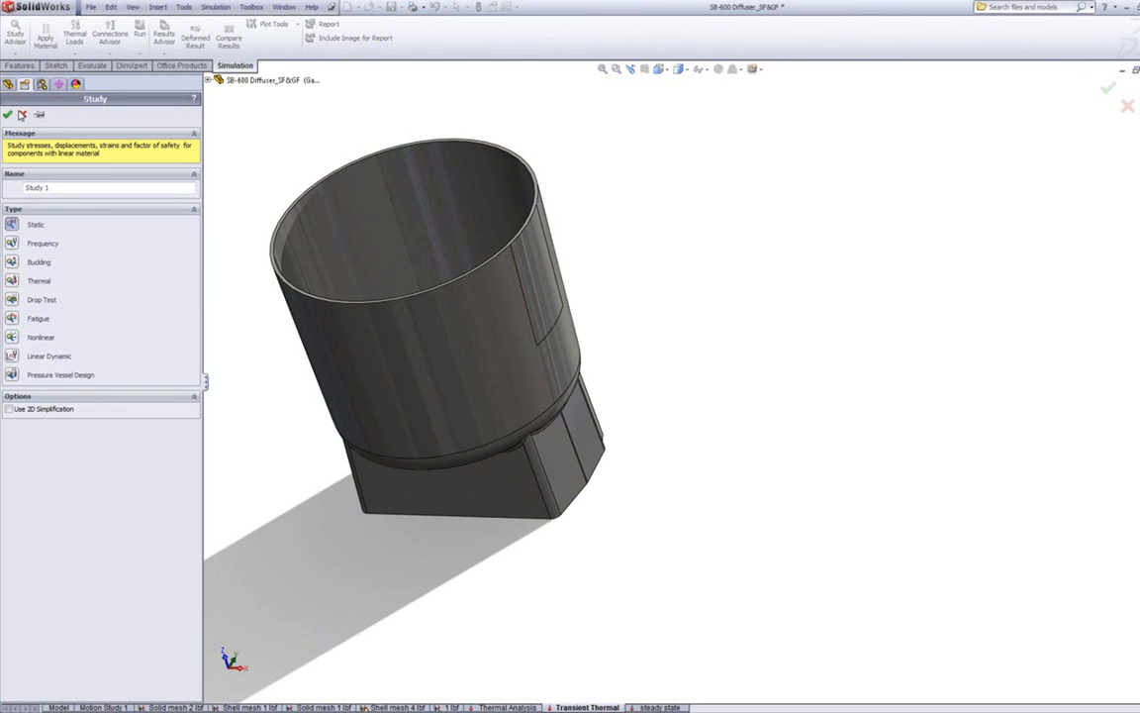
{"action": "left_click", "coordinate": [22, 113]}
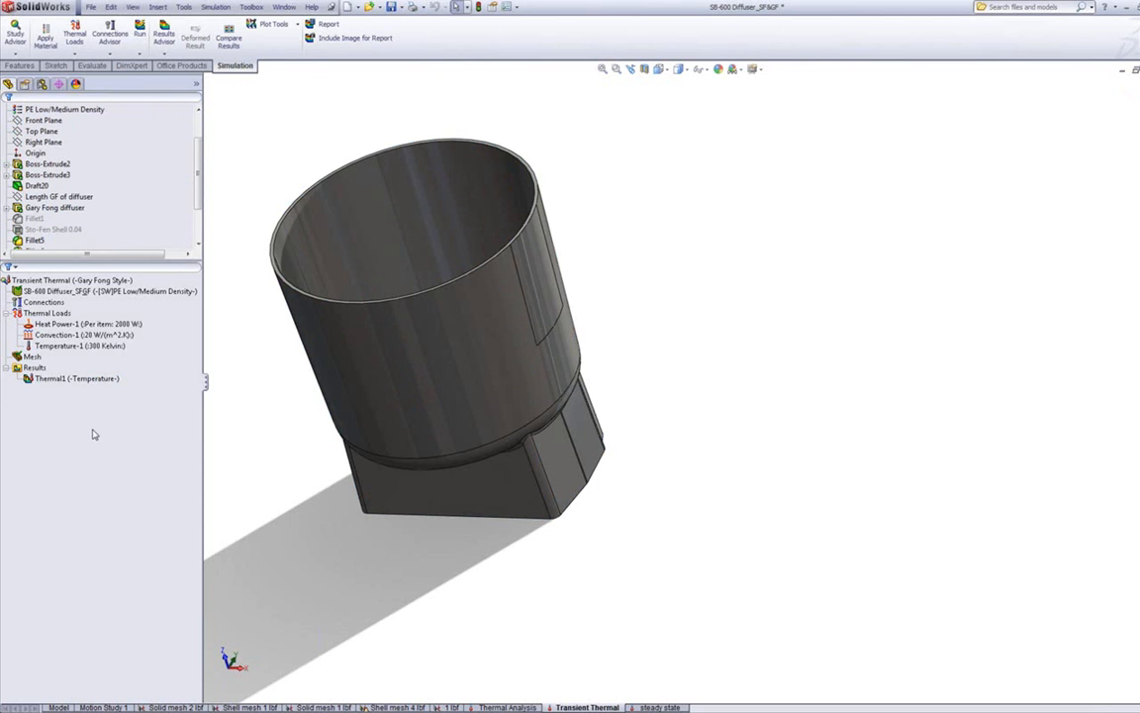
Try taking the Transient Thermal study's initial temperatures from the steady state study, and turn that option back off in its properties.
{"action": "left_click", "coordinate": [62, 282]}
{"action": "right_click", "coordinate": [61, 284]}
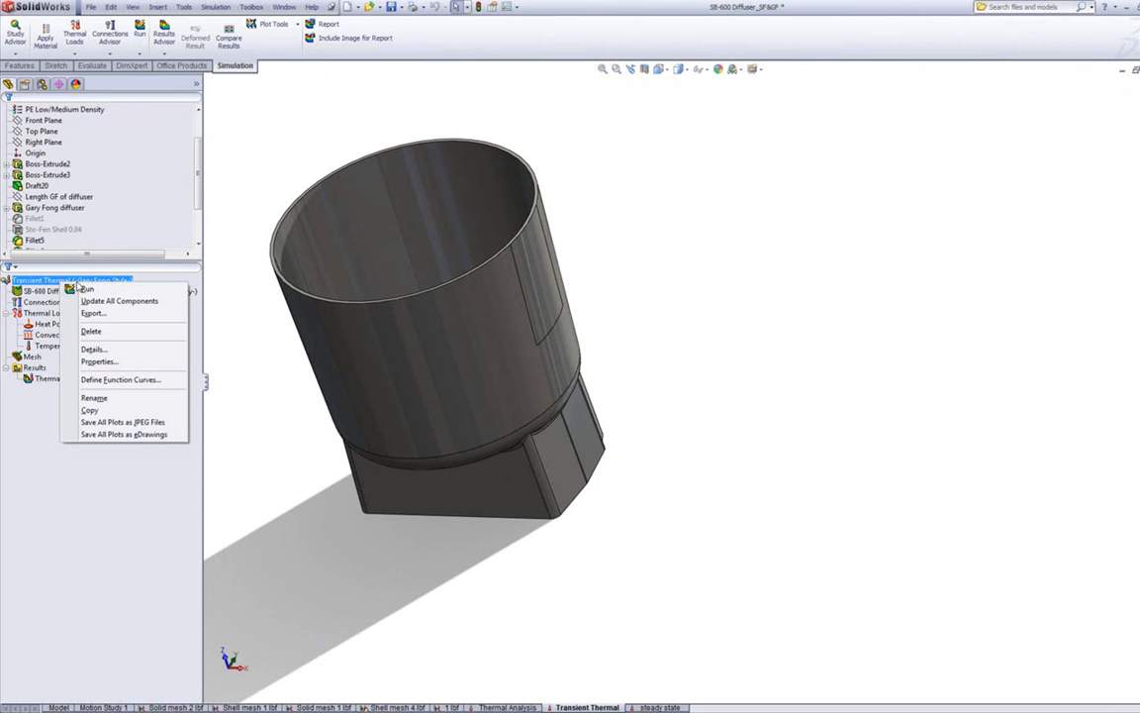
{"action": "left_click", "coordinate": [98, 362]}
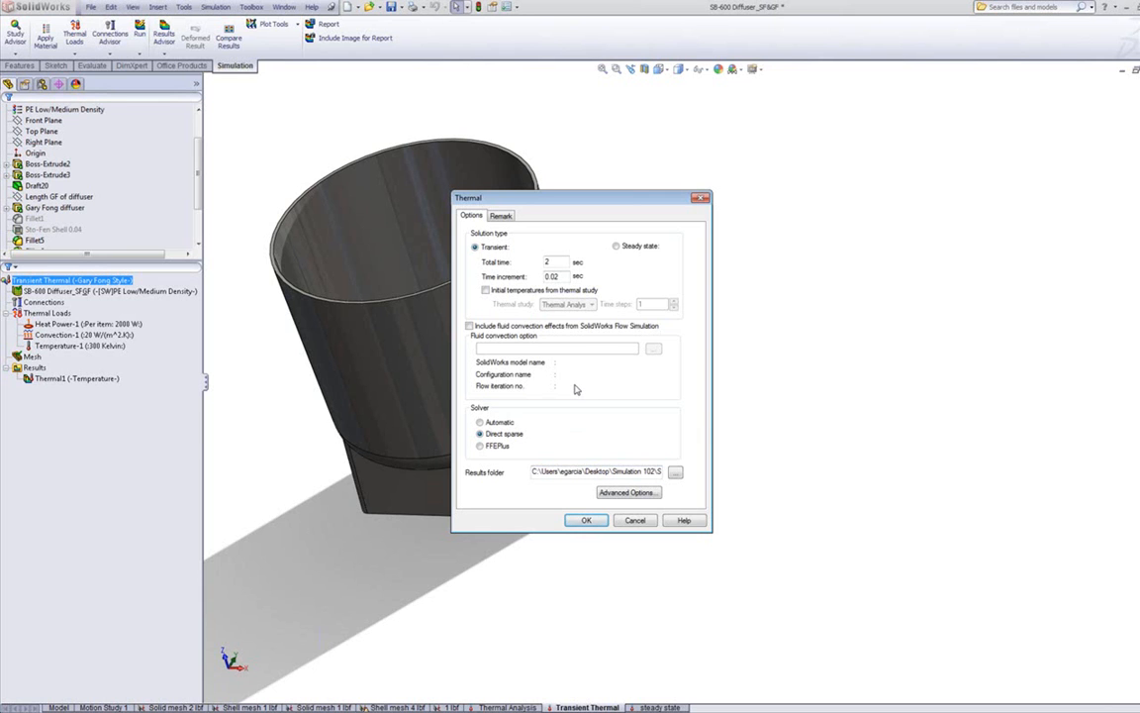
{"action": "left_click", "coordinate": [486, 291]}
{"action": "left_click", "coordinate": [569, 304]}
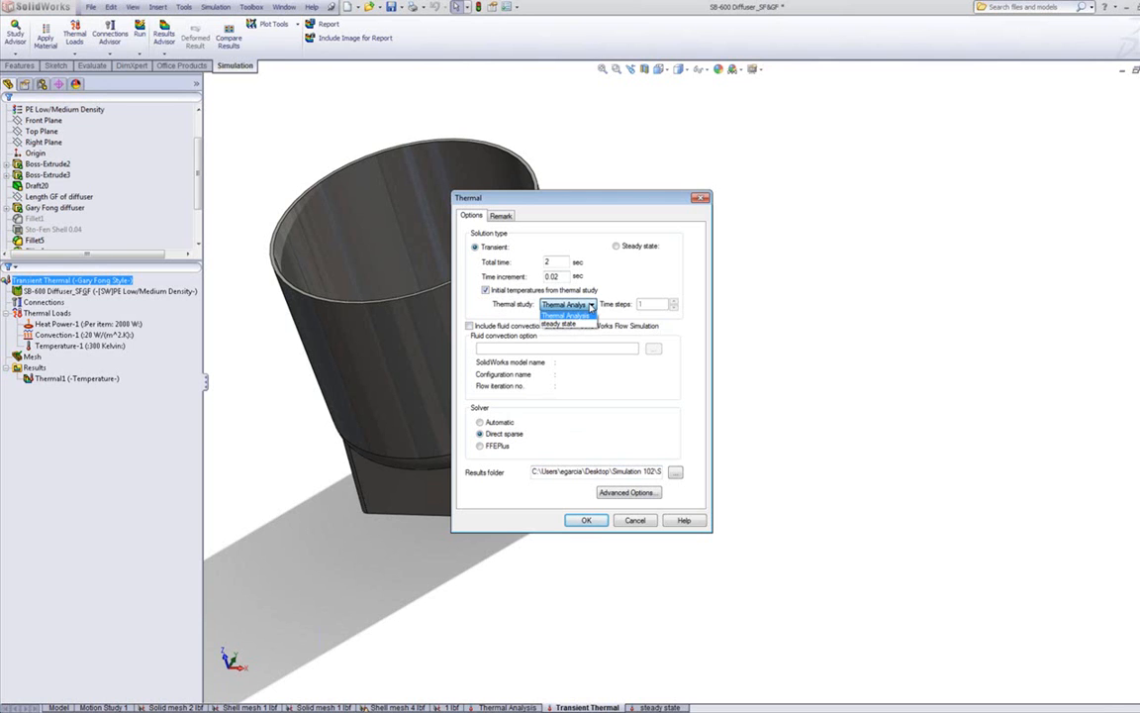
{"action": "left_click", "coordinate": [572, 323]}
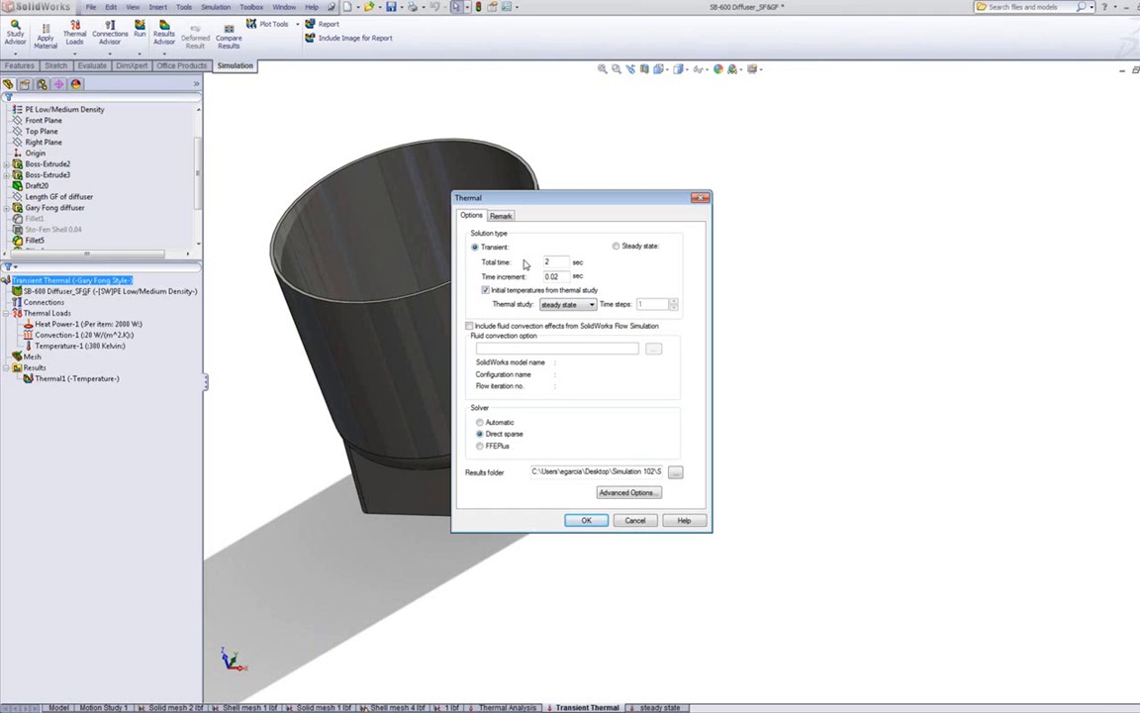
{"action": "left_click", "coordinate": [485, 290]}
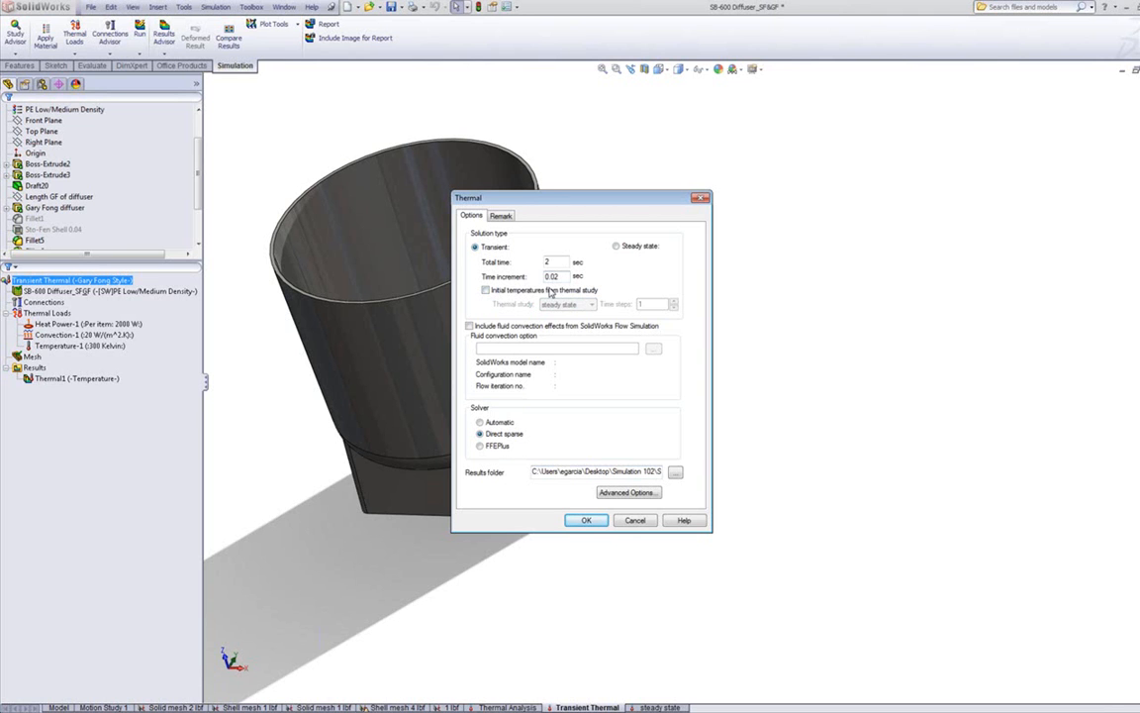
{"action": "left_click", "coordinate": [586, 520]}
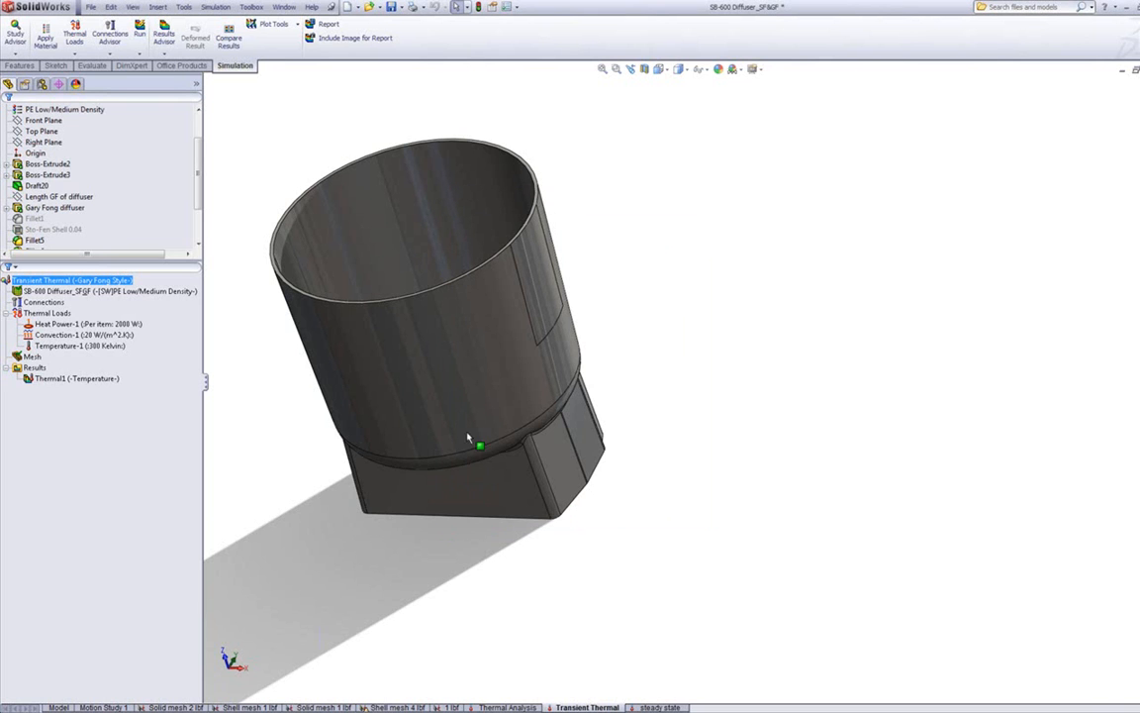
Start a temperature load of the Initial temperature type in the Transient Thermal study.
{"action": "left_click", "coordinate": [48, 313]}
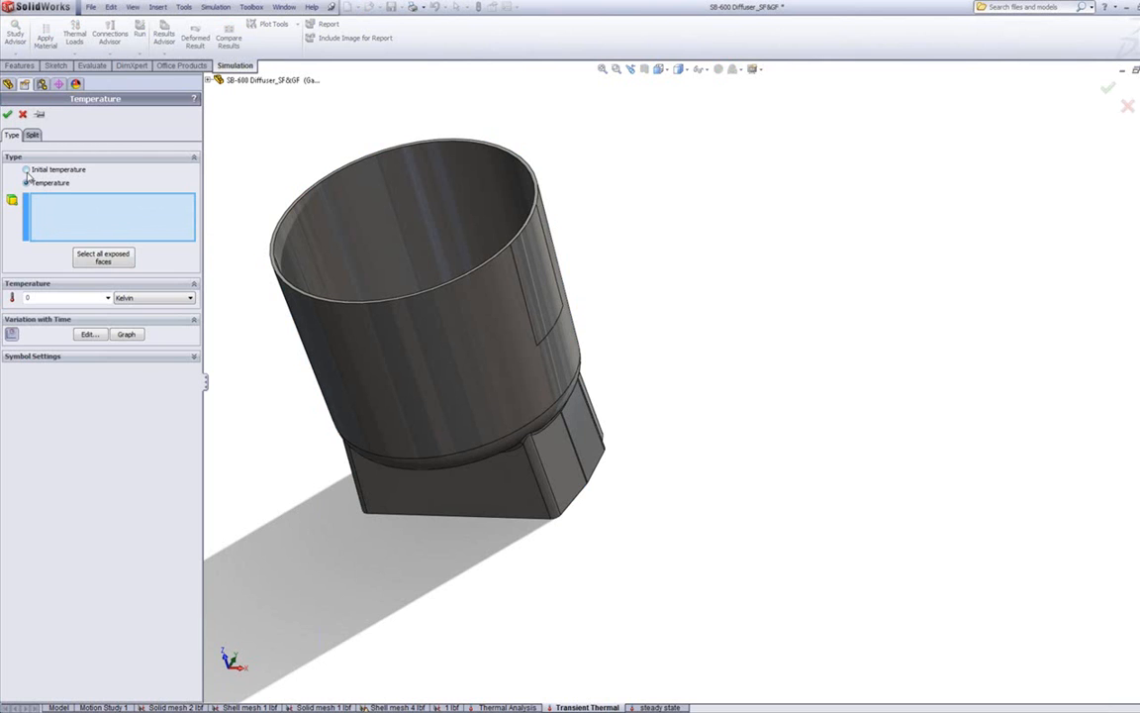
{"action": "left_click", "coordinate": [27, 169]}
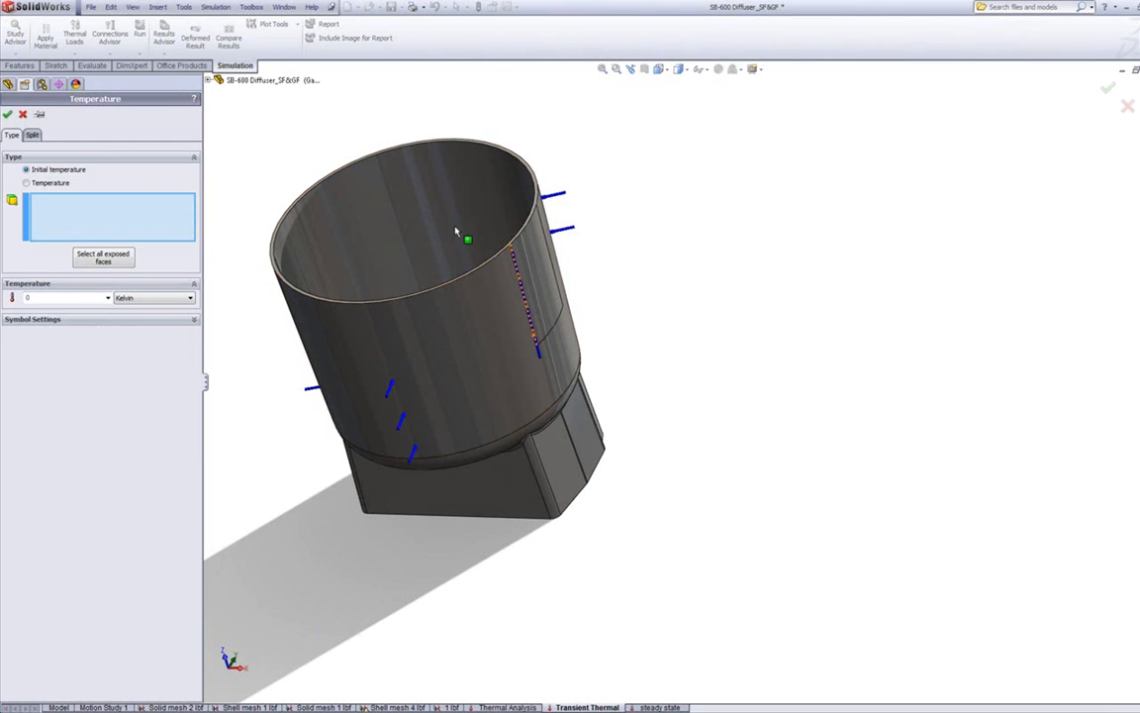
{"action": "left_click", "coordinate": [107, 257]}
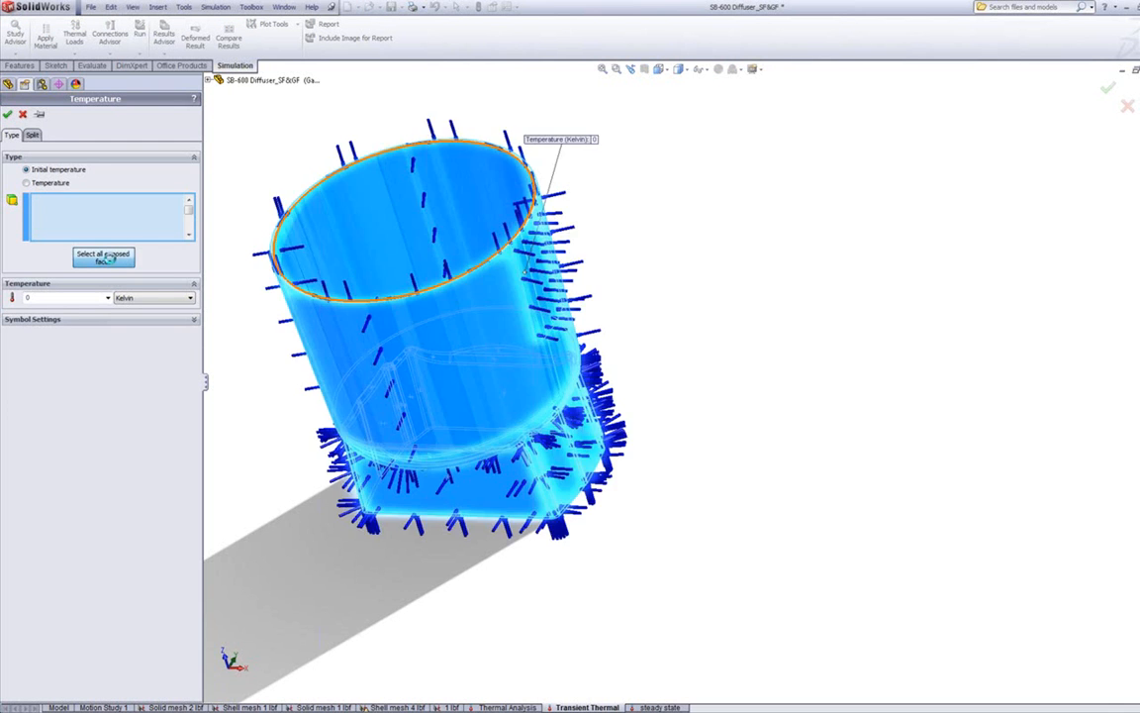
{"action": "middle_click_drag", "start_coordinate": [503, 374], "coordinate": [330, 603]}
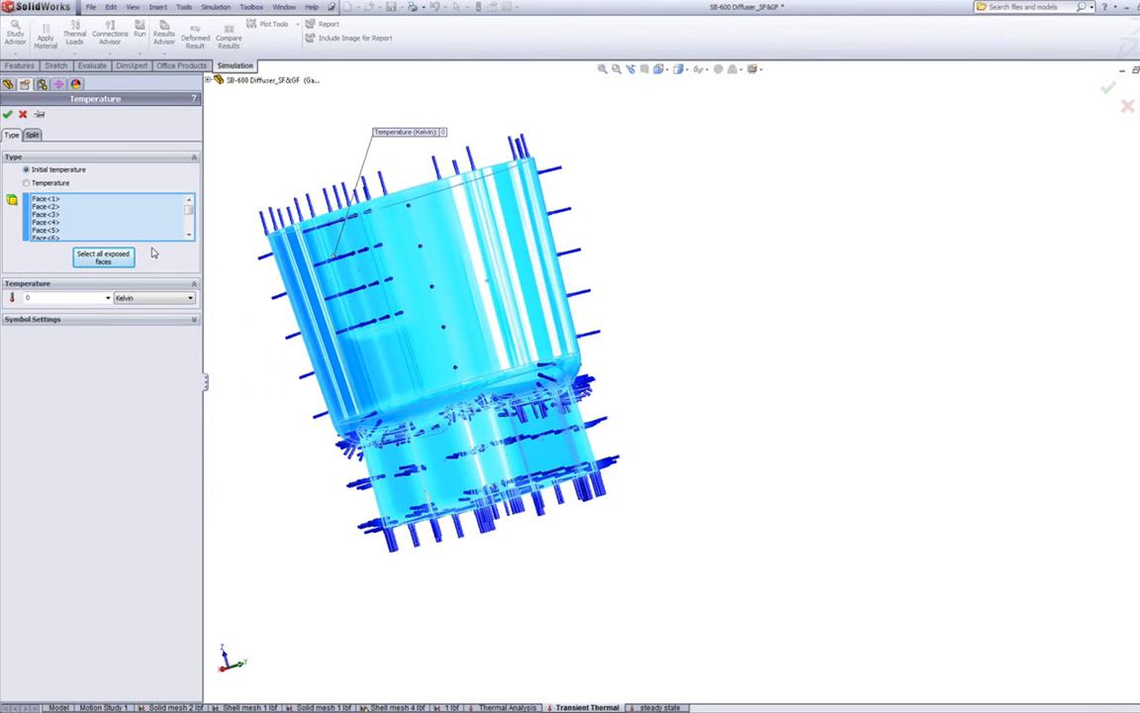
{"action": "middle_click_drag", "start_coordinate": [290, 243], "coordinate": [321, 442]}
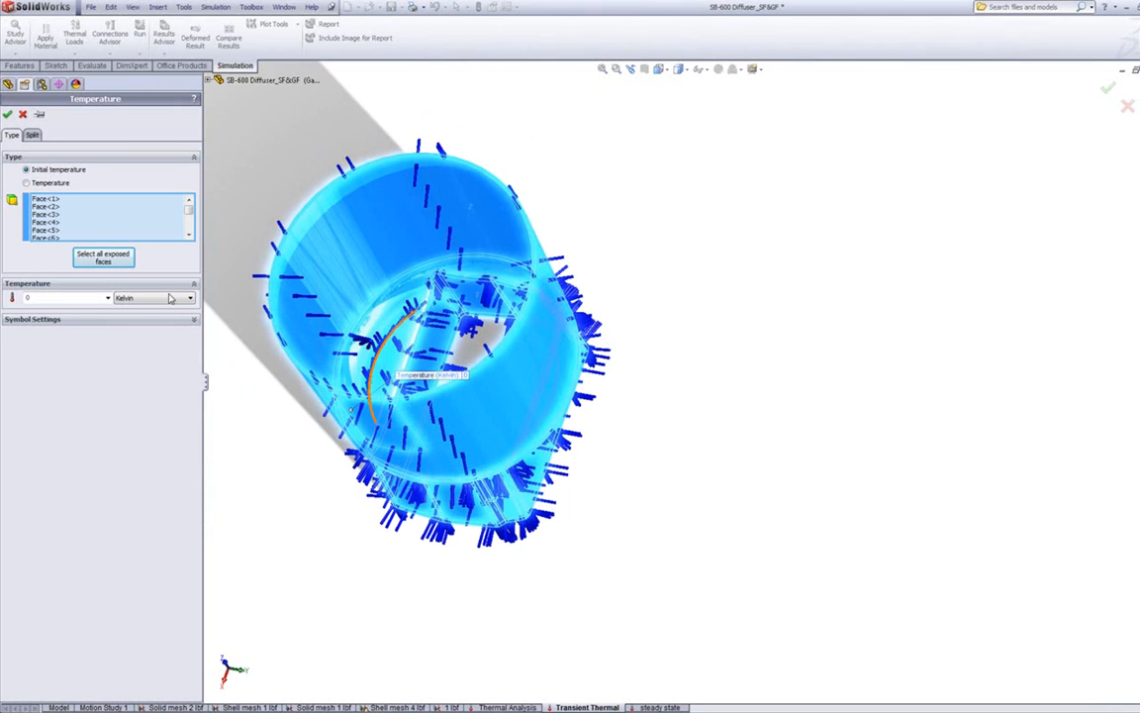
{"action": "right_click", "coordinate": [111, 215]}
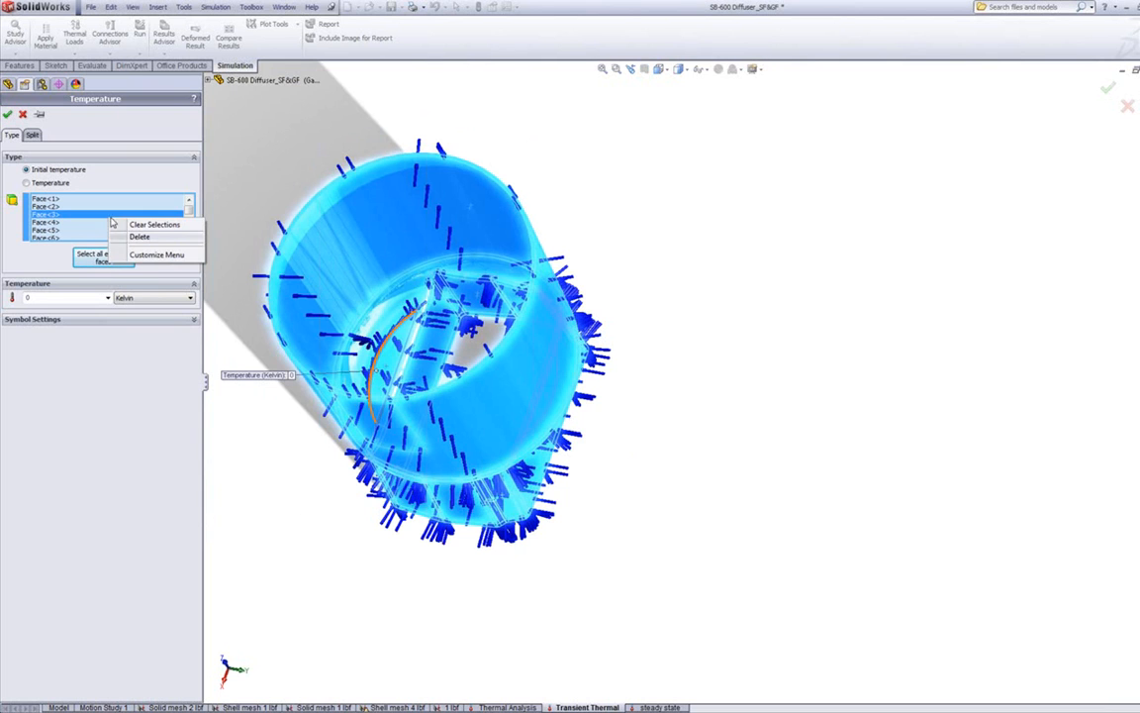
{"action": "key", "text": "Delete"}
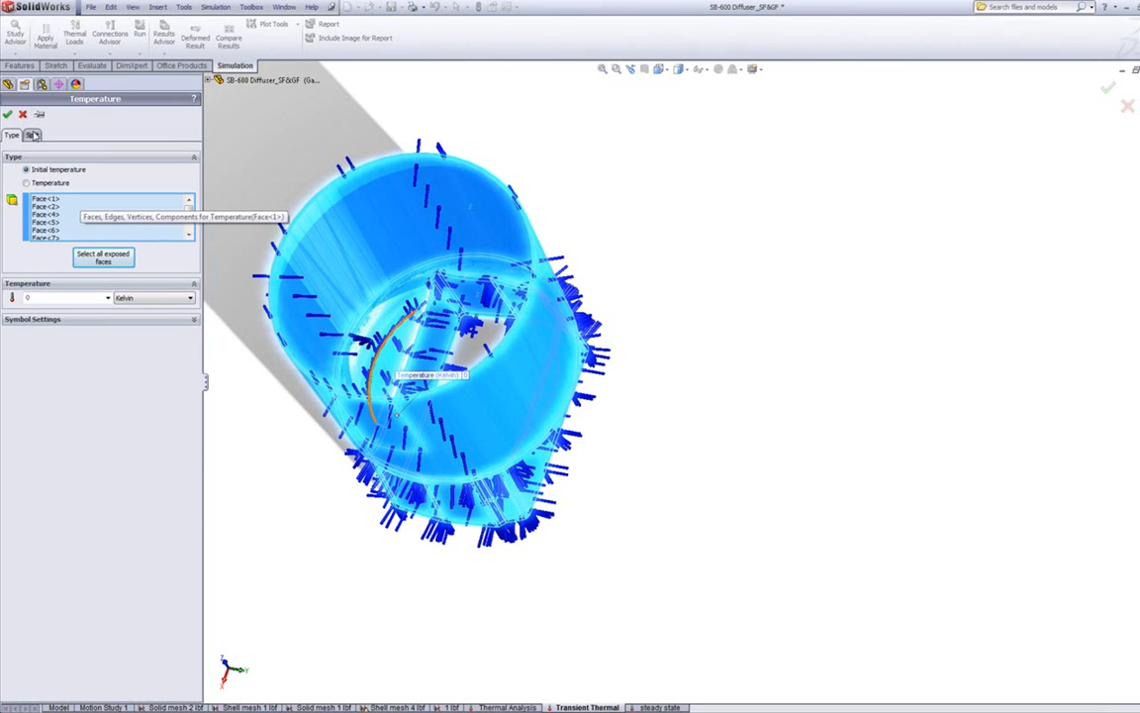
{"action": "right_click", "coordinate": [49, 213]}
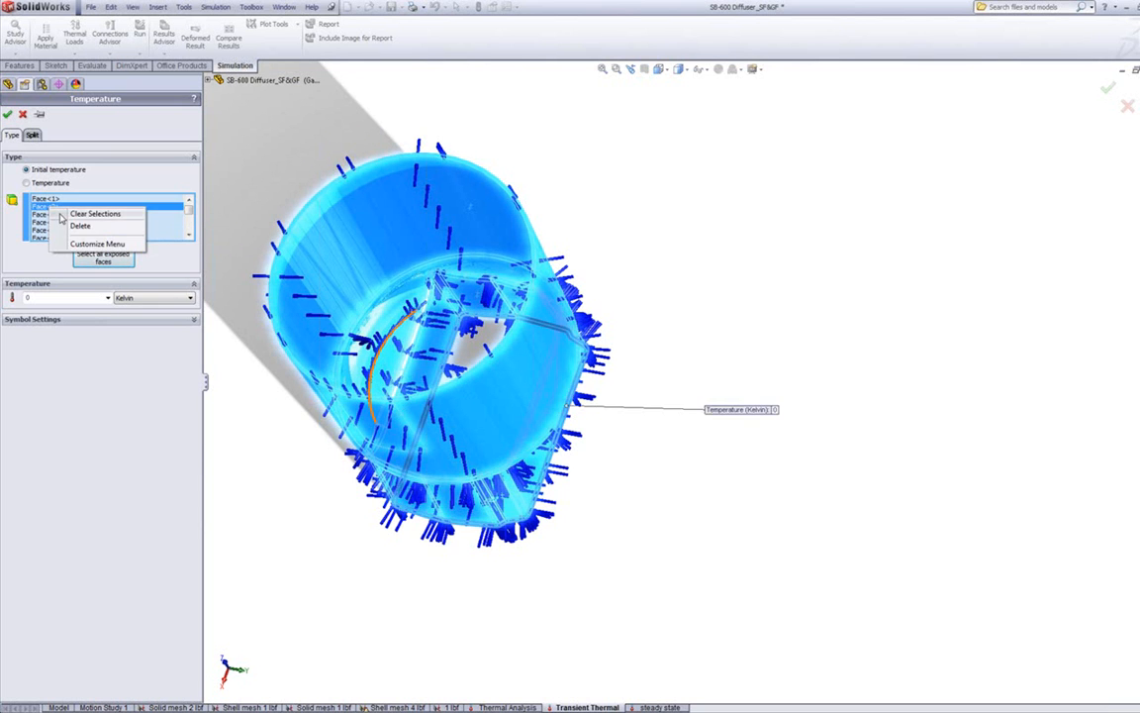
{"action": "left_click", "coordinate": [69, 215]}
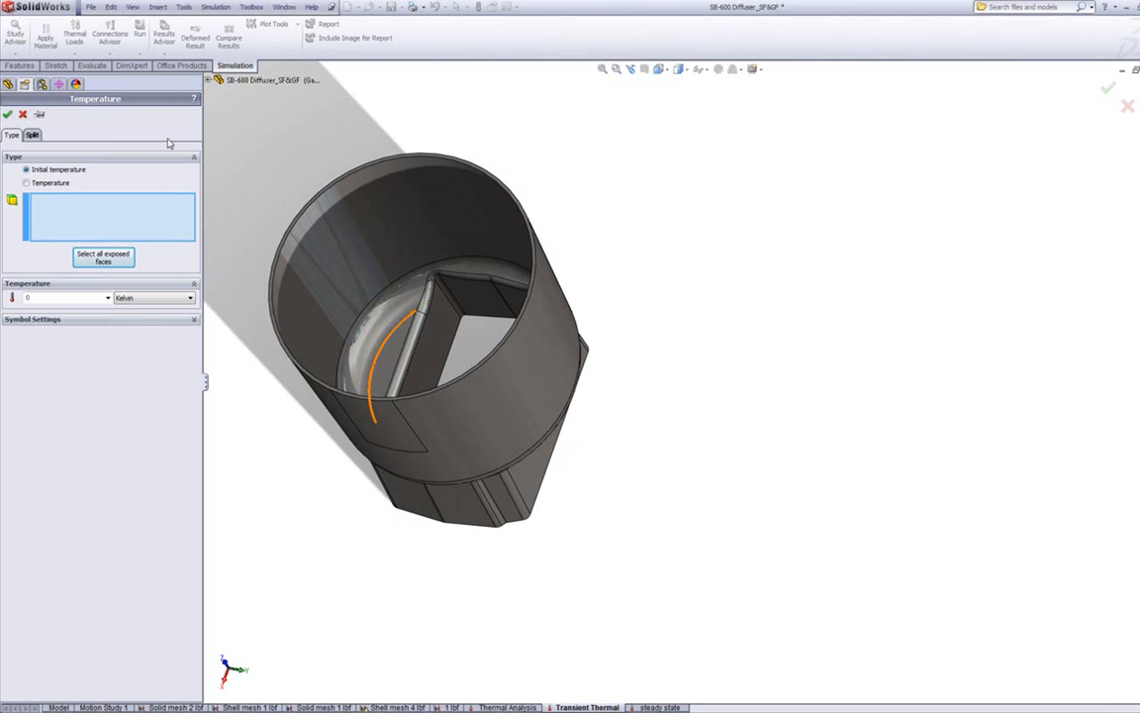
Apply an initial temperature of 300 Kelvin to the diffuser's whole solid body, picked from the model's Solid Bodies folder.
{"action": "left_click", "coordinate": [208, 79]}
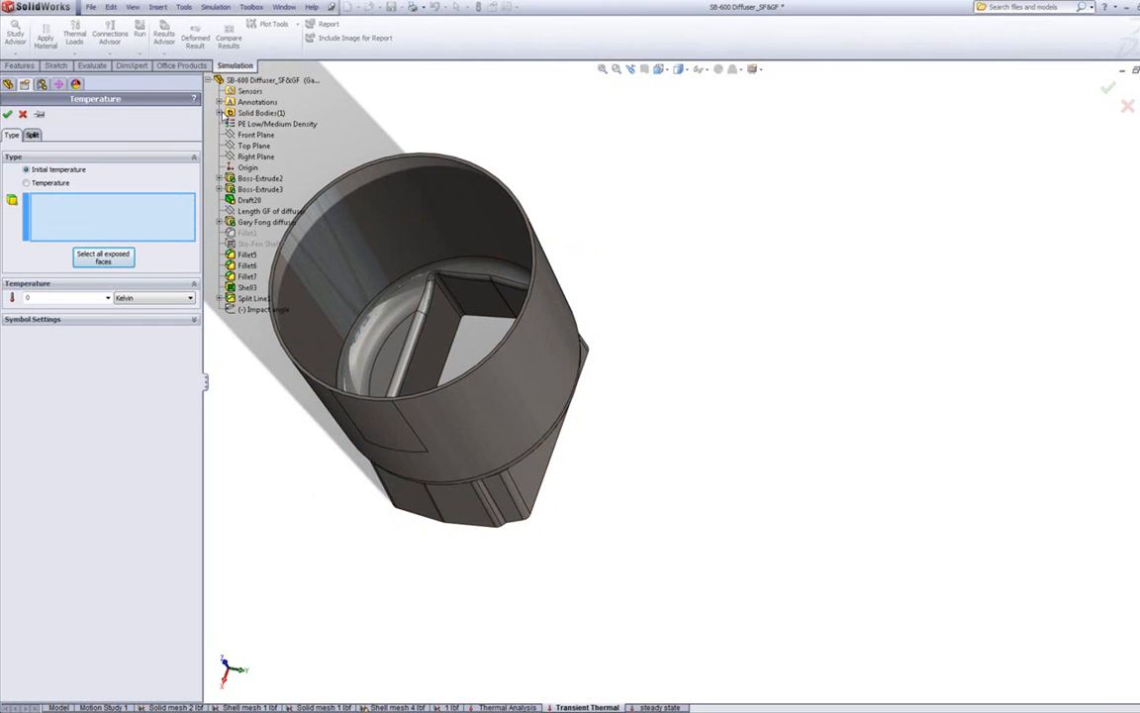
{"action": "left_click", "coordinate": [220, 113]}
{"action": "left_click", "coordinate": [259, 123]}
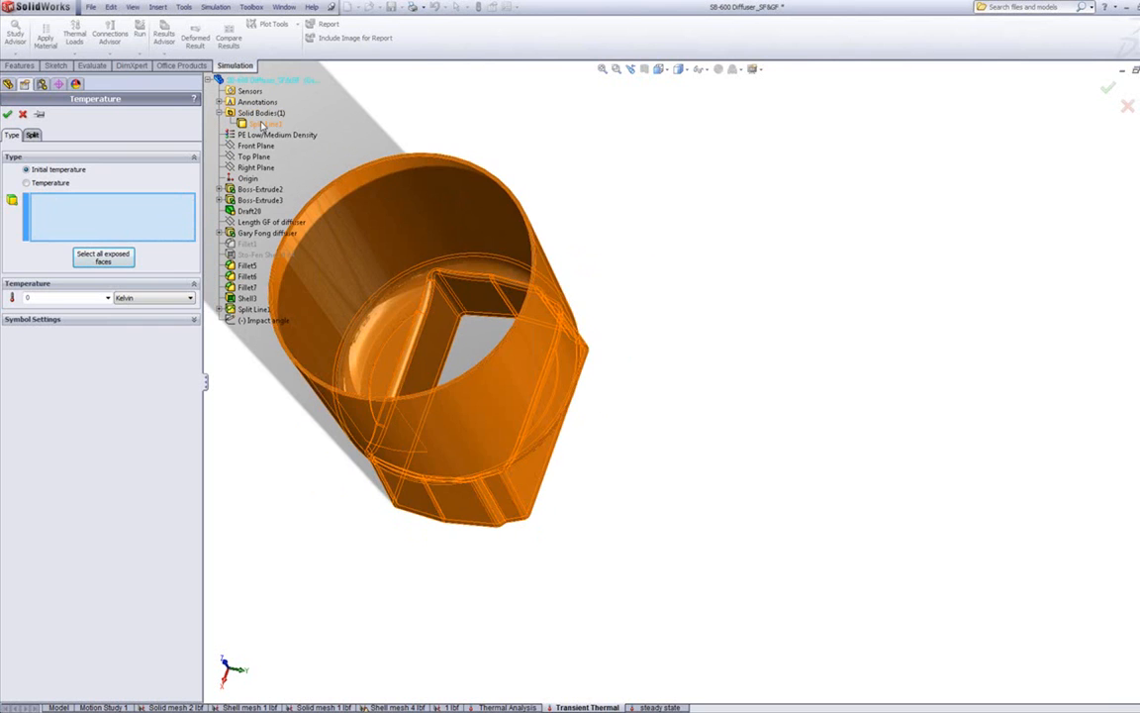
{"action": "left_click", "coordinate": [261, 124]}
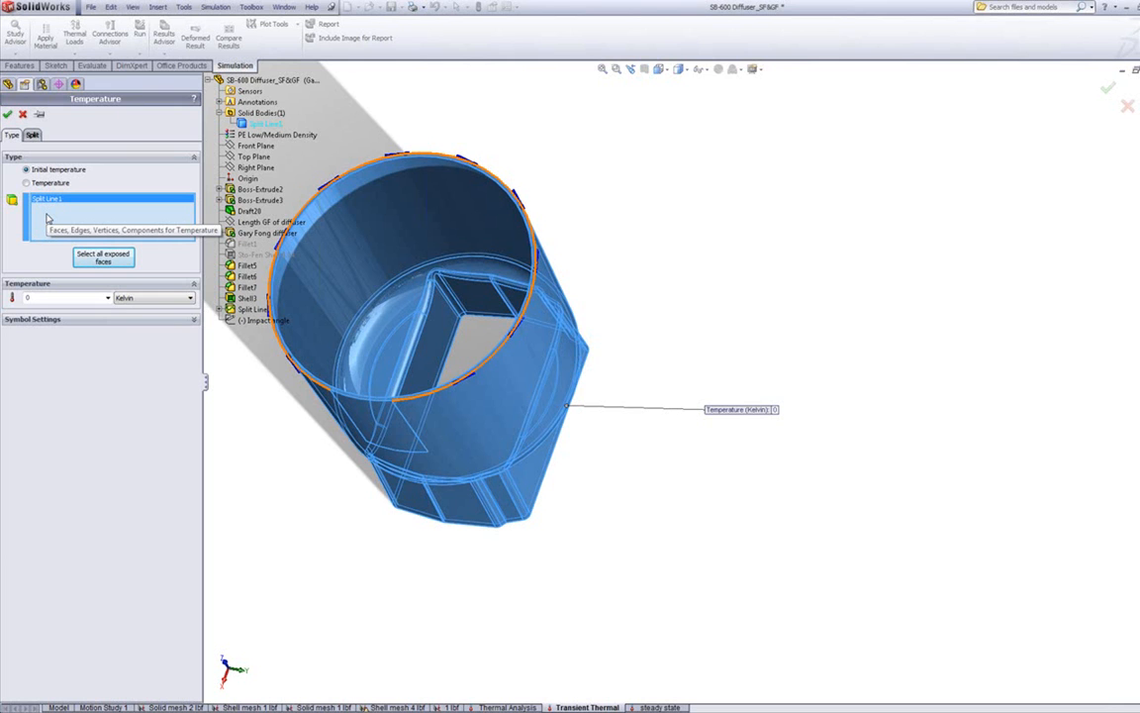
{"action": "double_click", "coordinate": [52, 299]}
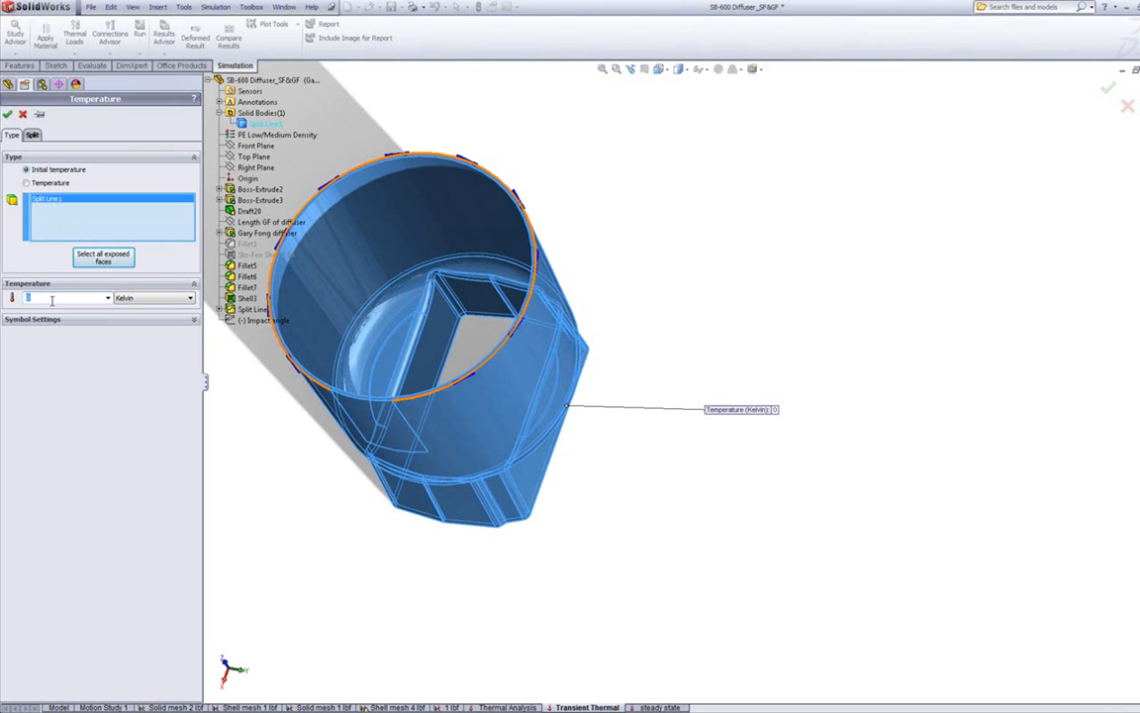
{"action": "type", "text": "300"}
{"action": "left_click", "coordinate": [9, 115]}
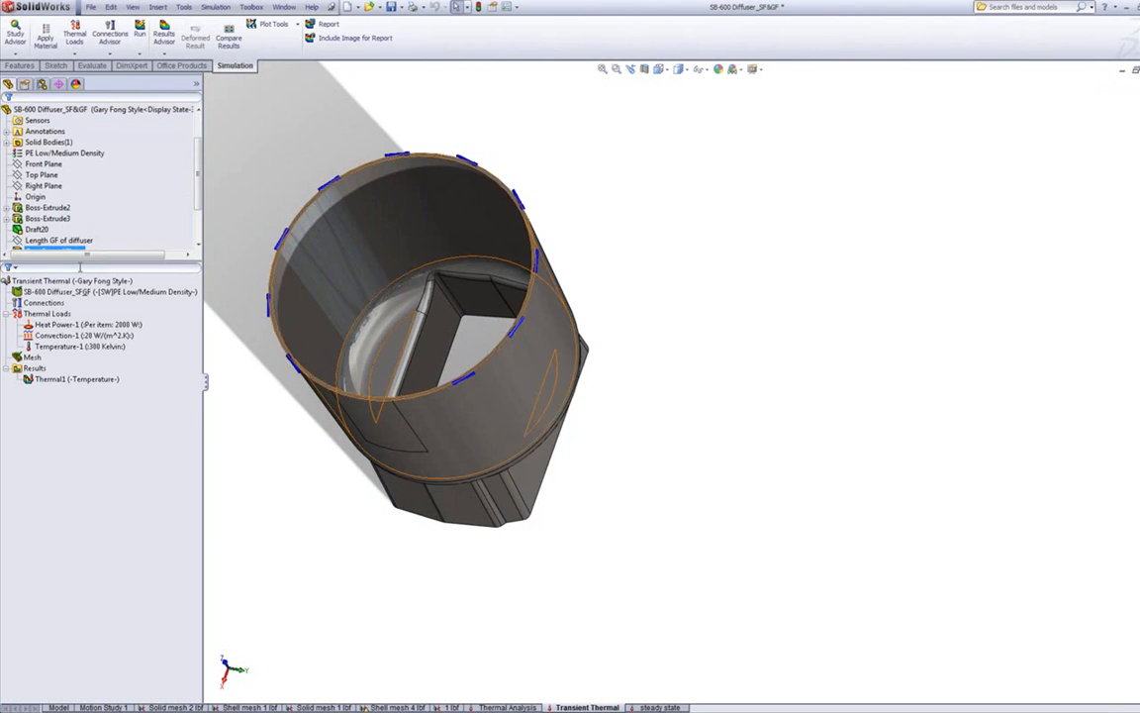
Review the definition of the 300 Kelvin initial temperature load and leave it without making changes.
{"action": "left_click", "coordinate": [69, 349]}
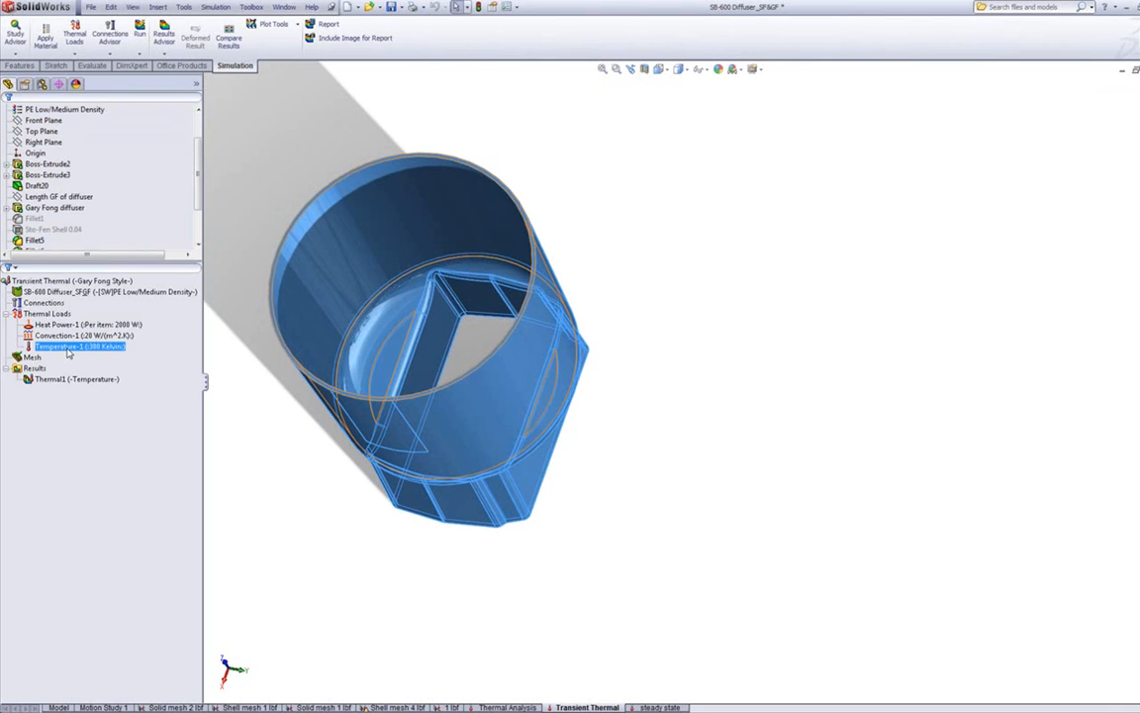
{"action": "right_click", "coordinate": [69, 353]}
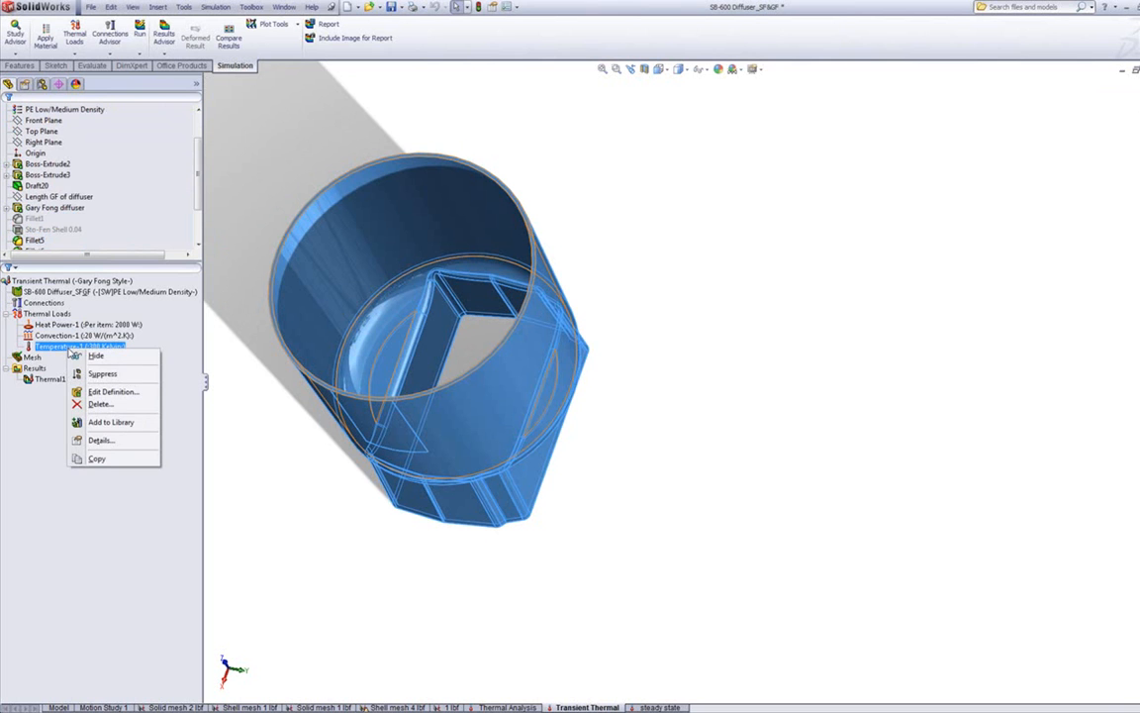
{"action": "left_click", "coordinate": [94, 381]}
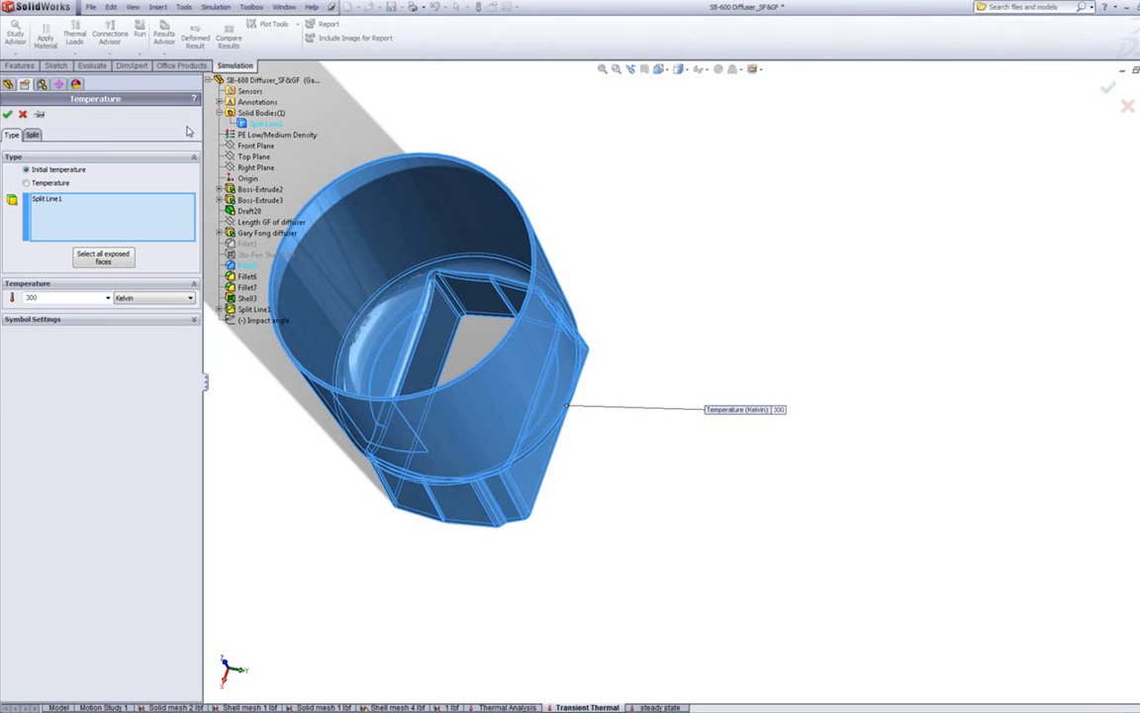
{"action": "left_click", "coordinate": [22, 114]}
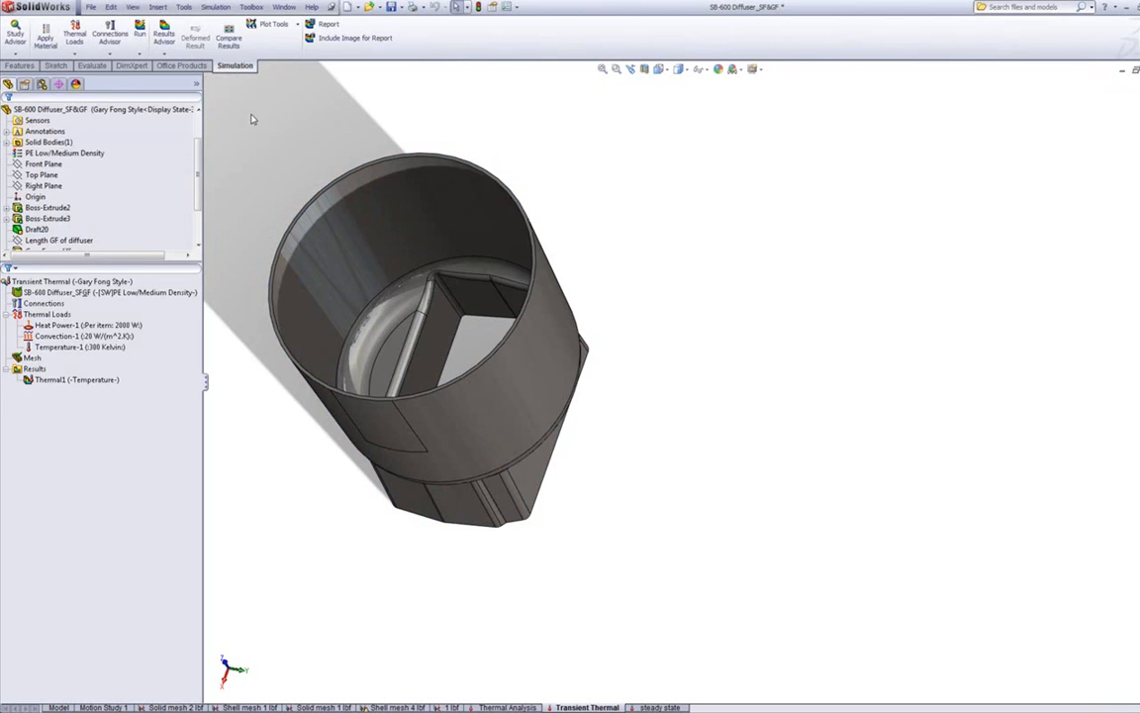
Set the Solid Bodies folder to Show in the FeatureManager system options.
{"action": "left_click", "coordinate": [507, 8]}
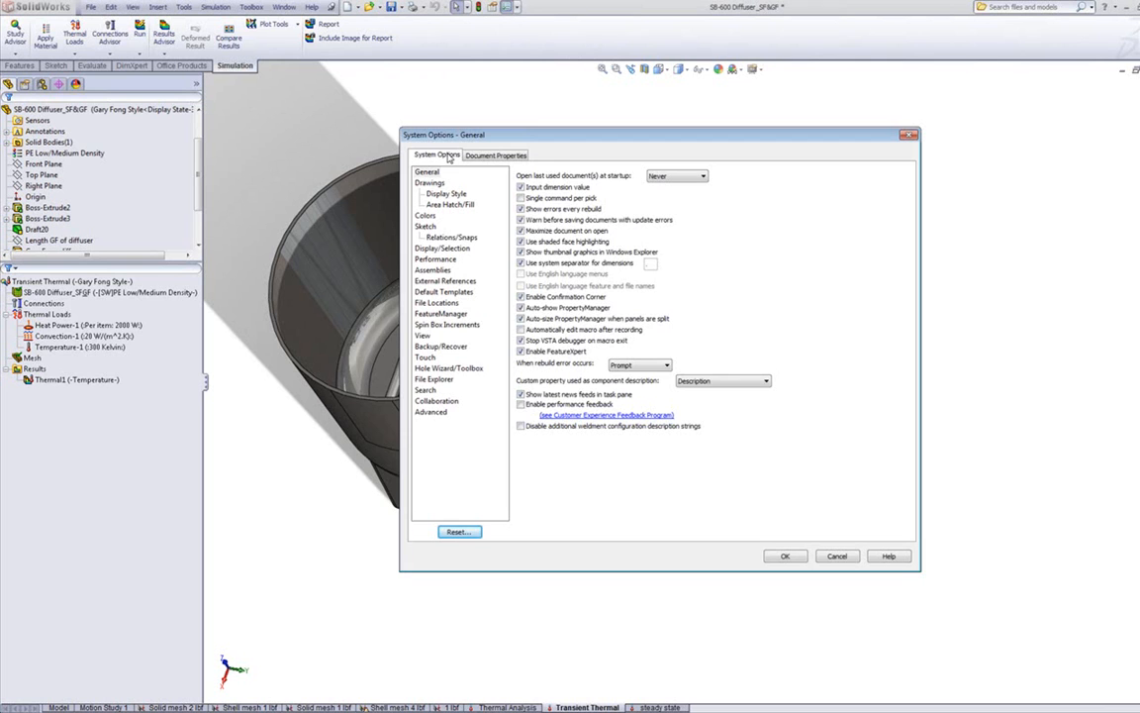
{"action": "left_click", "coordinate": [441, 248]}
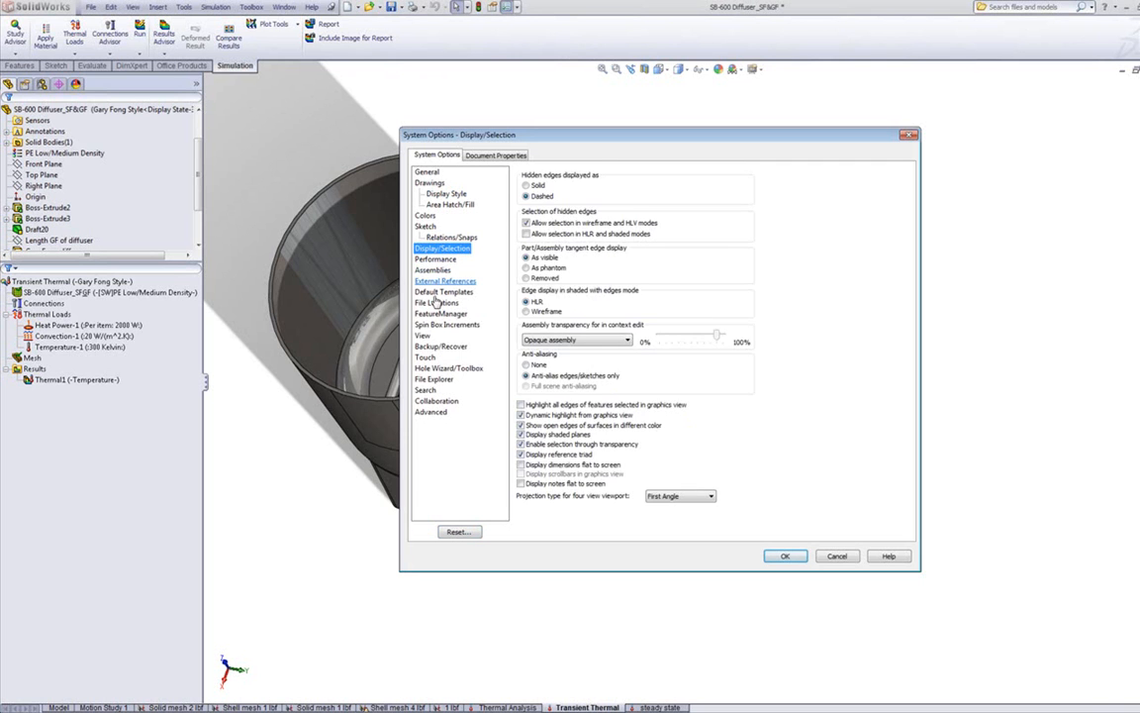
{"action": "left_click", "coordinate": [436, 314]}
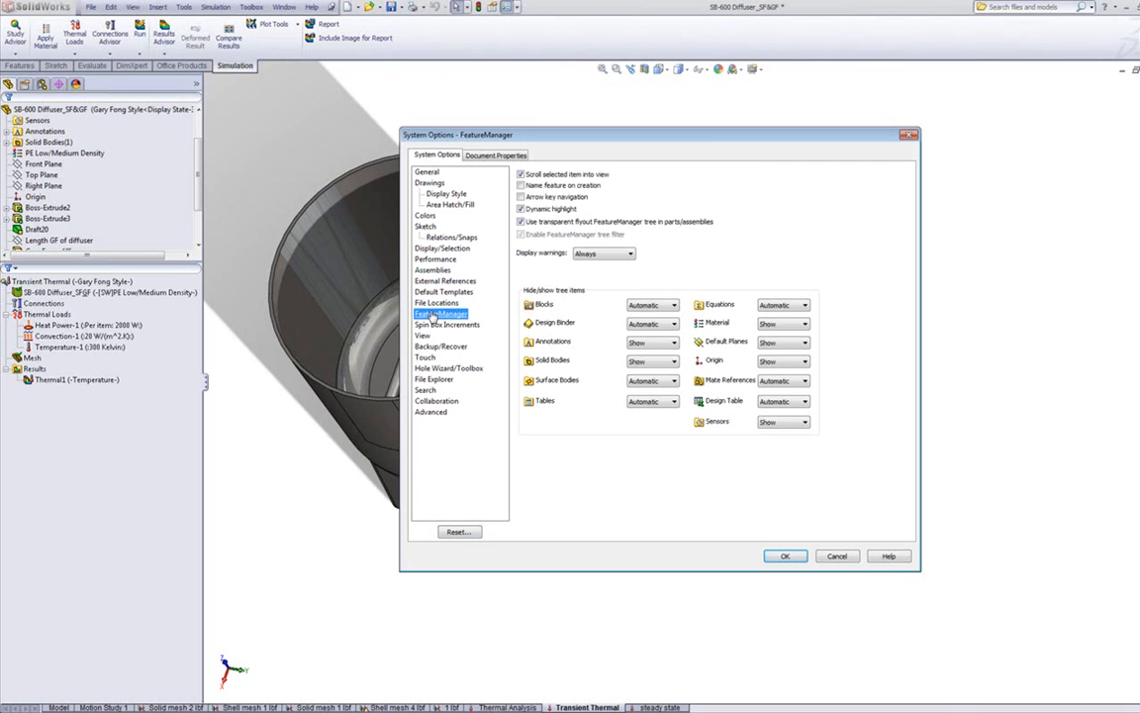
{"action": "left_click", "coordinate": [674, 363]}
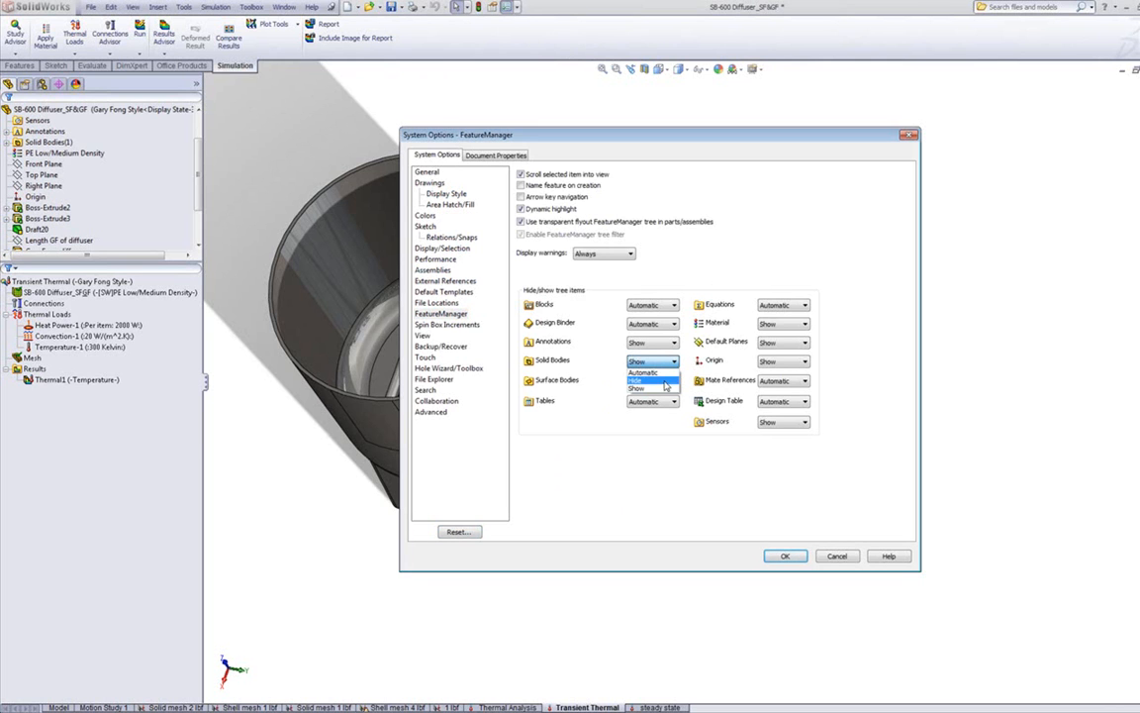
{"action": "left_click", "coordinate": [664, 389]}
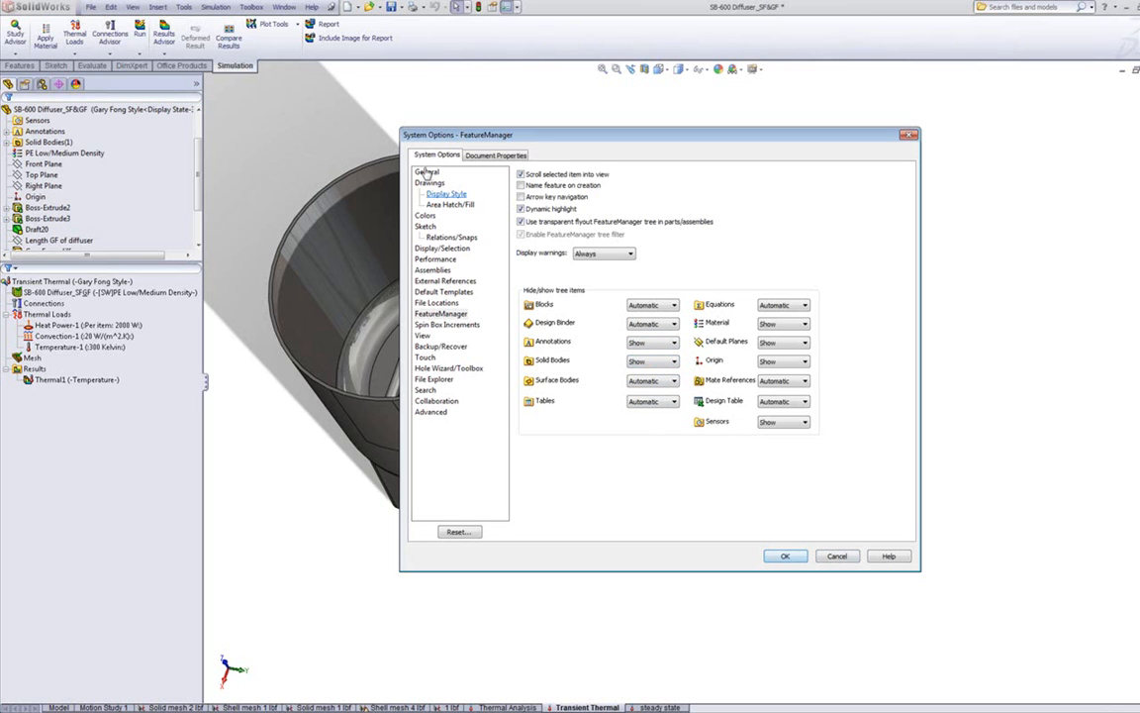
{"action": "left_click", "coordinate": [789, 555]}
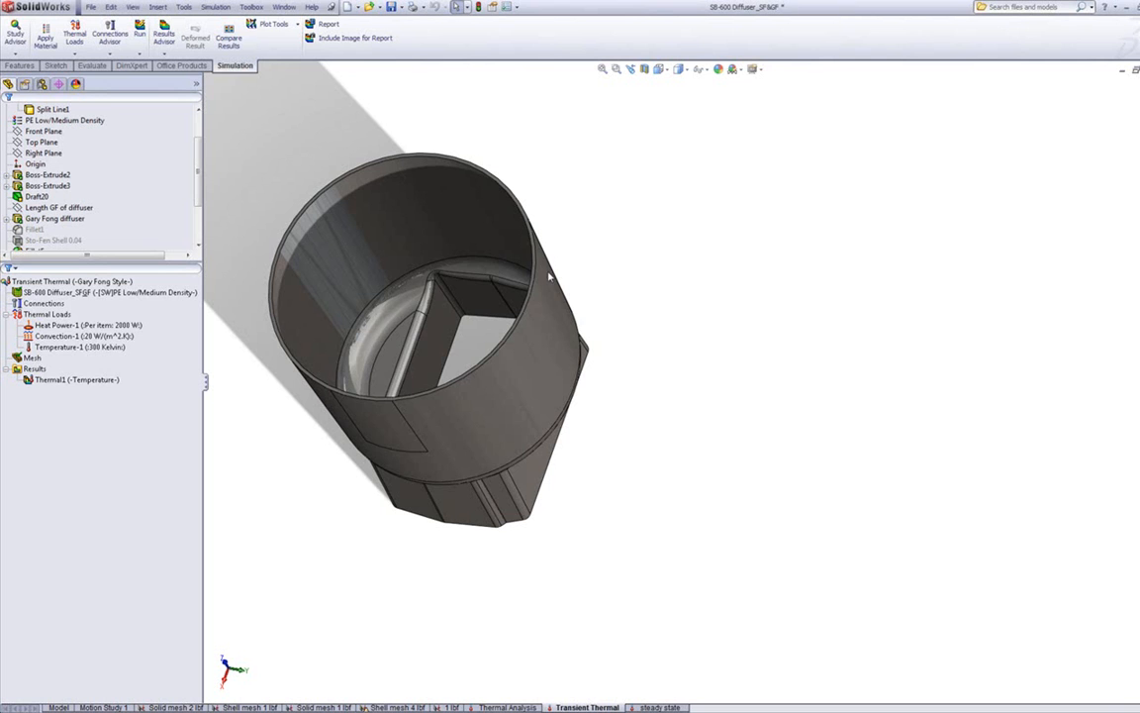
Check the body carrying the initial temperature, and show the study's mesh to inspect it from below.
{"action": "left_click", "coordinate": [85, 348]}
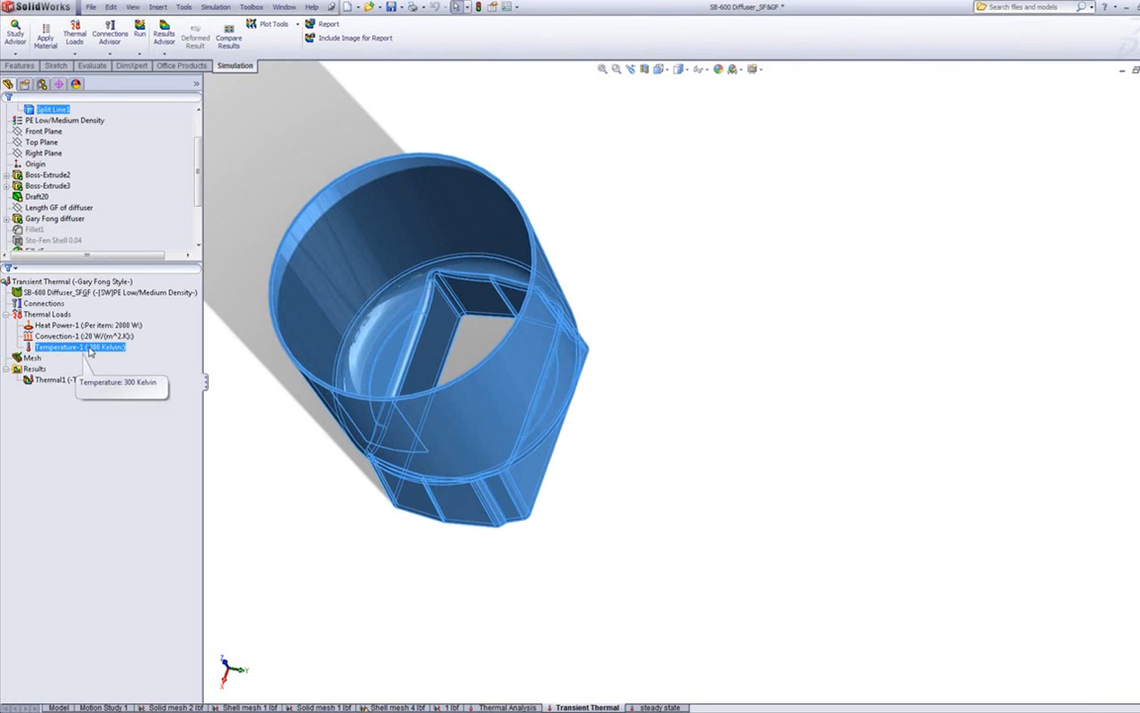
{"action": "left_click", "coordinate": [33, 358]}
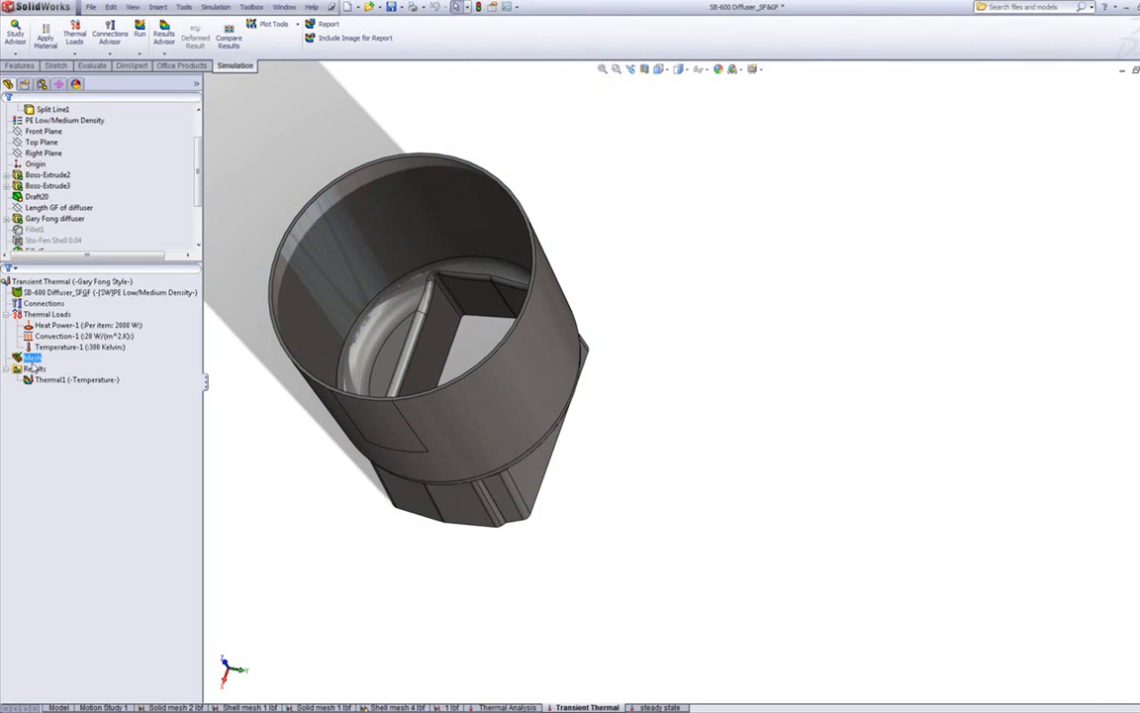
{"action": "right_click", "coordinate": [33, 359]}
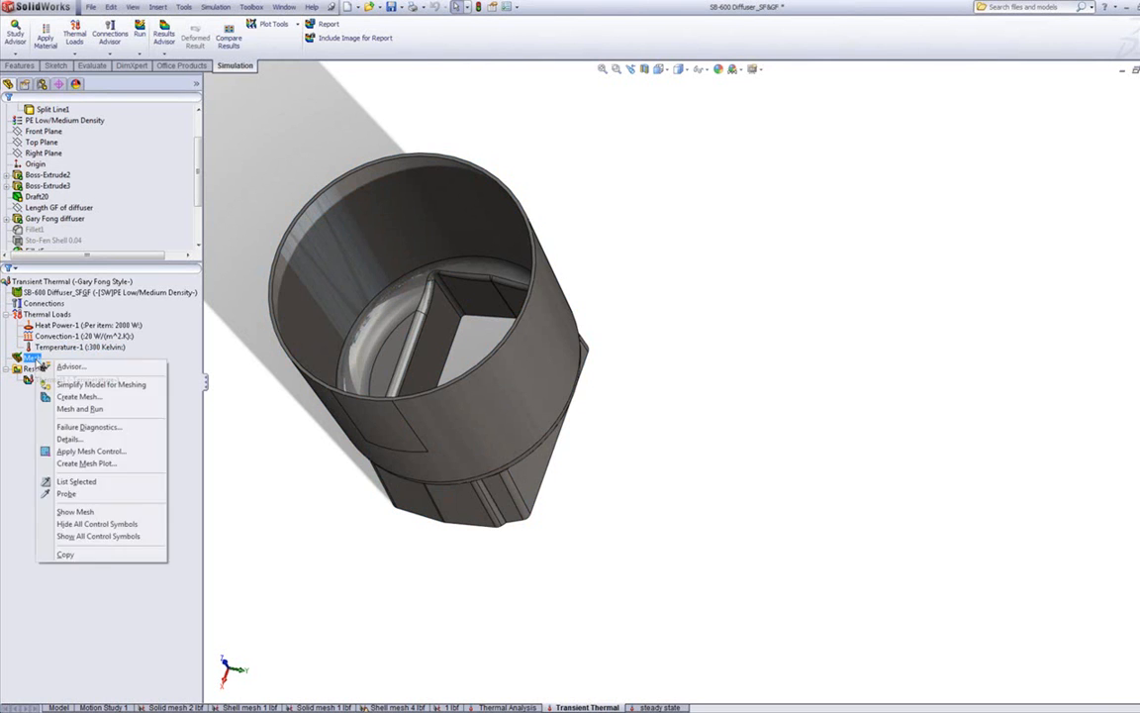
{"action": "left_click", "coordinate": [61, 512]}
{"action": "middle_click_drag", "start_coordinate": [308, 502], "coordinate": [238, 300]}
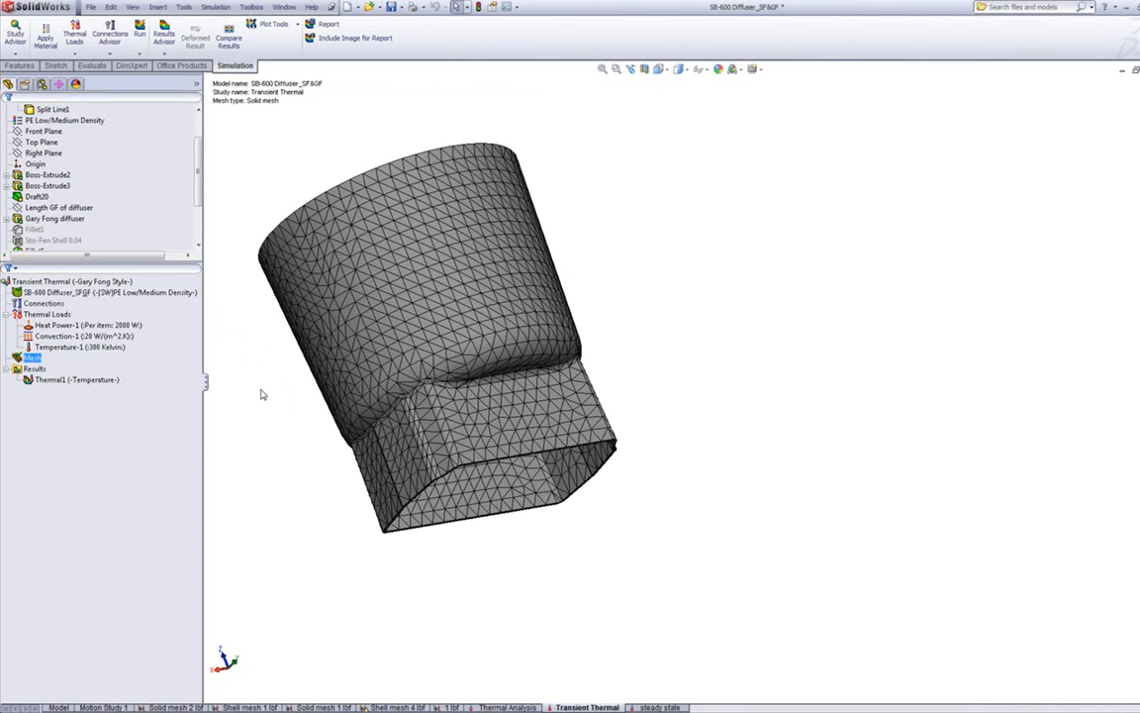
Try a finer standard mesh for the transient thermal study, with a global element size of about 0.104 in.
{"action": "right_click", "coordinate": [33, 357]}
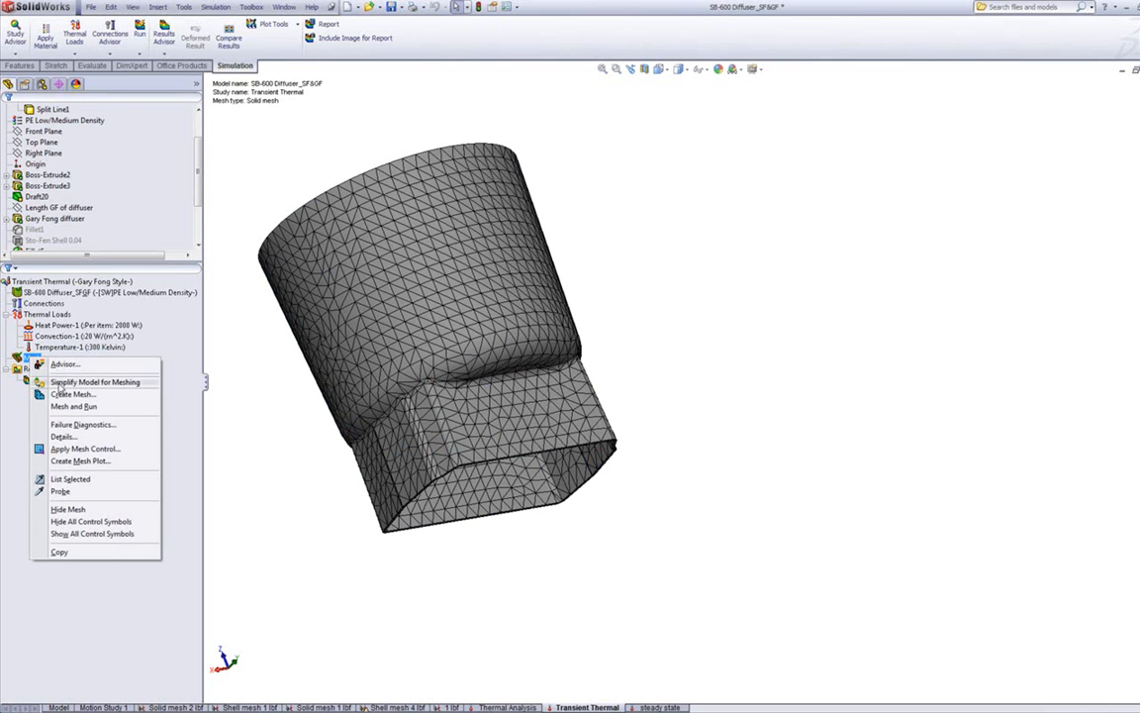
{"action": "left_click", "coordinate": [76, 394]}
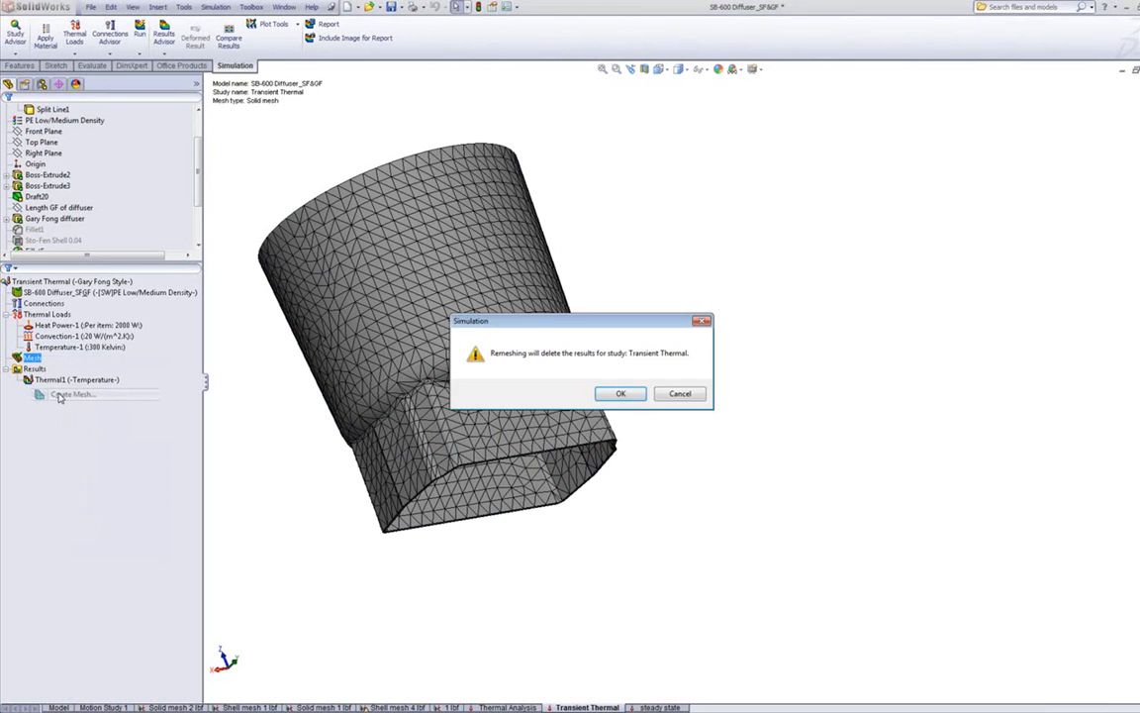
{"action": "left_click", "coordinate": [624, 393]}
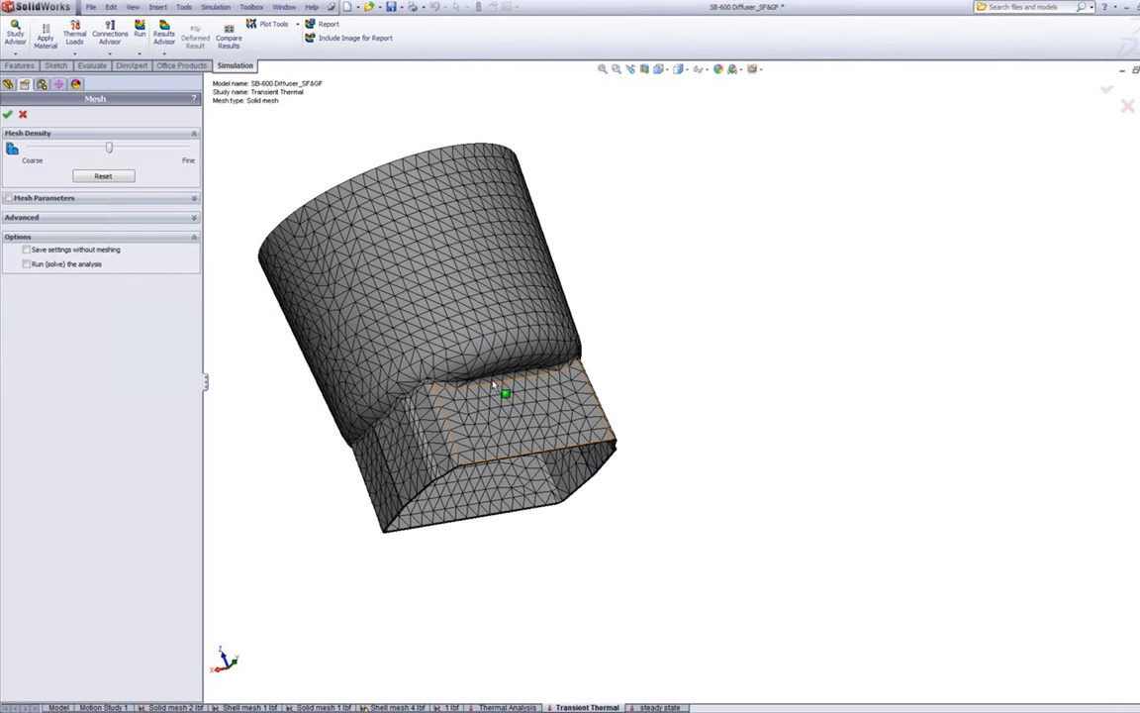
{"action": "left_click", "coordinate": [9, 199]}
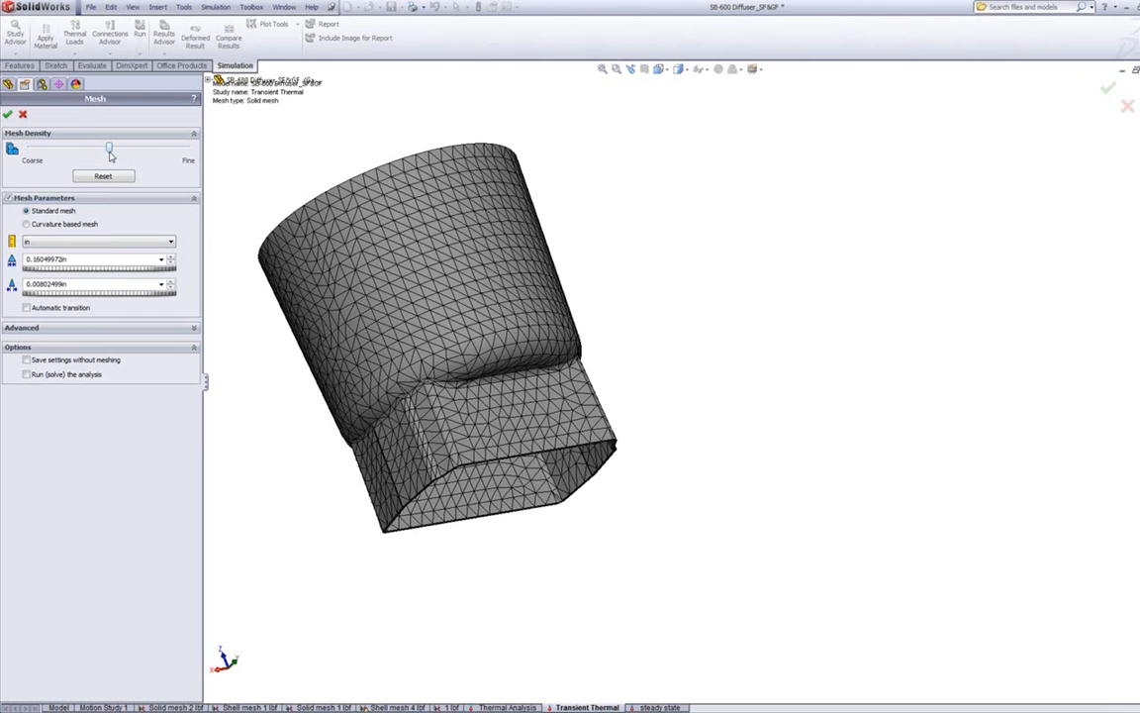
{"action": "left_click_drag", "start_coordinate": [110, 151], "coordinate": [128, 155]}
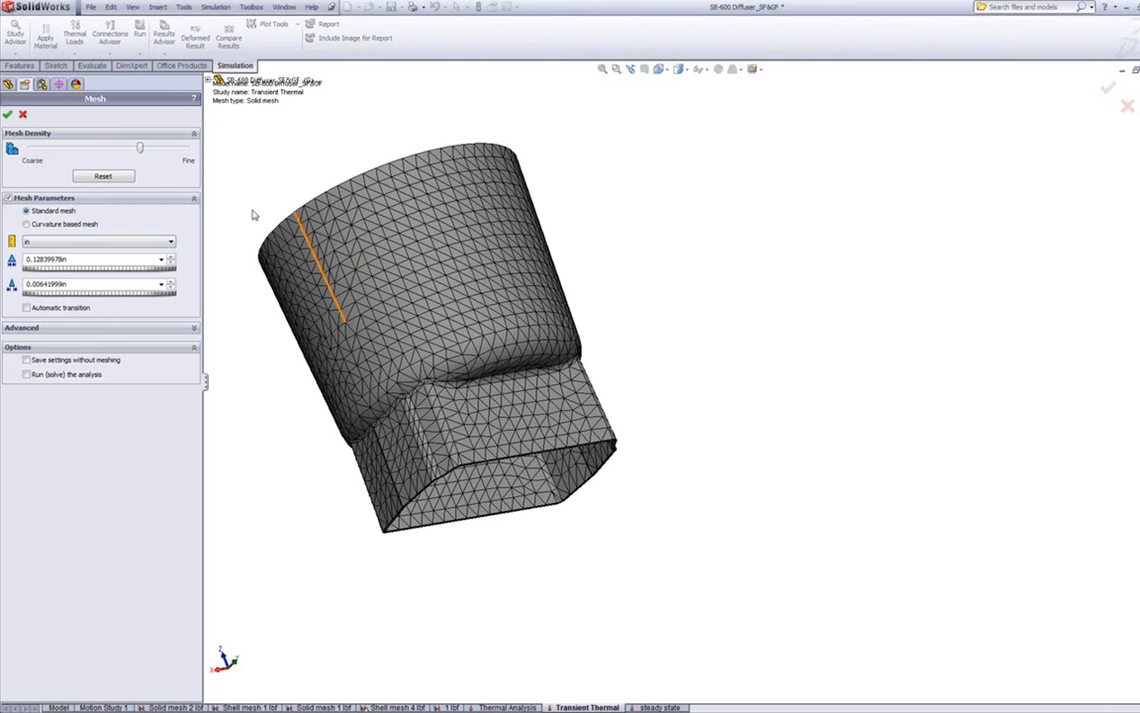
{"action": "left_click_drag", "start_coordinate": [139, 149], "coordinate": [168, 148]}
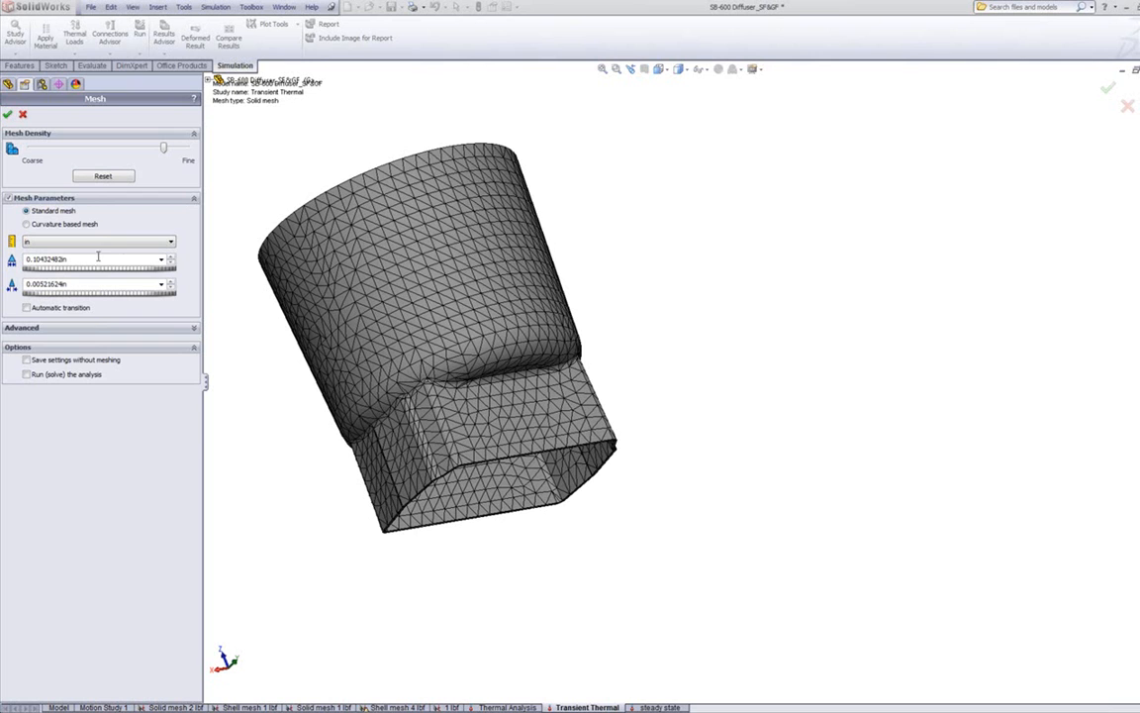
Try a curvature based mesh, toggle the draft quality option on and off, and leave the mesh settings without remeshing.
{"action": "left_click", "coordinate": [27, 225]}
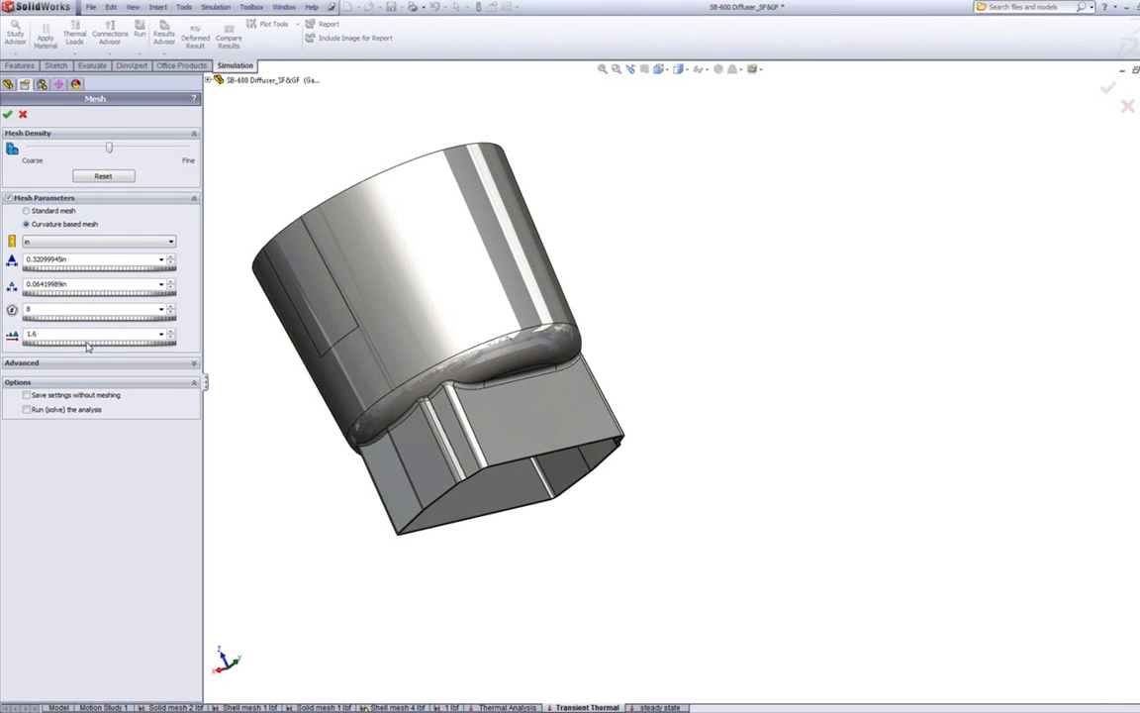
{"action": "left_click", "coordinate": [194, 364]}
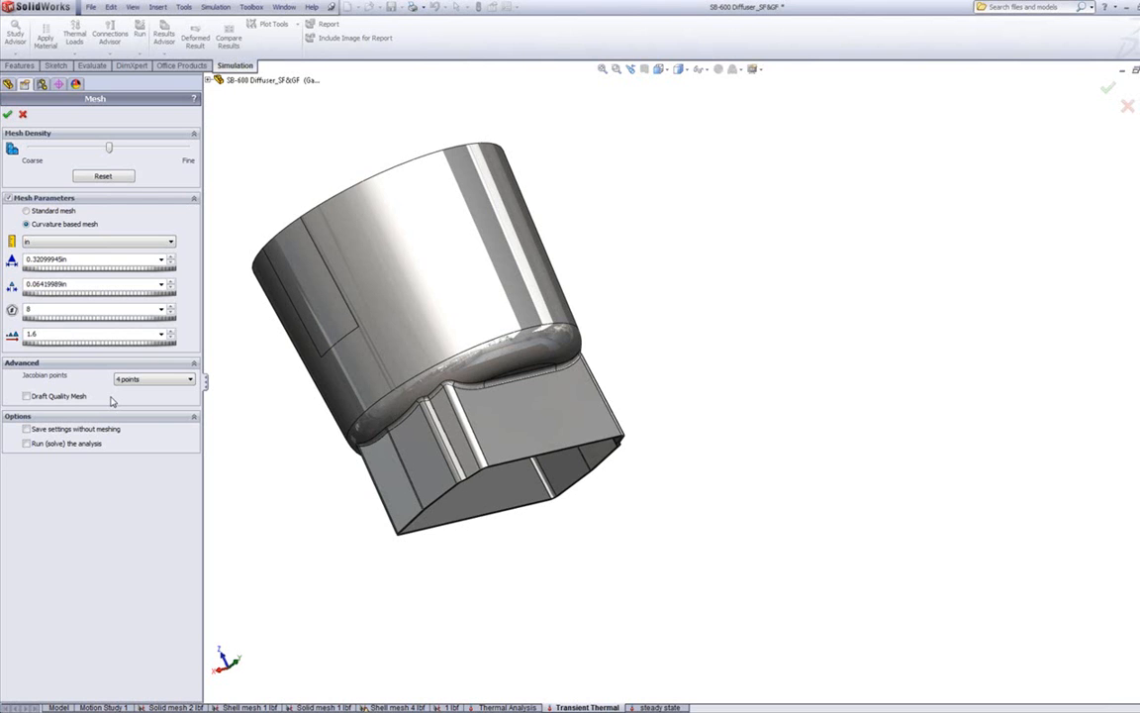
{"action": "left_click", "coordinate": [26, 396]}
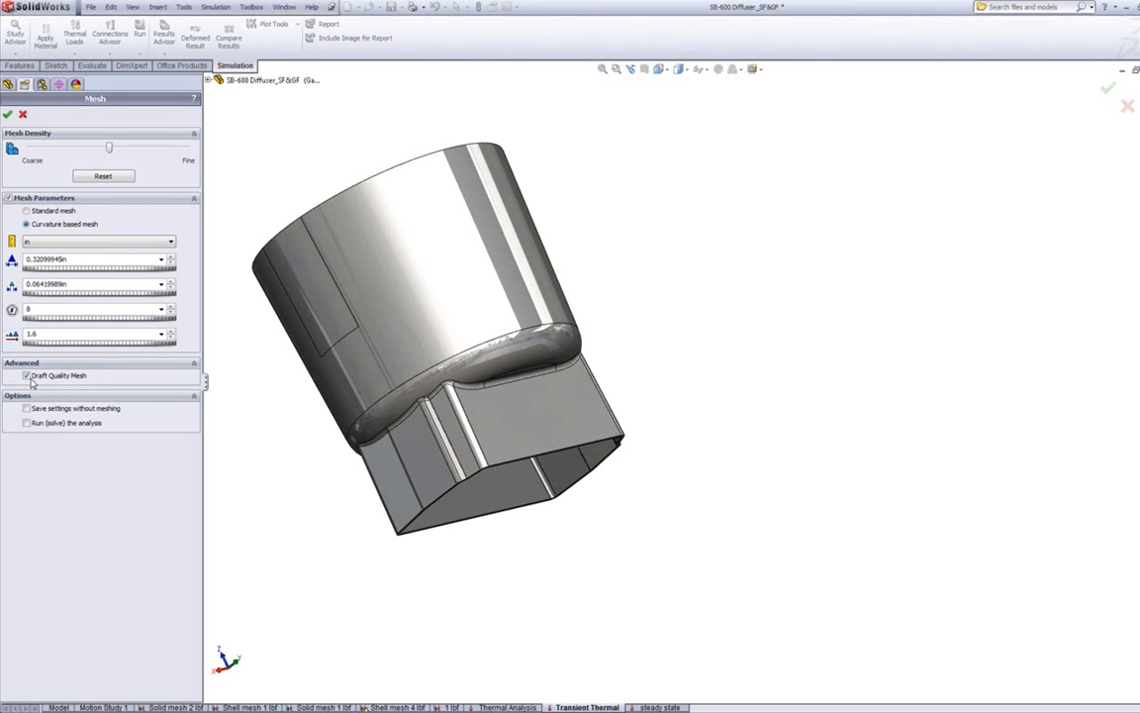
{"action": "left_click", "coordinate": [26, 375]}
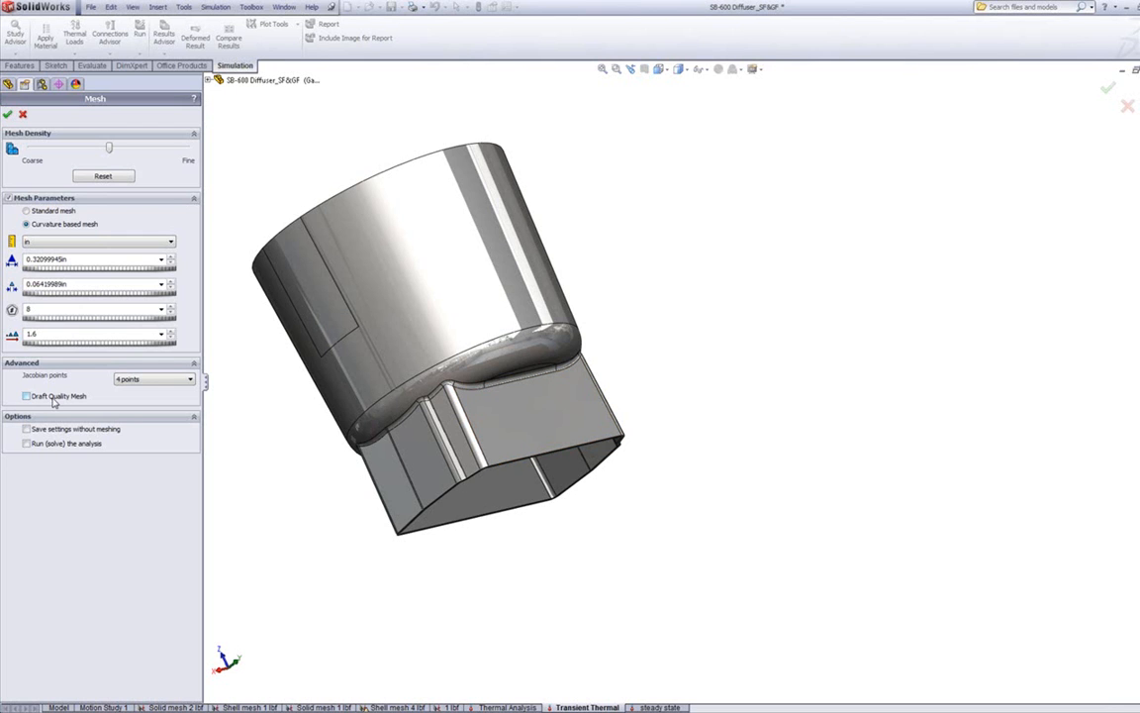
{"action": "left_click", "coordinate": [23, 114]}
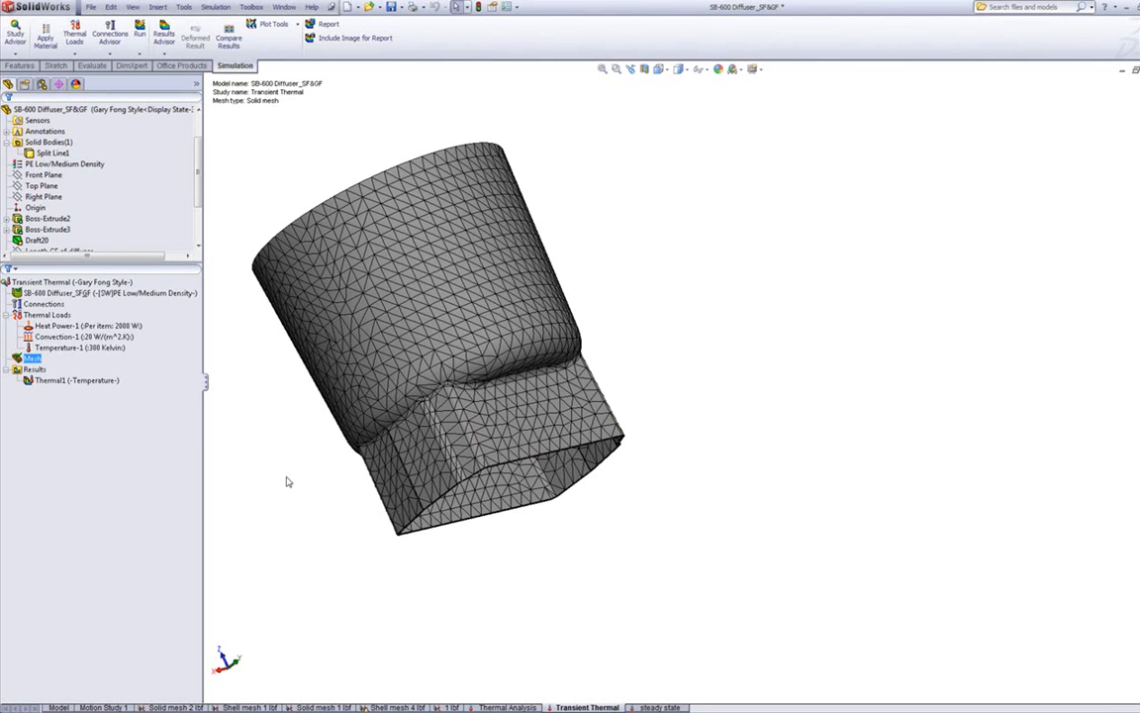
Show the transient study's temperature plot and examine the heat distribution around the diffuser's rounded shoulder.
{"action": "left_click", "coordinate": [56, 382]}
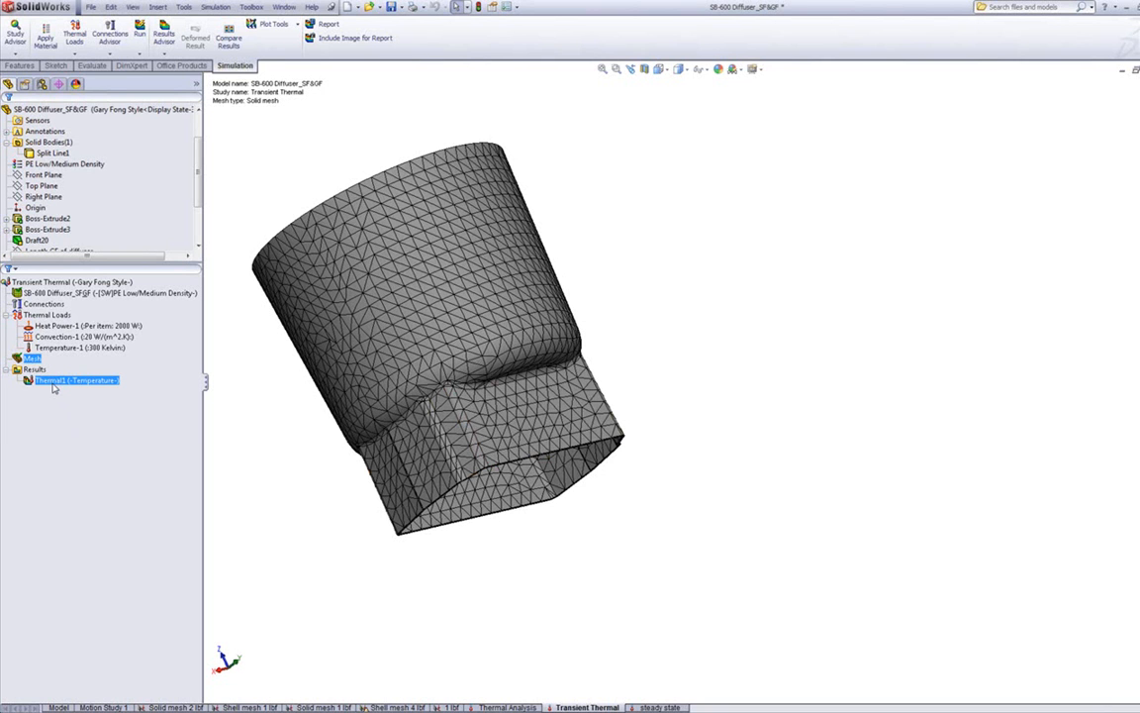
{"action": "double_click", "coordinate": [53, 380]}
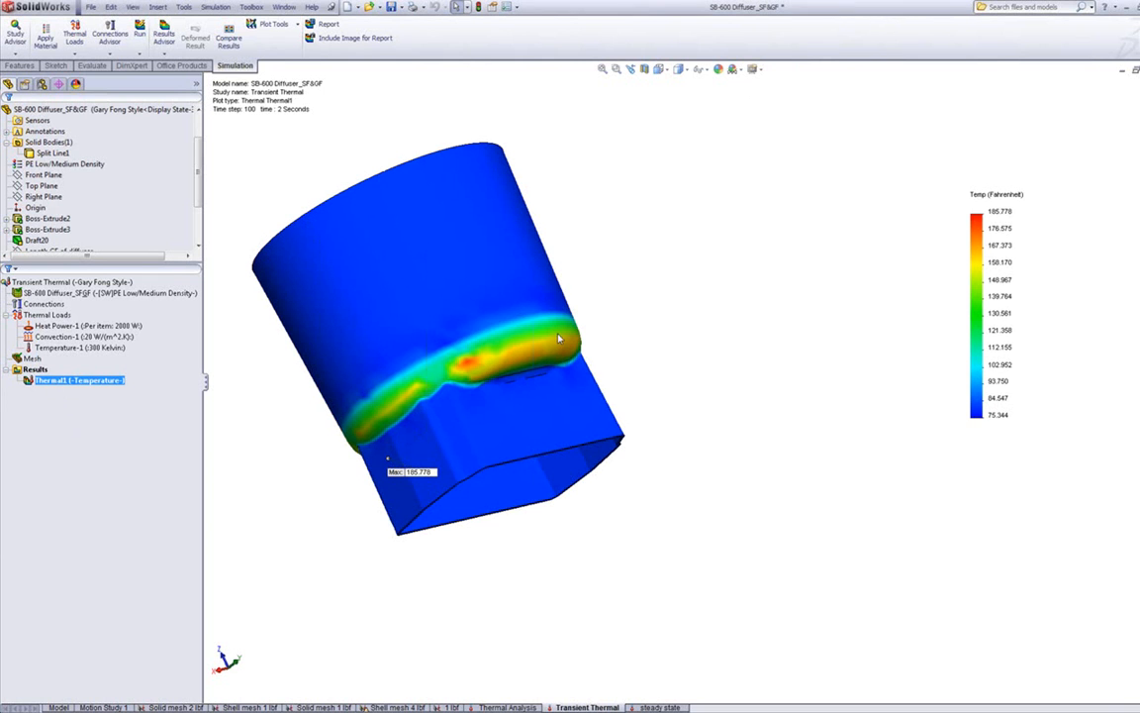
{"action": "middle_click_drag", "start_coordinate": [295, 437], "coordinate": [441, 396]}
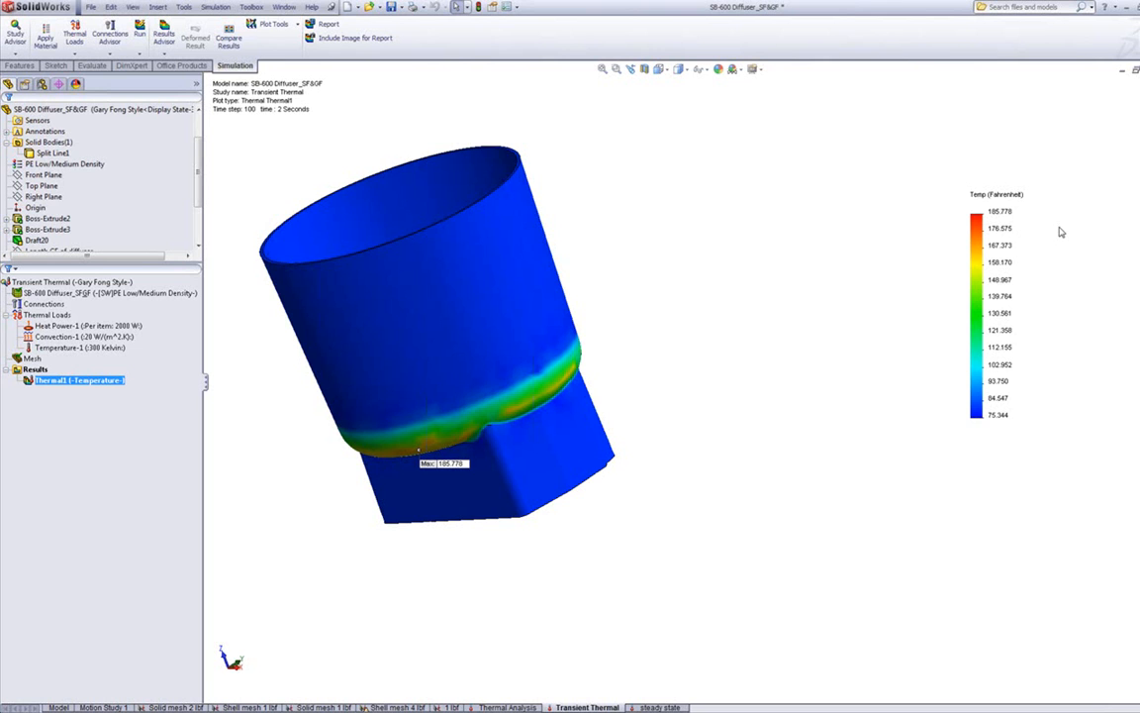
Open the 2000 W heat power load for editing and examine its inner face and the graph of its time curve.
{"action": "left_click", "coordinate": [44, 326]}
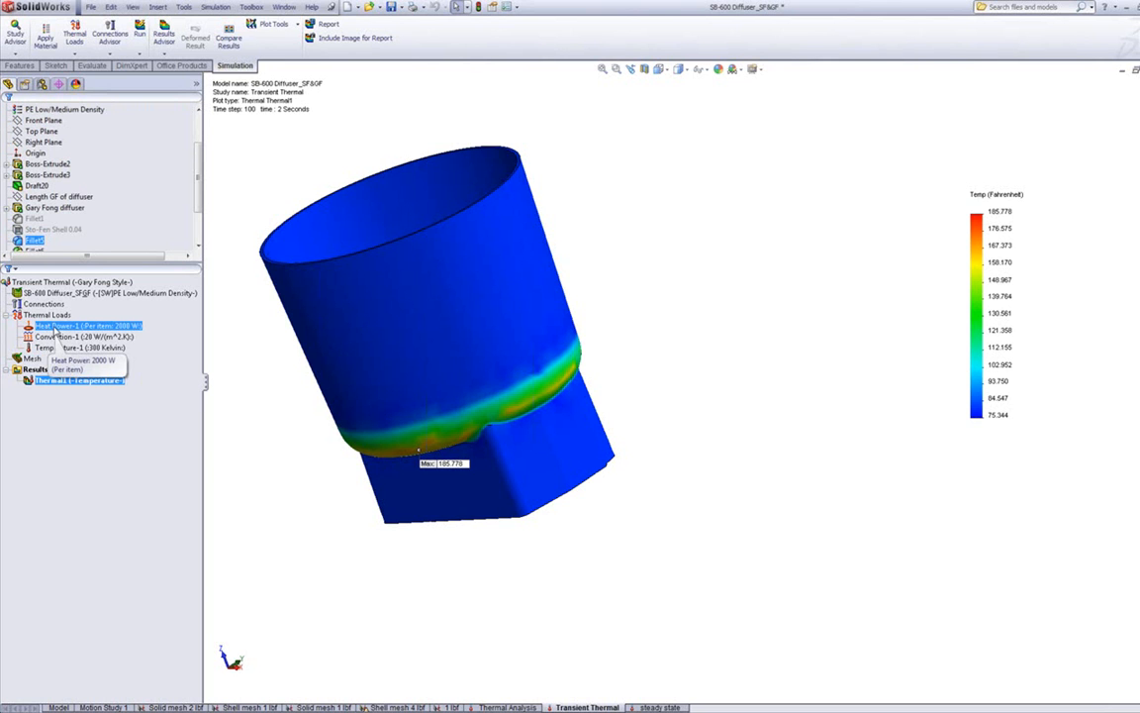
{"action": "right_click", "coordinate": [54, 329]}
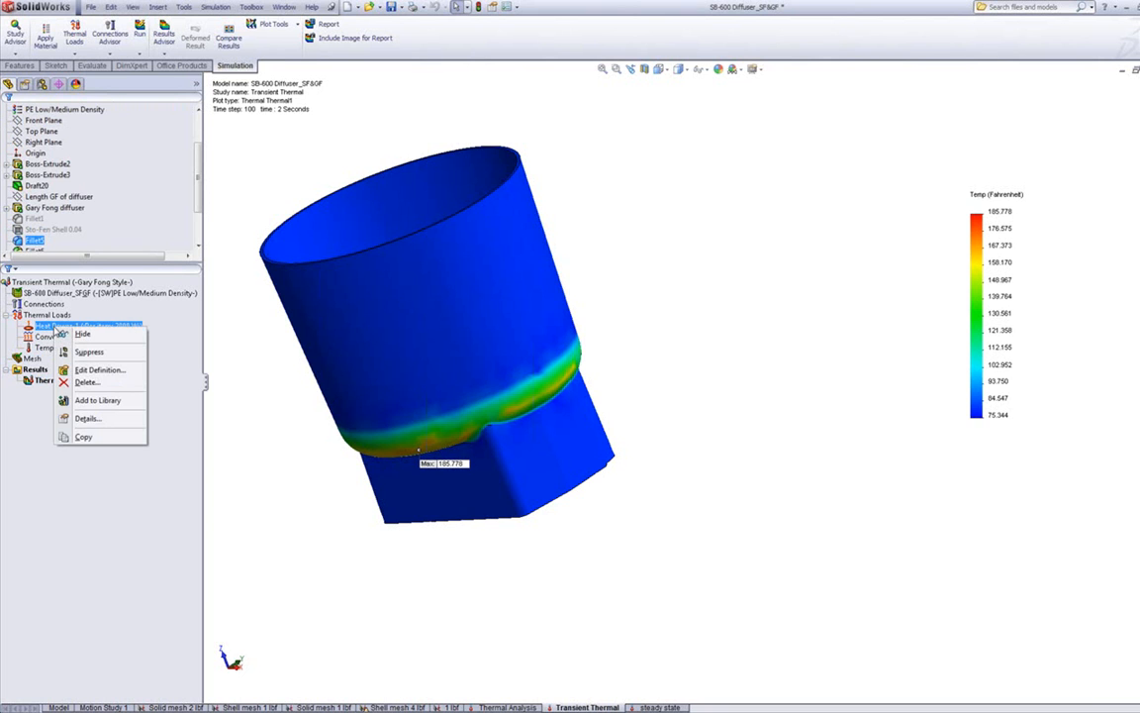
{"action": "left_click", "coordinate": [91, 369]}
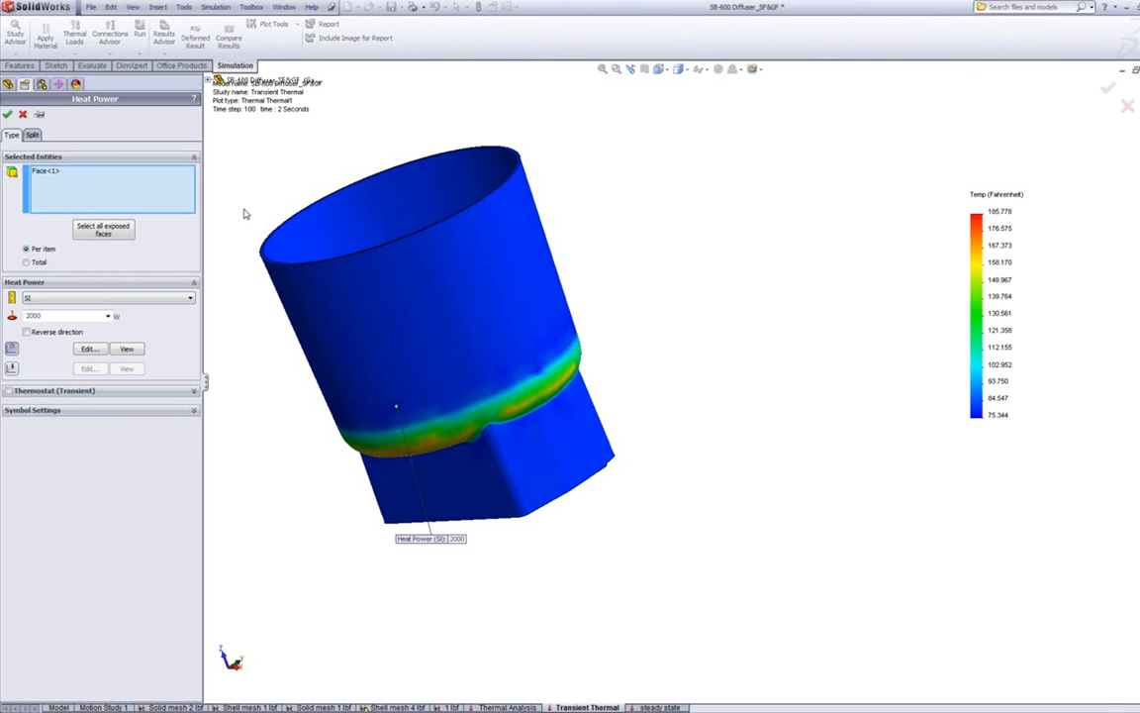
{"action": "middle_click_drag", "start_coordinate": [246, 213], "coordinate": [240, 389]}
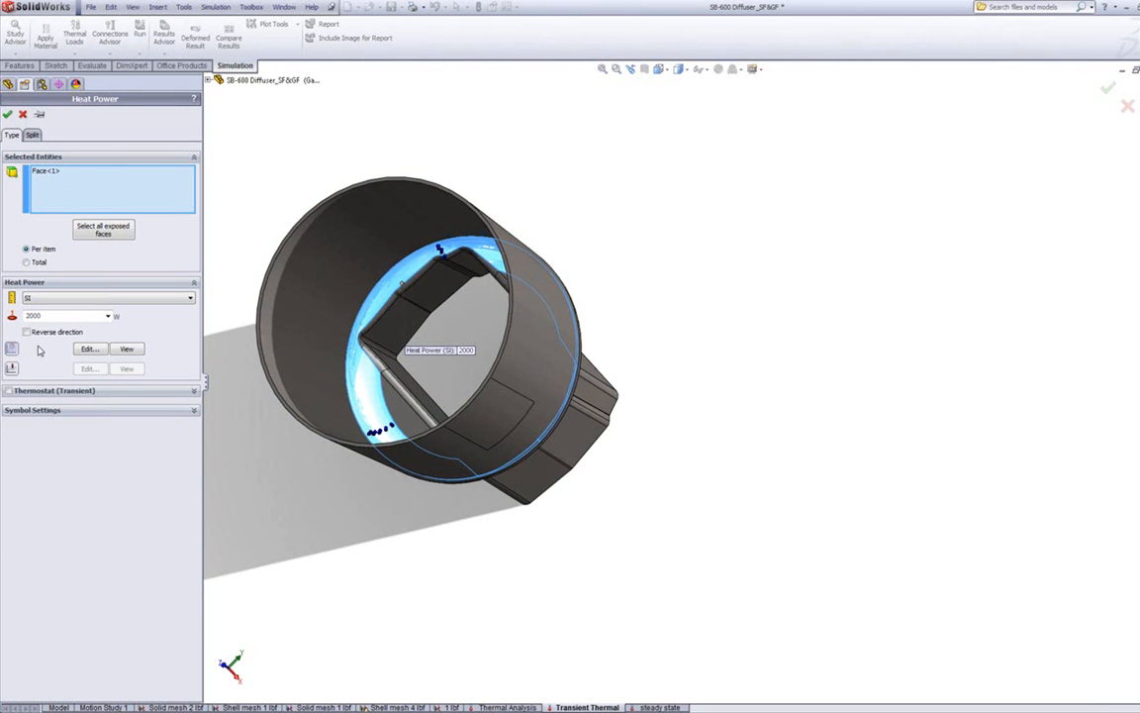
{"action": "left_click", "coordinate": [87, 349]}
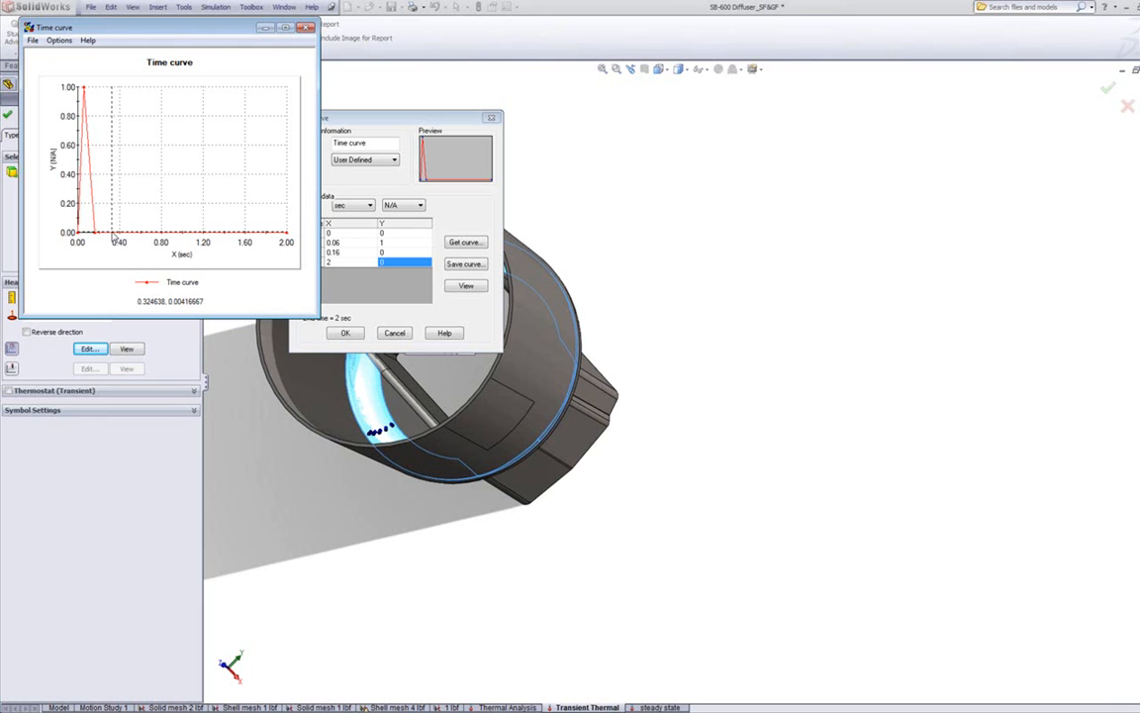
{"action": "left_click", "coordinate": [306, 28]}
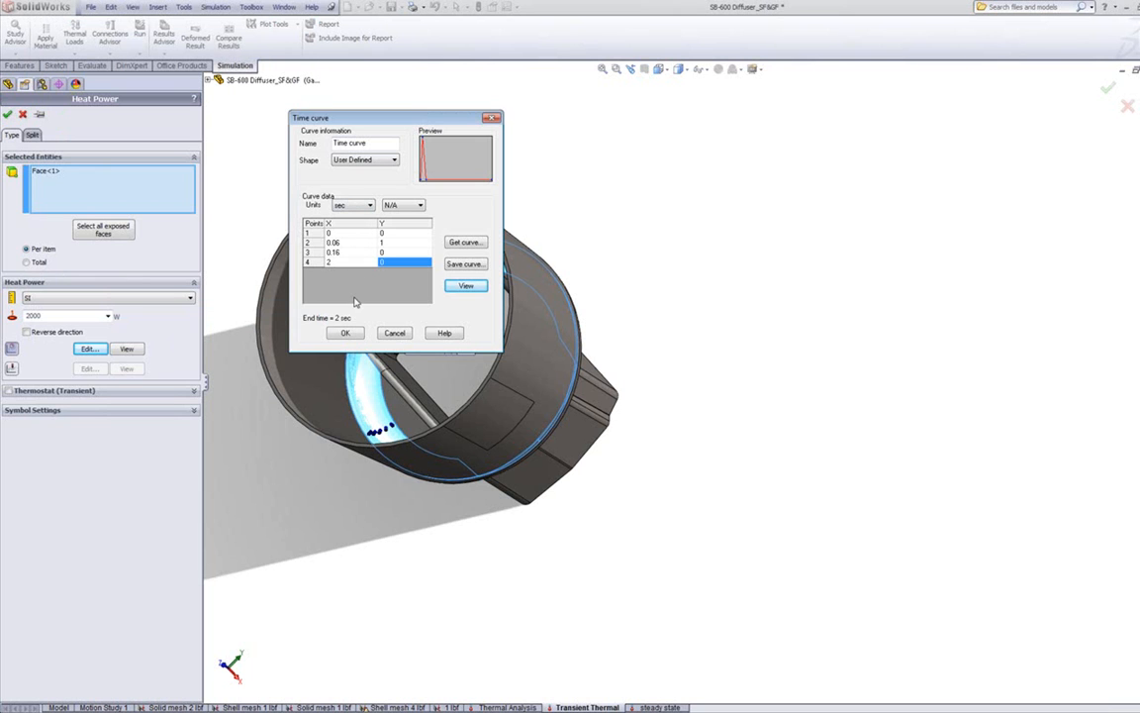
{"action": "left_click", "coordinate": [346, 332]}
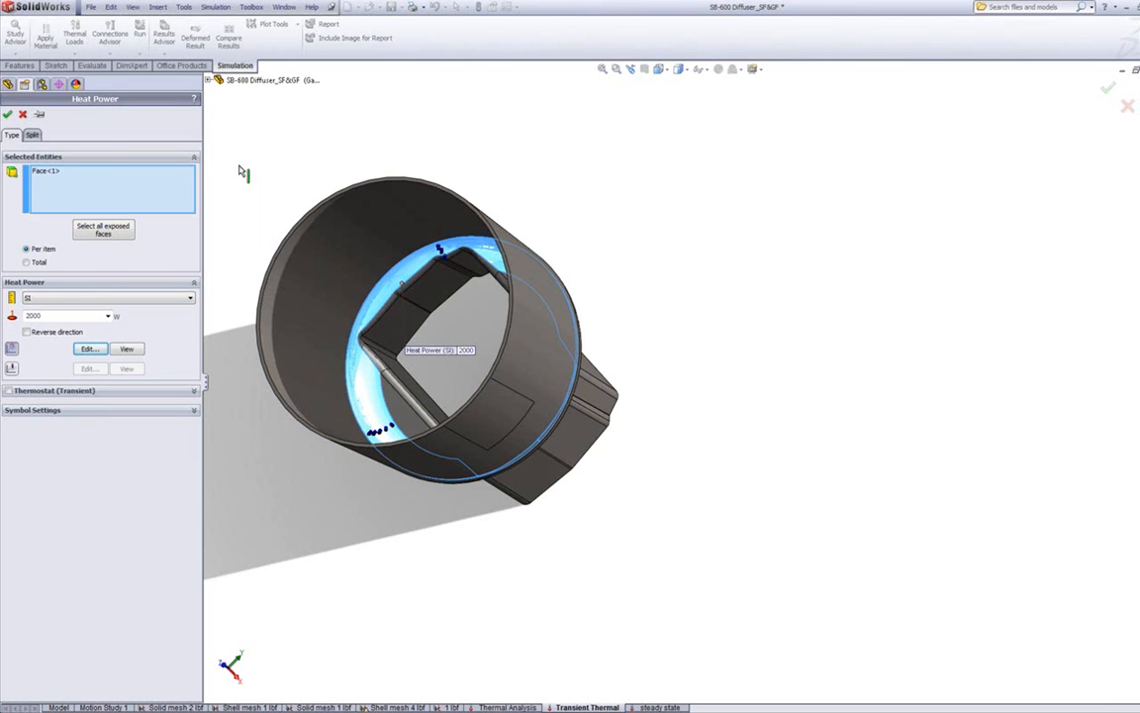
Look at the heat power load's transient thermostat settings, leave the thermostat off, and close the load definition.
{"action": "left_click", "coordinate": [8, 391]}
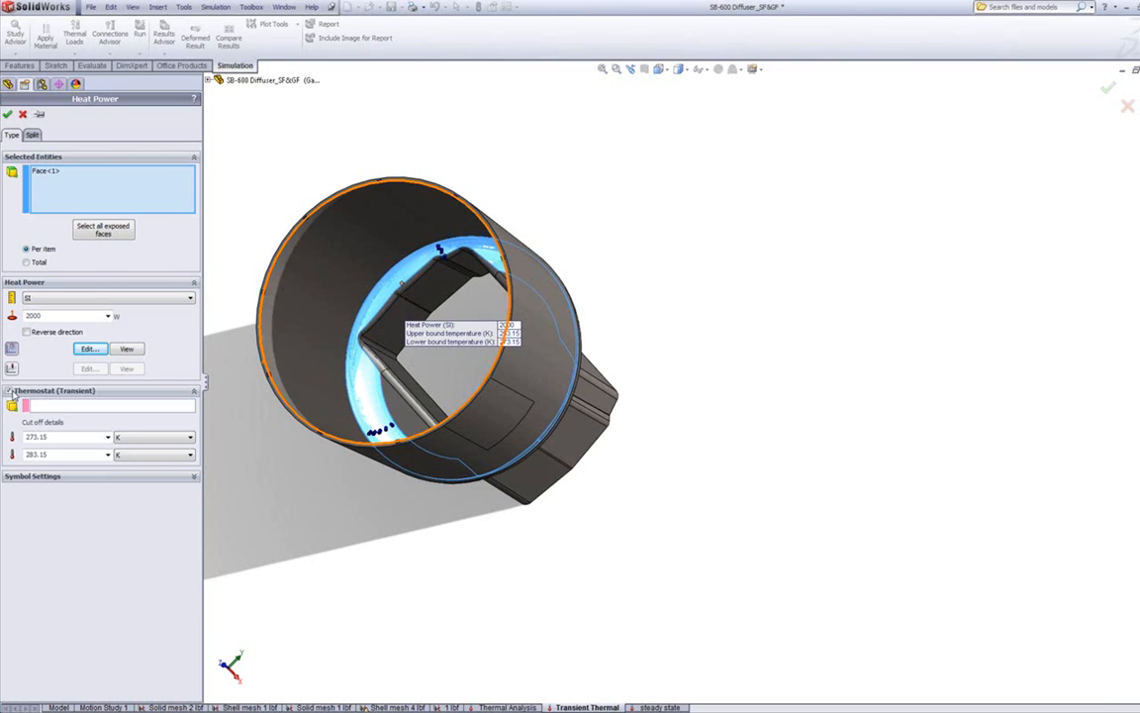
{"action": "left_click", "coordinate": [8, 391]}
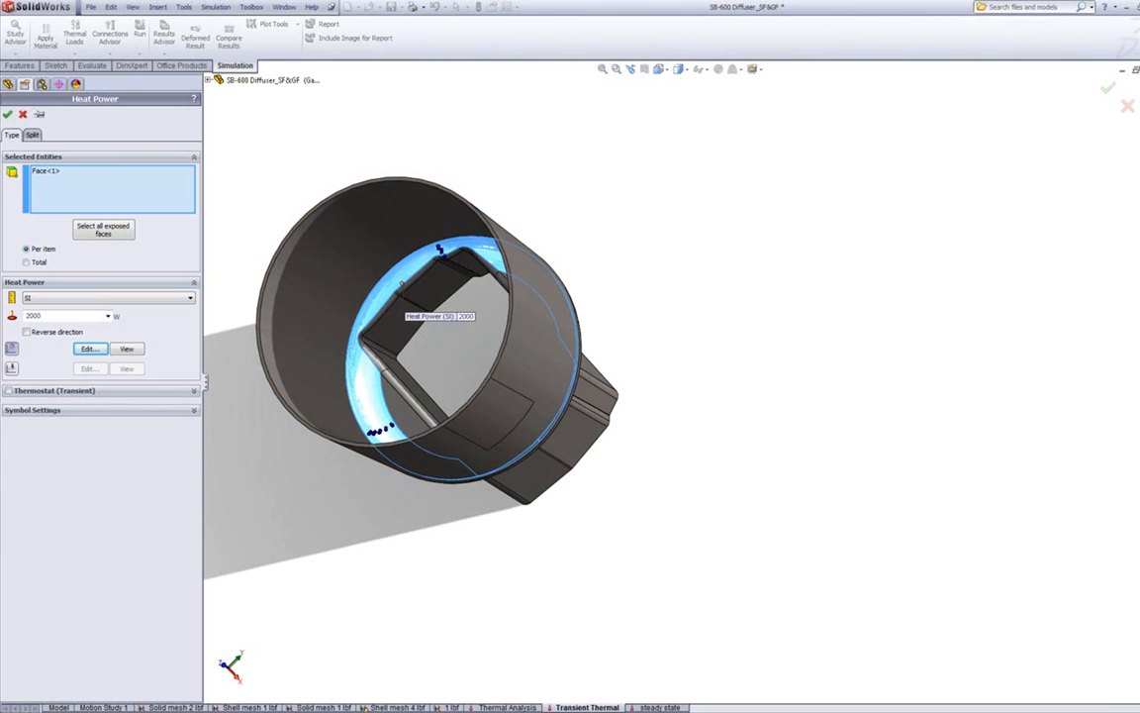
{"action": "left_click", "coordinate": [1136, 49]}
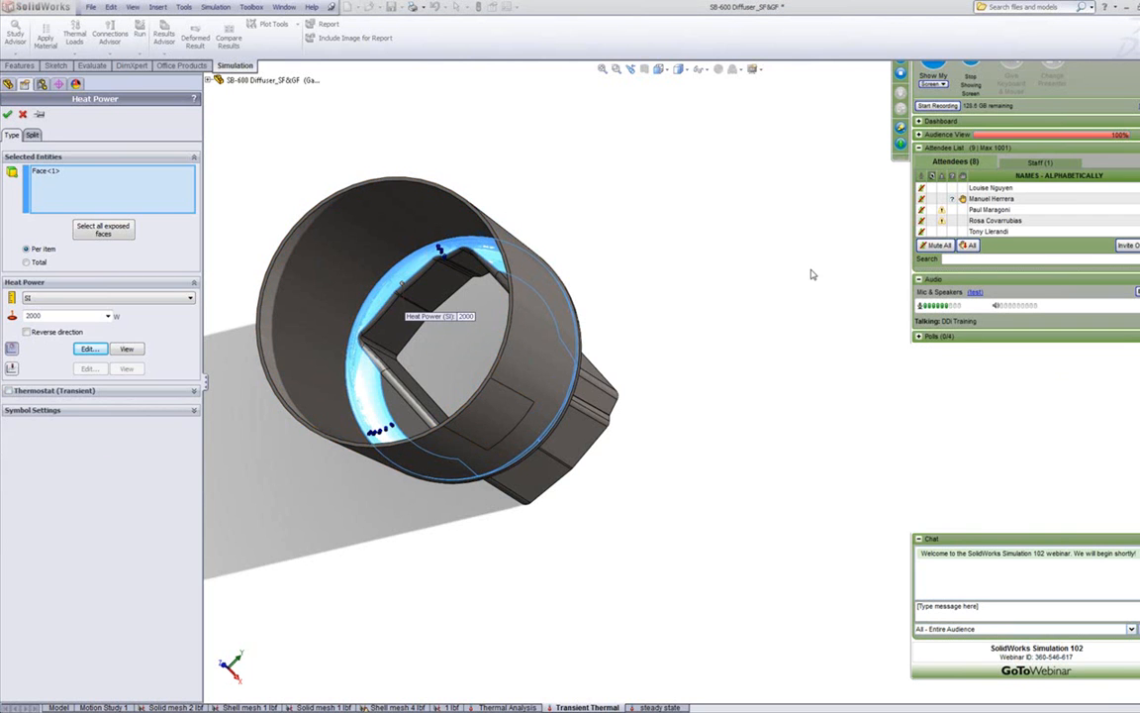
{"action": "left_click", "coordinate": [731, 245]}
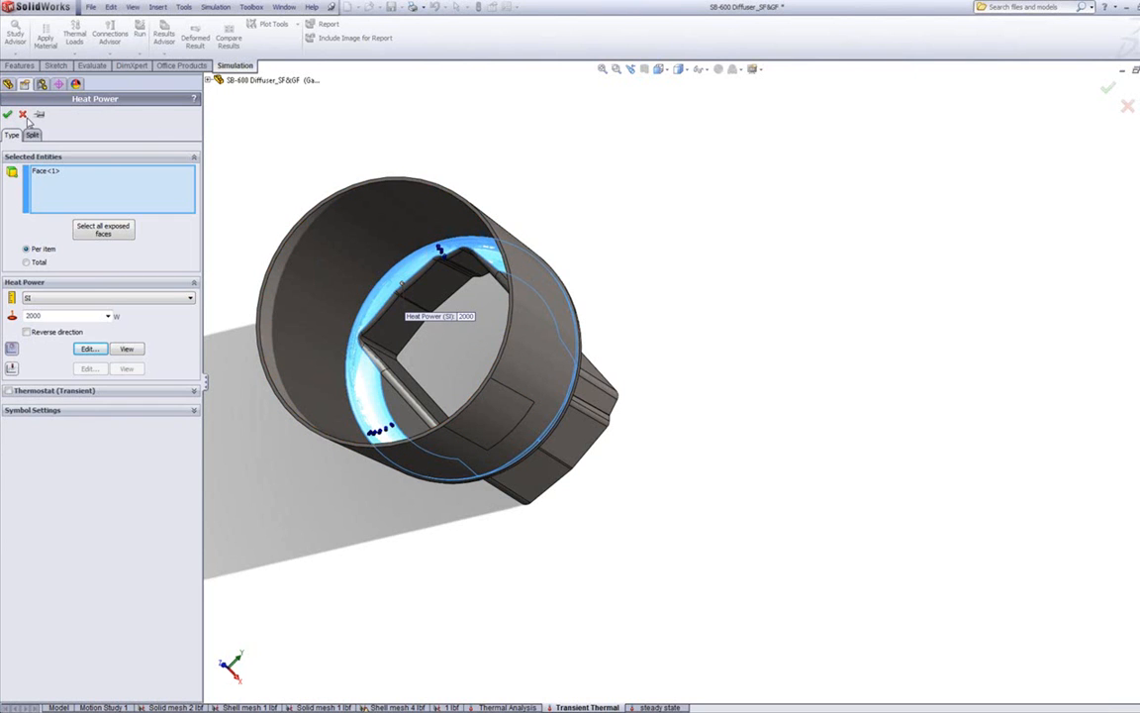
{"action": "left_click", "coordinate": [8, 115]}
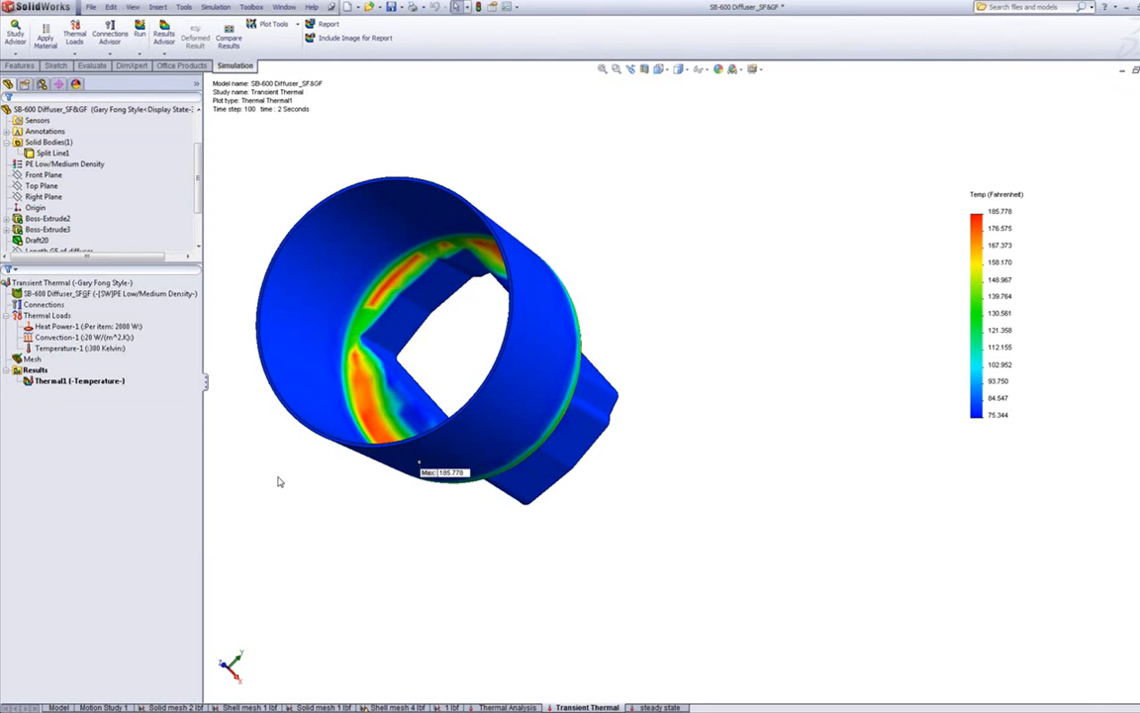
Animate the transient temperature plot from time step 1 to 100, and stop the playback after viewing it.
{"action": "middle_click_drag", "start_coordinate": [277, 476], "coordinate": [257, 297]}
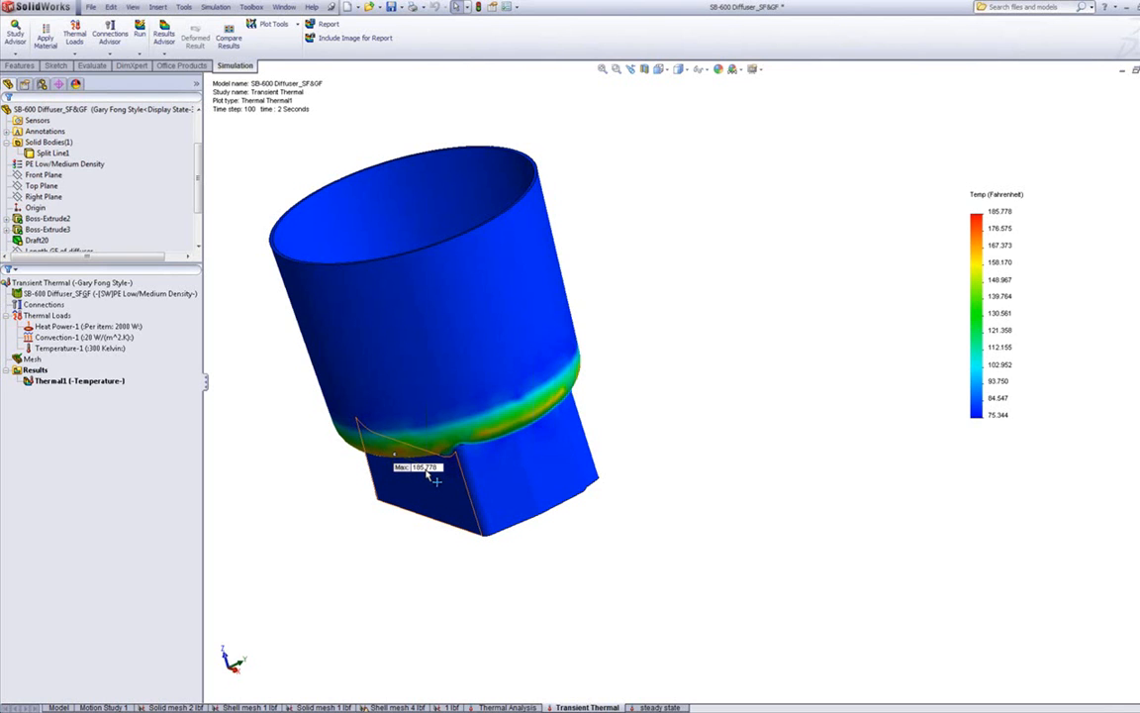
{"action": "left_click", "coordinate": [37, 385]}
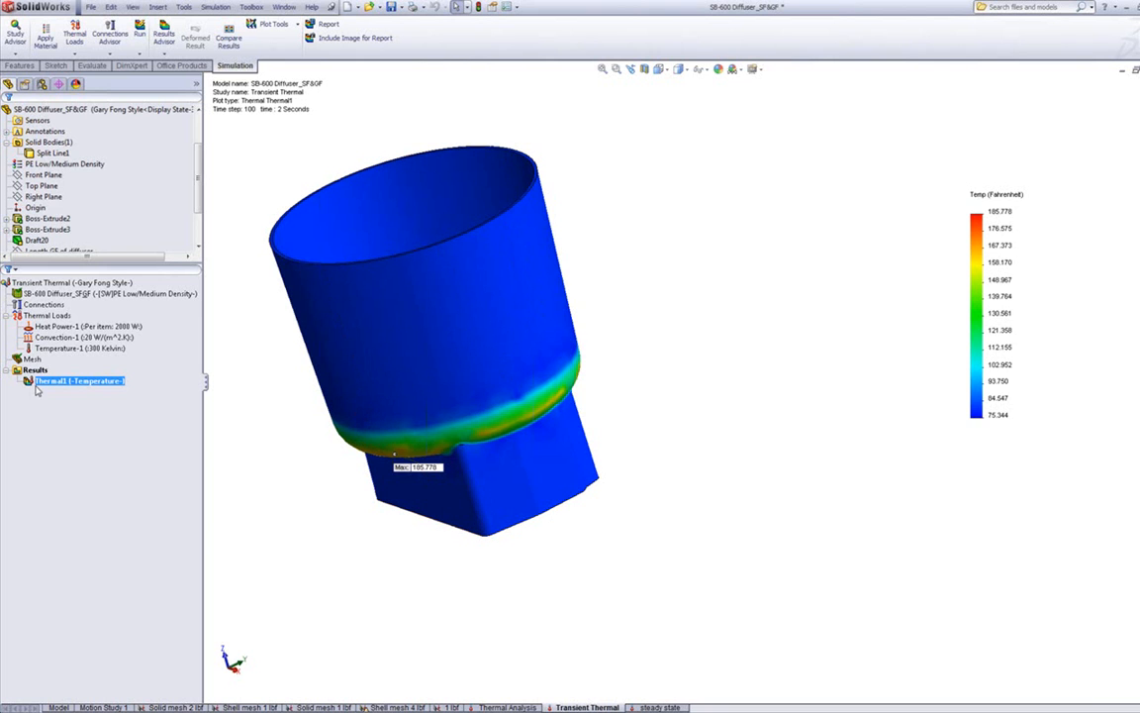
{"action": "right_click", "coordinate": [42, 388]}
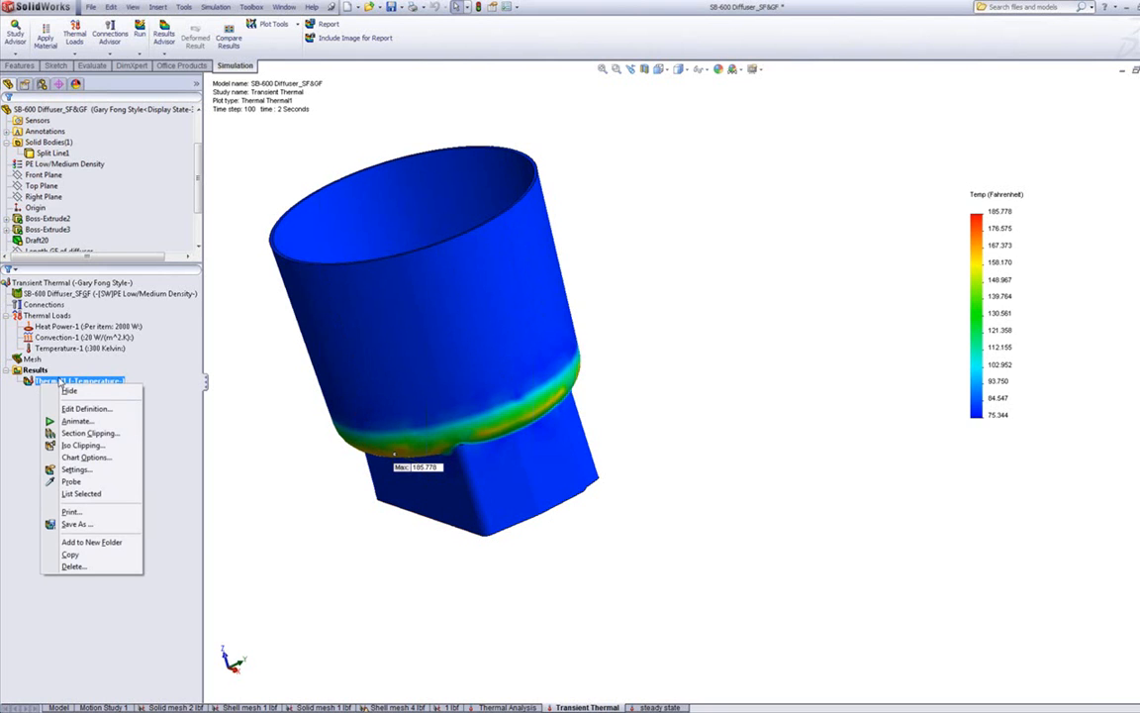
{"action": "left_click", "coordinate": [69, 422]}
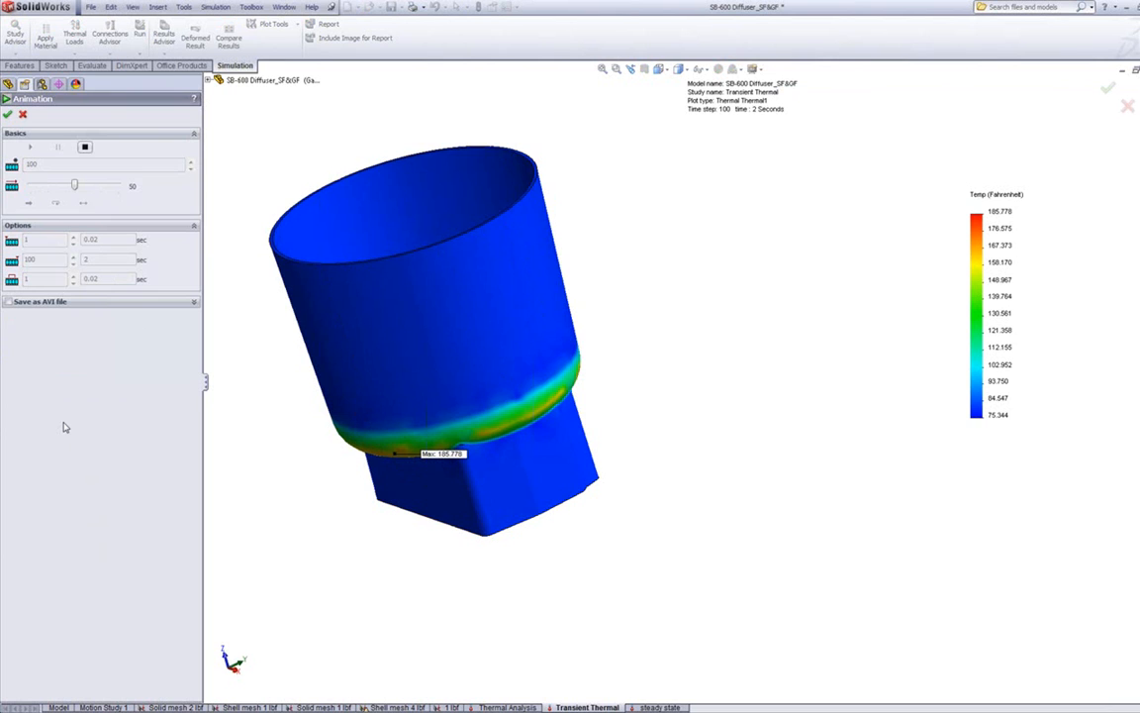
{"action": "left_click", "coordinate": [84, 147]}
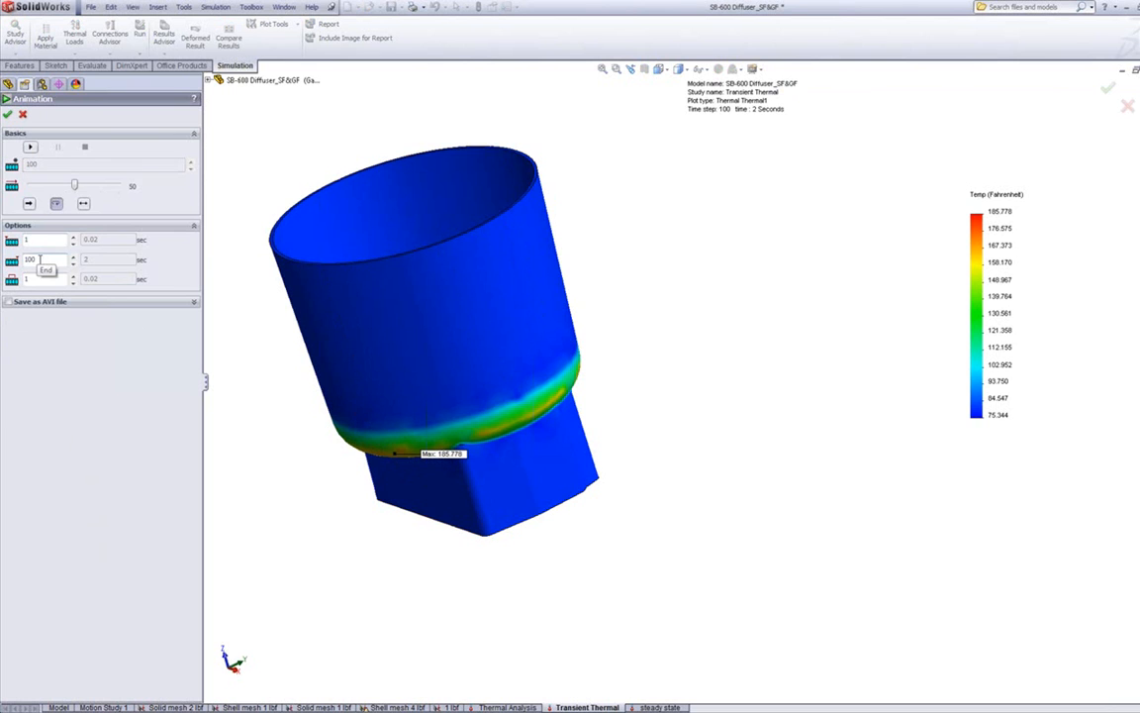
{"action": "left_click", "coordinate": [31, 147]}
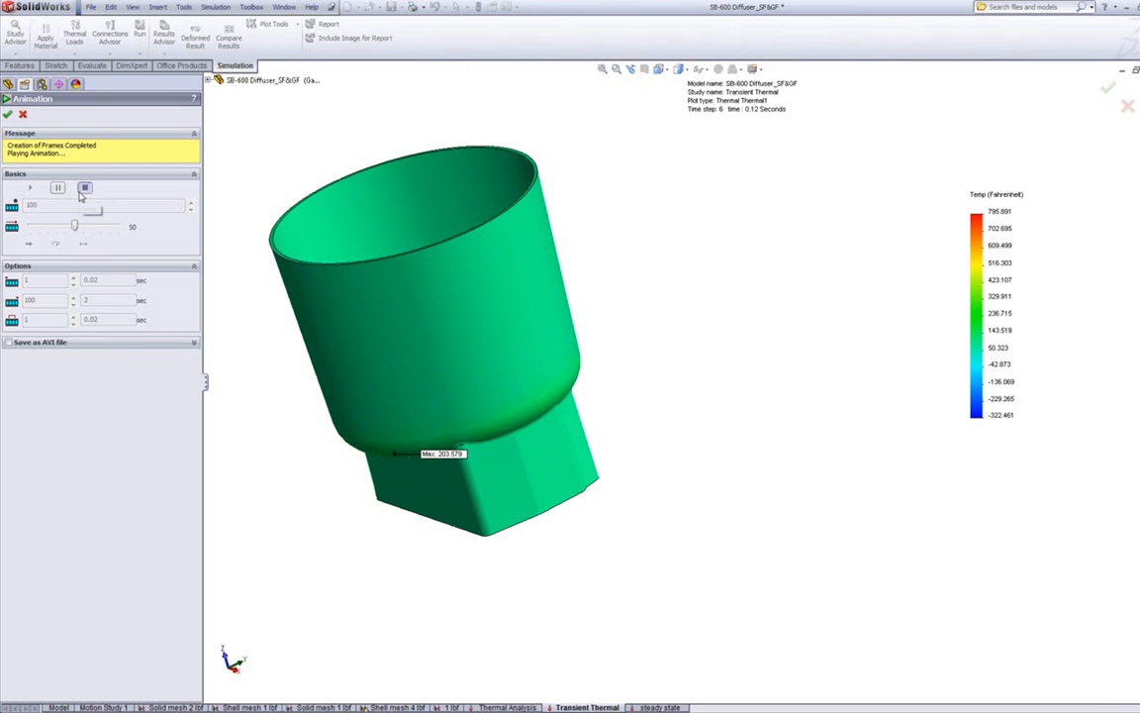
{"action": "left_click", "coordinate": [86, 187]}
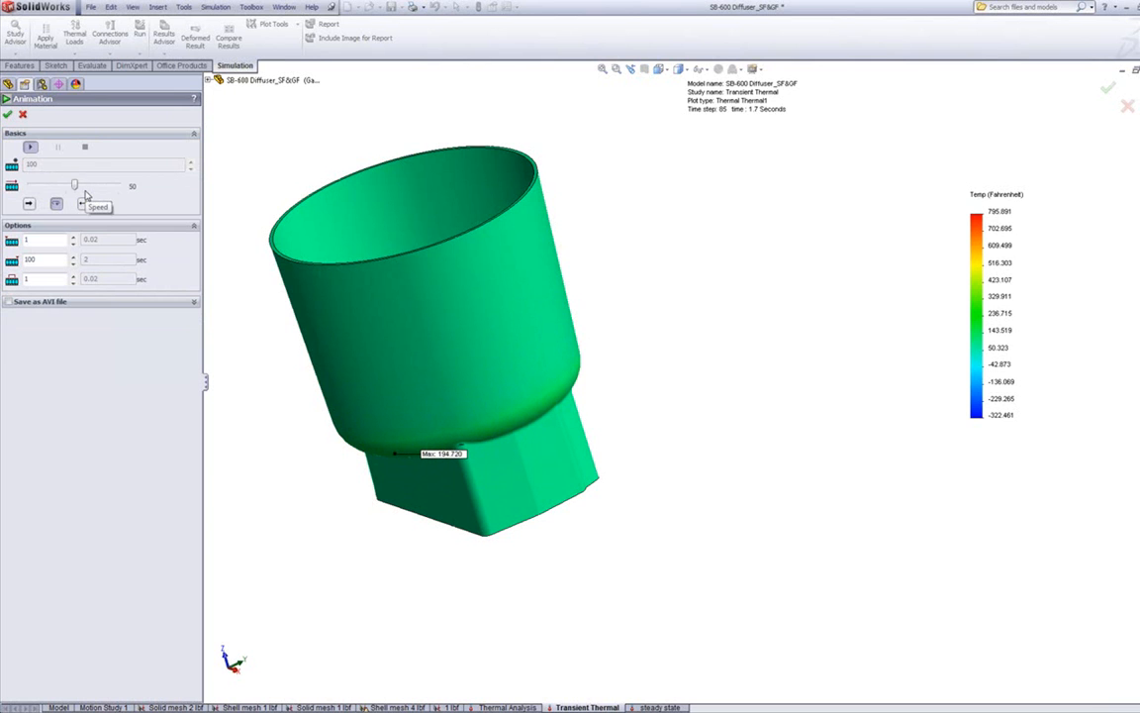
Set the animation to save as an AVI file on the Desktop, looking at the video compression options without changing them.
{"action": "left_click", "coordinate": [8, 302]}
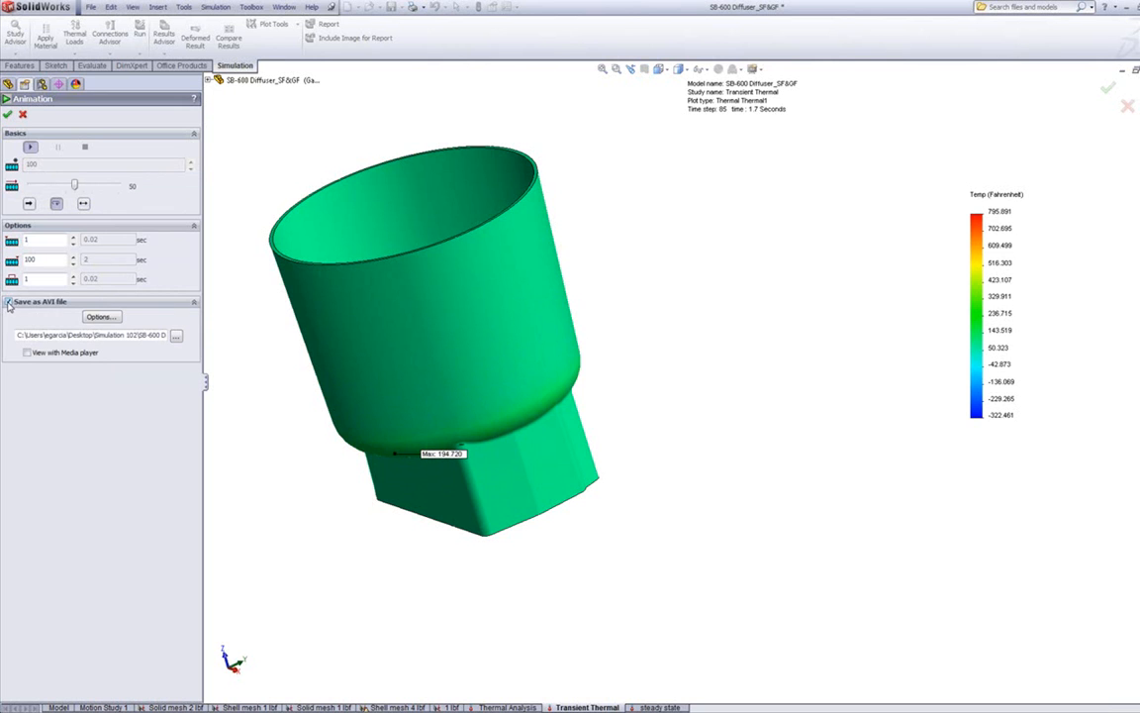
{"action": "left_click", "coordinate": [103, 316]}
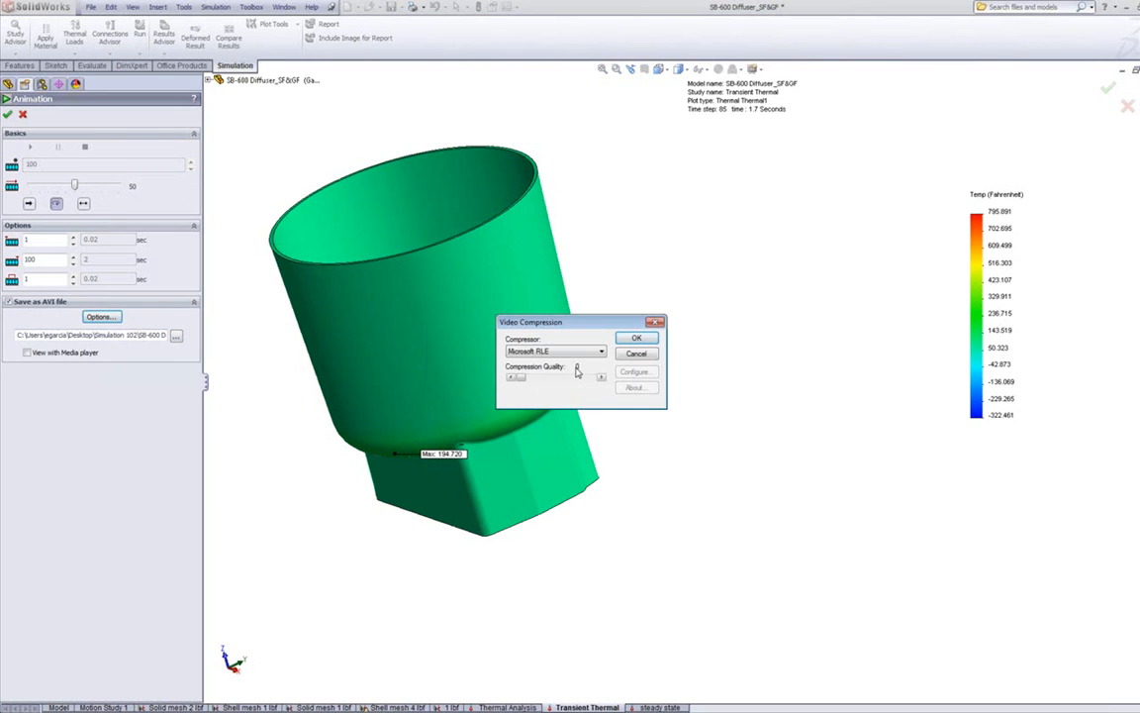
{"action": "left_click", "coordinate": [636, 354]}
{"action": "left_click", "coordinate": [176, 336]}
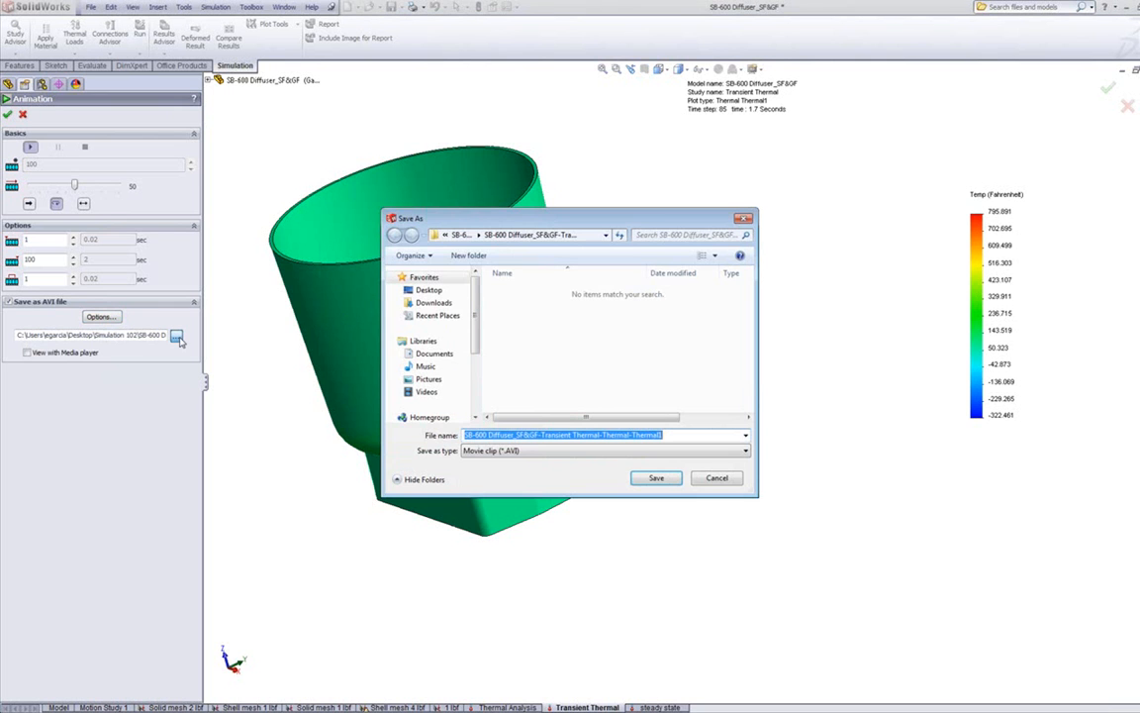
{"action": "left_click", "coordinate": [429, 290]}
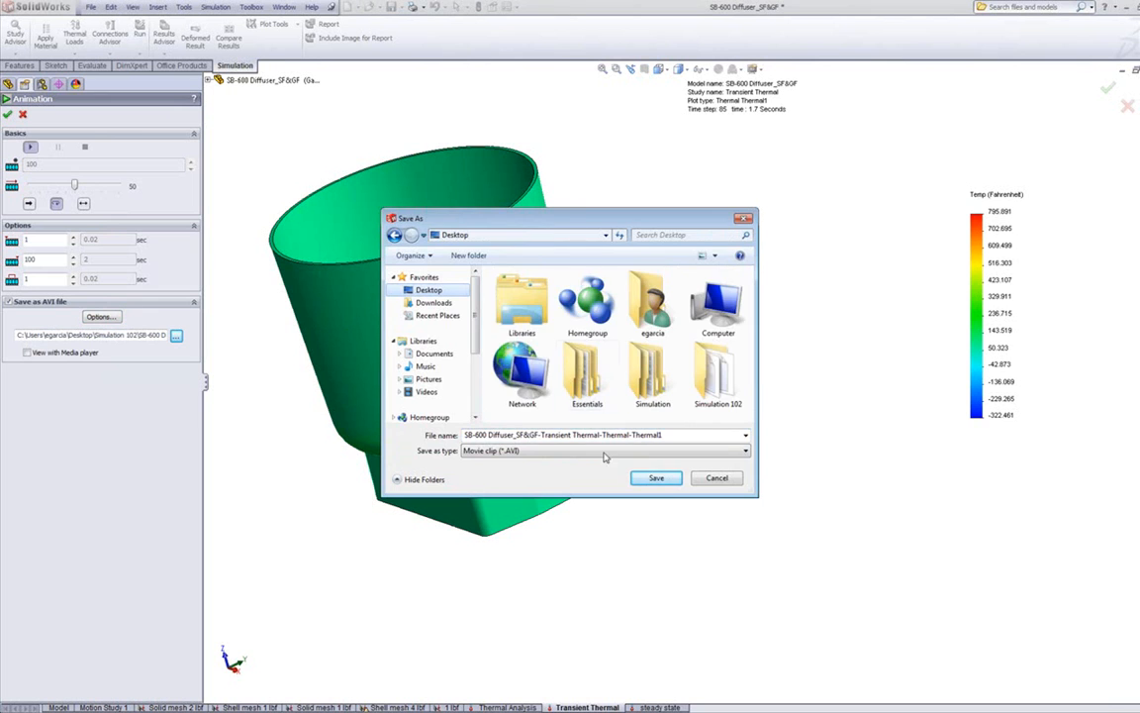
{"action": "left_click", "coordinate": [654, 478]}
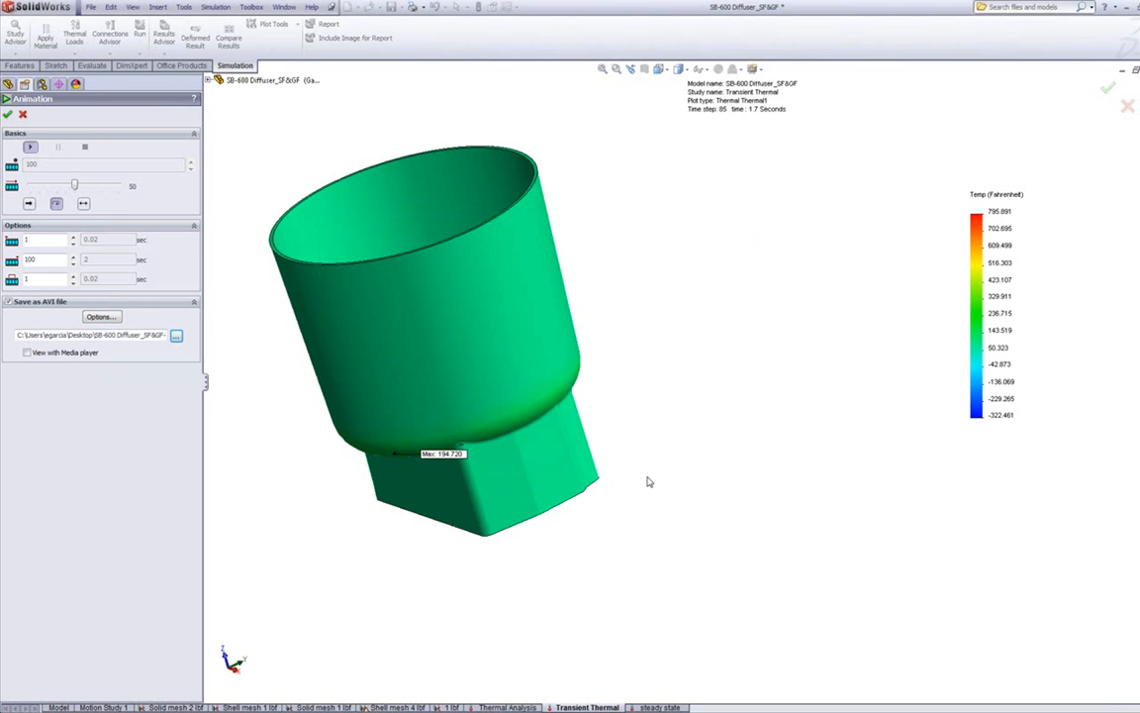
Run the animation to generate its frames and AVI file, and stop the playback.
{"action": "left_click", "coordinate": [32, 149]}
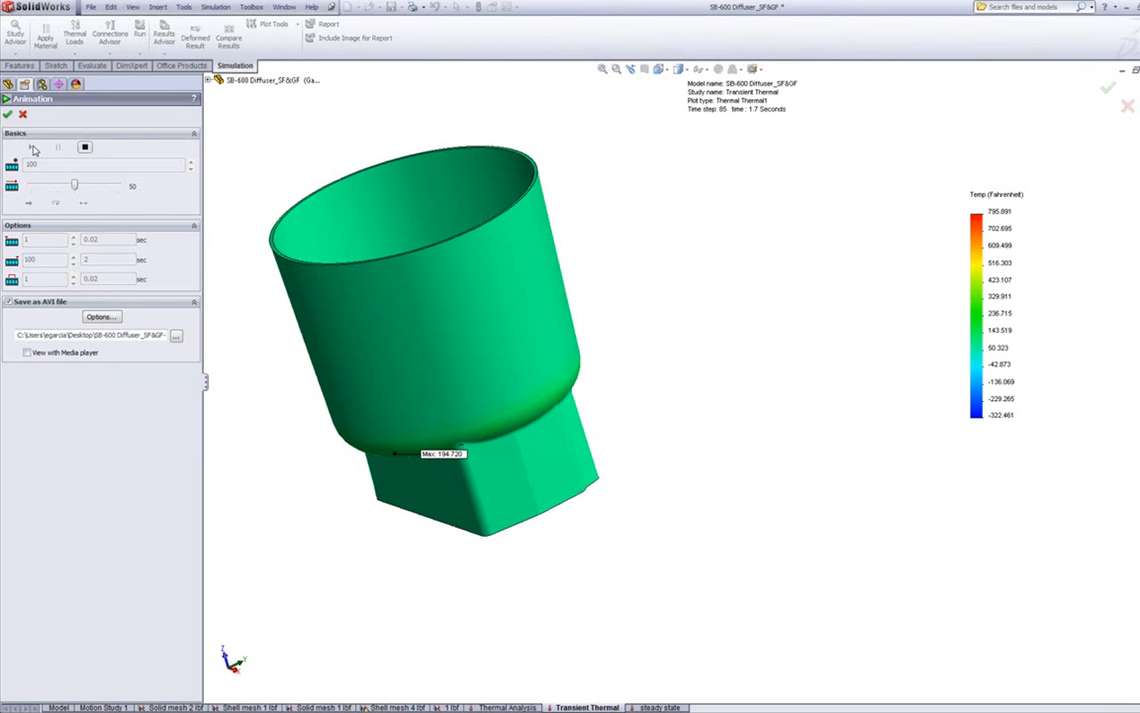
{"action": "left_click", "coordinate": [33, 148]}
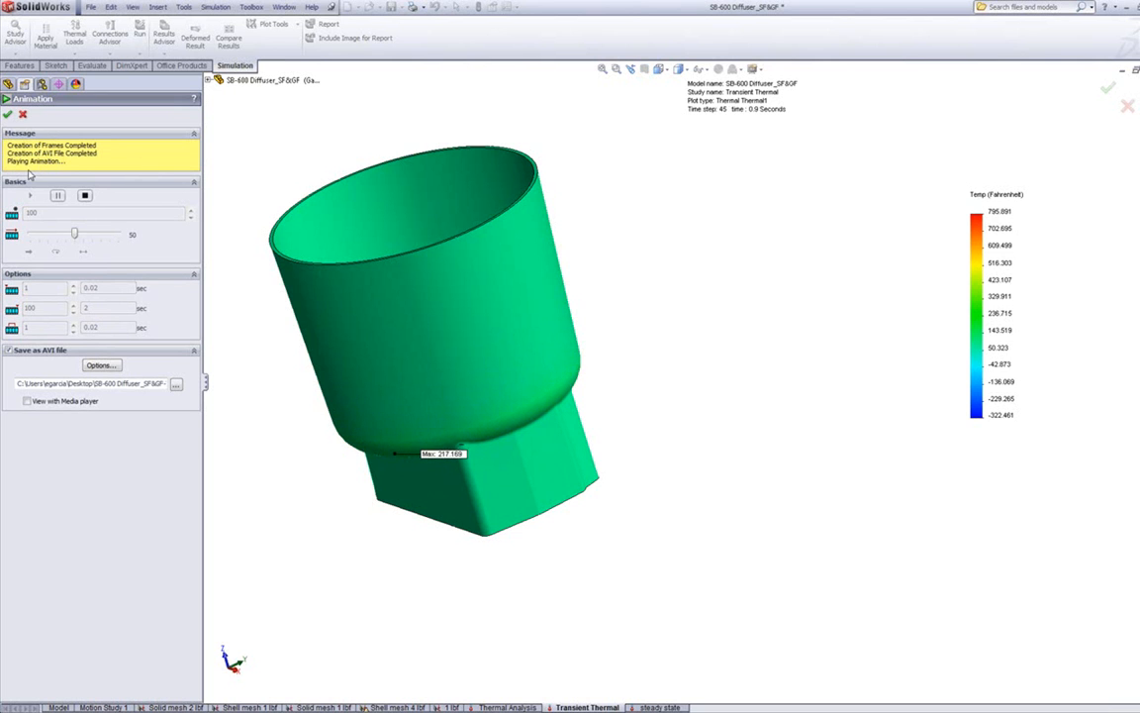
{"action": "left_click", "coordinate": [84, 196]}
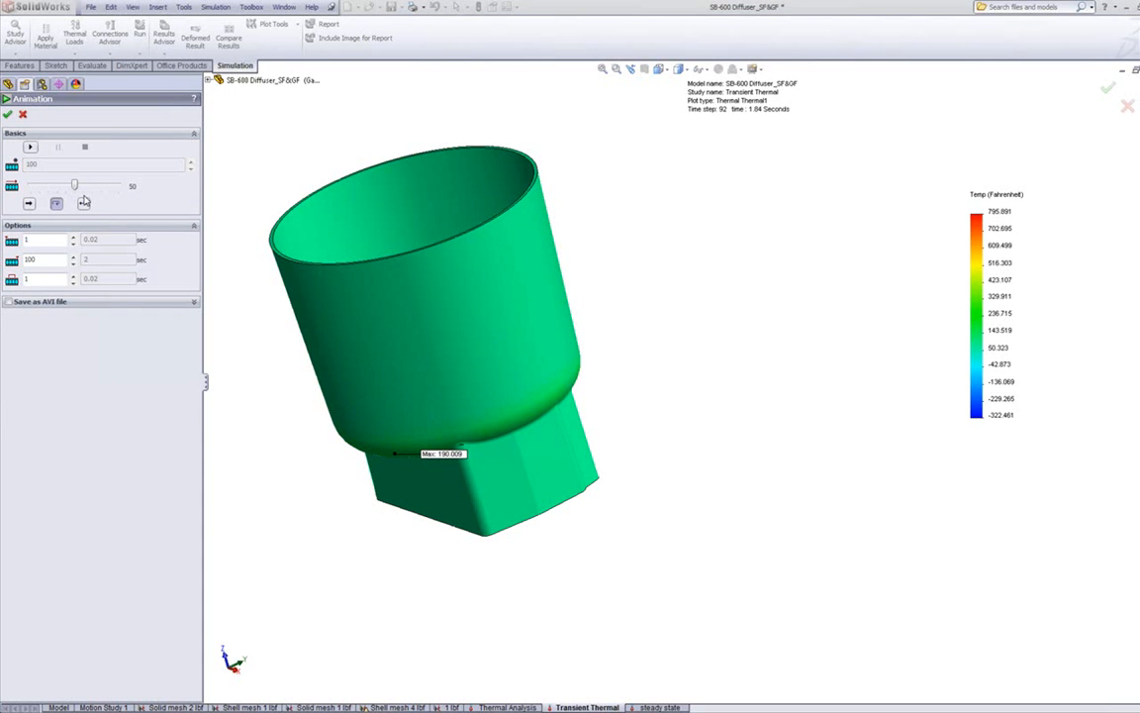
Switch to Windows Explorer, play the saved transient thermal AVI from the Desktop, replay it from an earlier point, and close the player.
{"action": "key", "text": "super+e"}
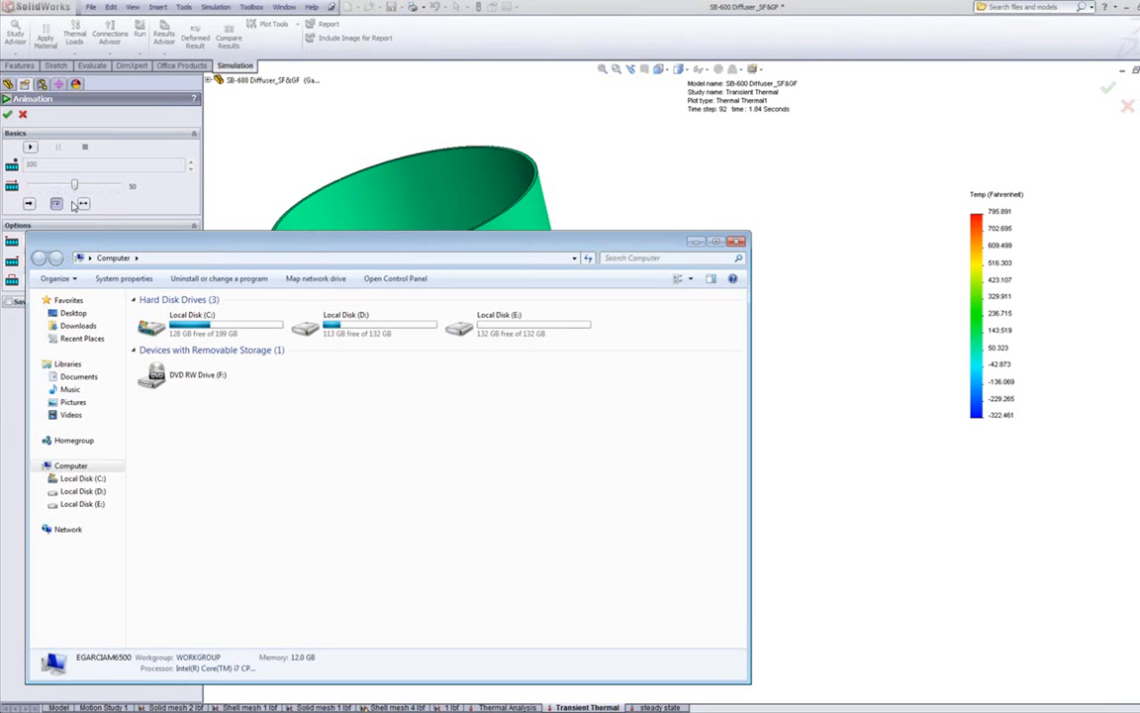
{"action": "left_click", "coordinate": [72, 314]}
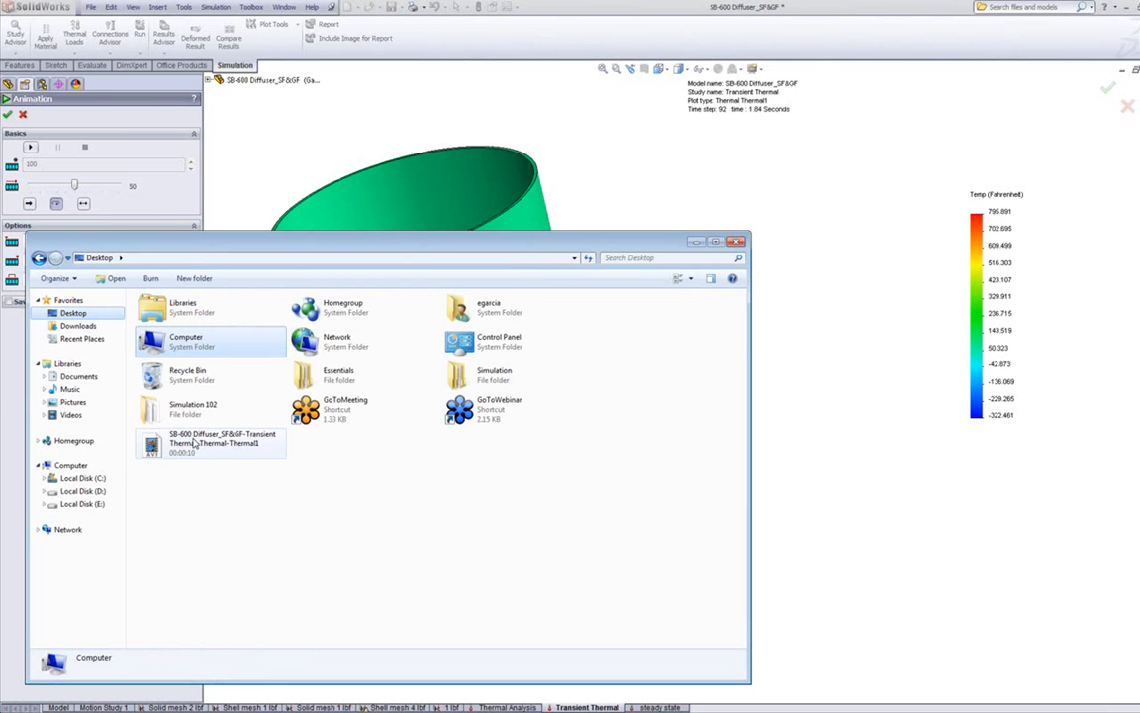
{"action": "double_click", "coordinate": [158, 444]}
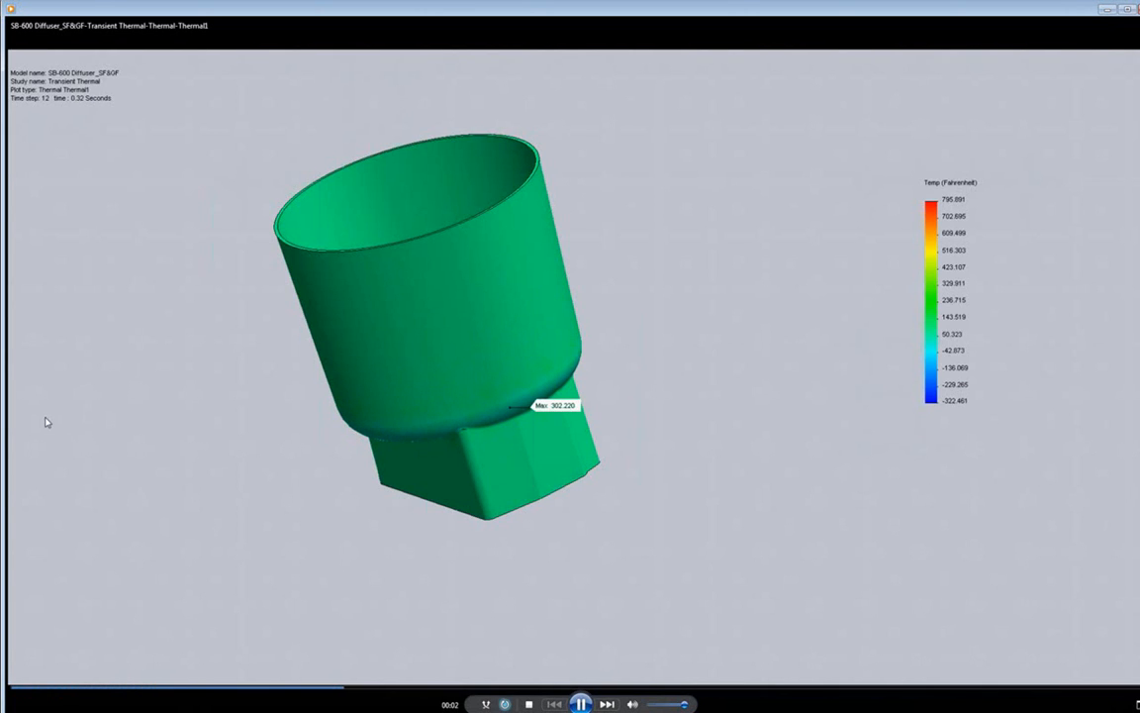
{"action": "left_click", "coordinate": [112, 689]}
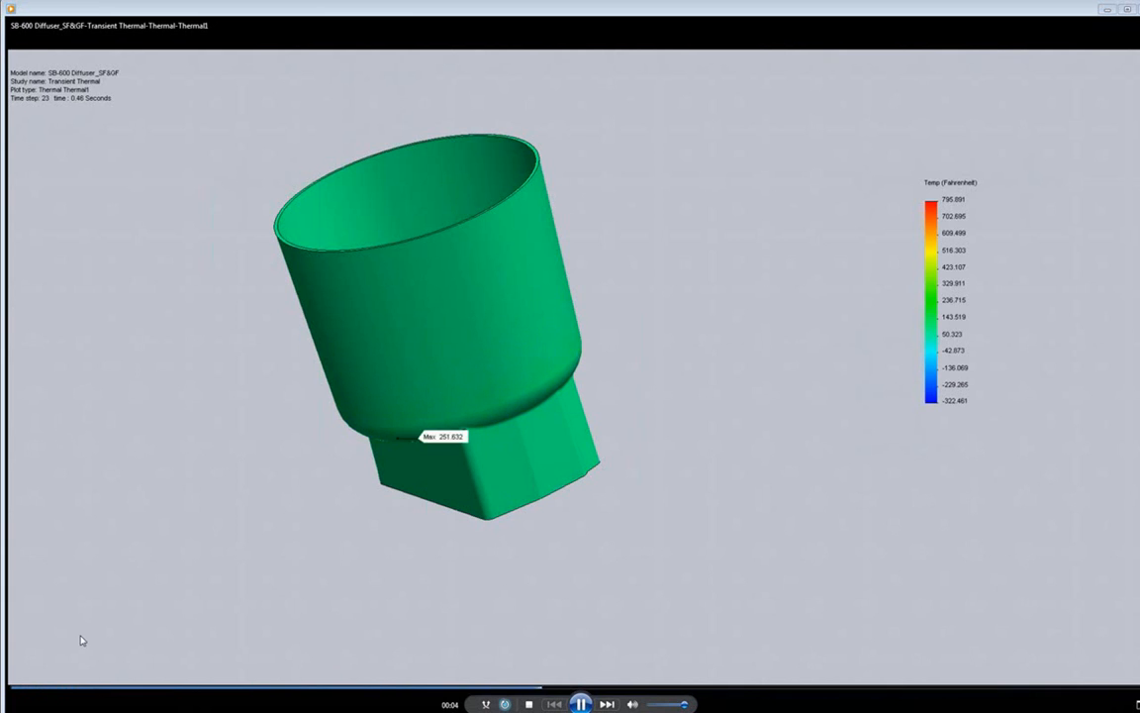
{"action": "left_click", "coordinate": [1133, 10]}
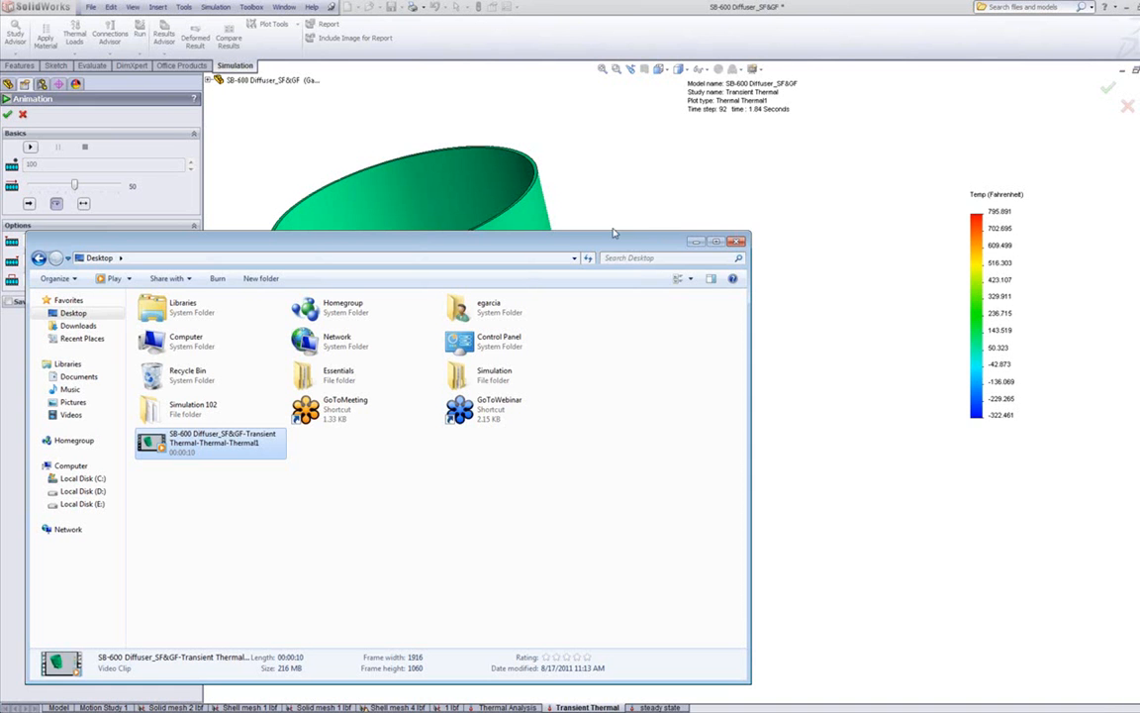
Close the file browser window and accept the animation settings to return to the transient temperature plot, leaving nothing selected.
{"action": "left_click", "coordinate": [736, 241]}
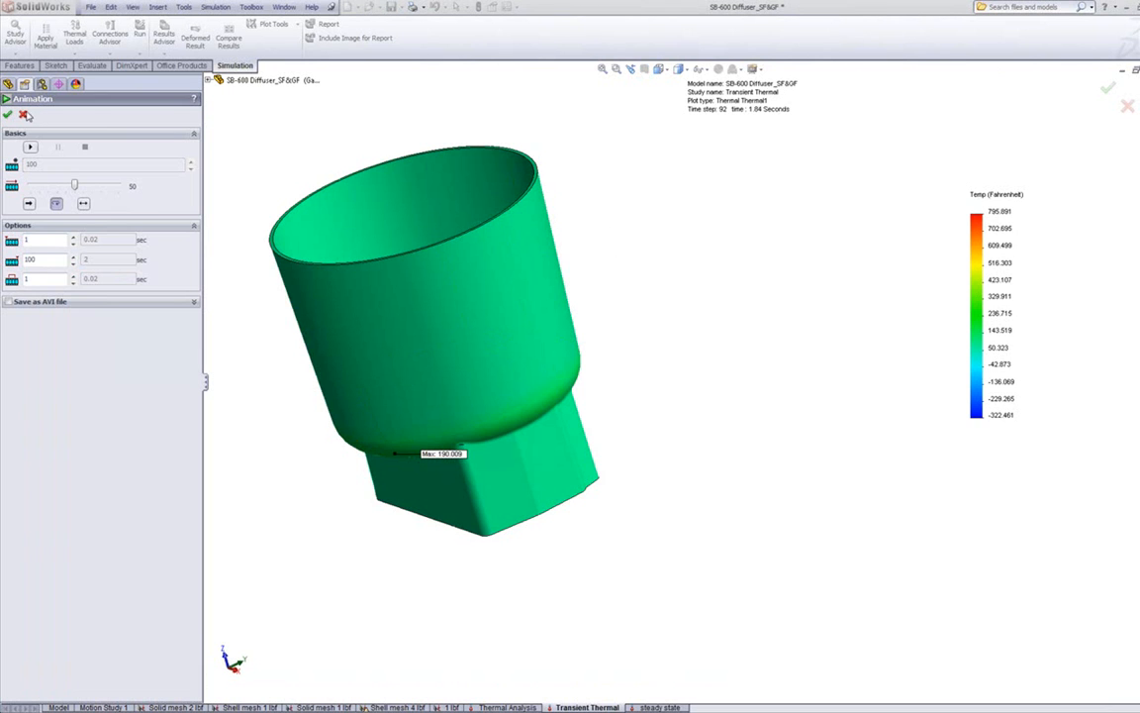
{"action": "left_click", "coordinate": [8, 114]}
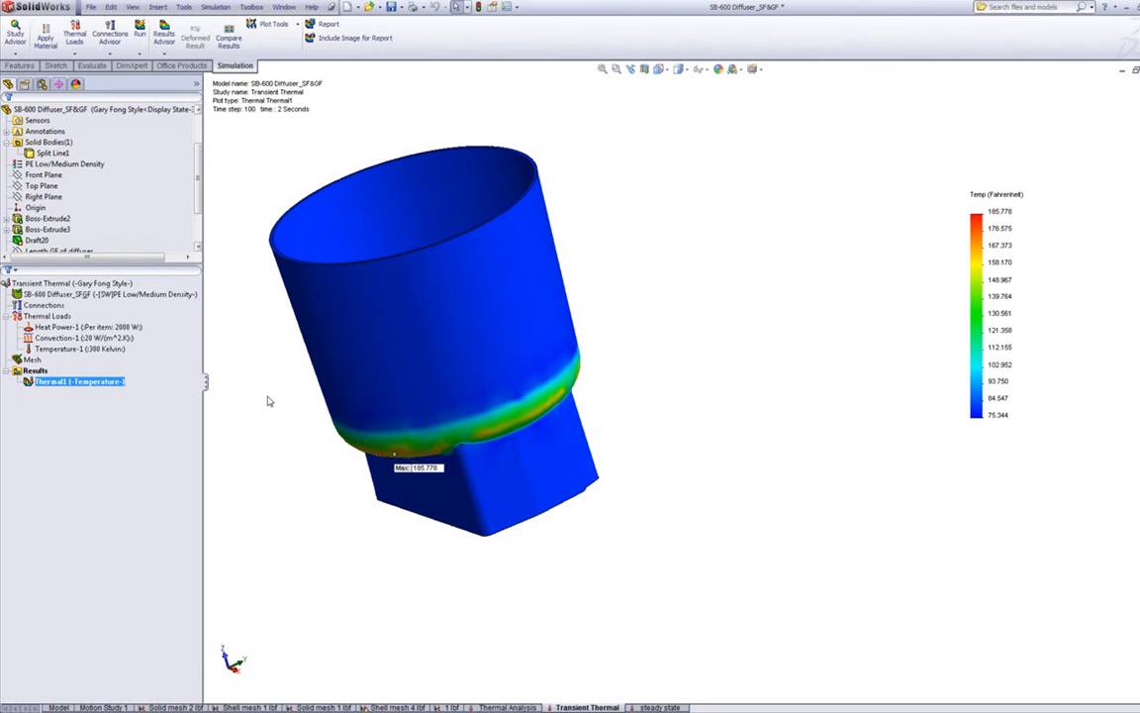
{"action": "left_click", "coordinate": [651, 599]}
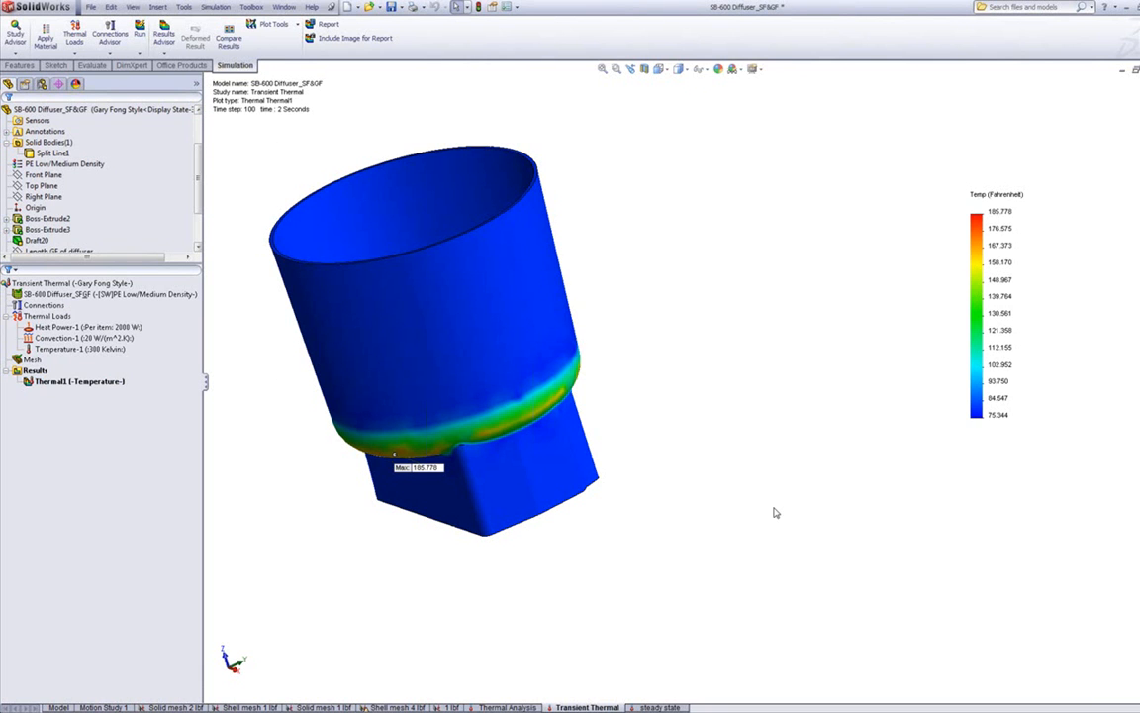